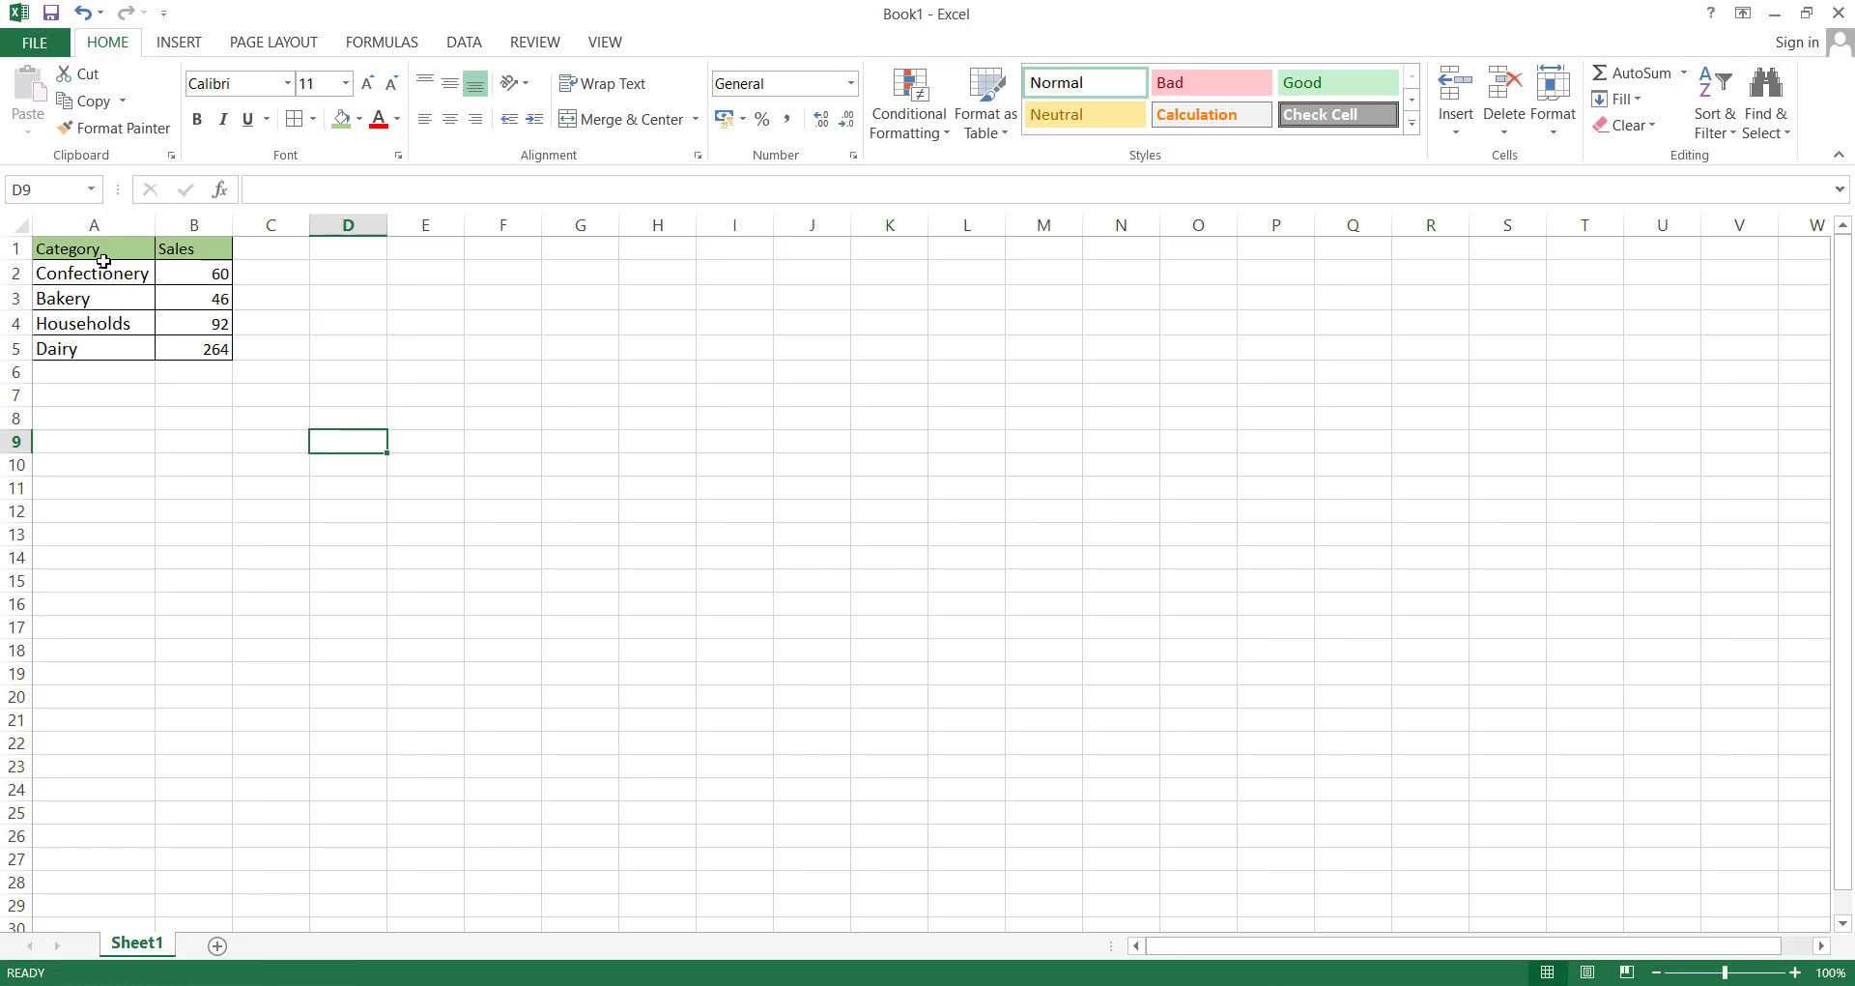
Insert a 2-D pie chart from the category and sales data in A1:B5
{"action": "left_click_drag", "start_coordinate": [103, 260], "coordinate": [186, 351]}
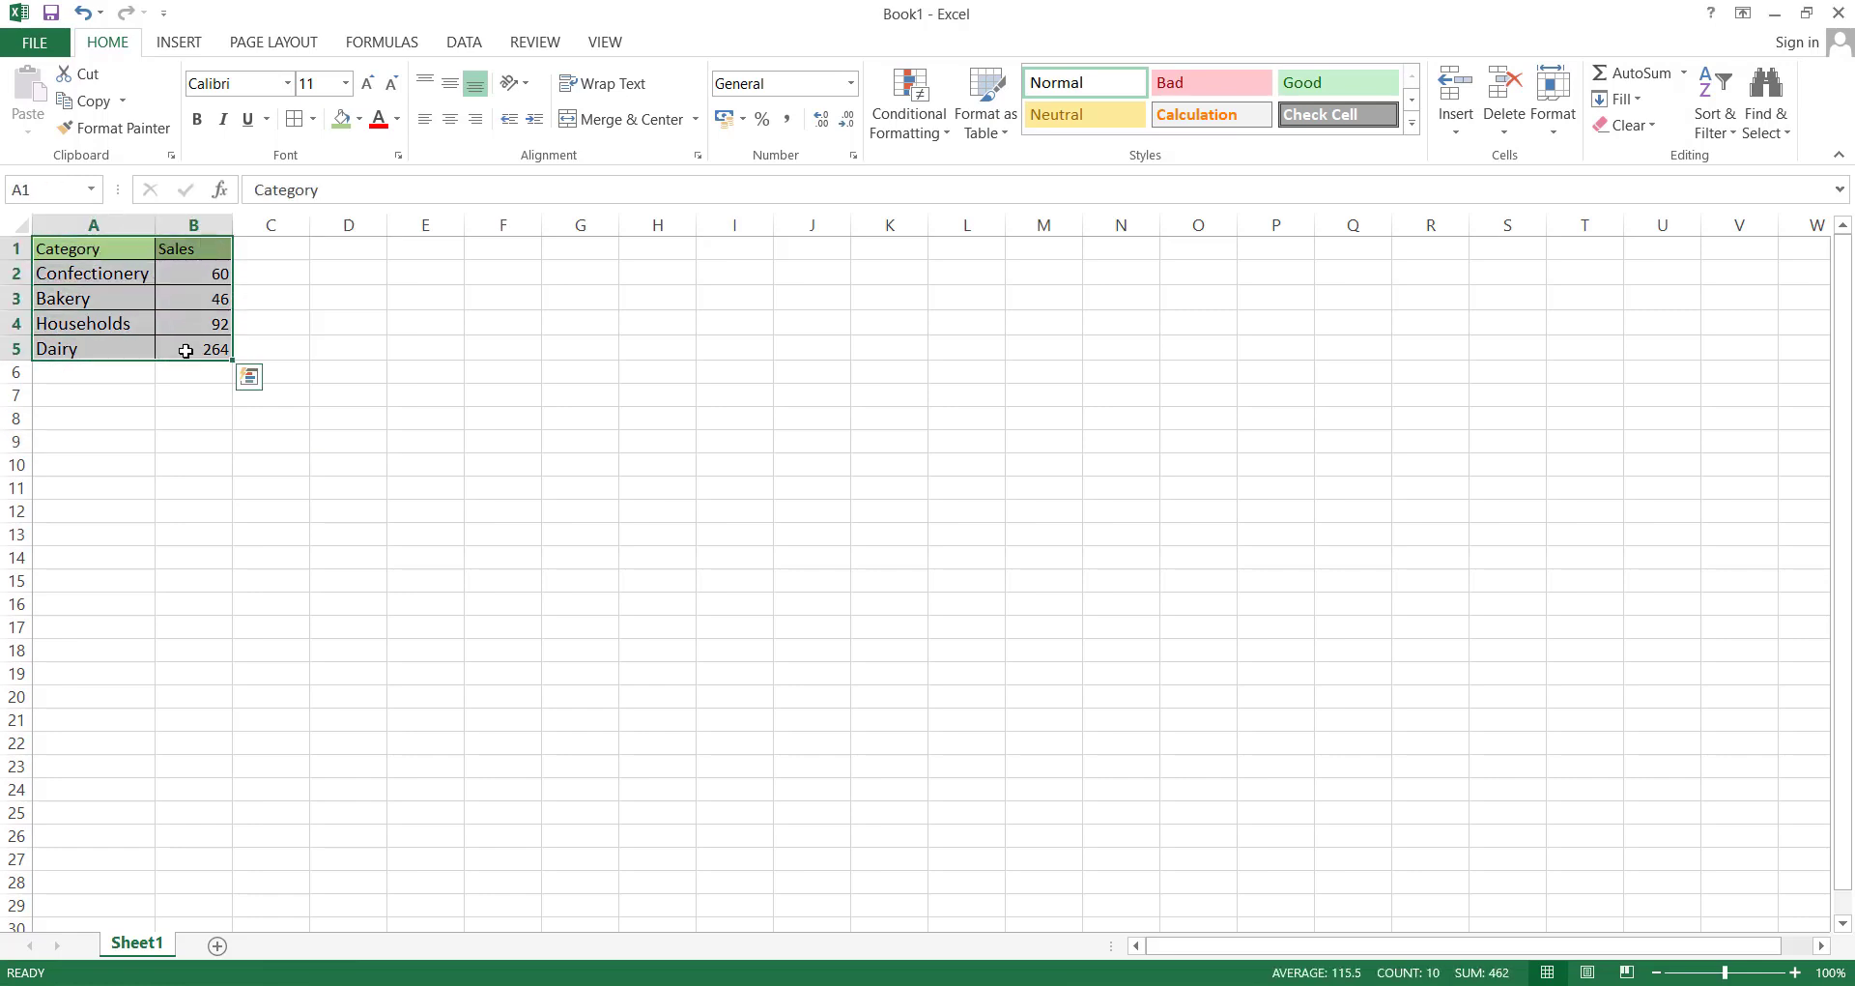
{"action": "left_click", "coordinate": [178, 45]}
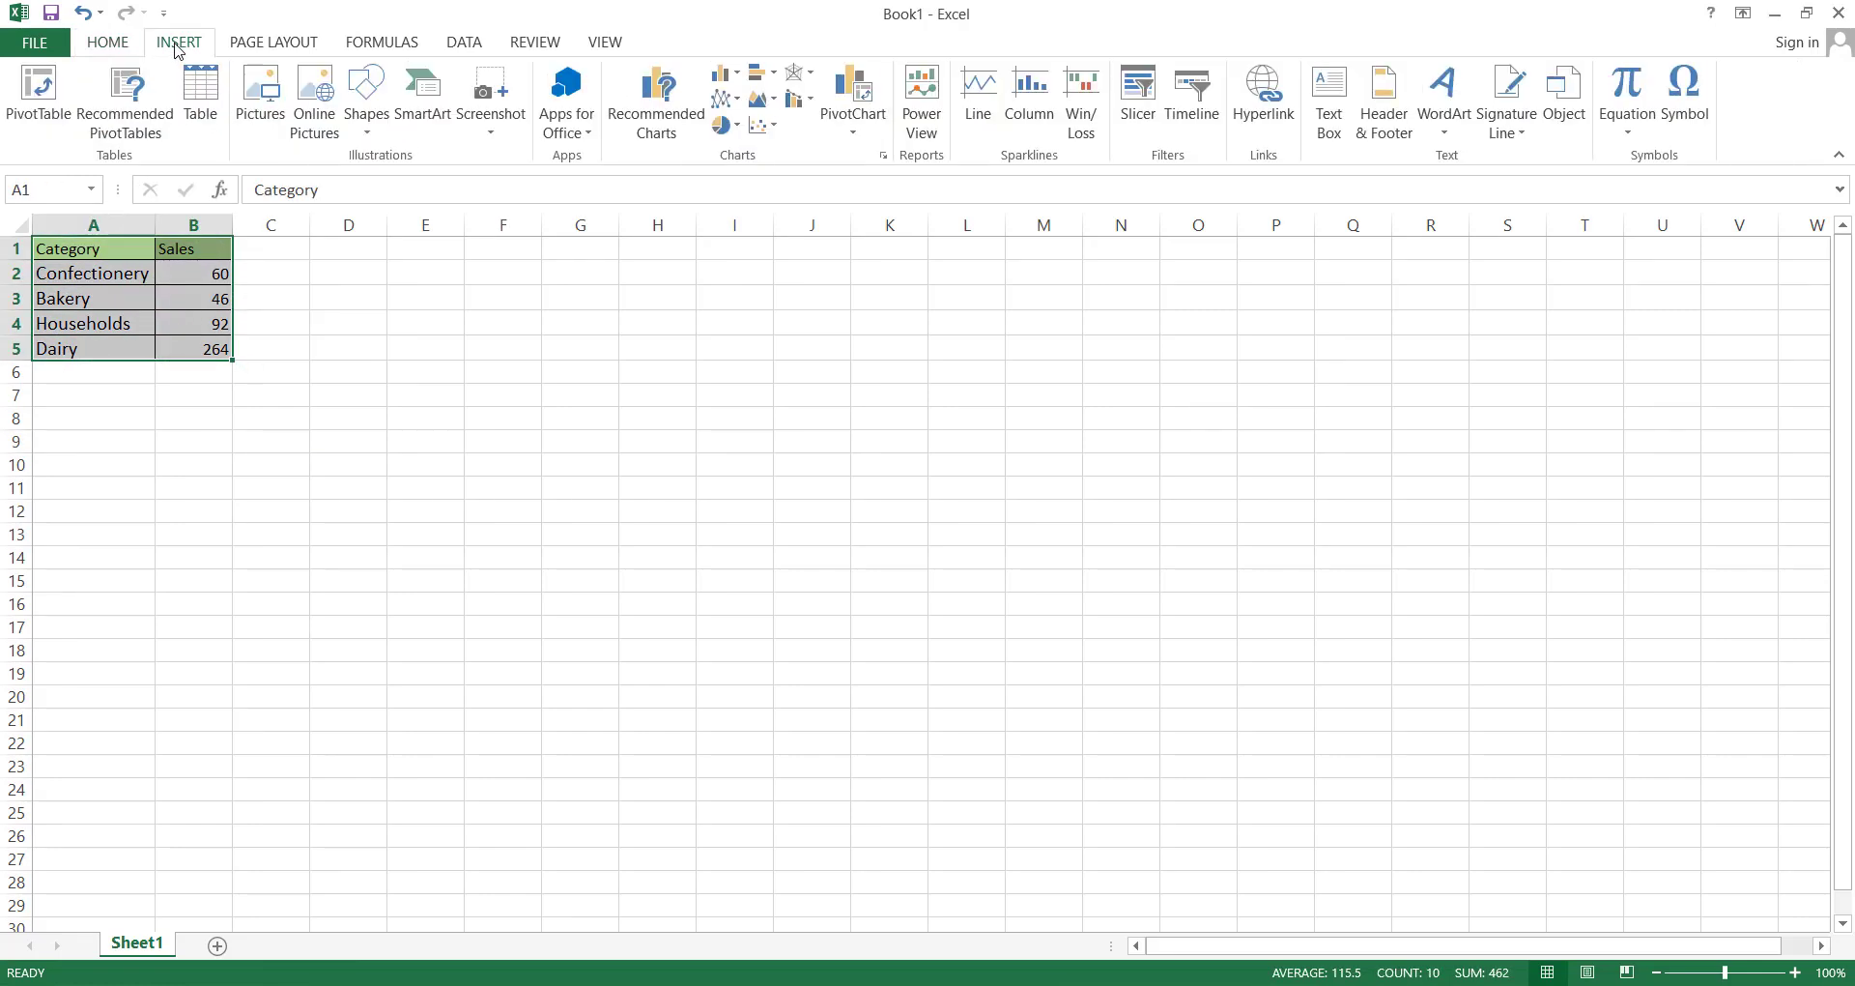
{"action": "left_click", "coordinate": [734, 127]}
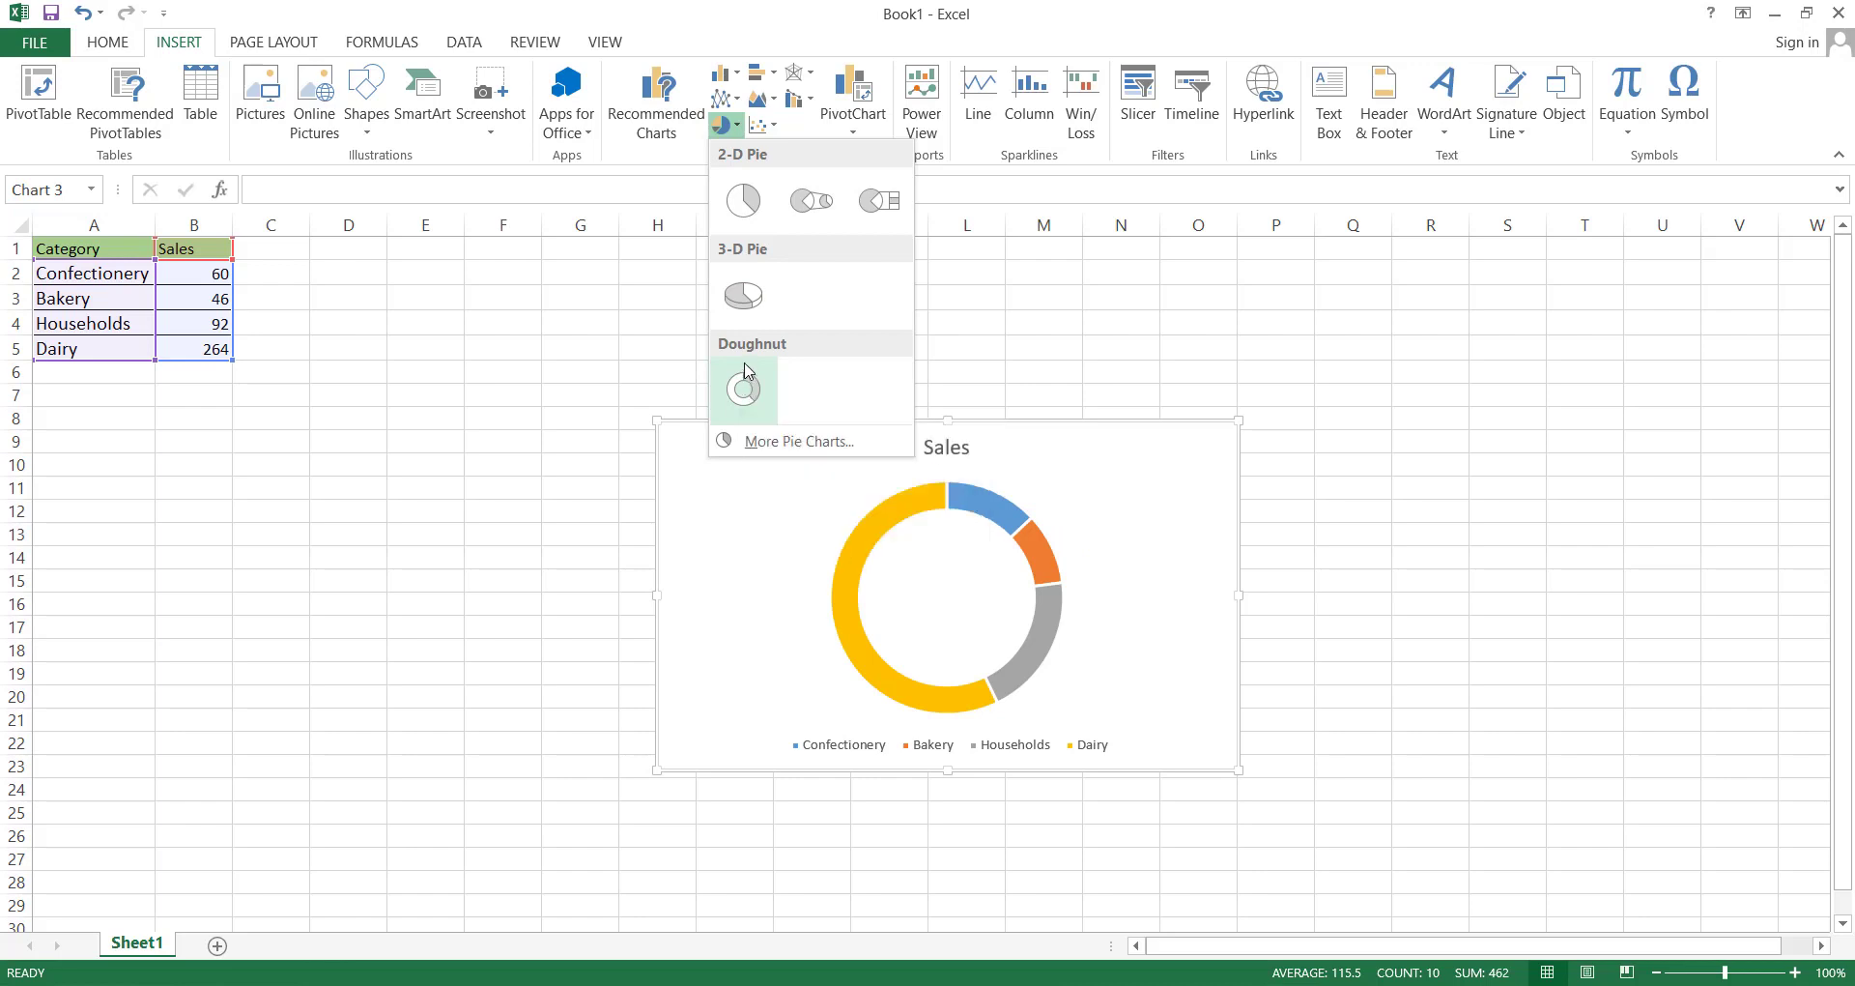
{"action": "left_click", "coordinate": [745, 201]}
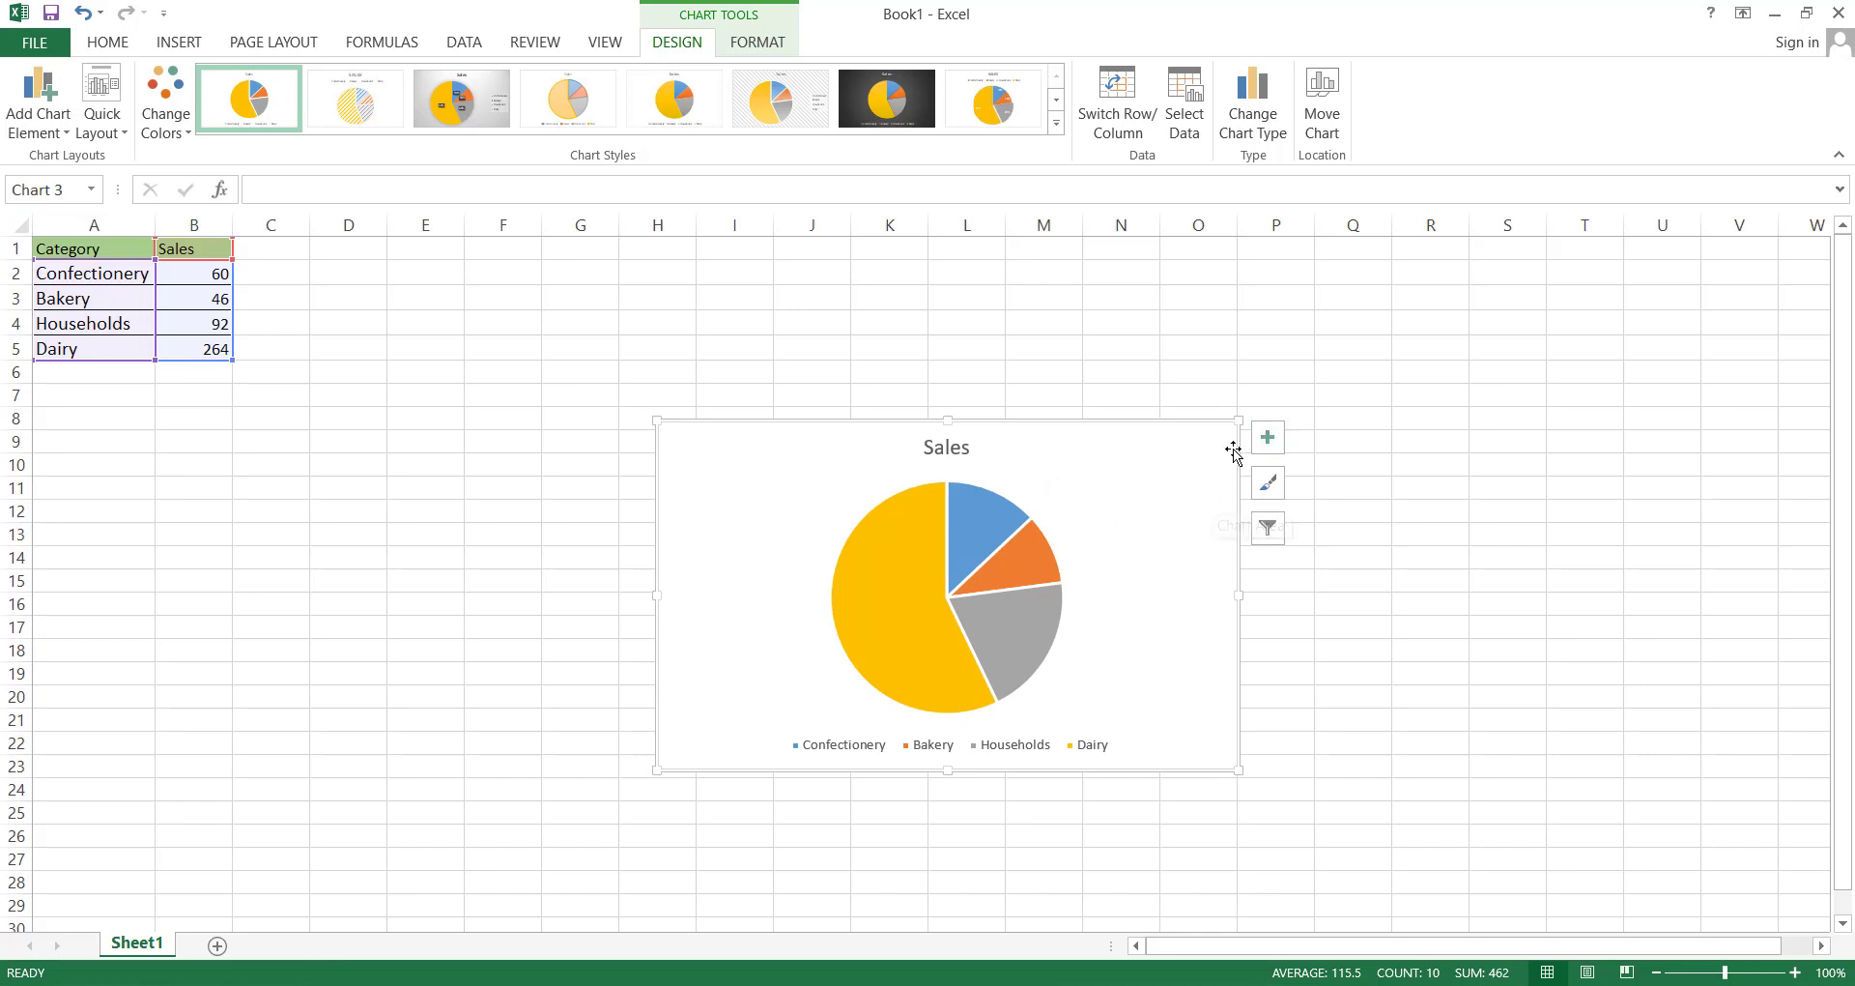
Enlarge the pie chart and move it closer to the data table, spanning roughly columns G to O
{"action": "left_click_drag", "start_coordinate": [1243, 423], "coordinate": [1337, 333]}
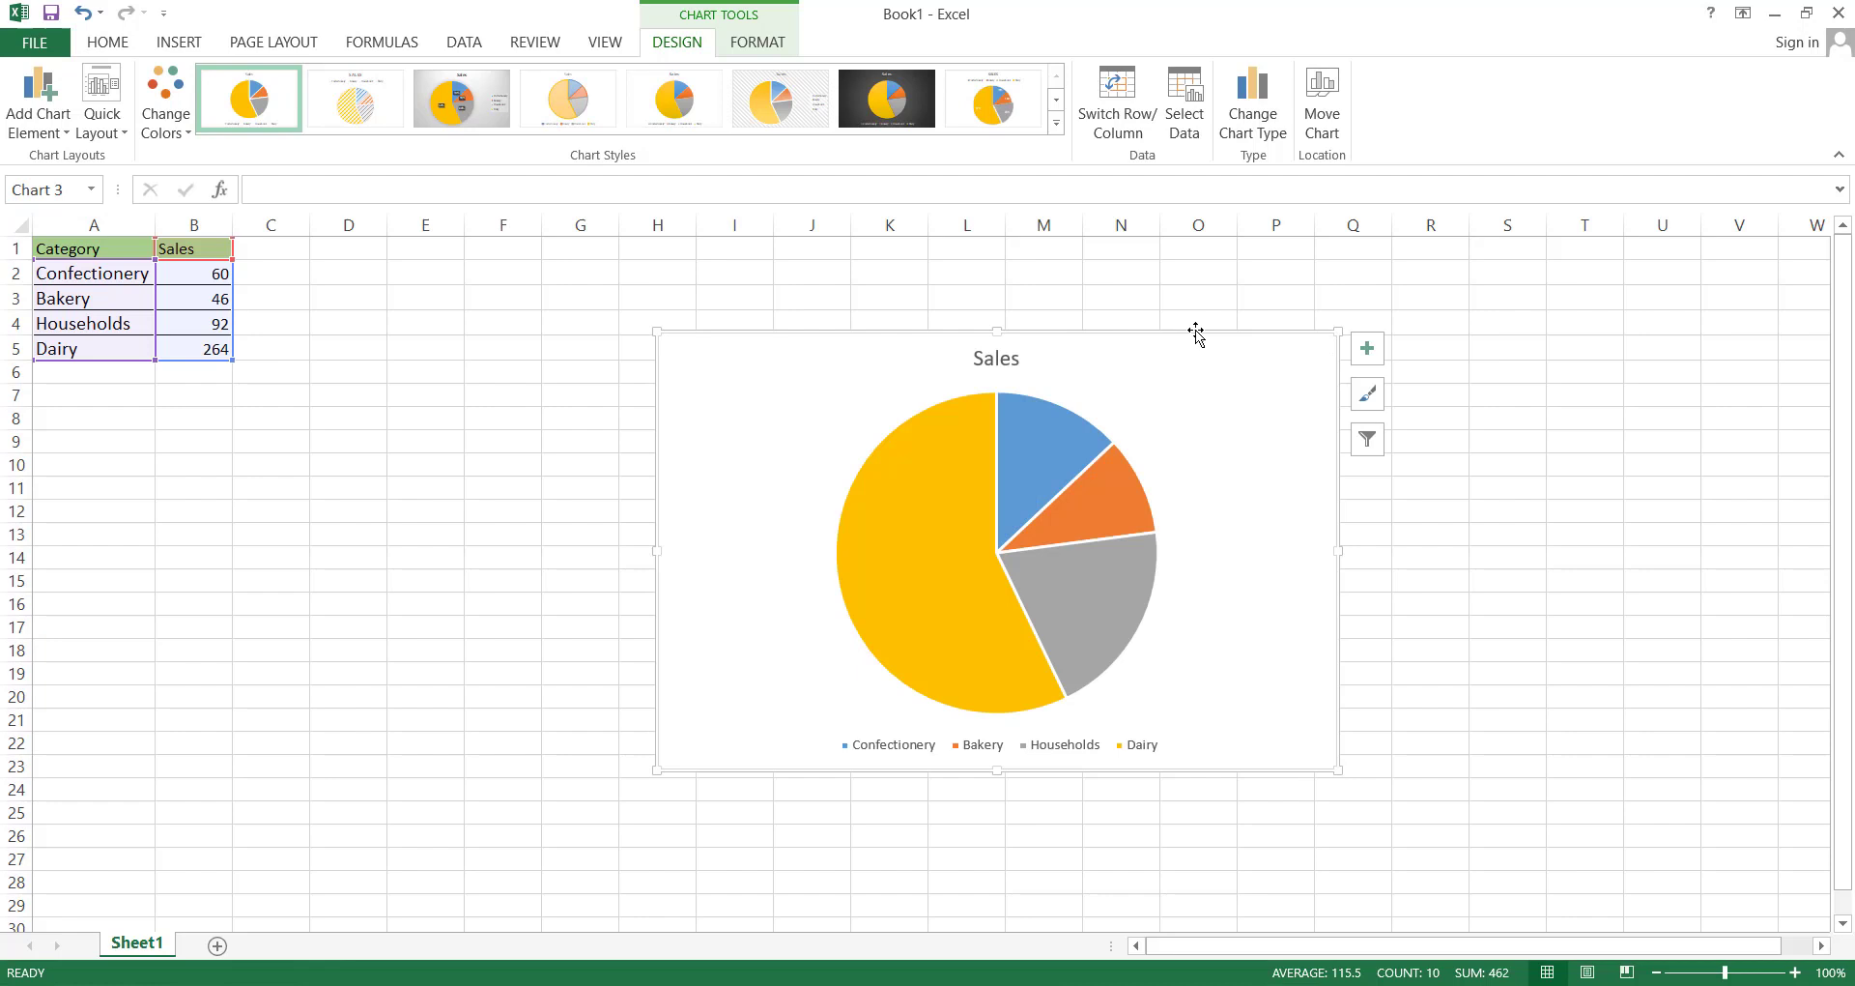
{"action": "left_click_drag", "start_coordinate": [1204, 398], "coordinate": [1102, 412]}
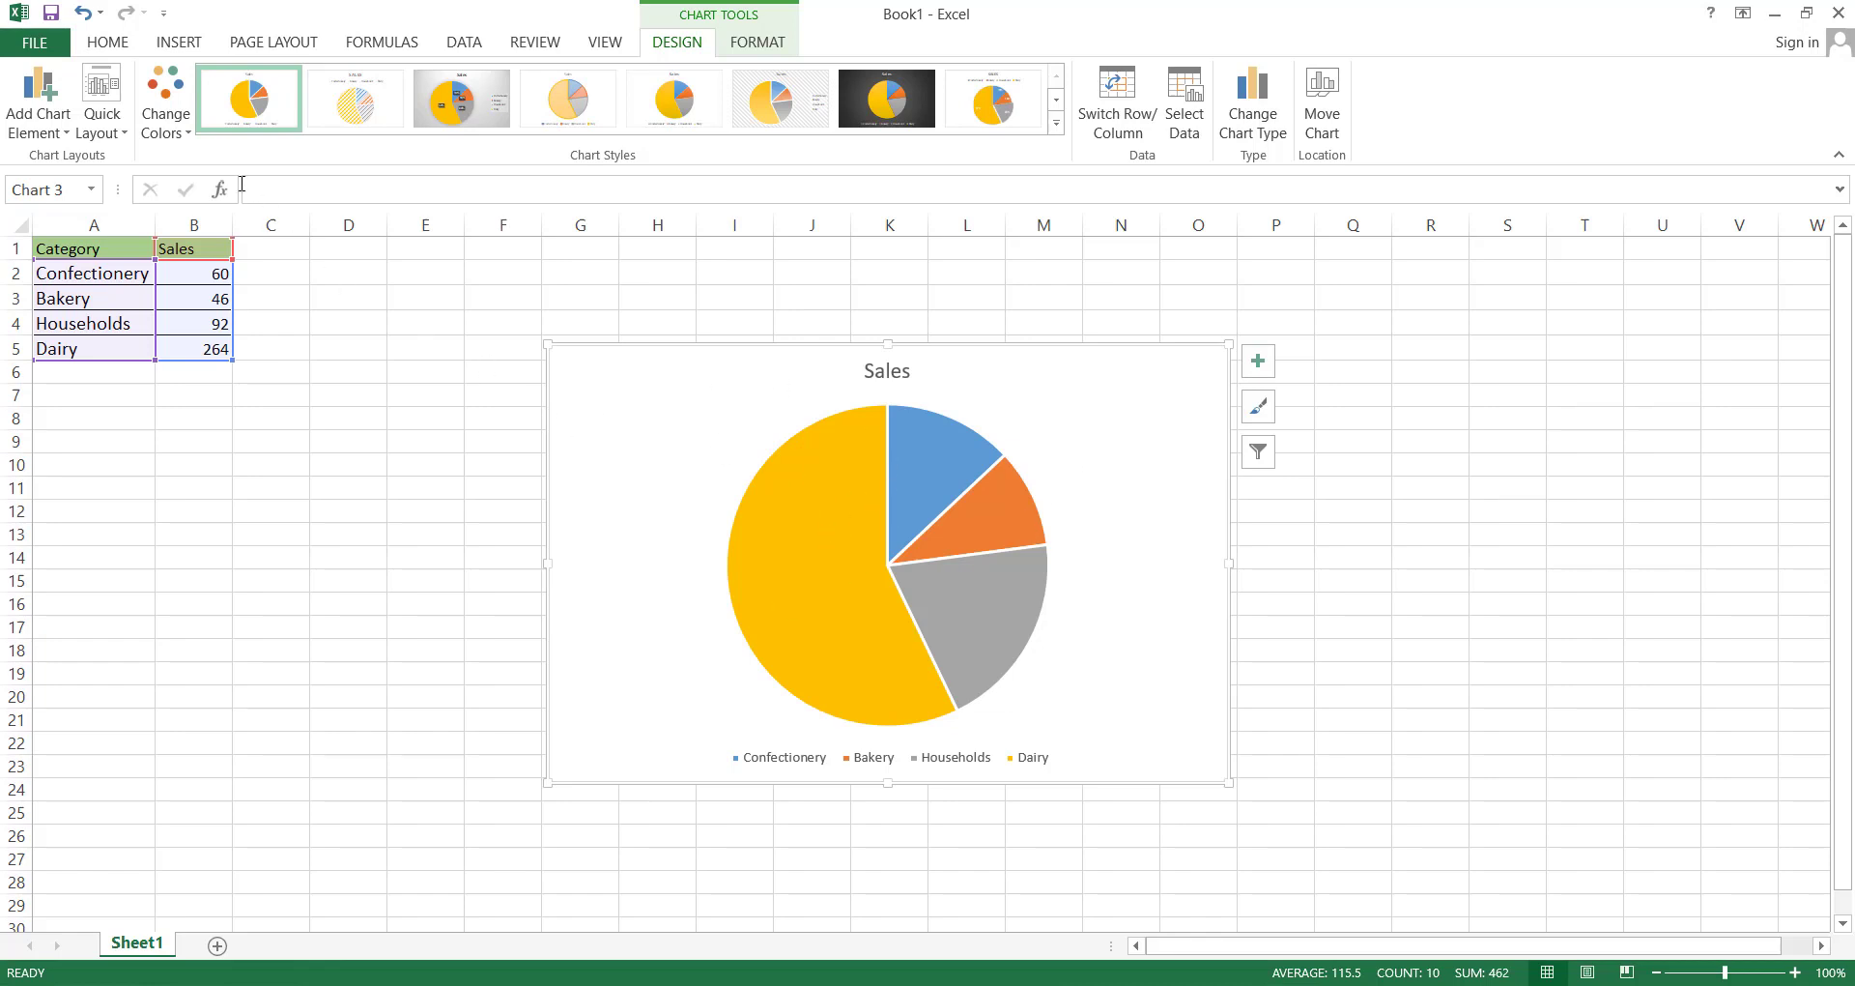
{"action": "left_click", "coordinate": [68, 133]}
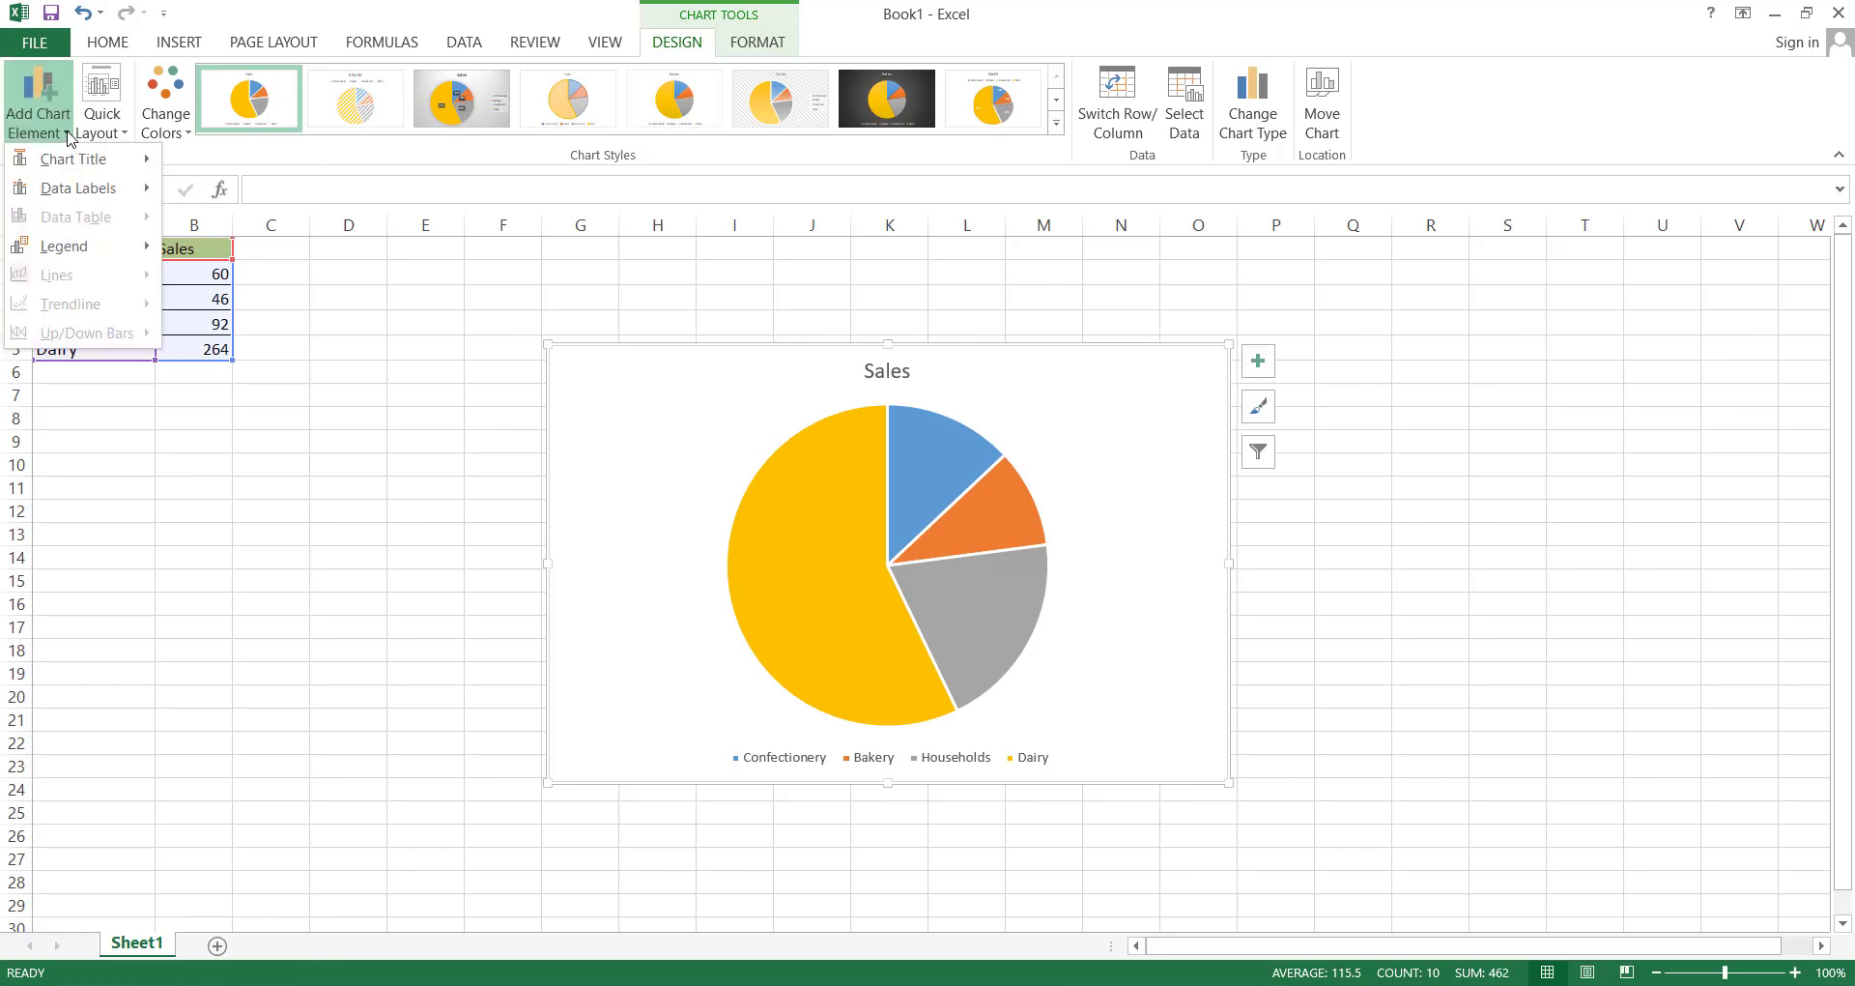
{"action": "mouse_move", "coordinate": [73, 158]}
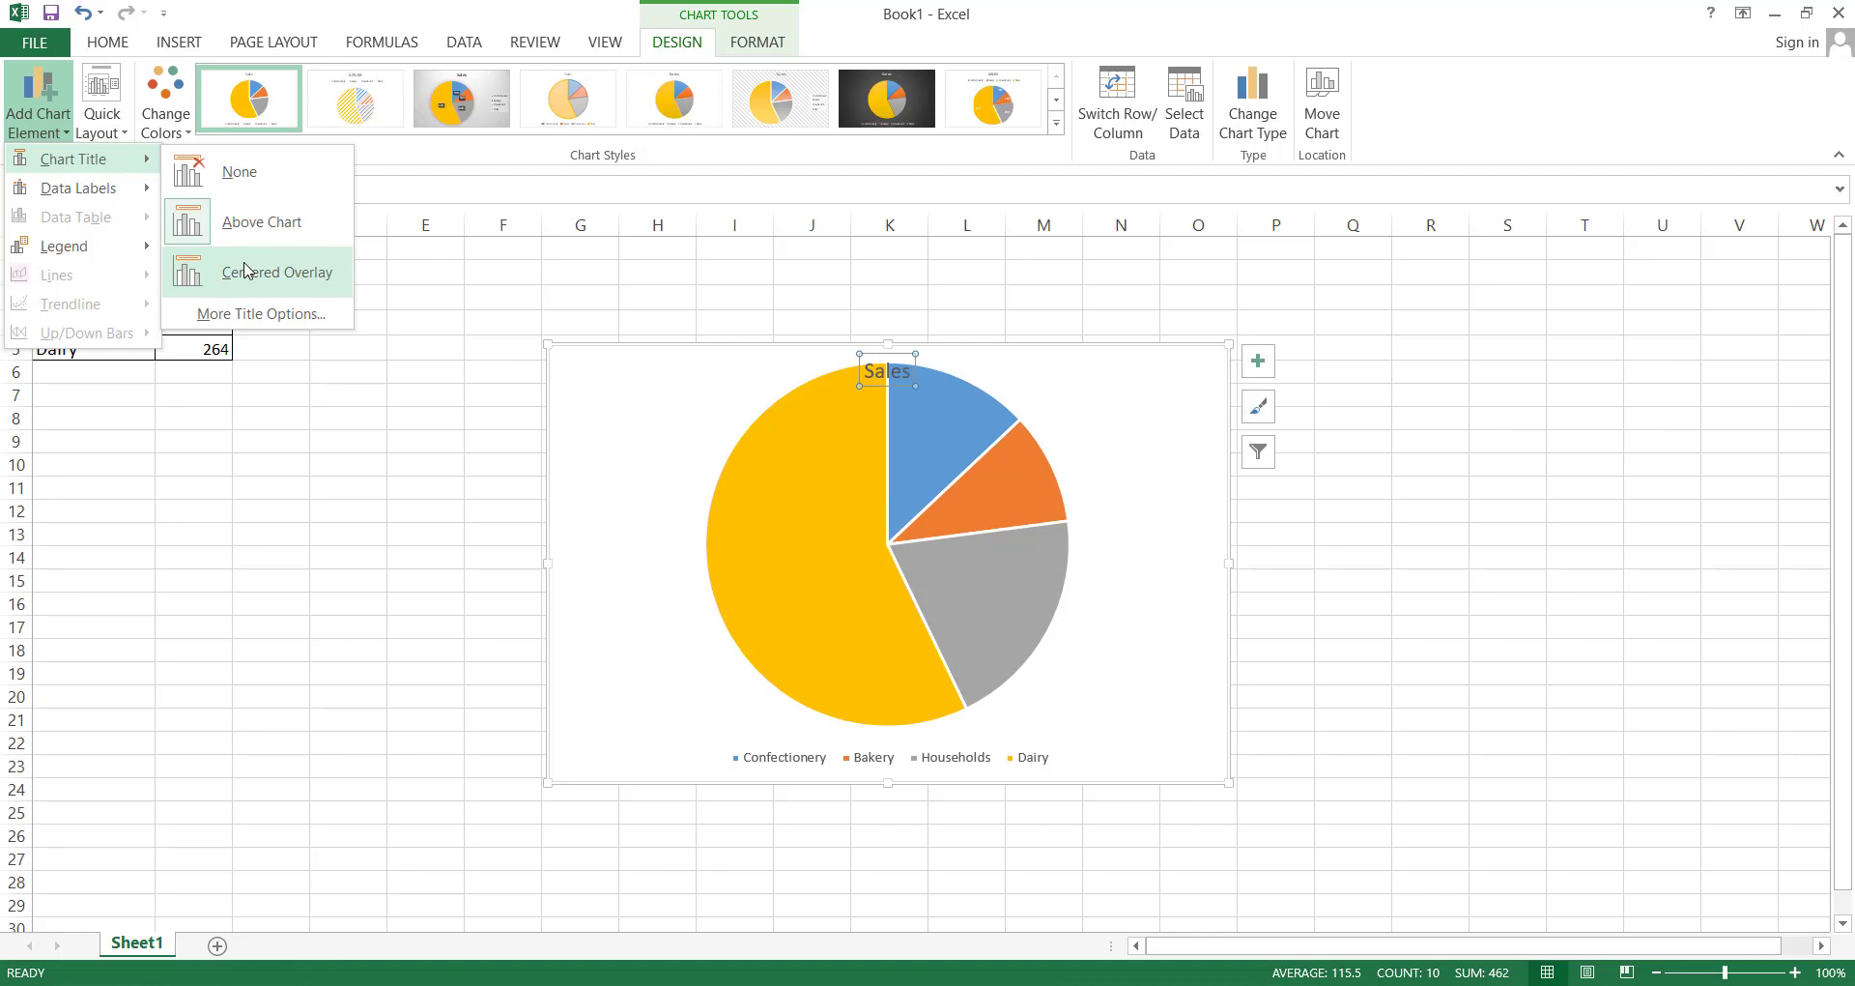
{"action": "mouse_move", "coordinate": [129, 194]}
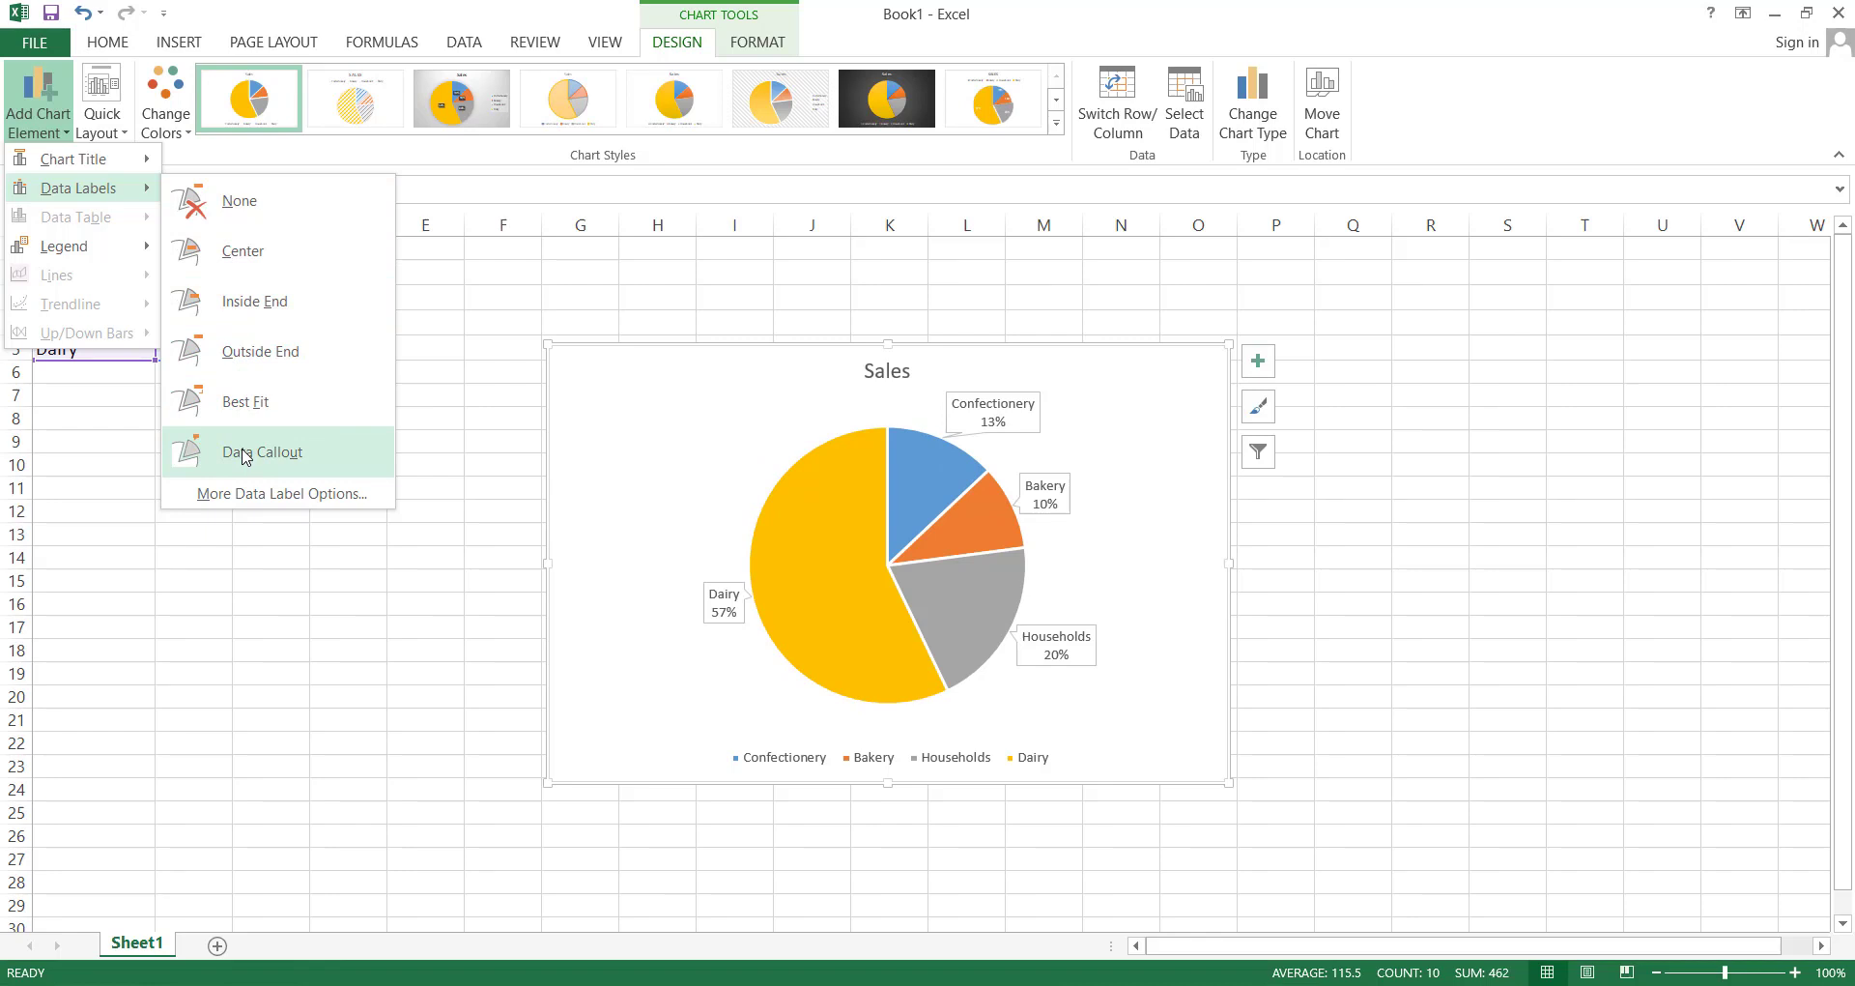
{"action": "mouse_move", "coordinate": [123, 254]}
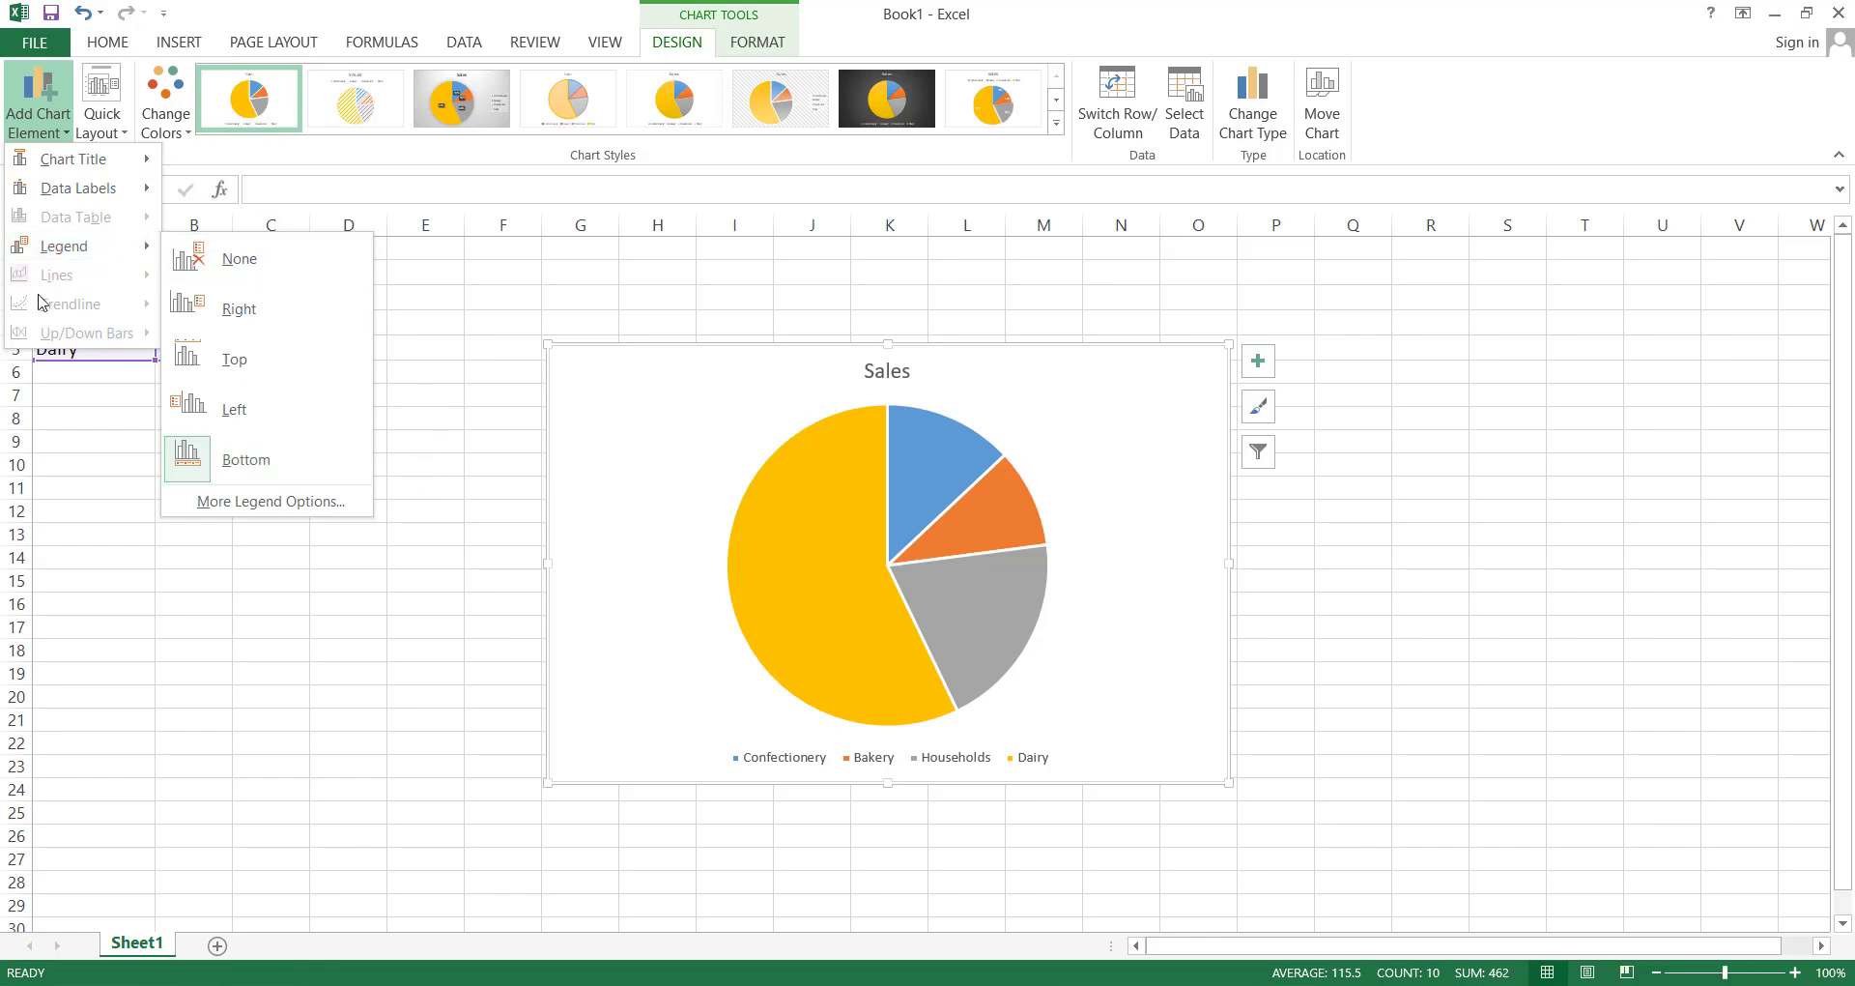
Apply the quick layout with category names and percentages inside the slices, and recolor the chart with the colorful orange, gold and green palette
{"action": "left_click", "coordinate": [127, 136]}
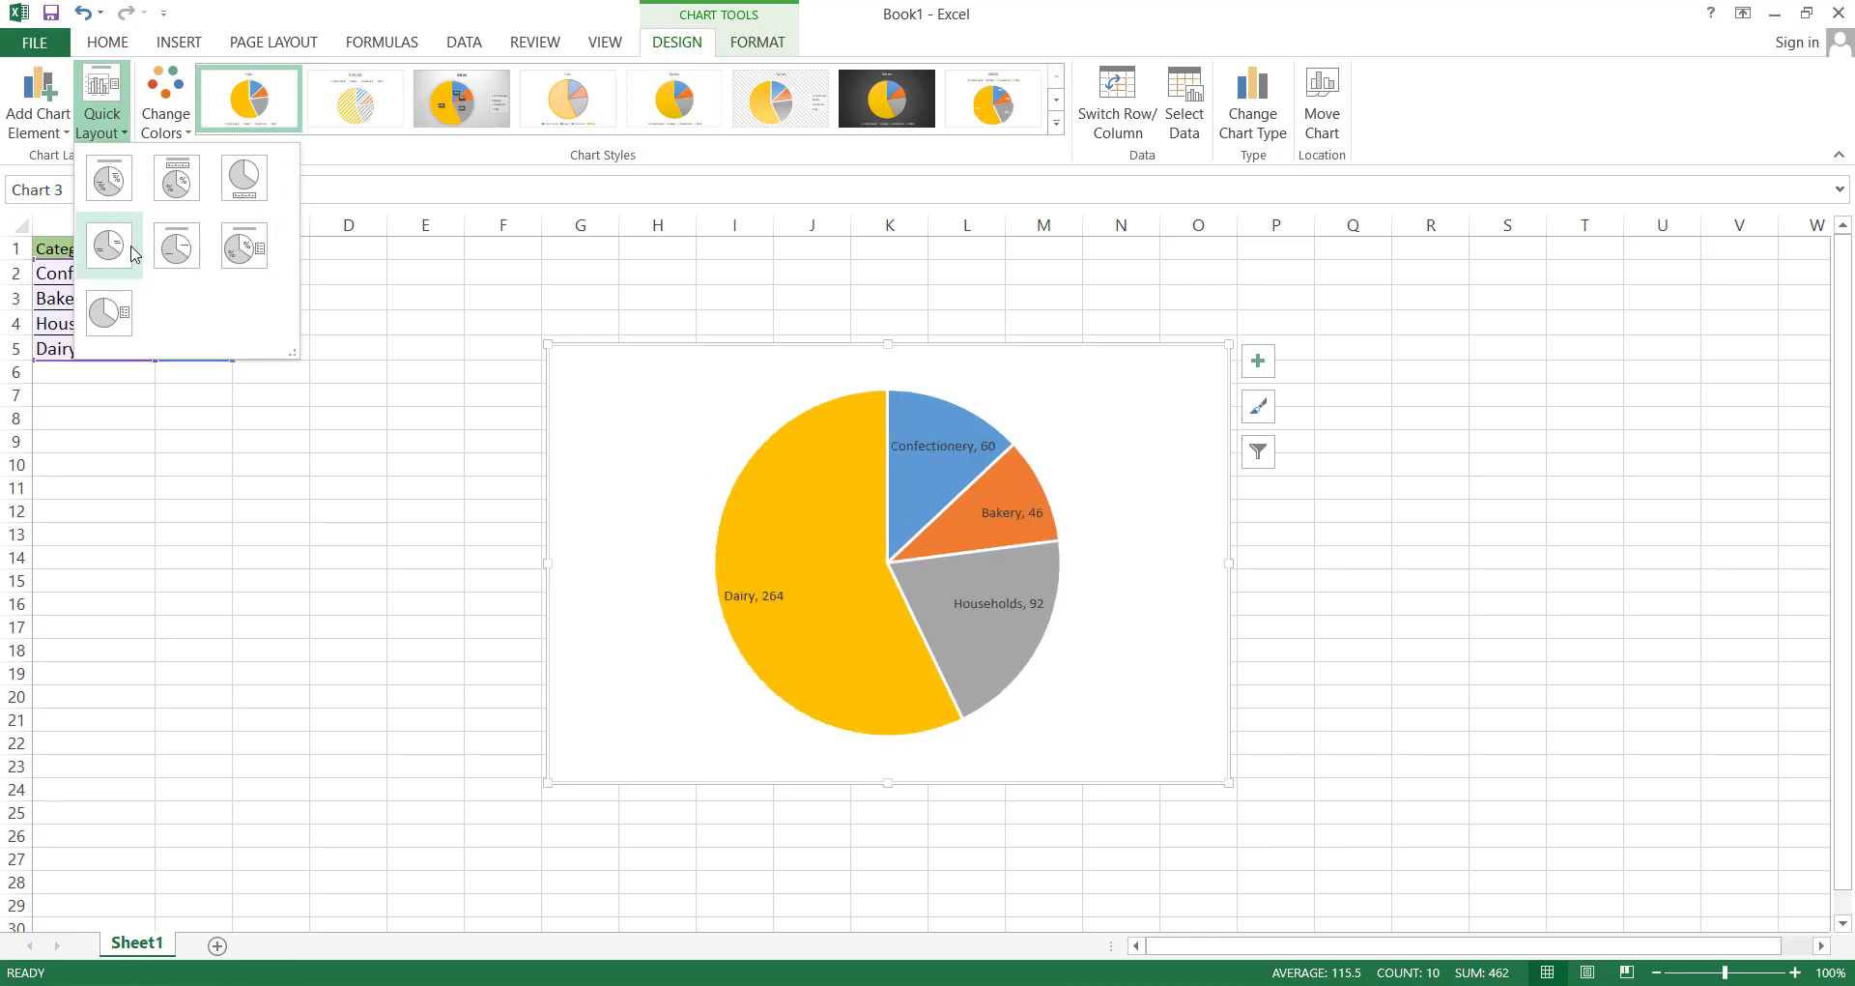
{"action": "left_click", "coordinate": [126, 199]}
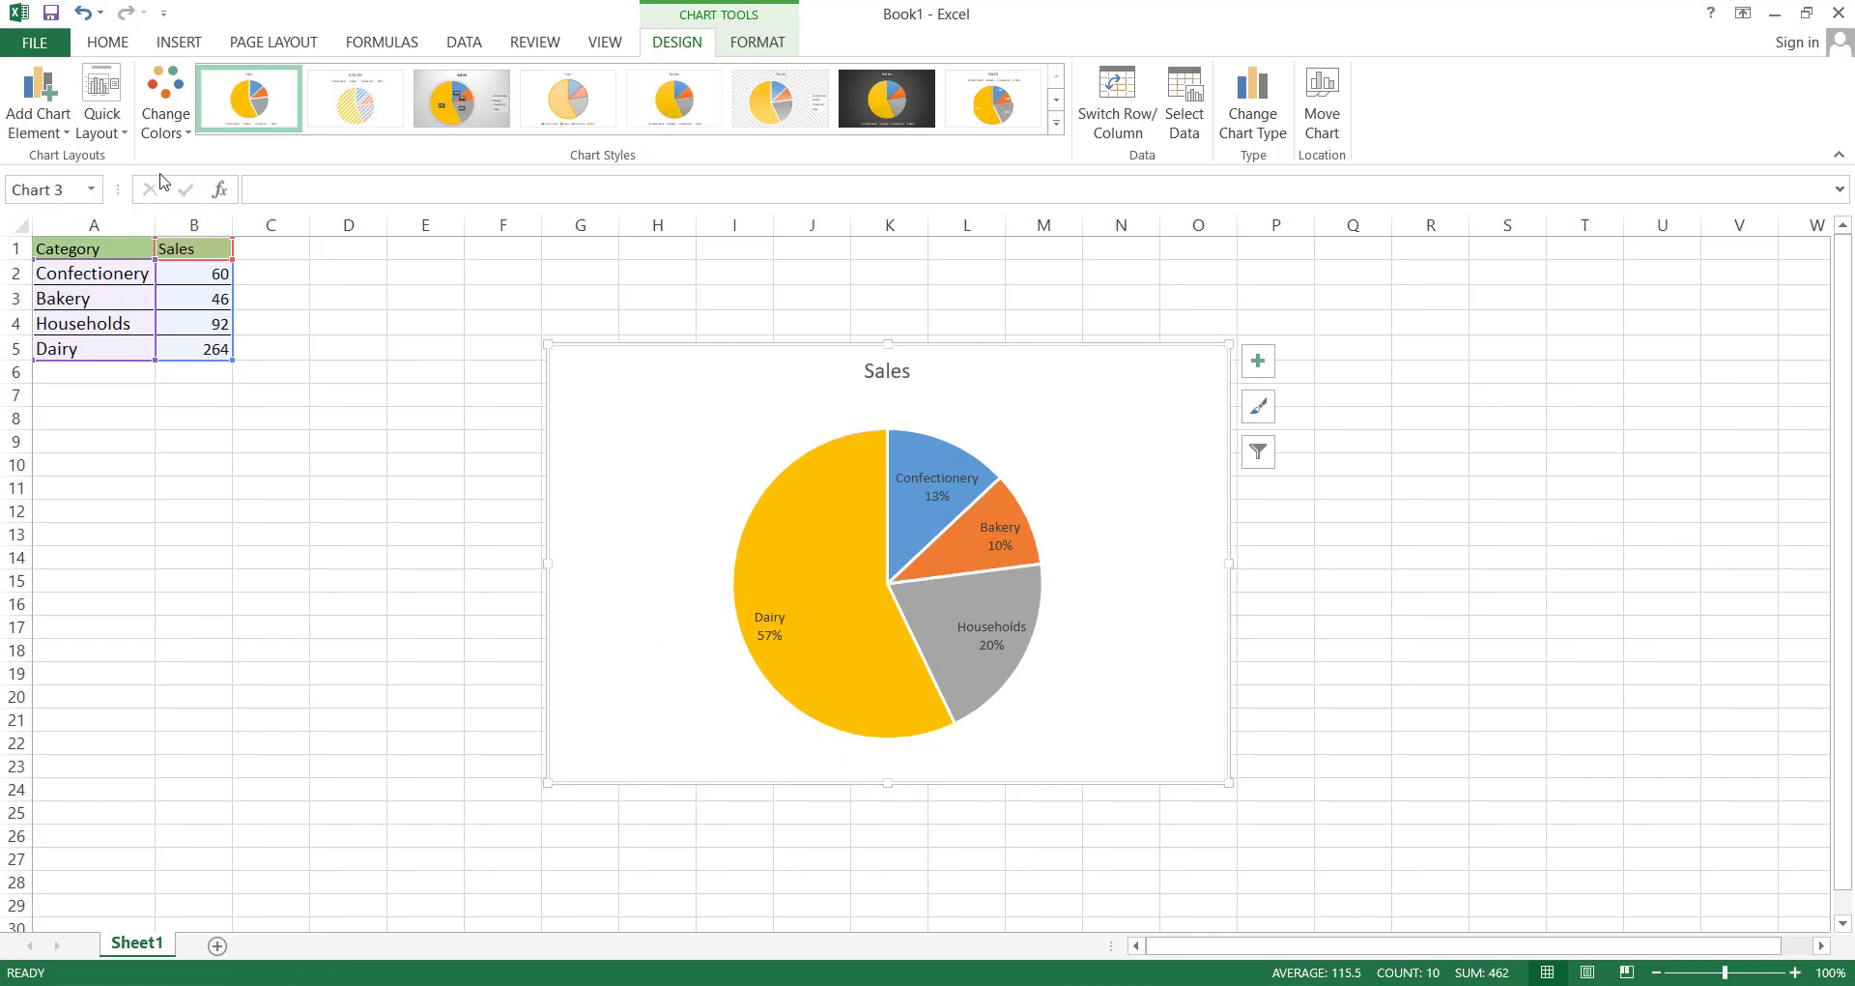
{"action": "left_click", "coordinate": [176, 132]}
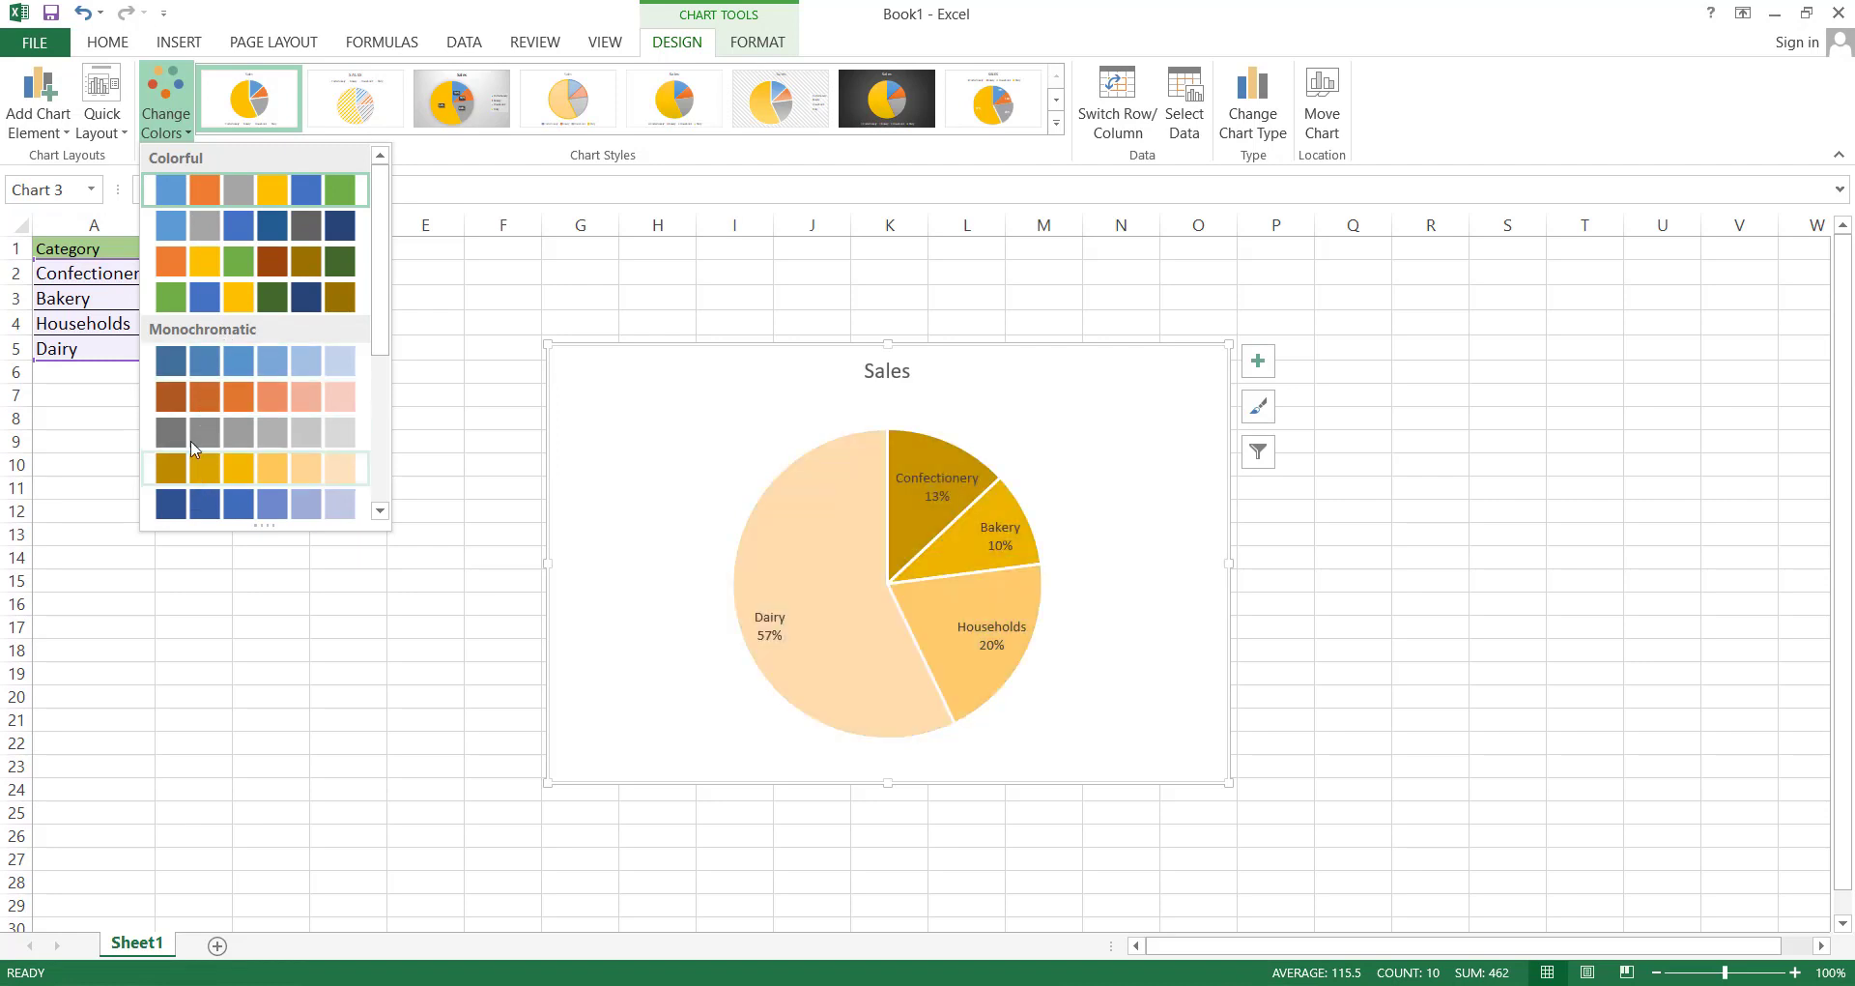
{"action": "left_click", "coordinate": [171, 268]}
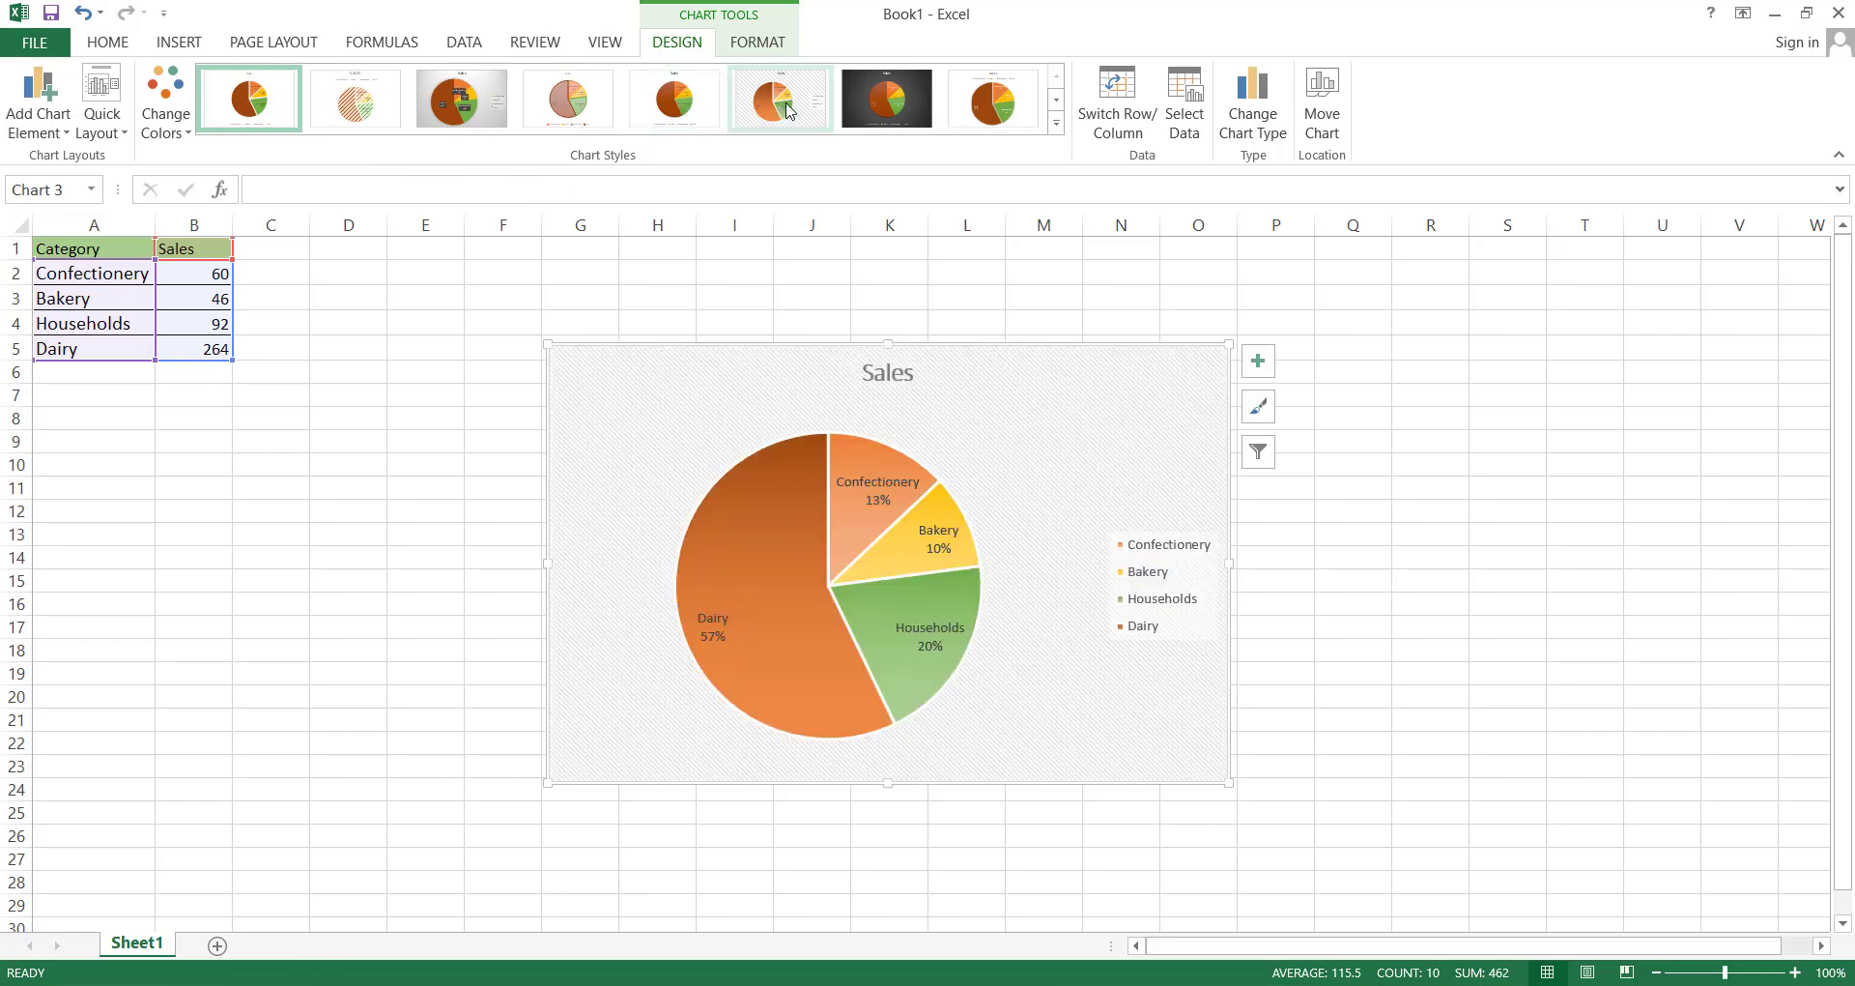
Apply the chart style with a gray gradient background, dark data label boxes and a legend beside the pie
{"action": "left_click", "coordinate": [1056, 103]}
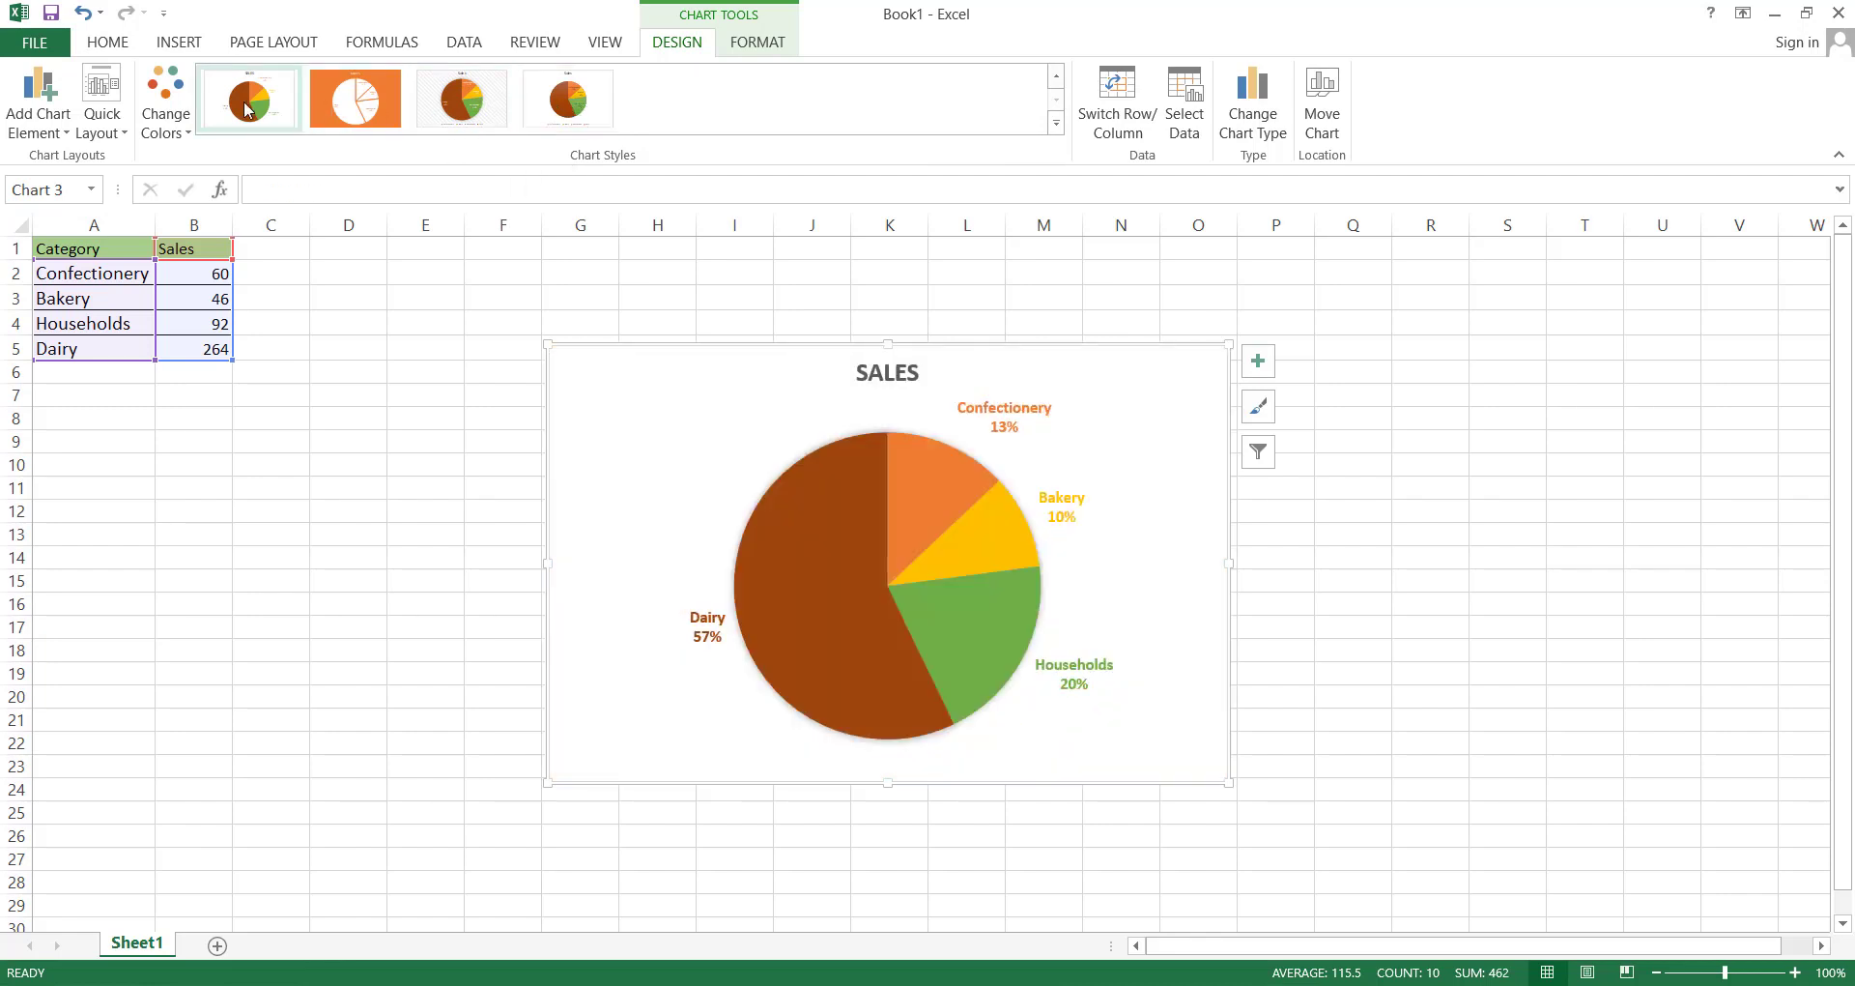
{"action": "left_click", "coordinate": [1056, 89]}
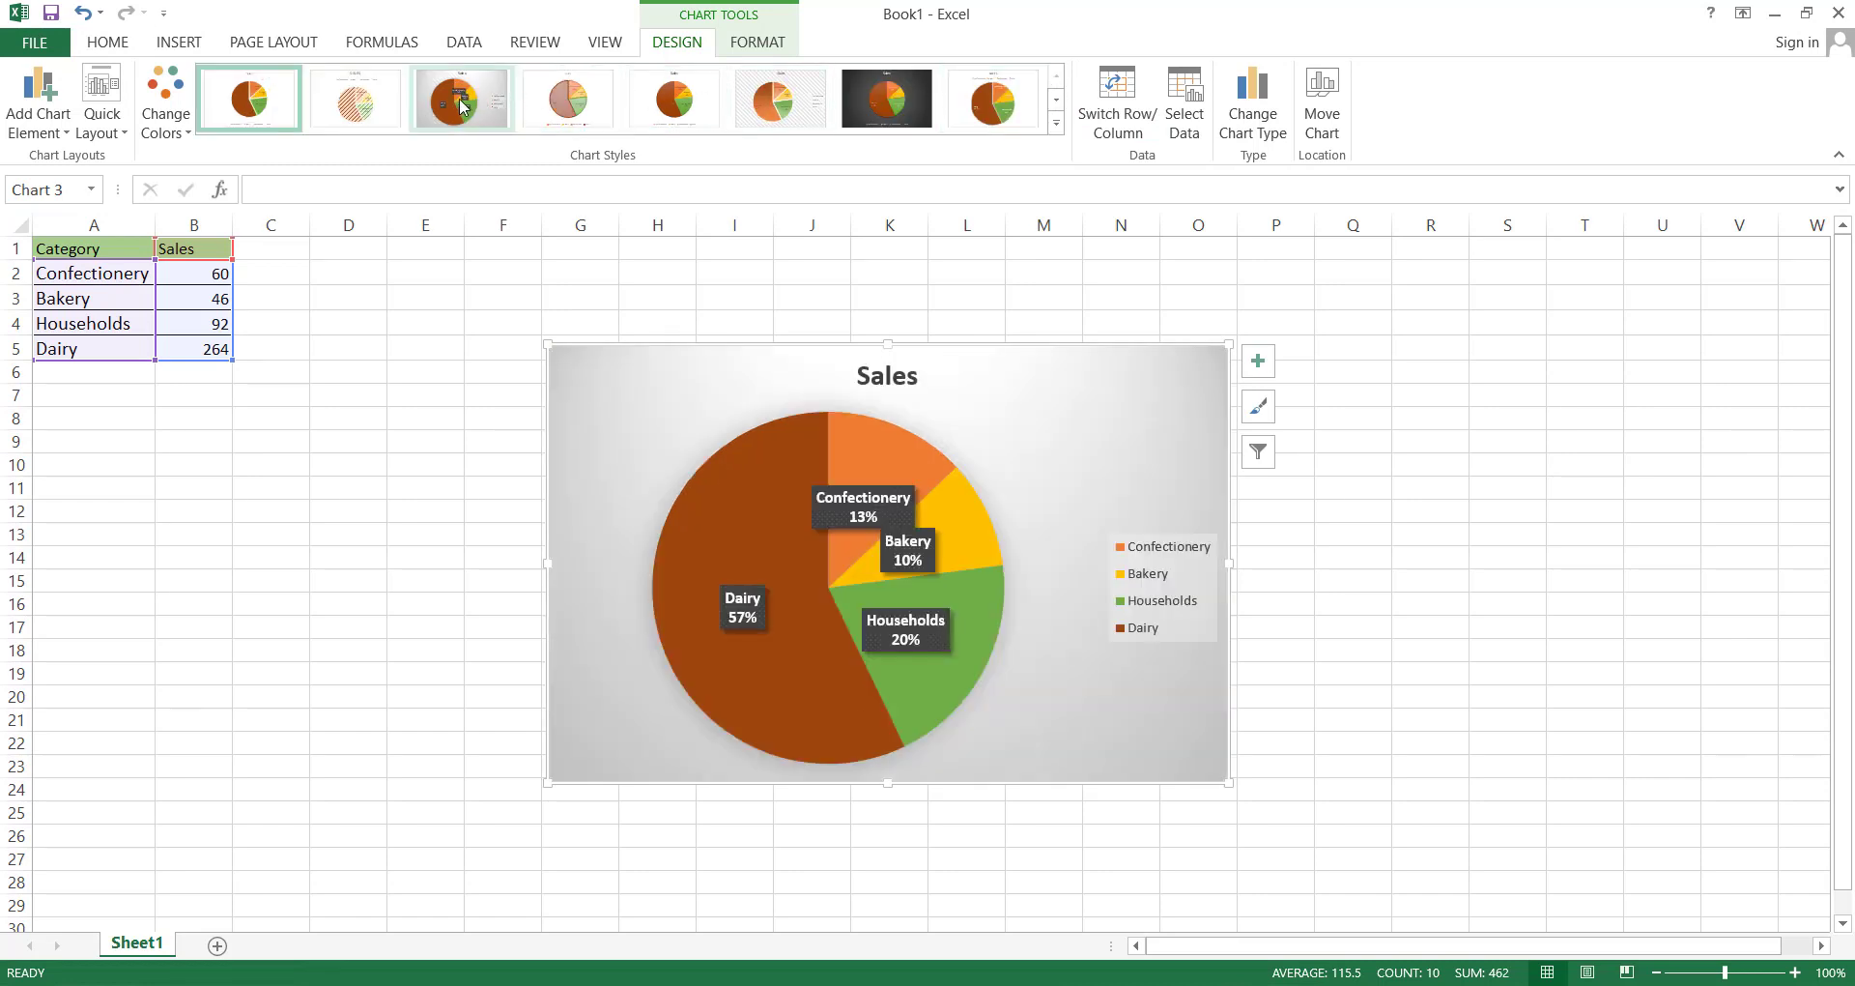
{"action": "left_click", "coordinate": [460, 106]}
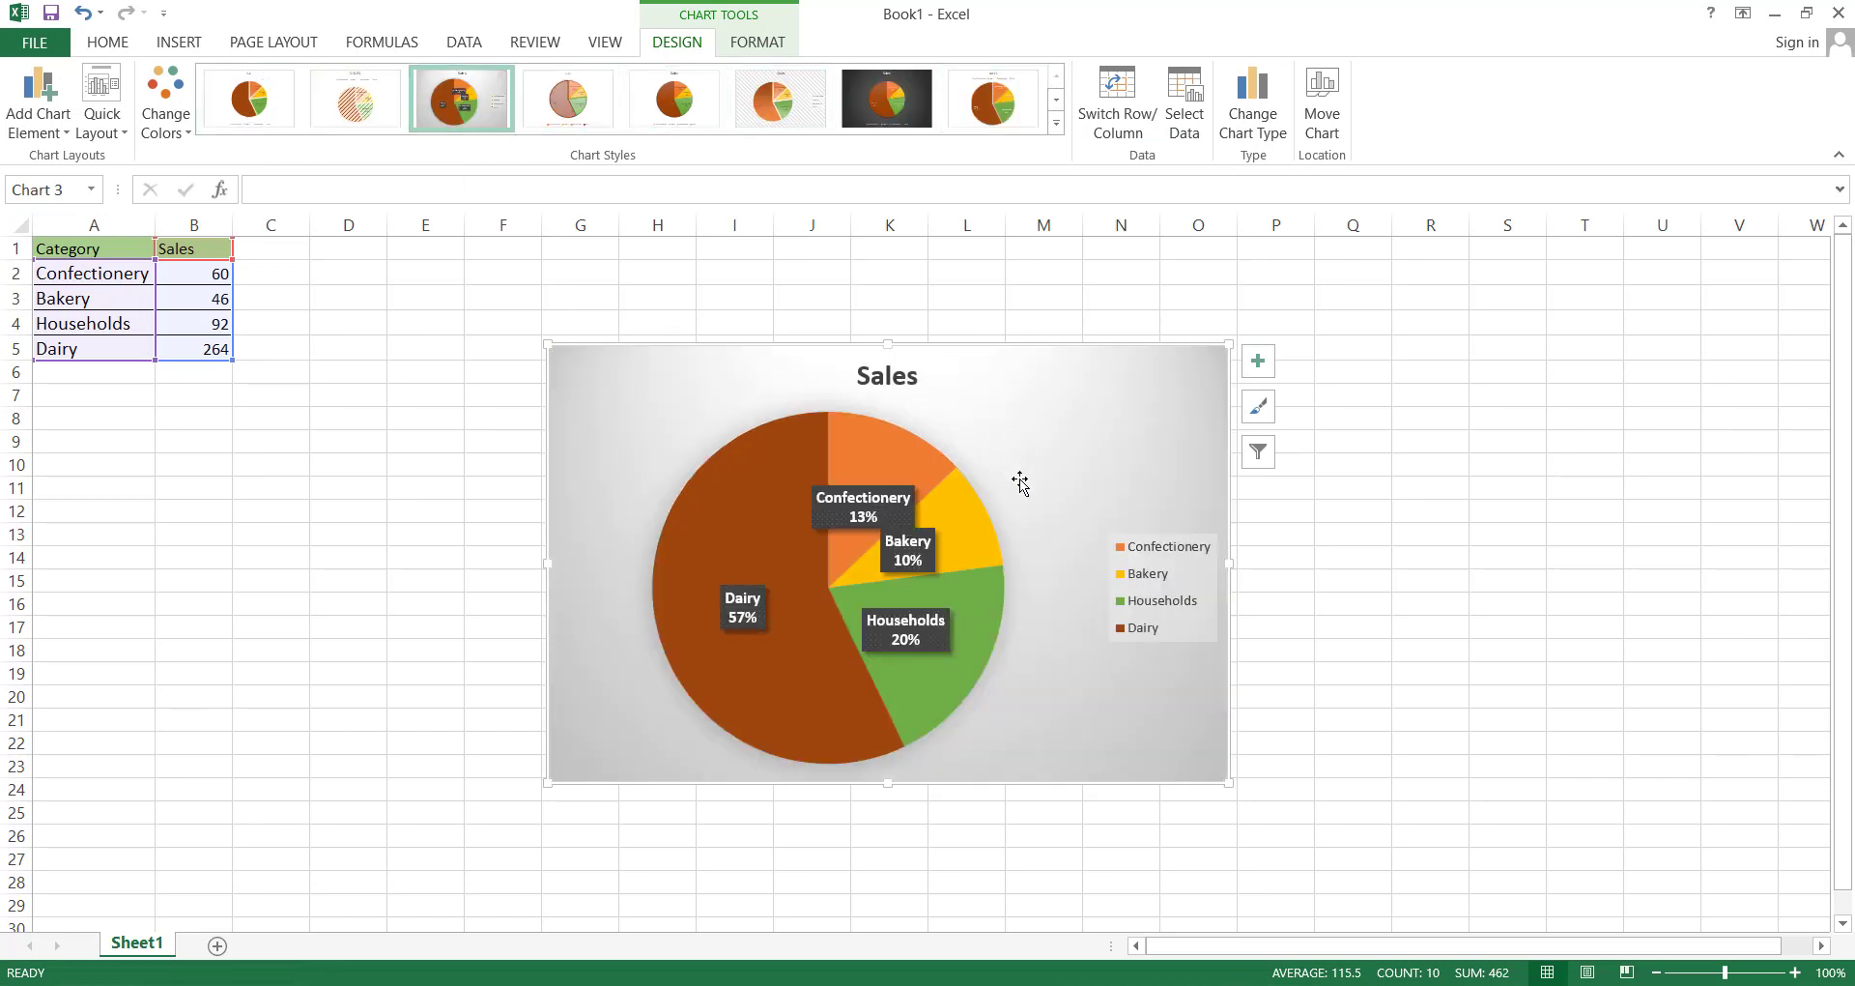
Open the formatting options for the chart area and expand its fill settings
{"action": "double_click", "coordinate": [1133, 461]}
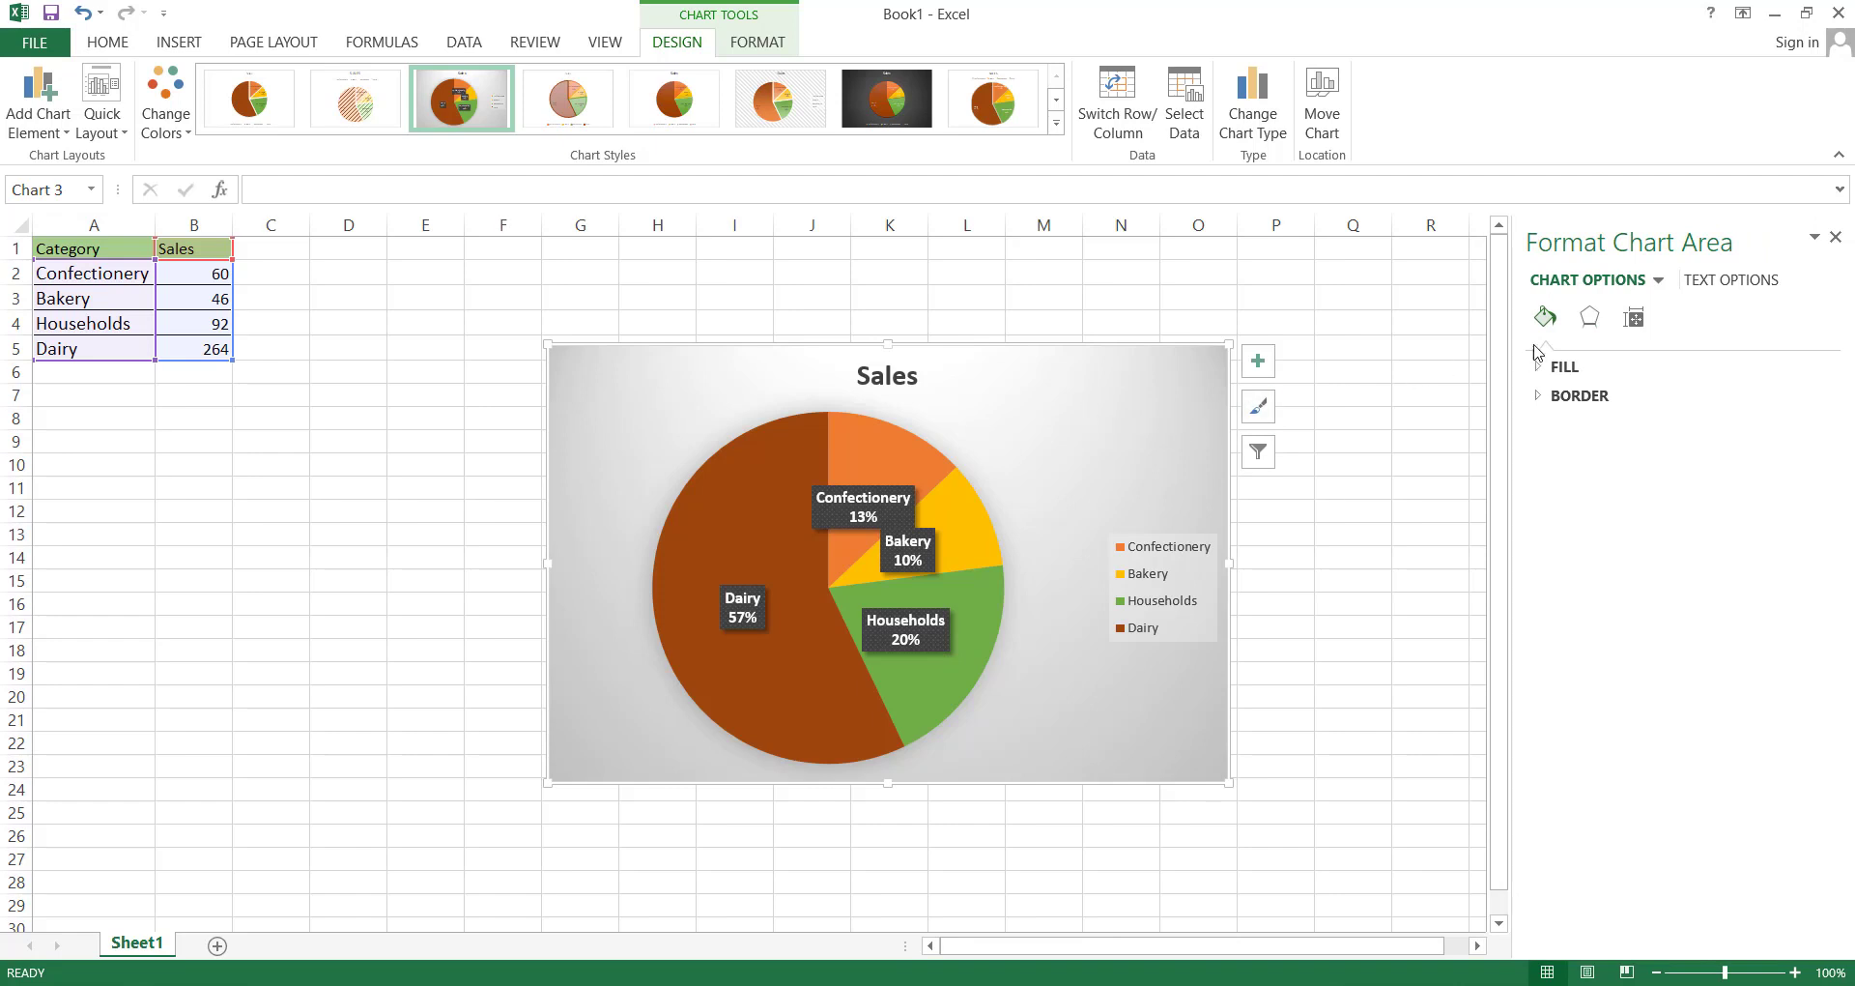
{"action": "left_click", "coordinate": [1655, 286]}
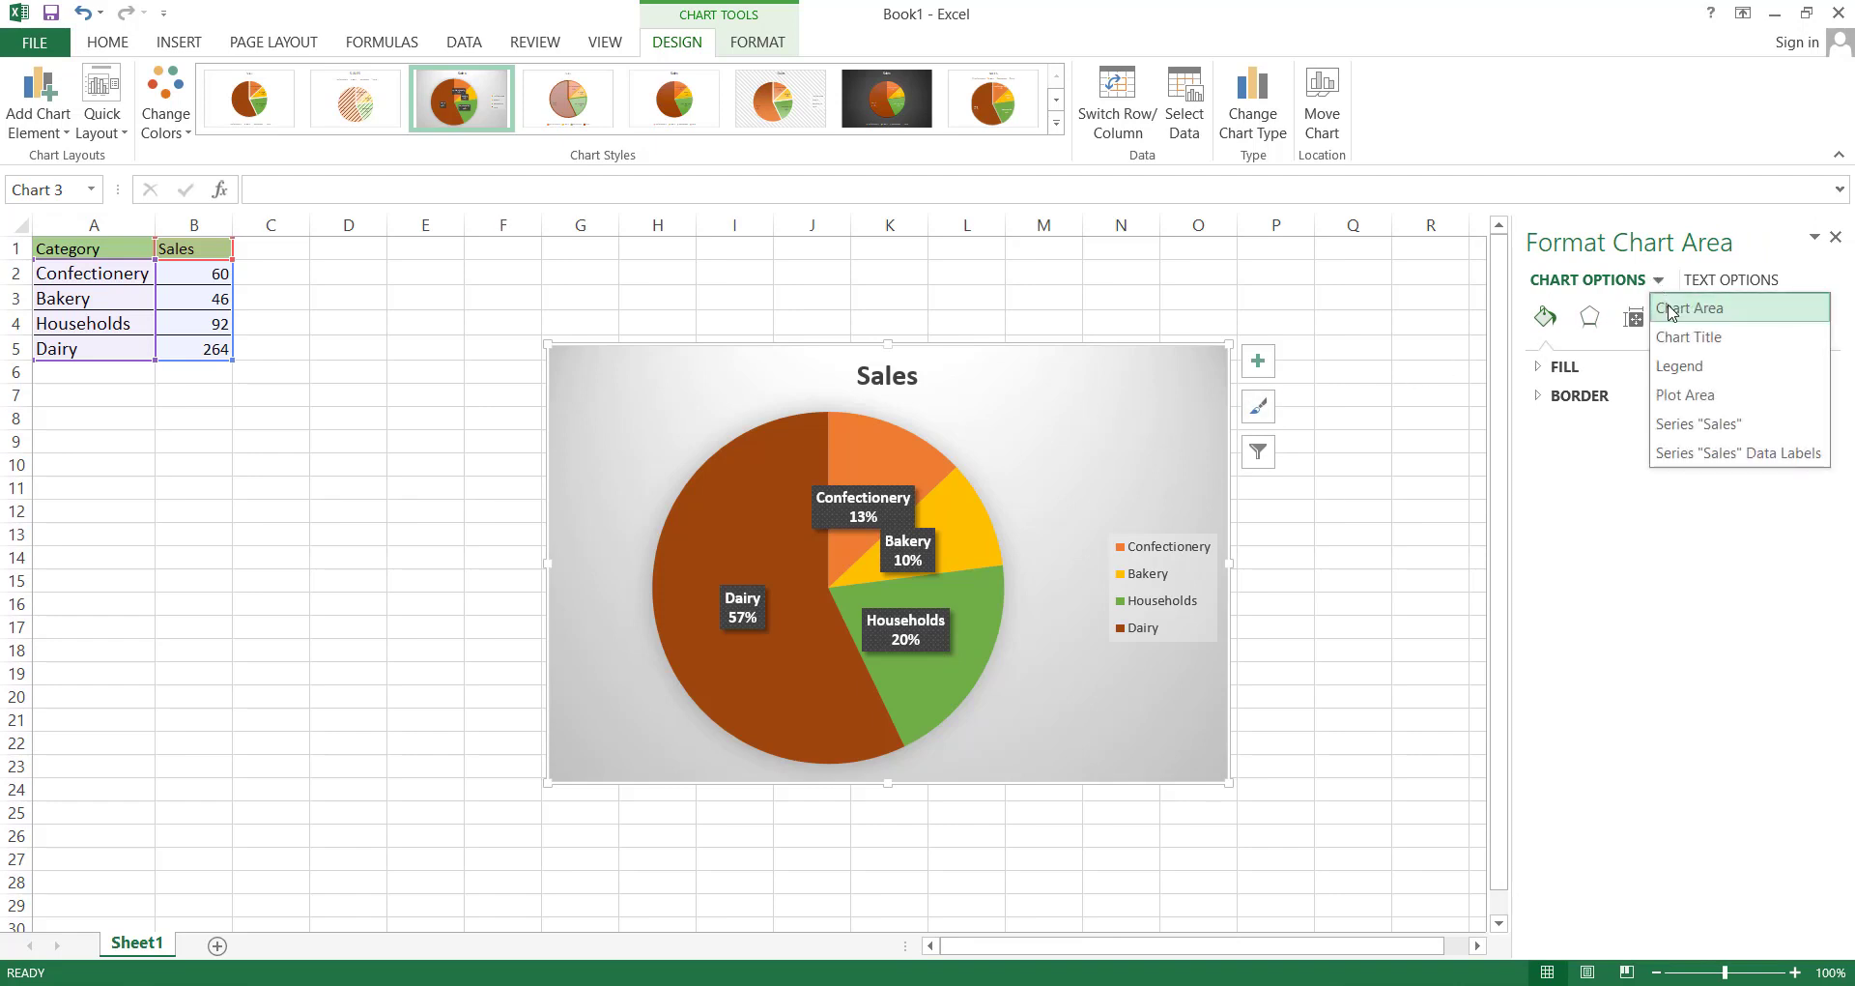
{"action": "left_click", "coordinate": [1662, 304]}
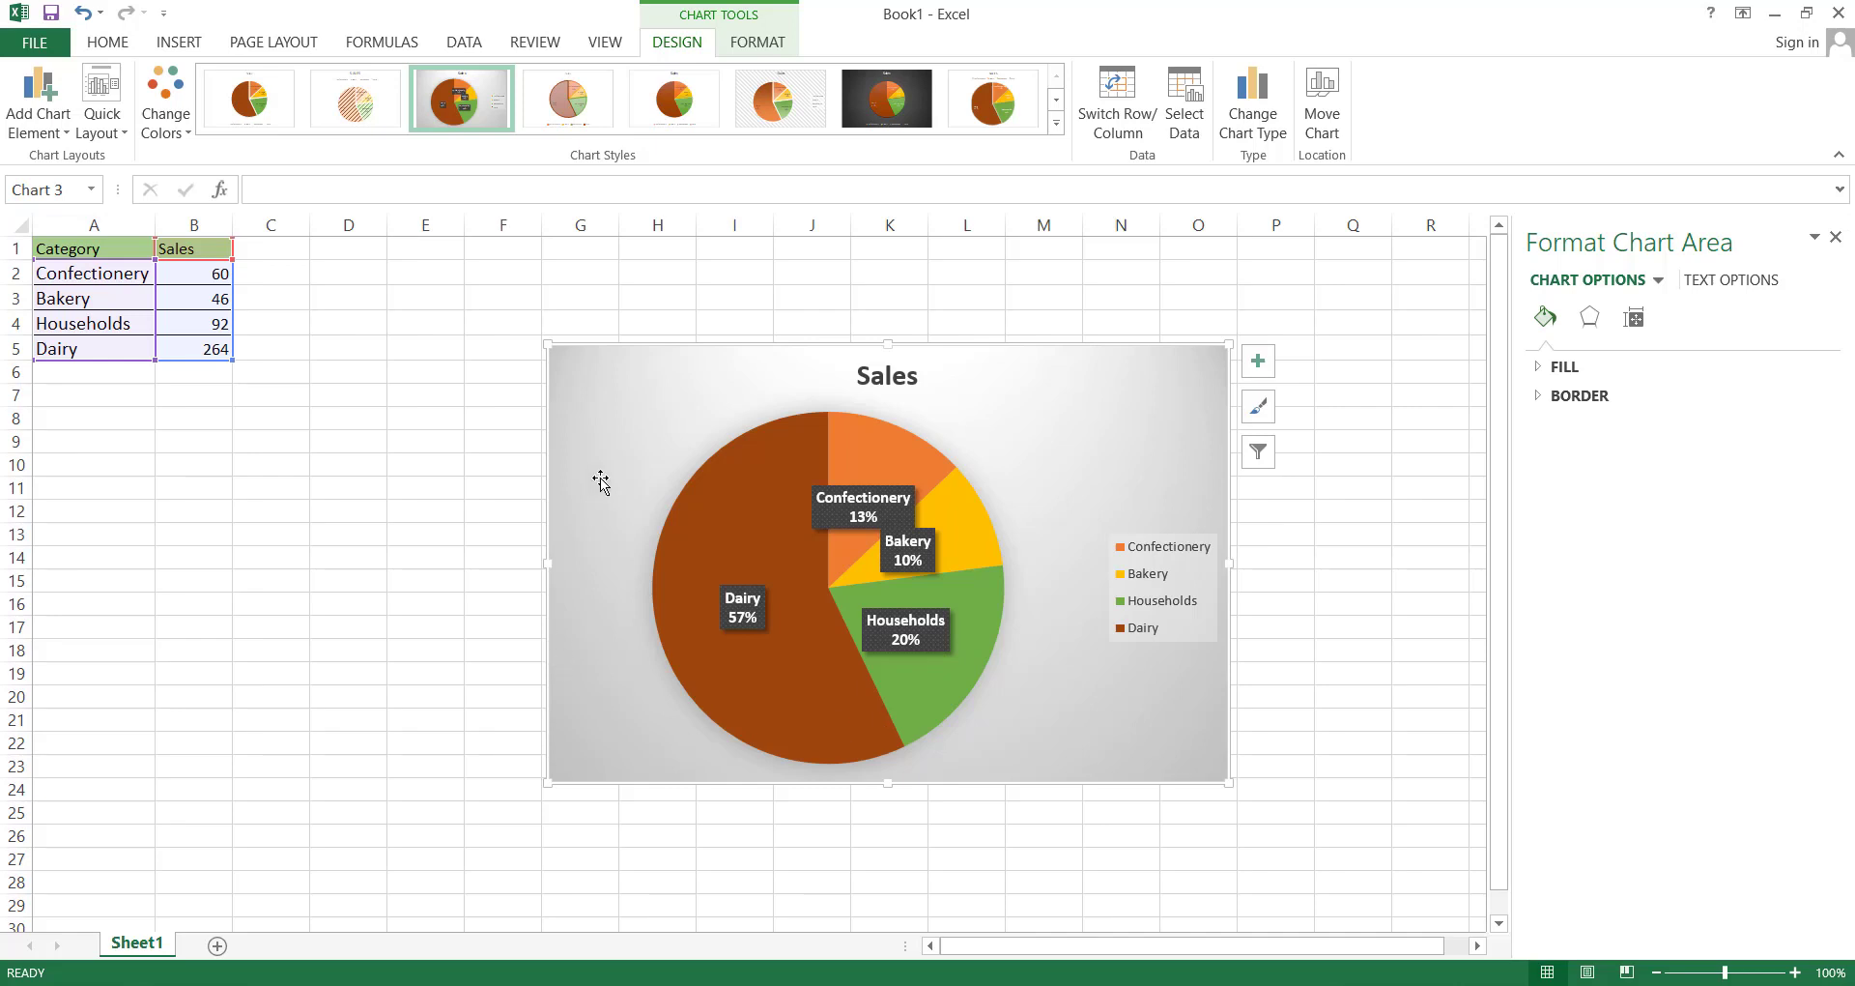
{"action": "left_click", "coordinate": [1547, 368]}
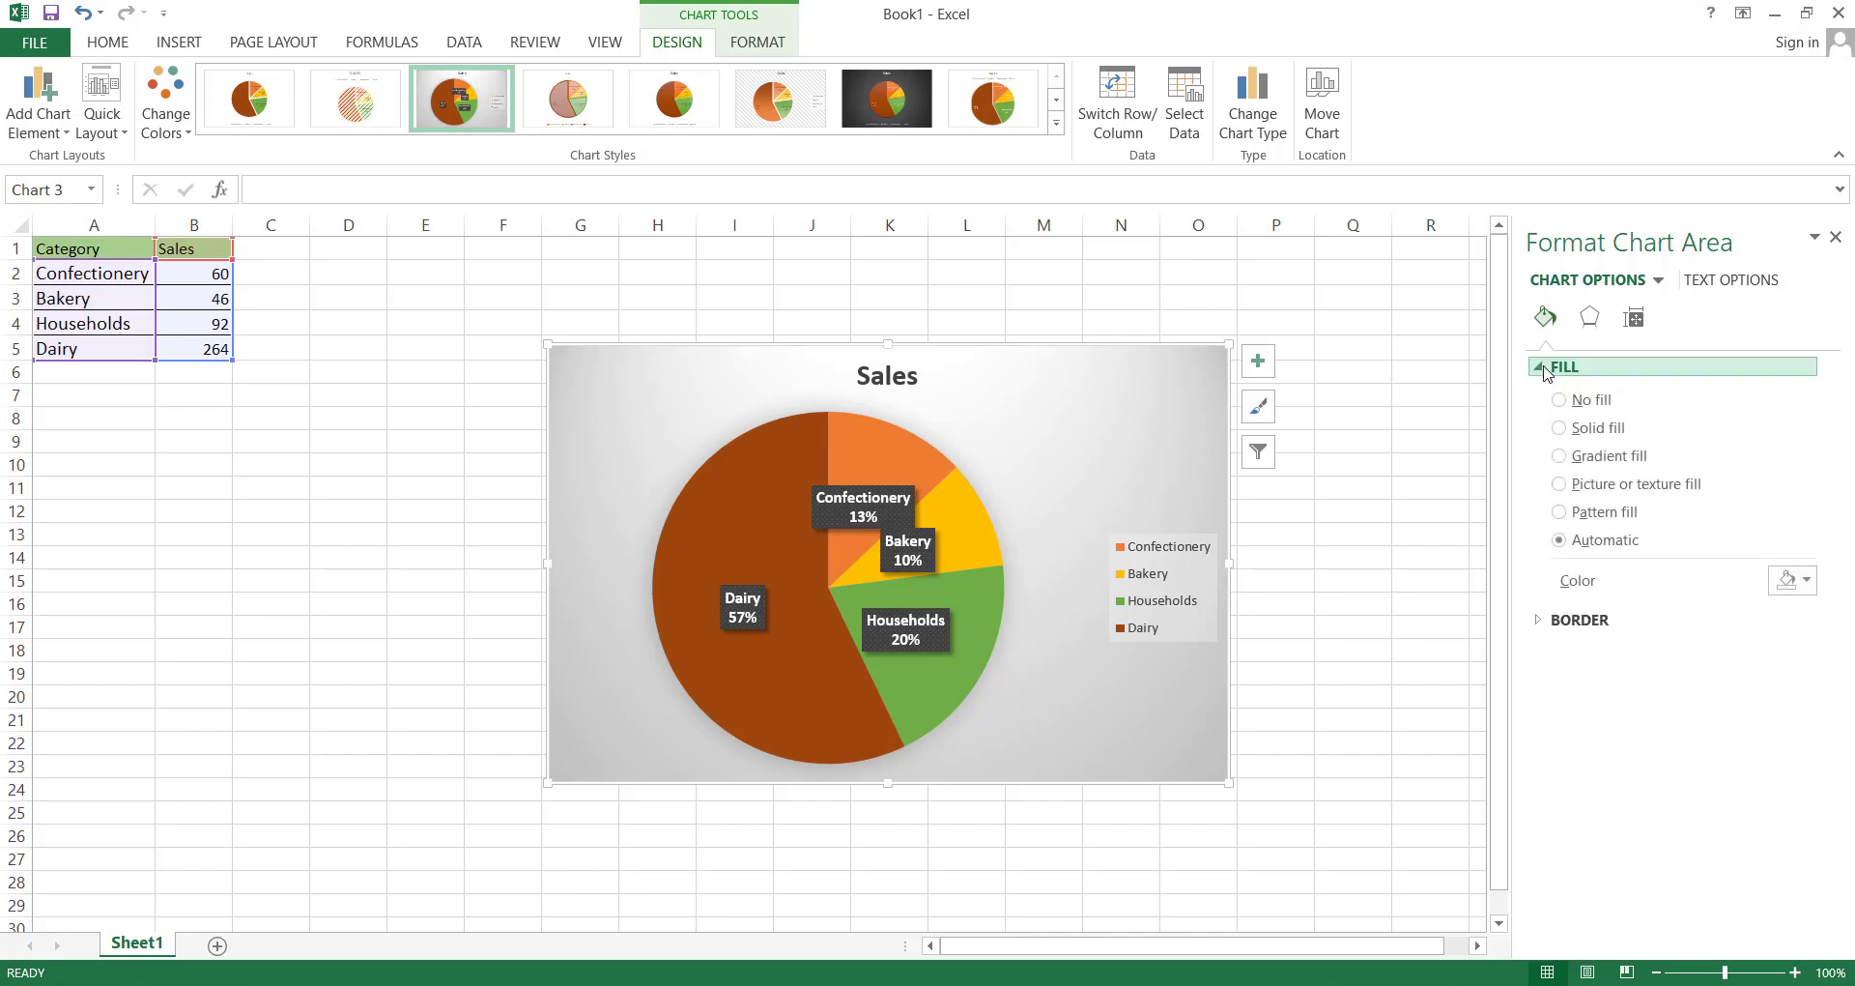
Try a solid fill on the chart area and return it to the Automatic fill
{"action": "left_click", "coordinate": [1560, 428]}
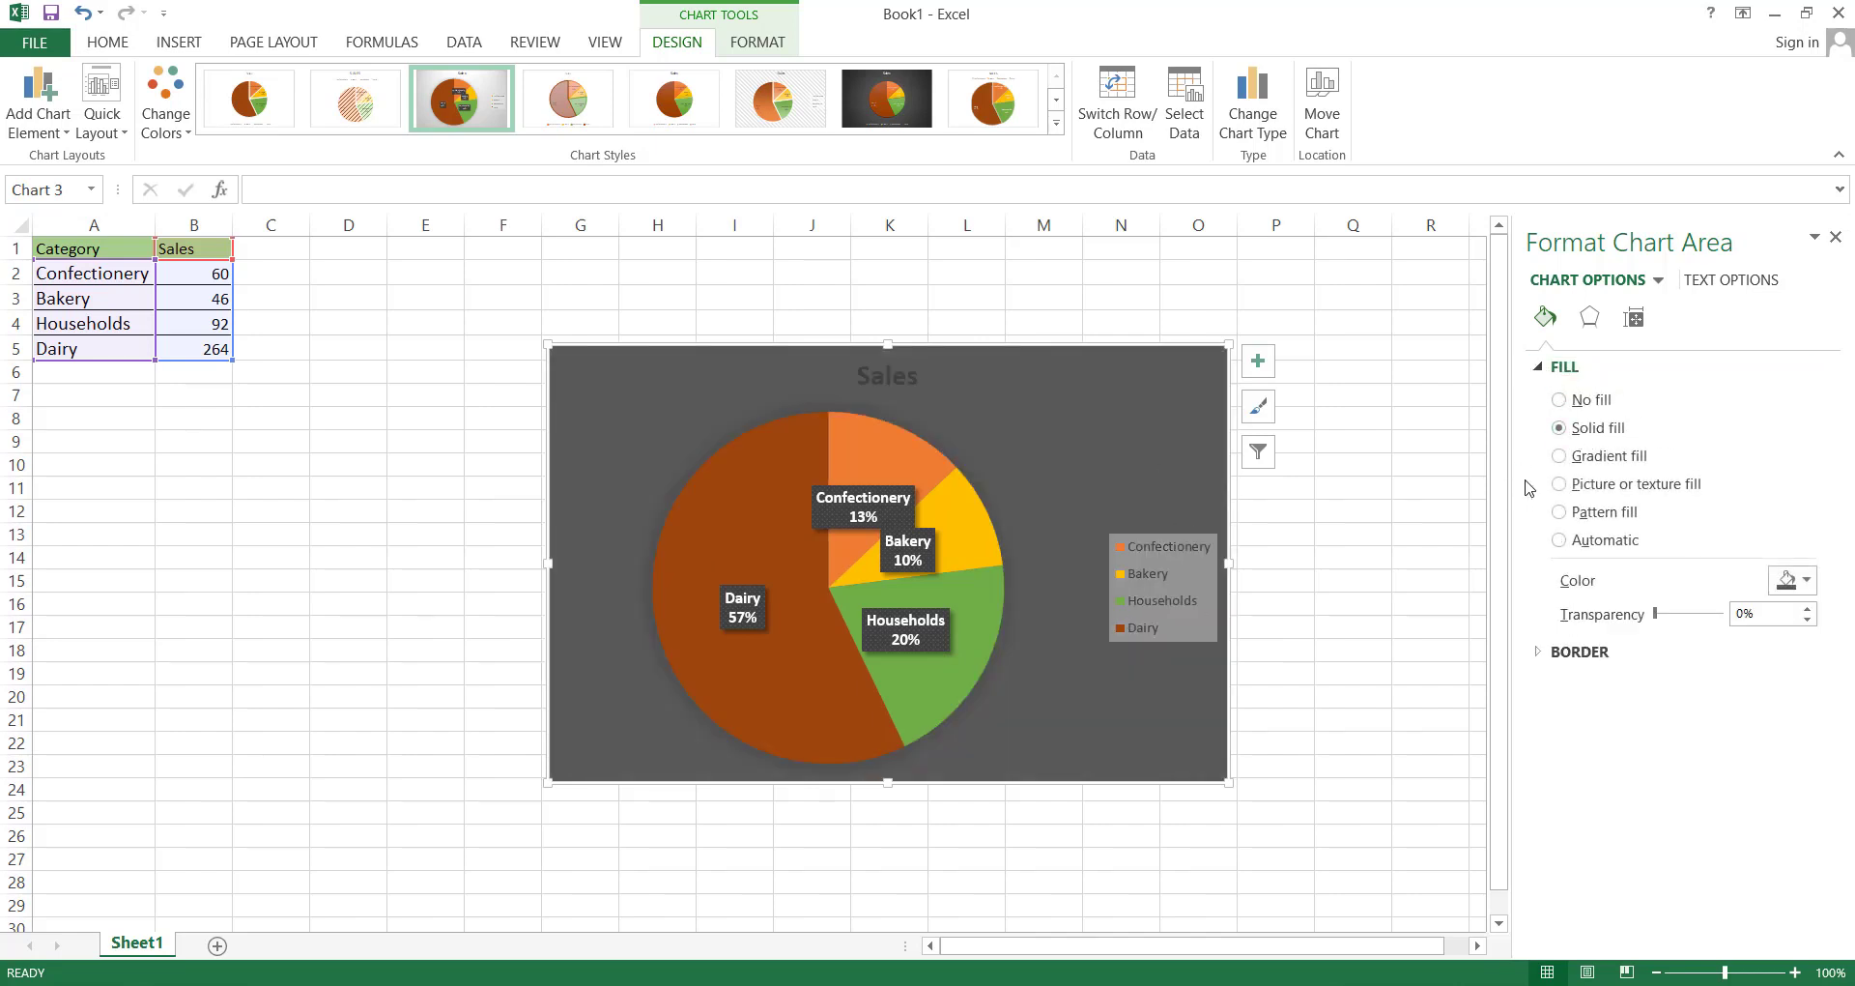
{"action": "left_click", "coordinate": [1559, 540]}
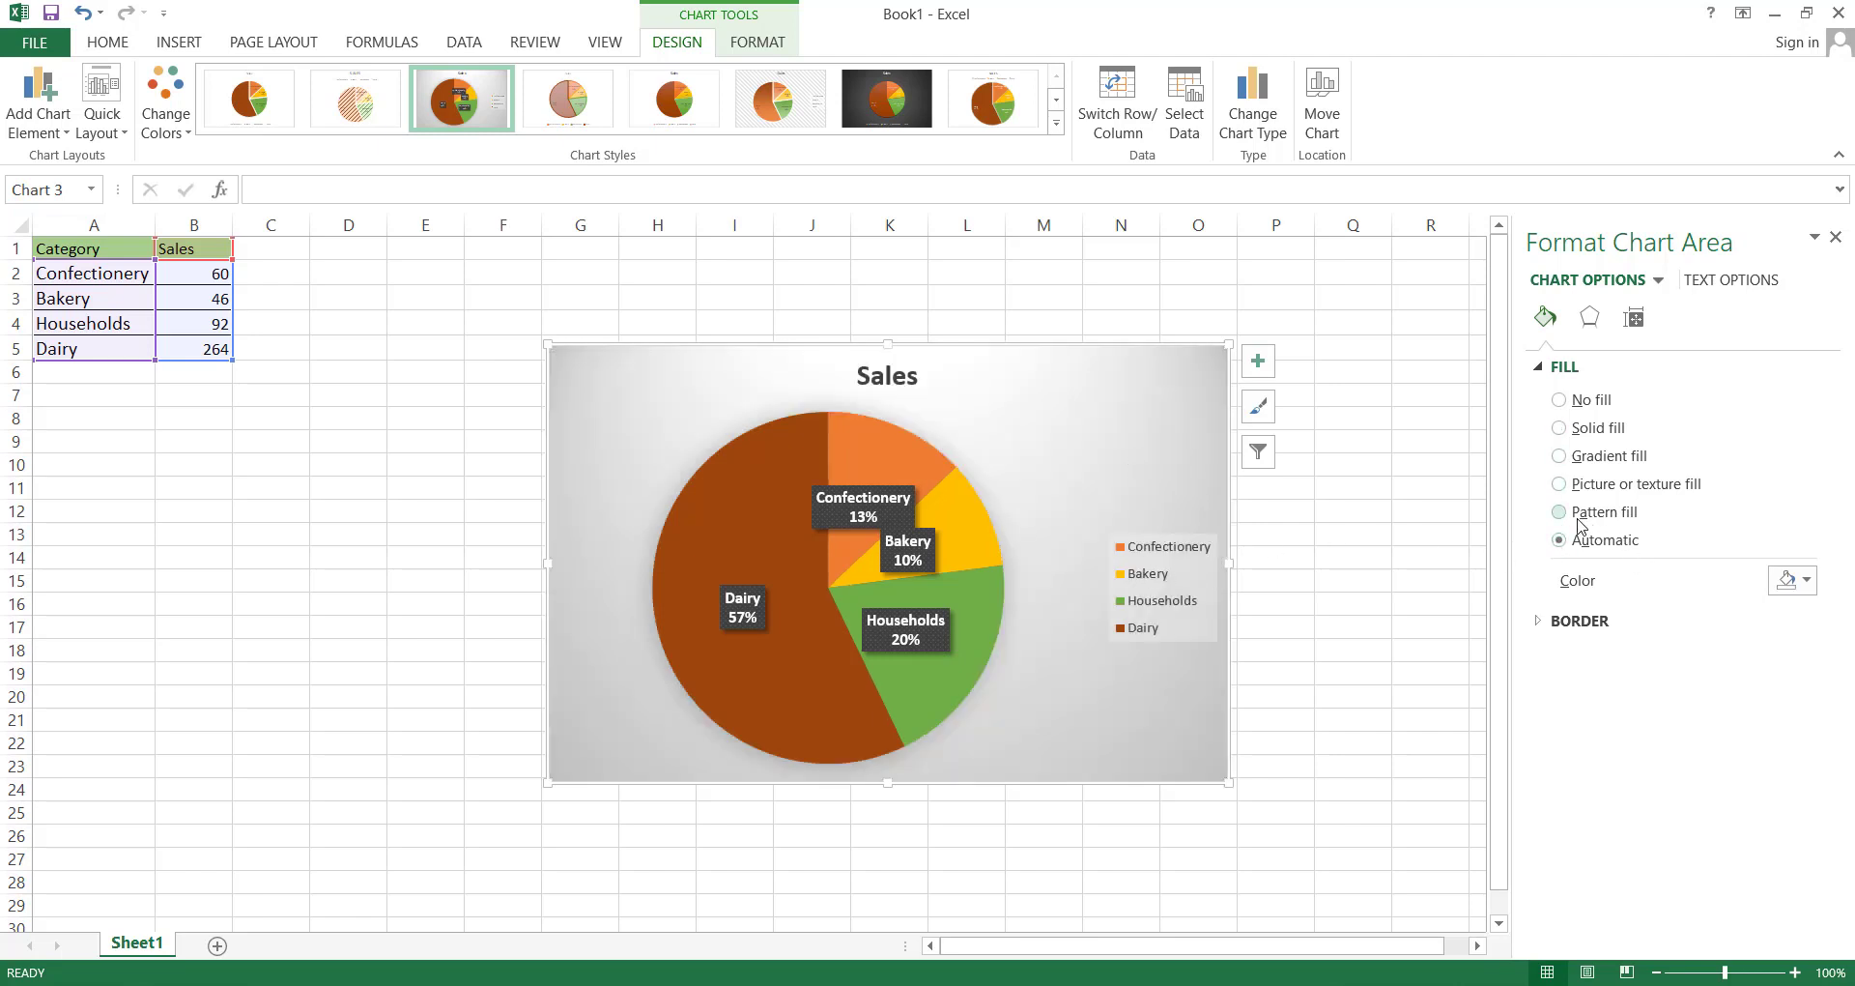
Fill the chart area with a light blue radial preset gradient, shift its middle stop outward and set the end stop's transparency to 28%
{"action": "left_click", "coordinate": [1562, 457]}
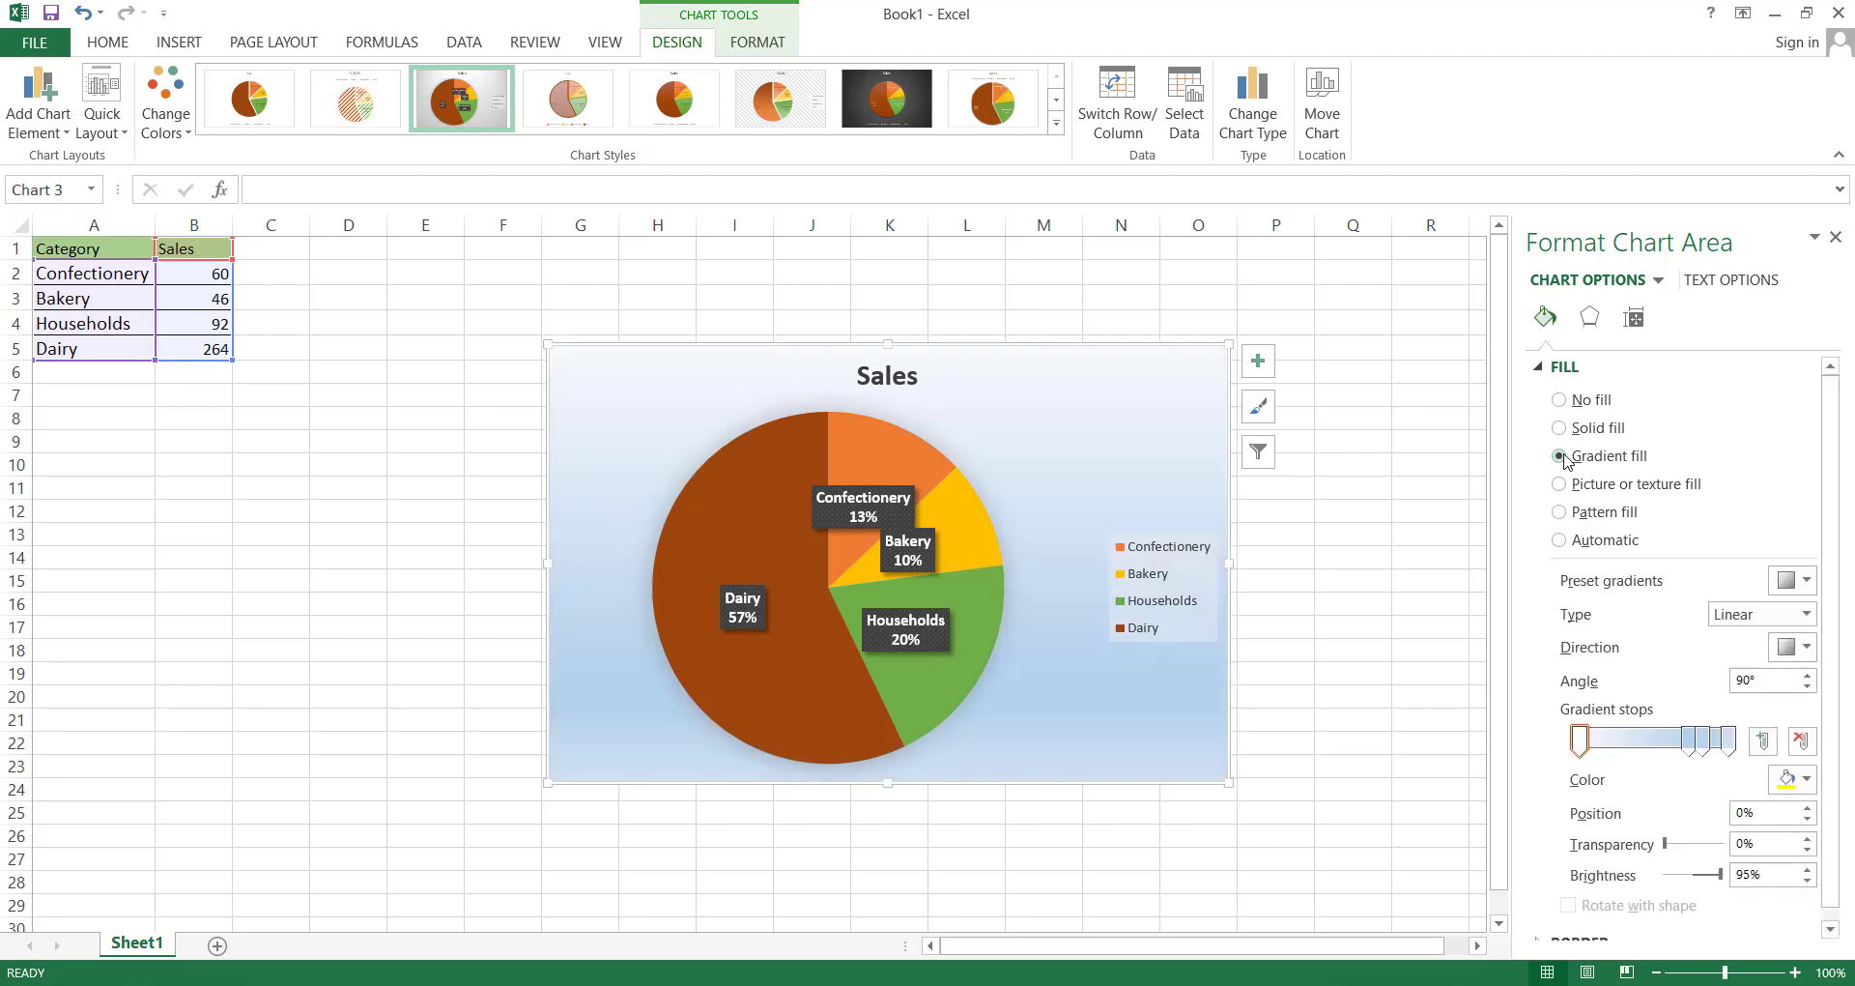
{"action": "left_click", "coordinate": [1802, 583]}
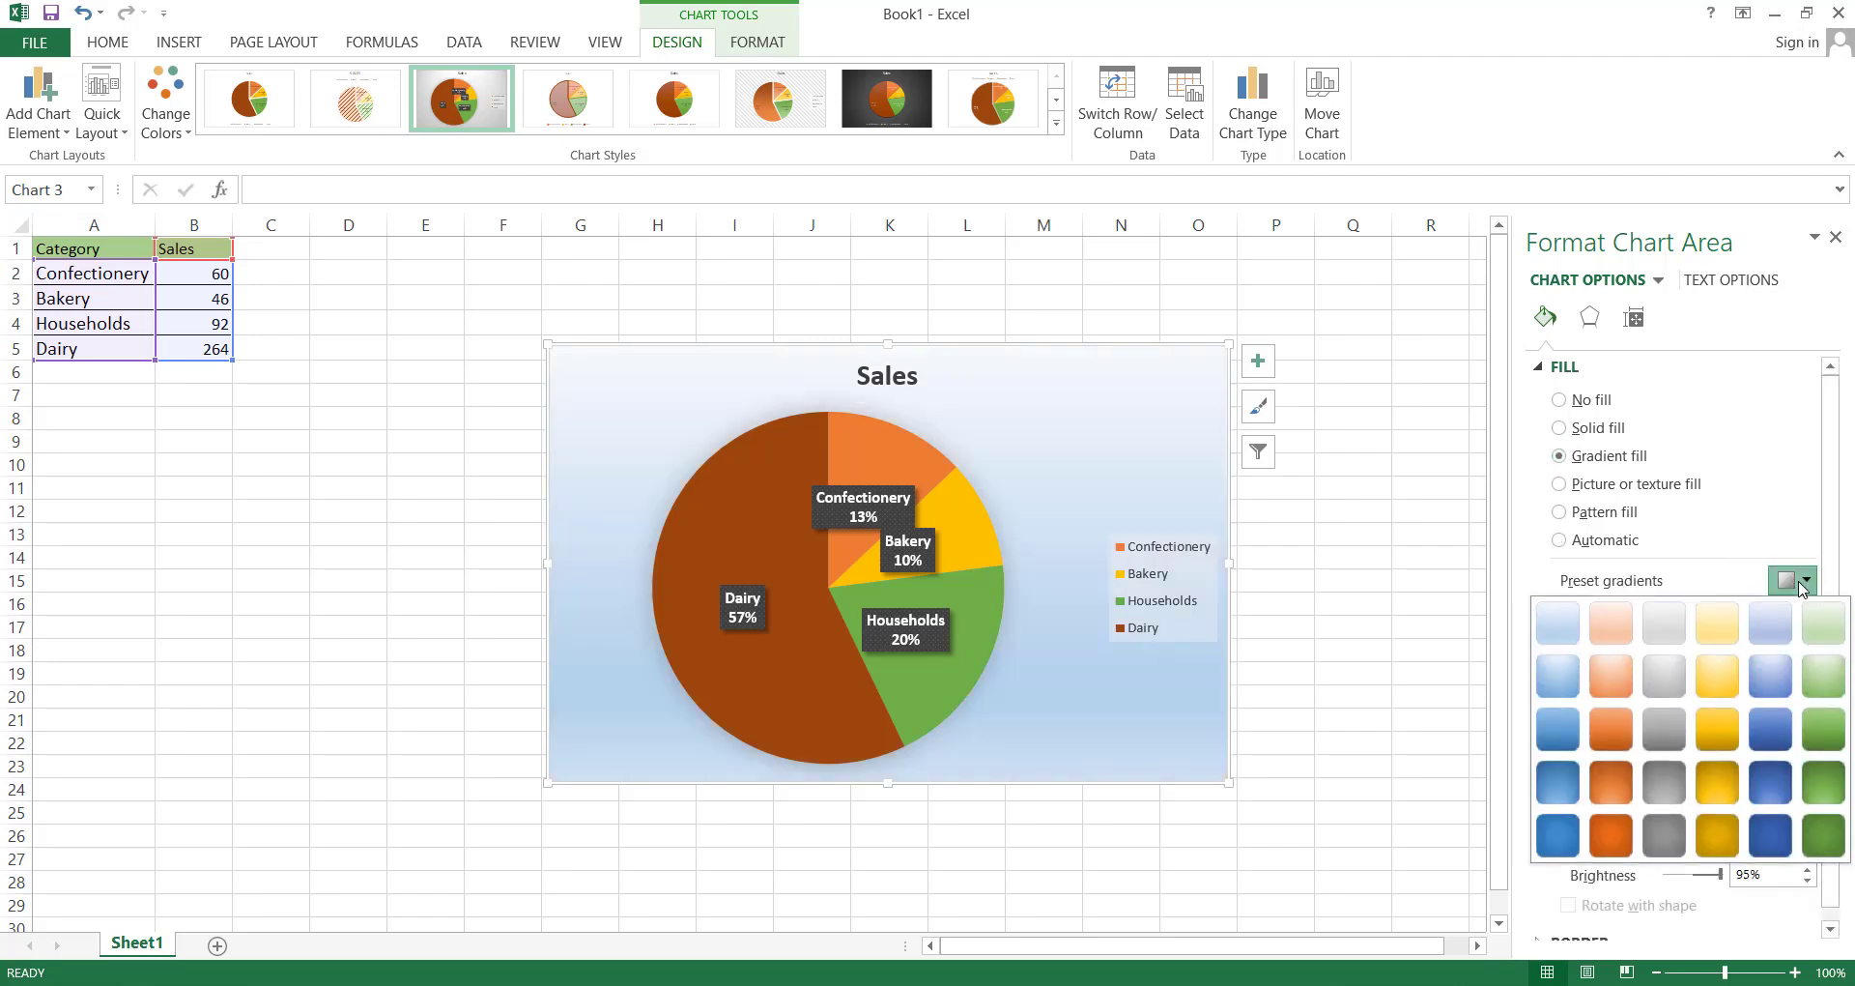
{"action": "left_click", "coordinate": [1577, 682]}
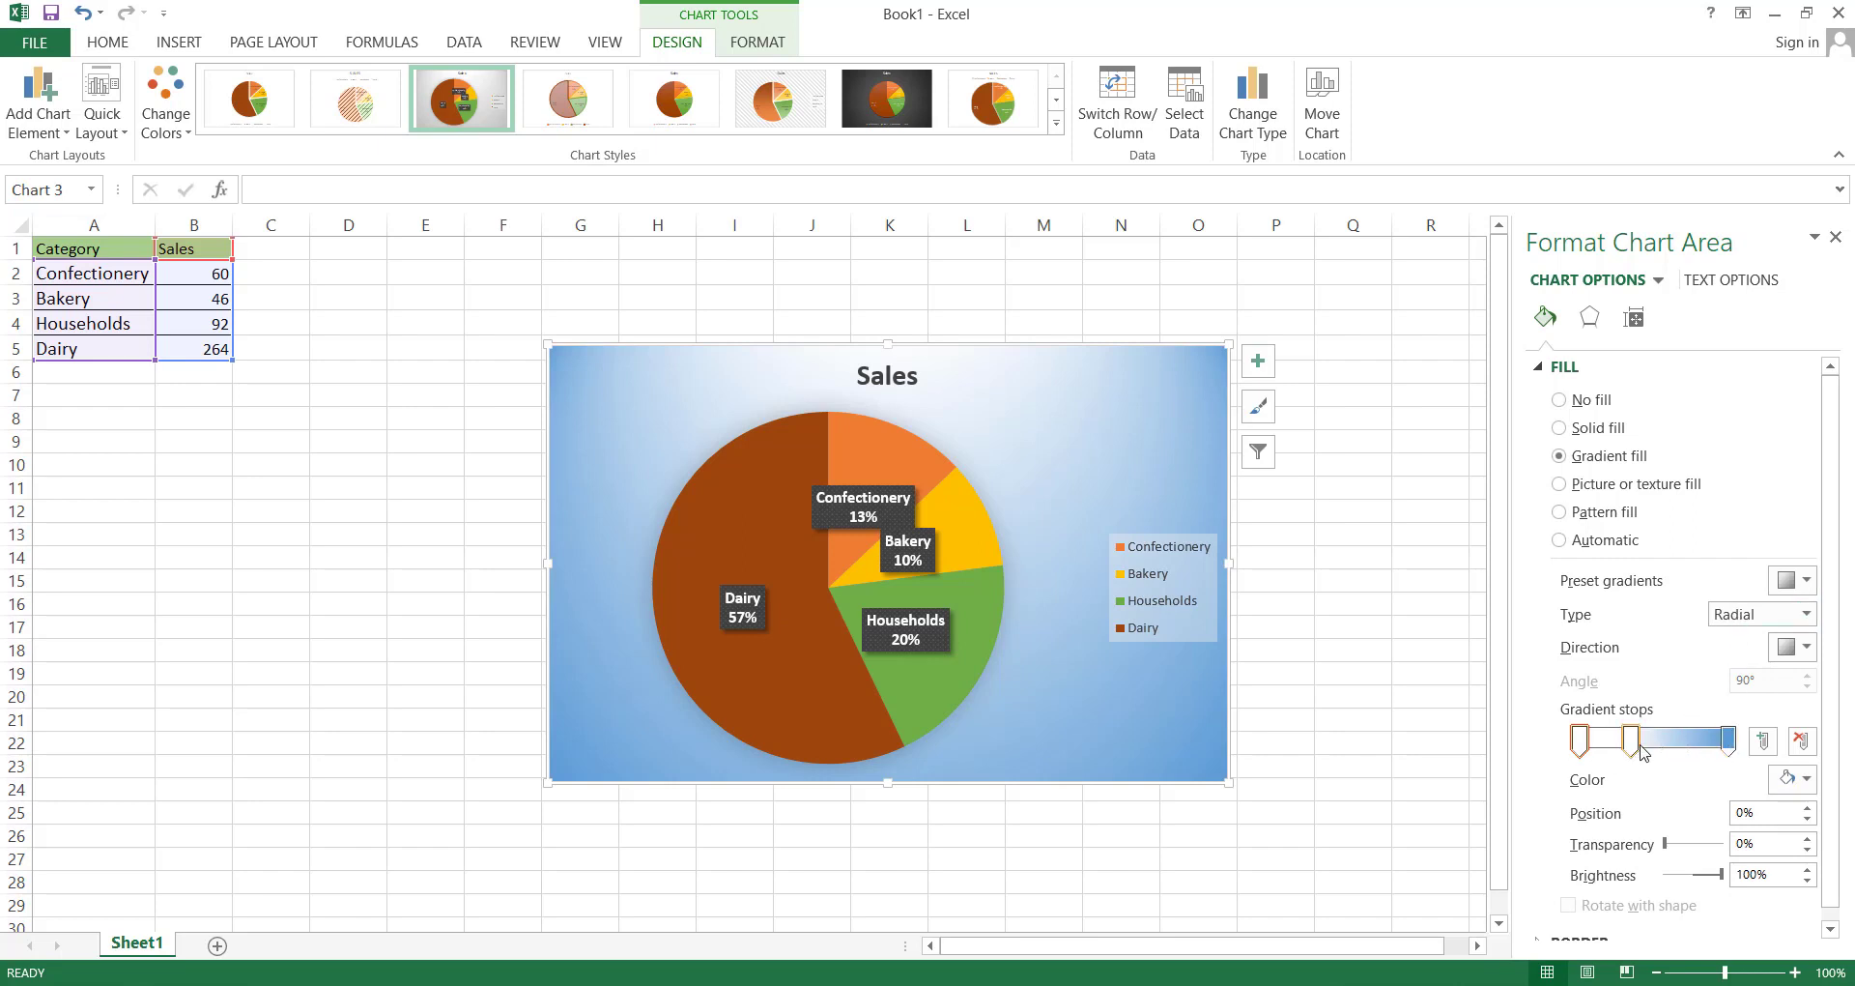
{"action": "left_click_drag", "start_coordinate": [1638, 743], "coordinate": [1699, 744]}
{"action": "left_click", "coordinate": [1729, 741]}
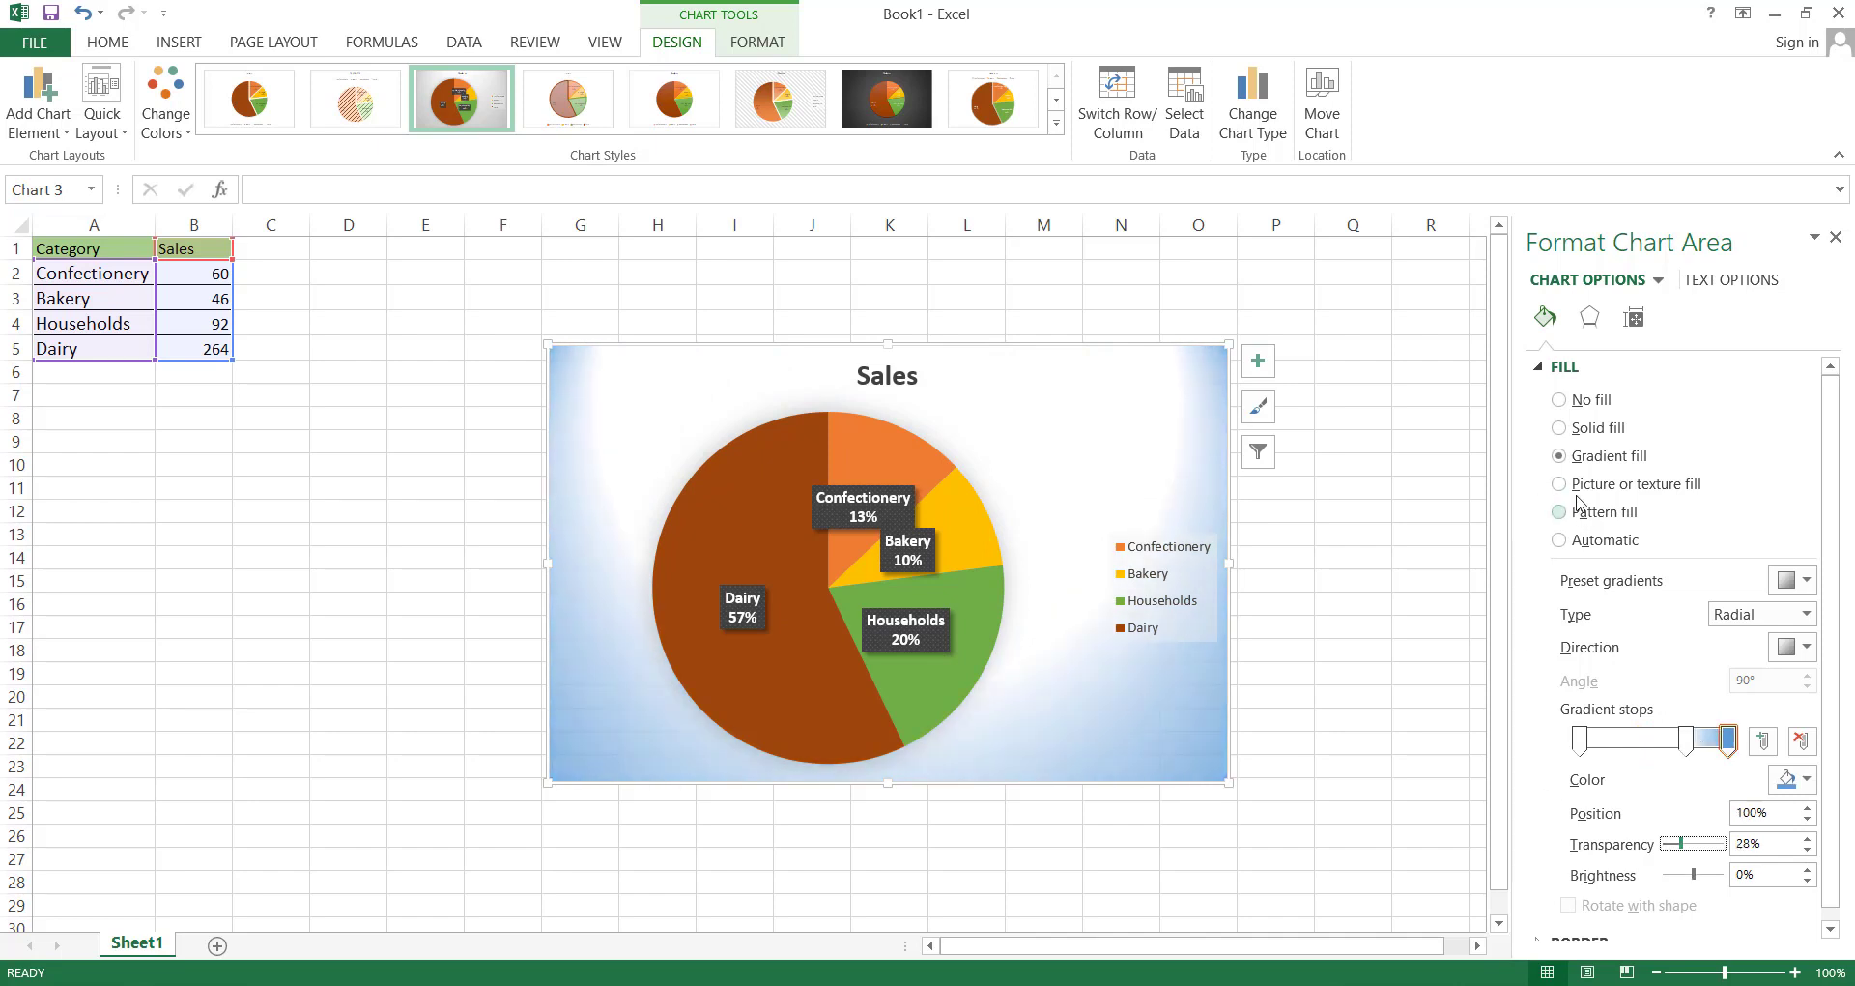
Fill the chart area with the beige speckled paper texture
{"action": "left_click", "coordinate": [1558, 484]}
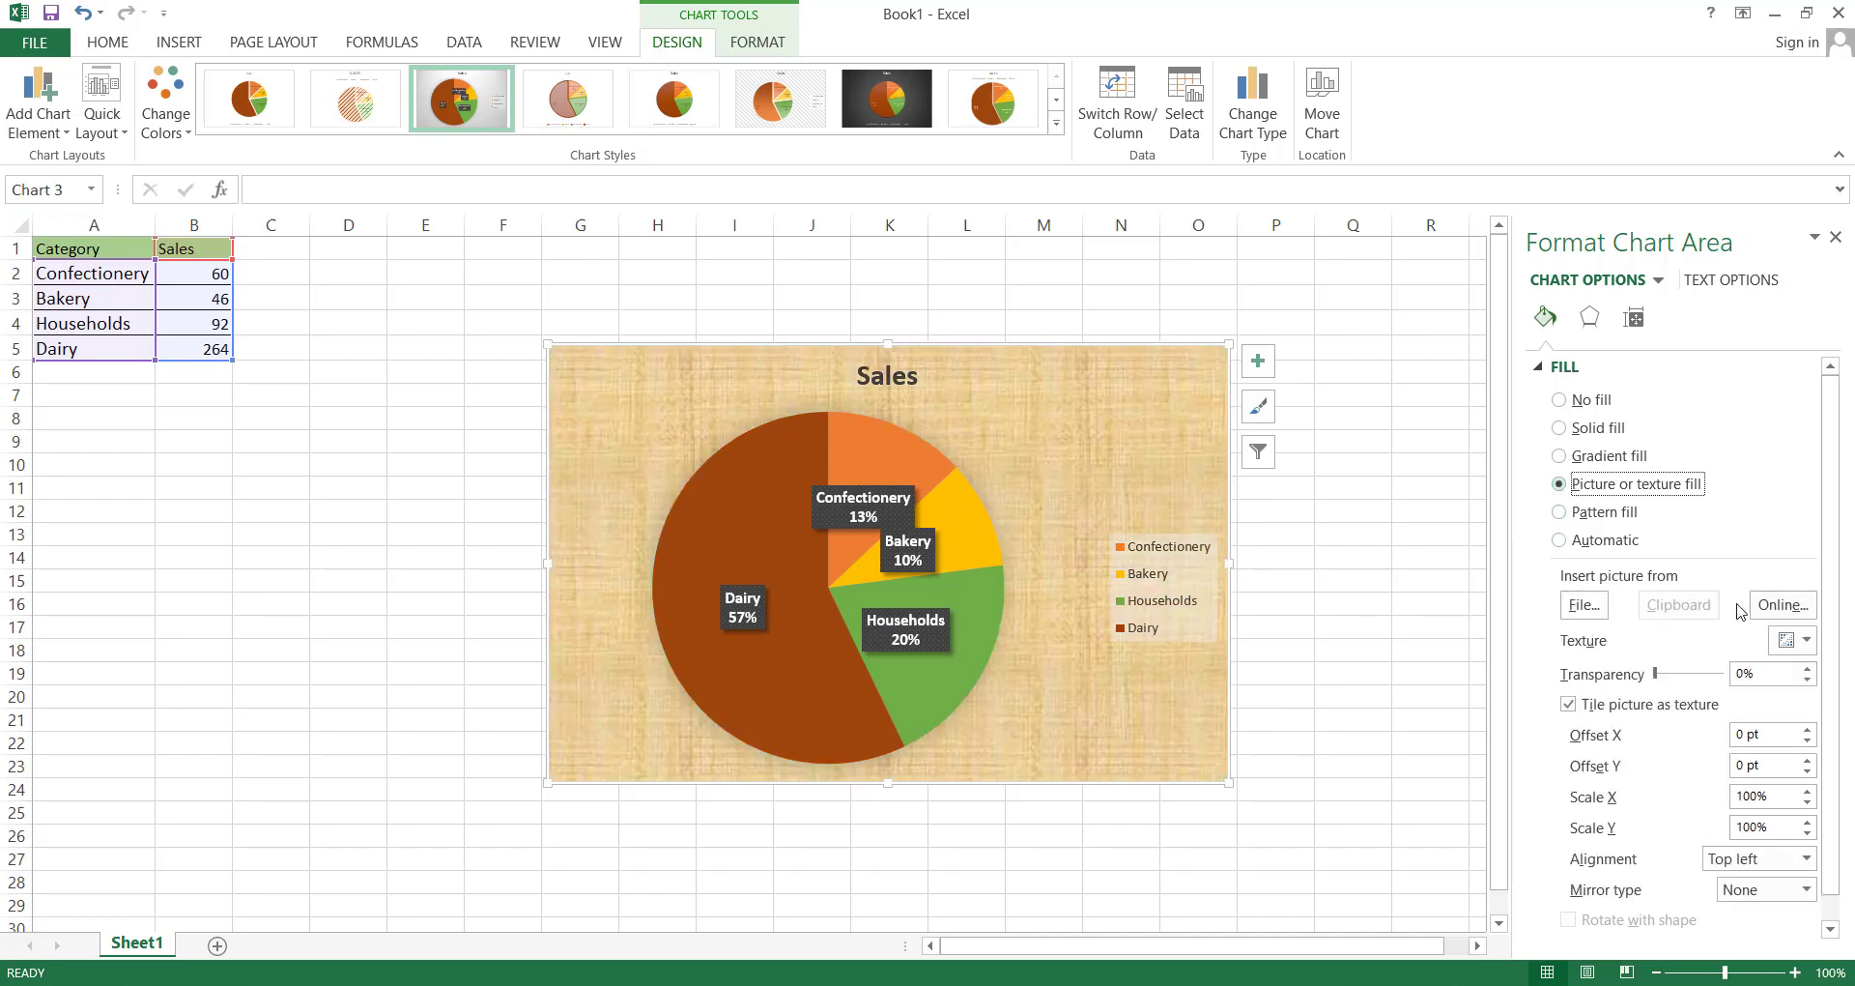
{"action": "left_click", "coordinate": [1808, 640]}
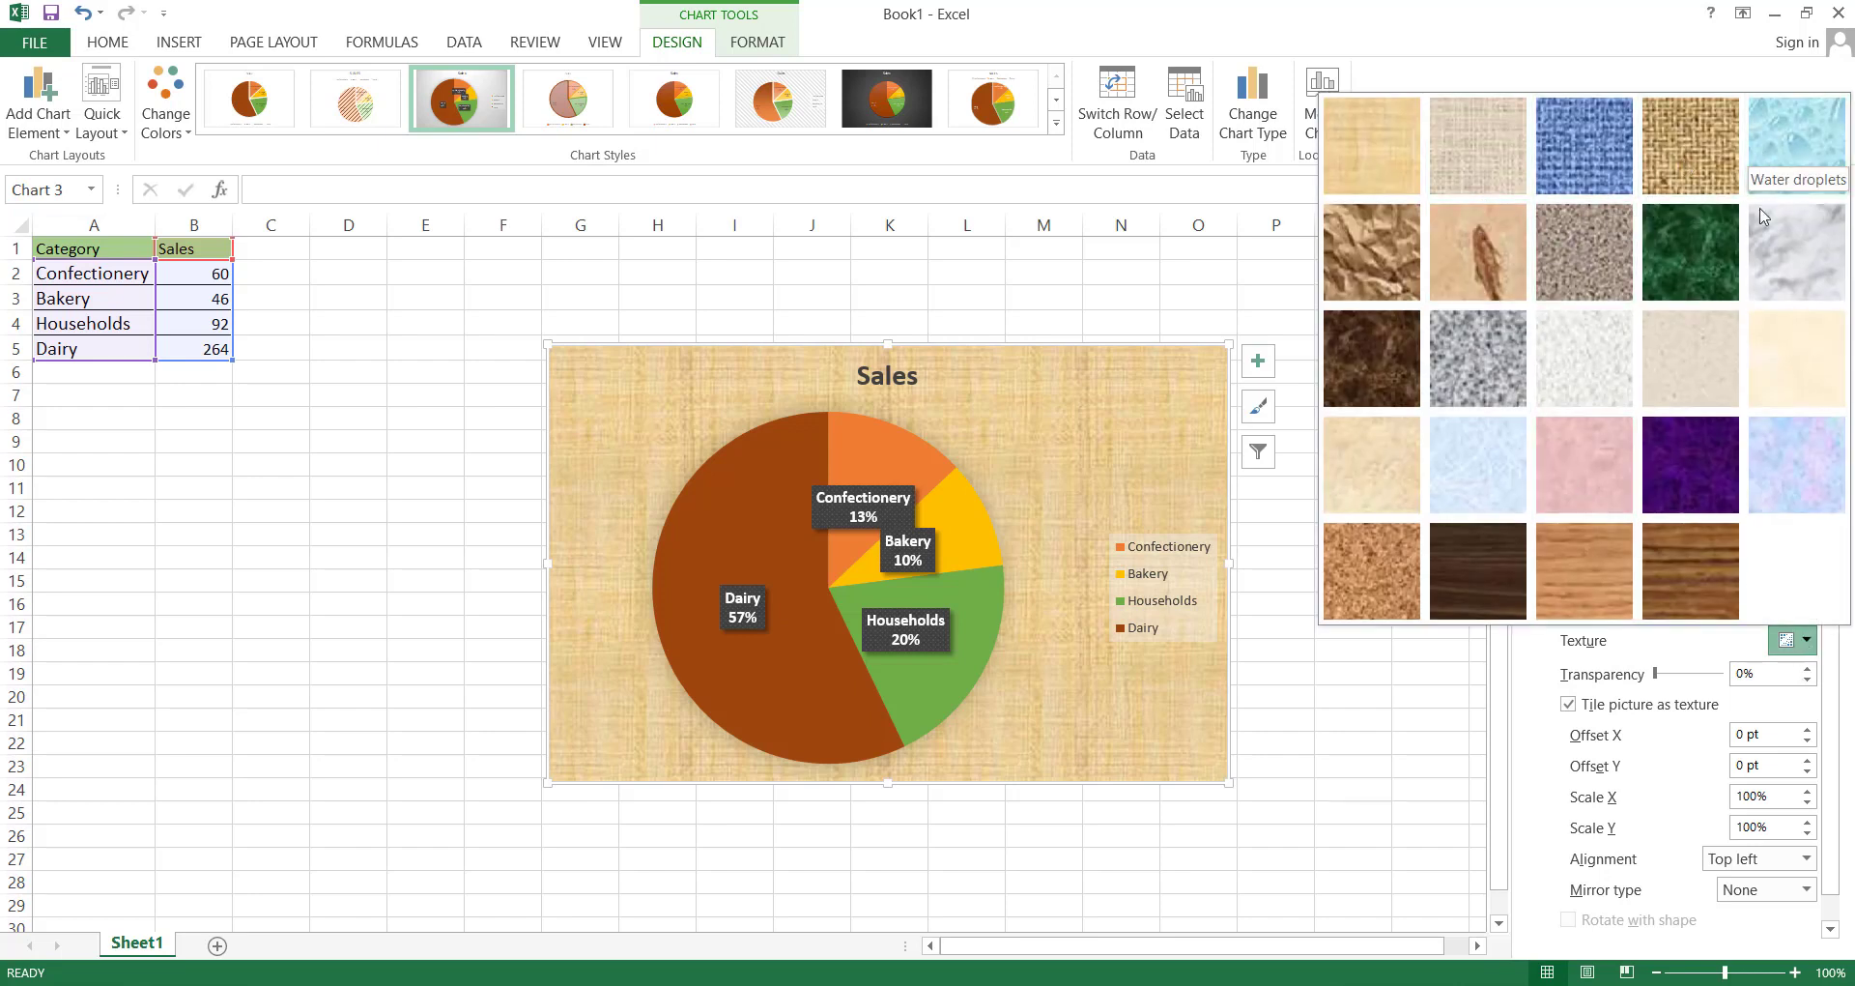
{"action": "left_click", "coordinate": [1691, 366]}
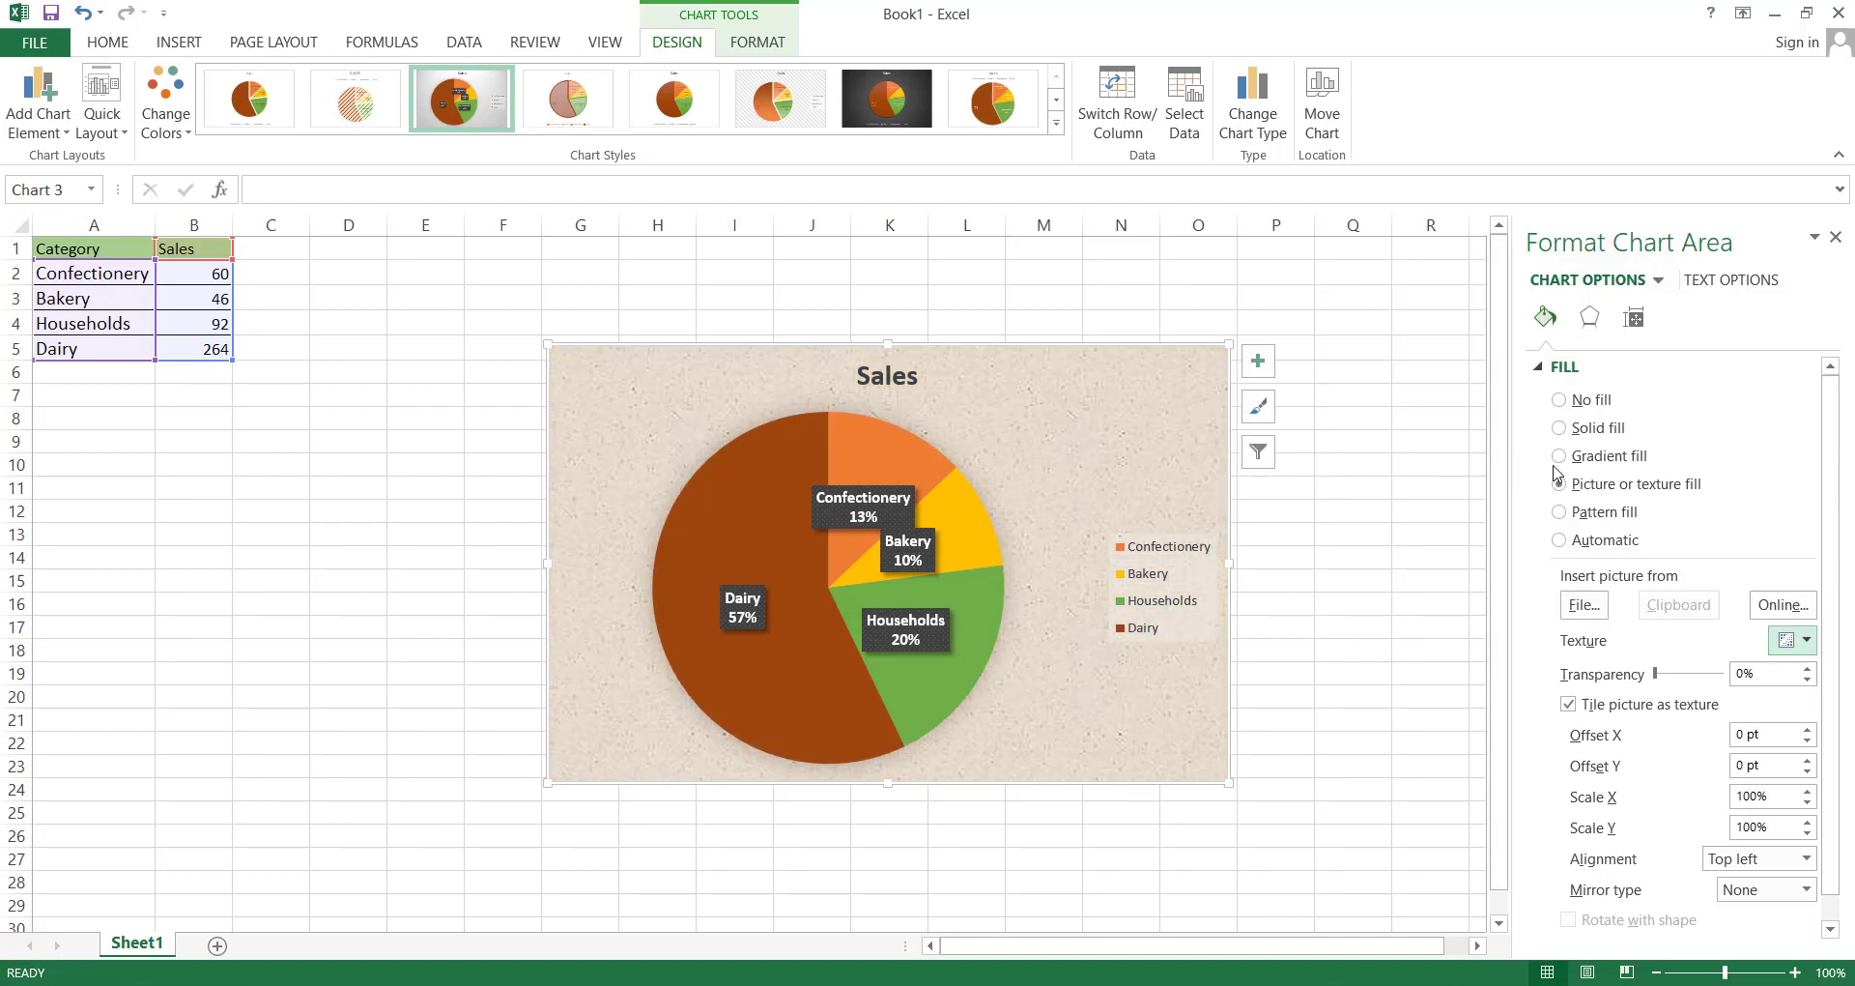
Try several dotted pattern fills on the chart area, from sparse to dense, and restore the Automatic fill
{"action": "left_click", "coordinate": [1560, 512]}
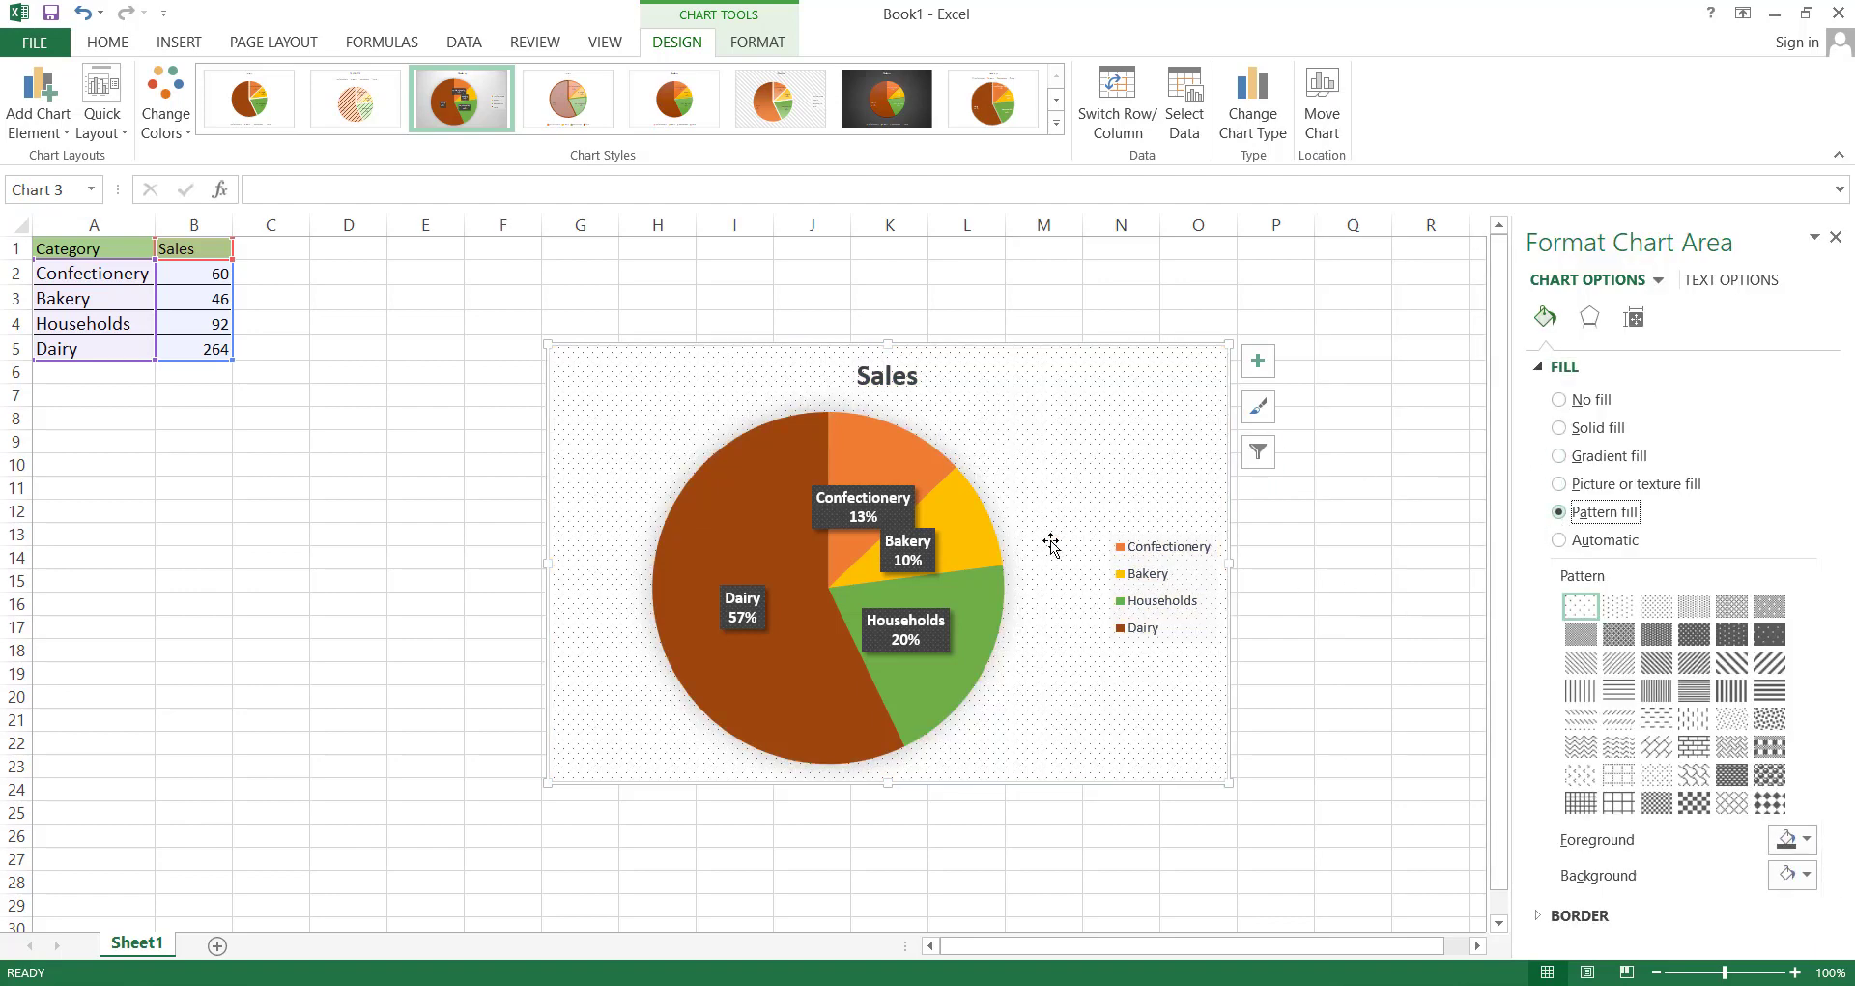
{"action": "left_click", "coordinate": [1631, 611]}
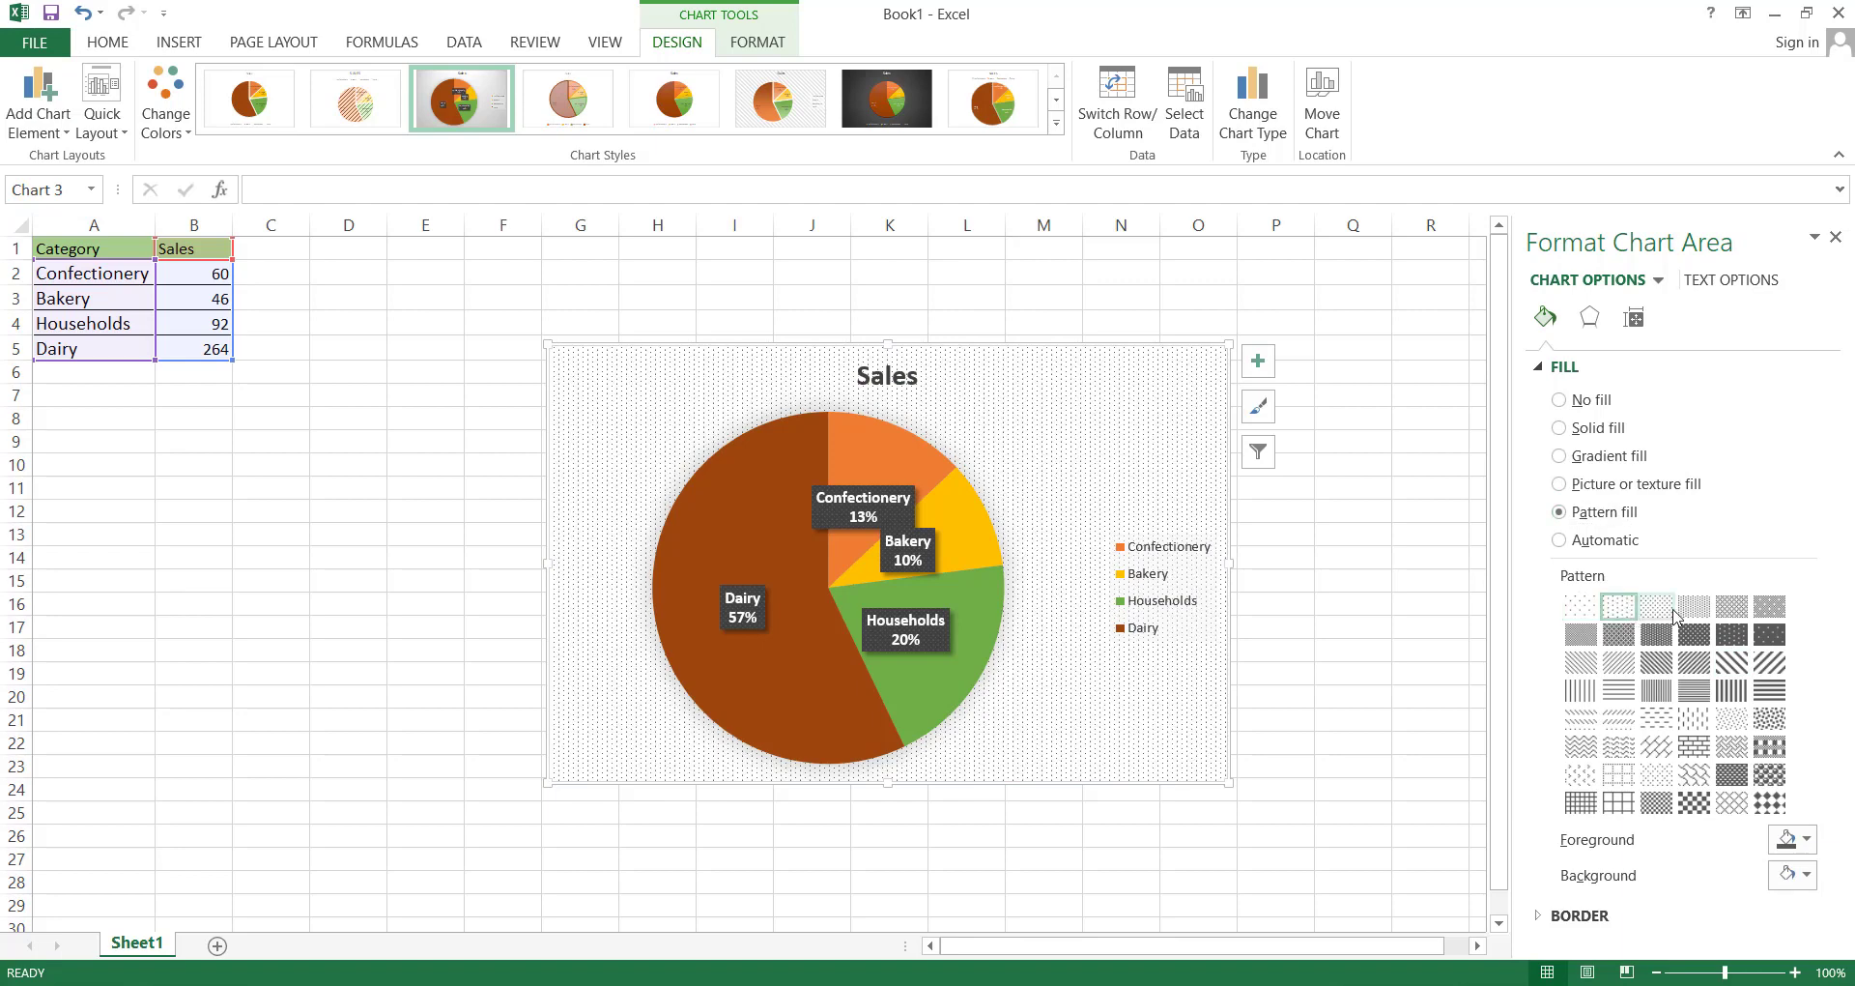
{"action": "left_click", "coordinate": [1694, 634]}
{"action": "left_click", "coordinate": [1767, 635]}
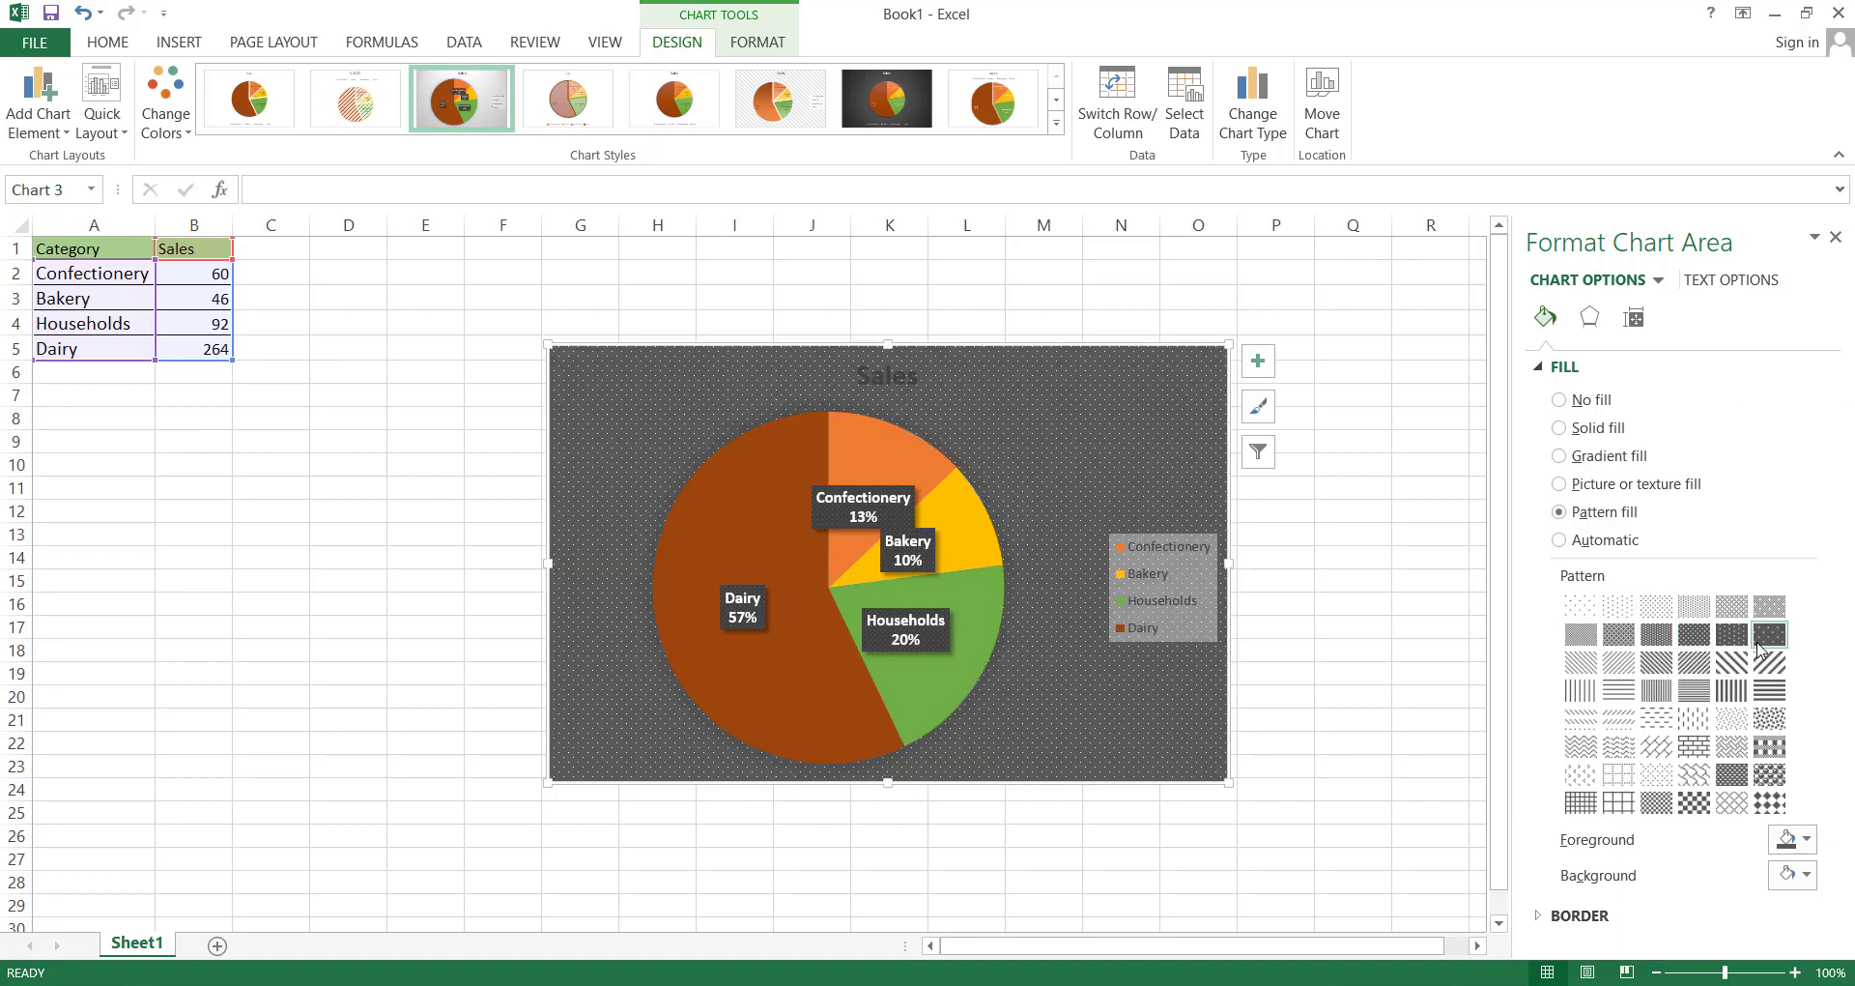
{"action": "left_click", "coordinate": [1581, 606]}
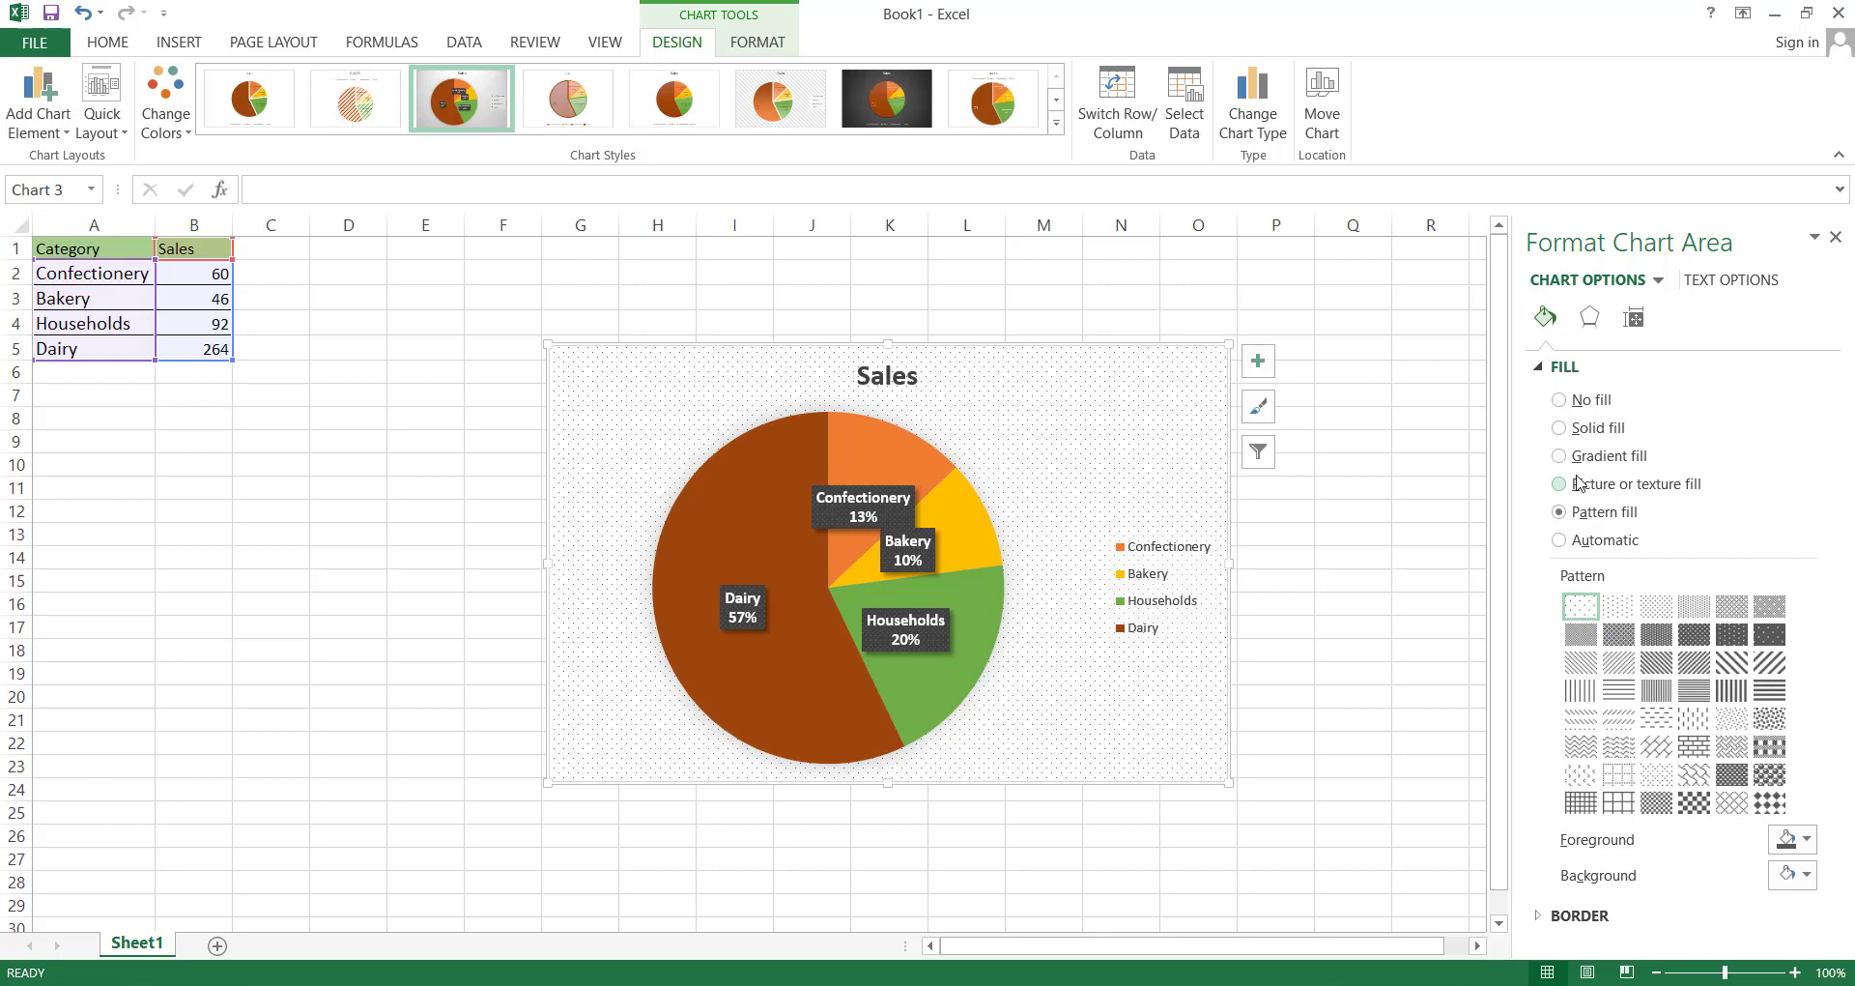
{"action": "left_click", "coordinate": [1563, 539]}
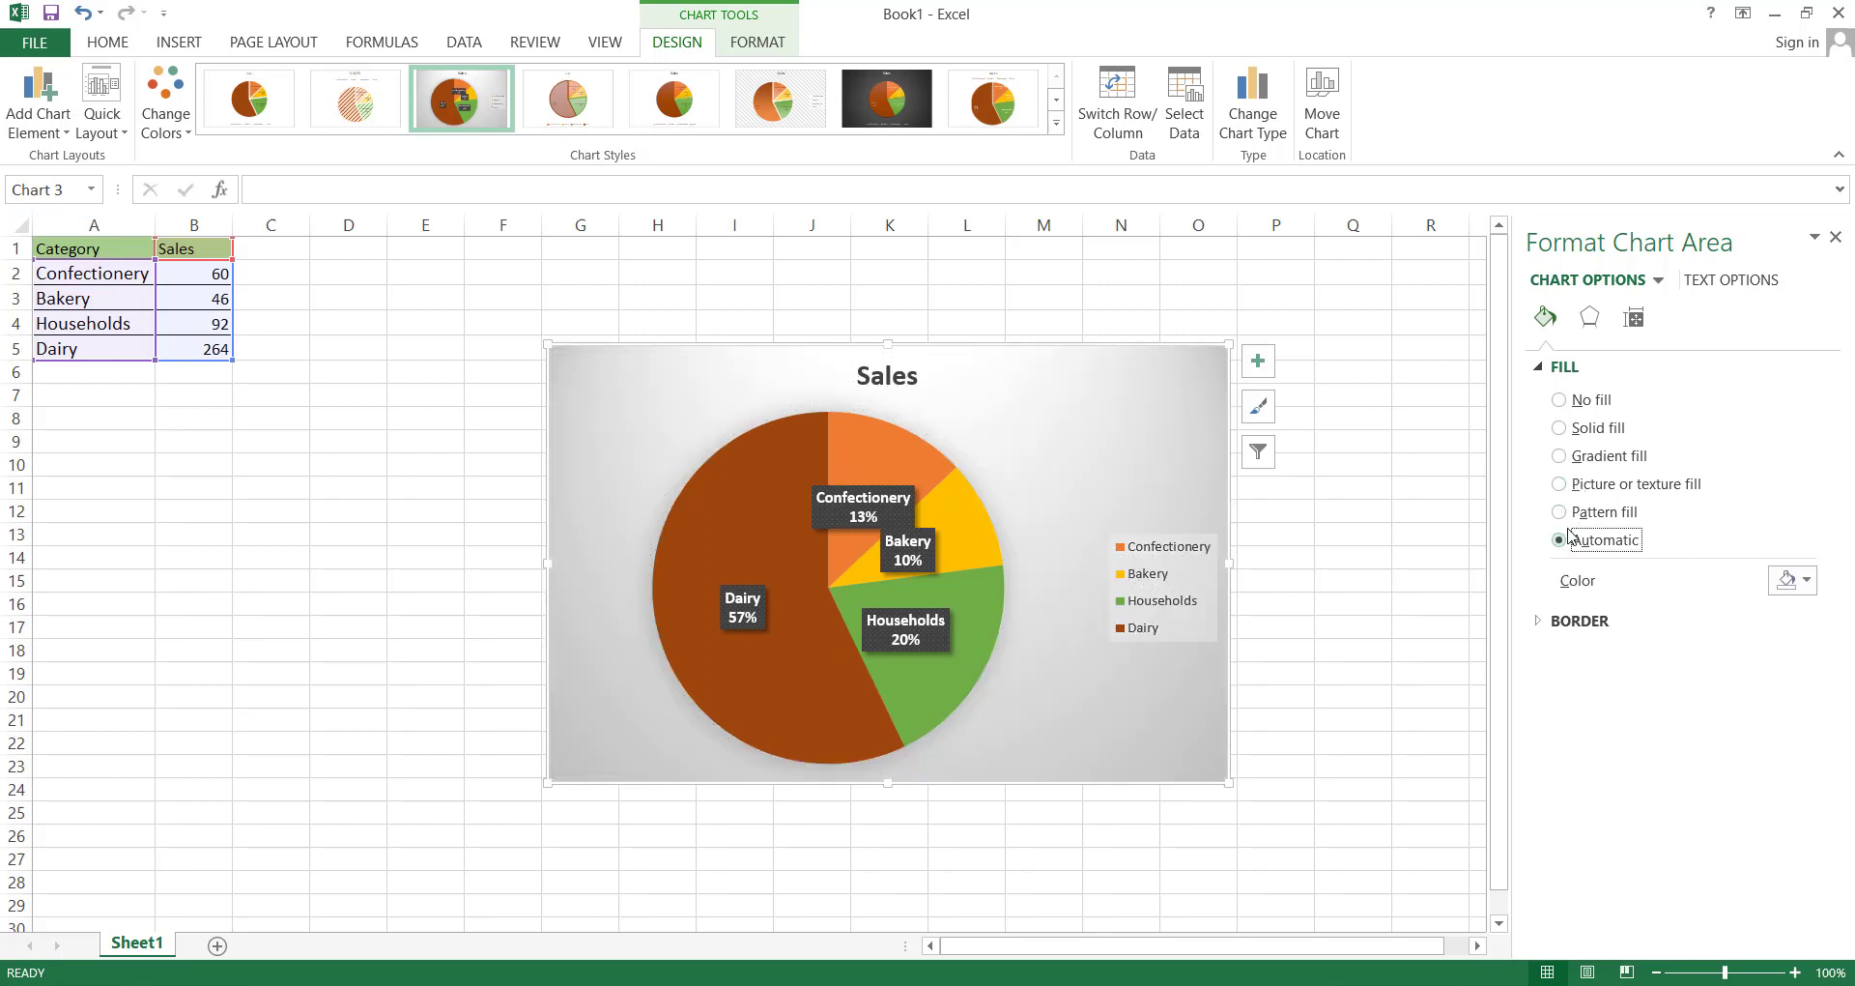
Give the chart area a solid border line and increase its width to 9.25 pt
{"action": "left_click", "coordinate": [1565, 366]}
{"action": "left_click", "coordinate": [1580, 395]}
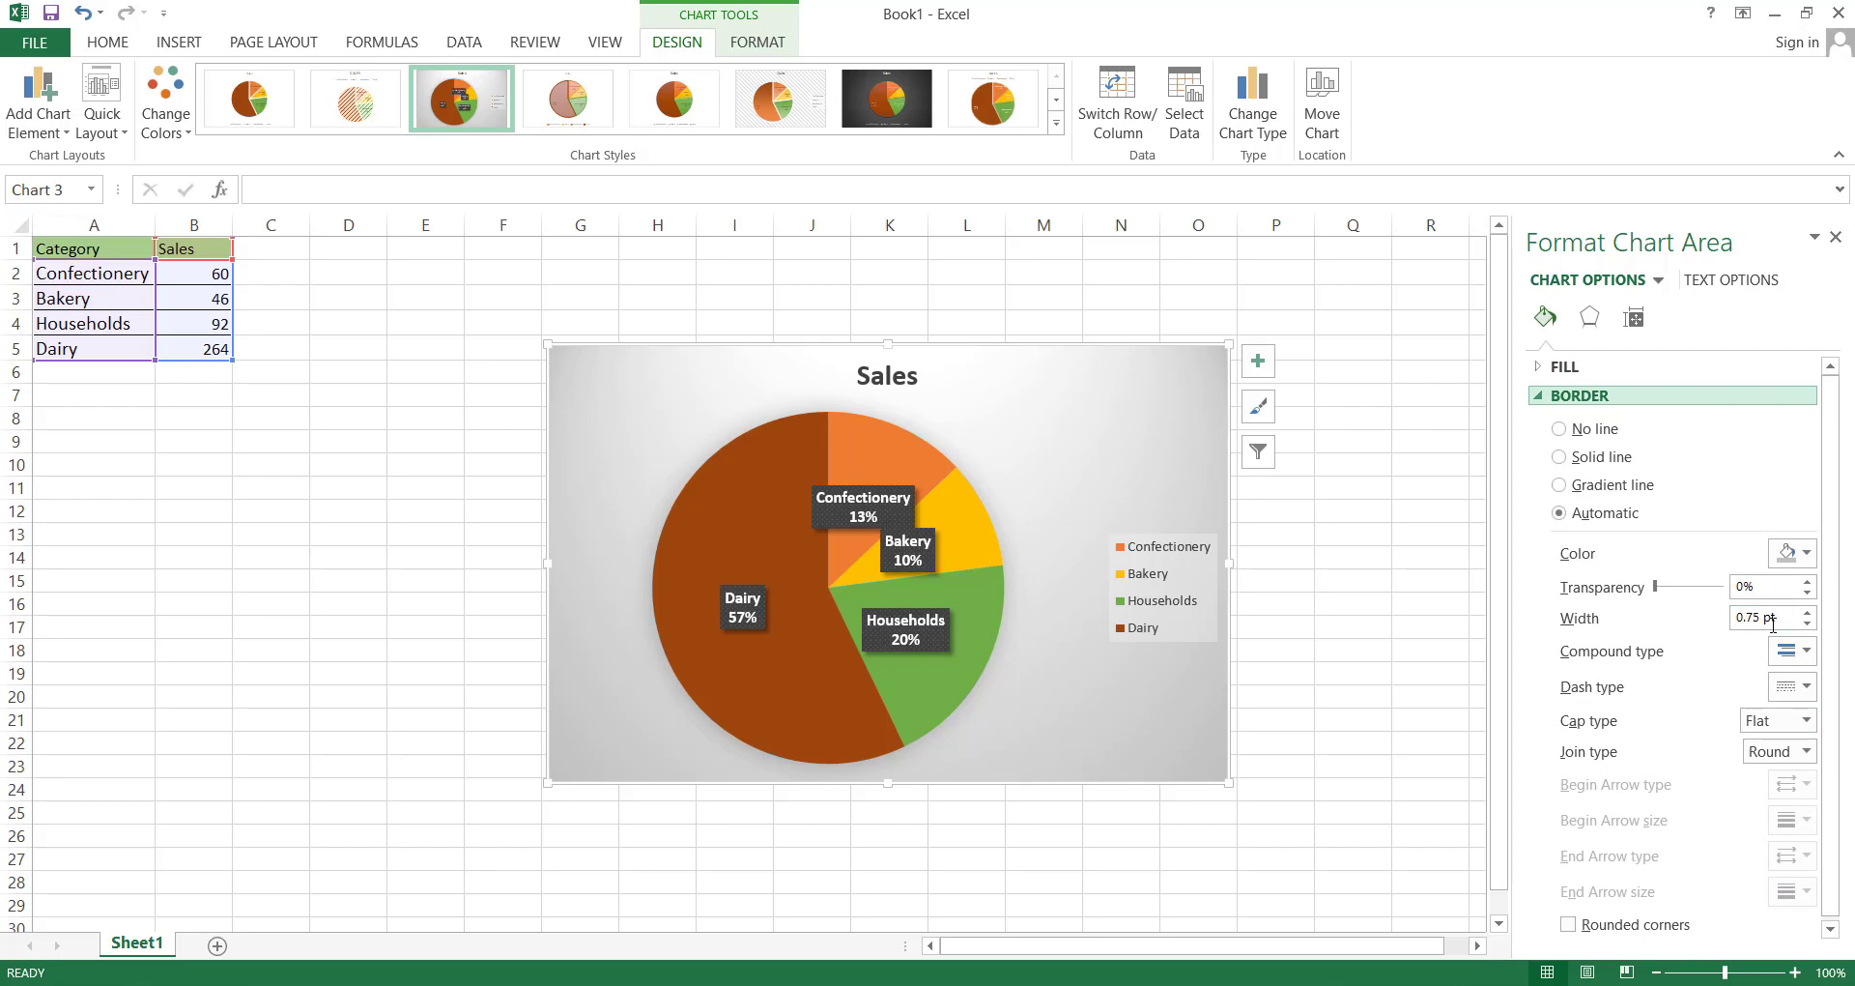
{"action": "left_click", "coordinate": [1807, 615]}
{"action": "left_click", "coordinate": [1807, 614]}
{"action": "left_click", "coordinate": [1807, 614]}
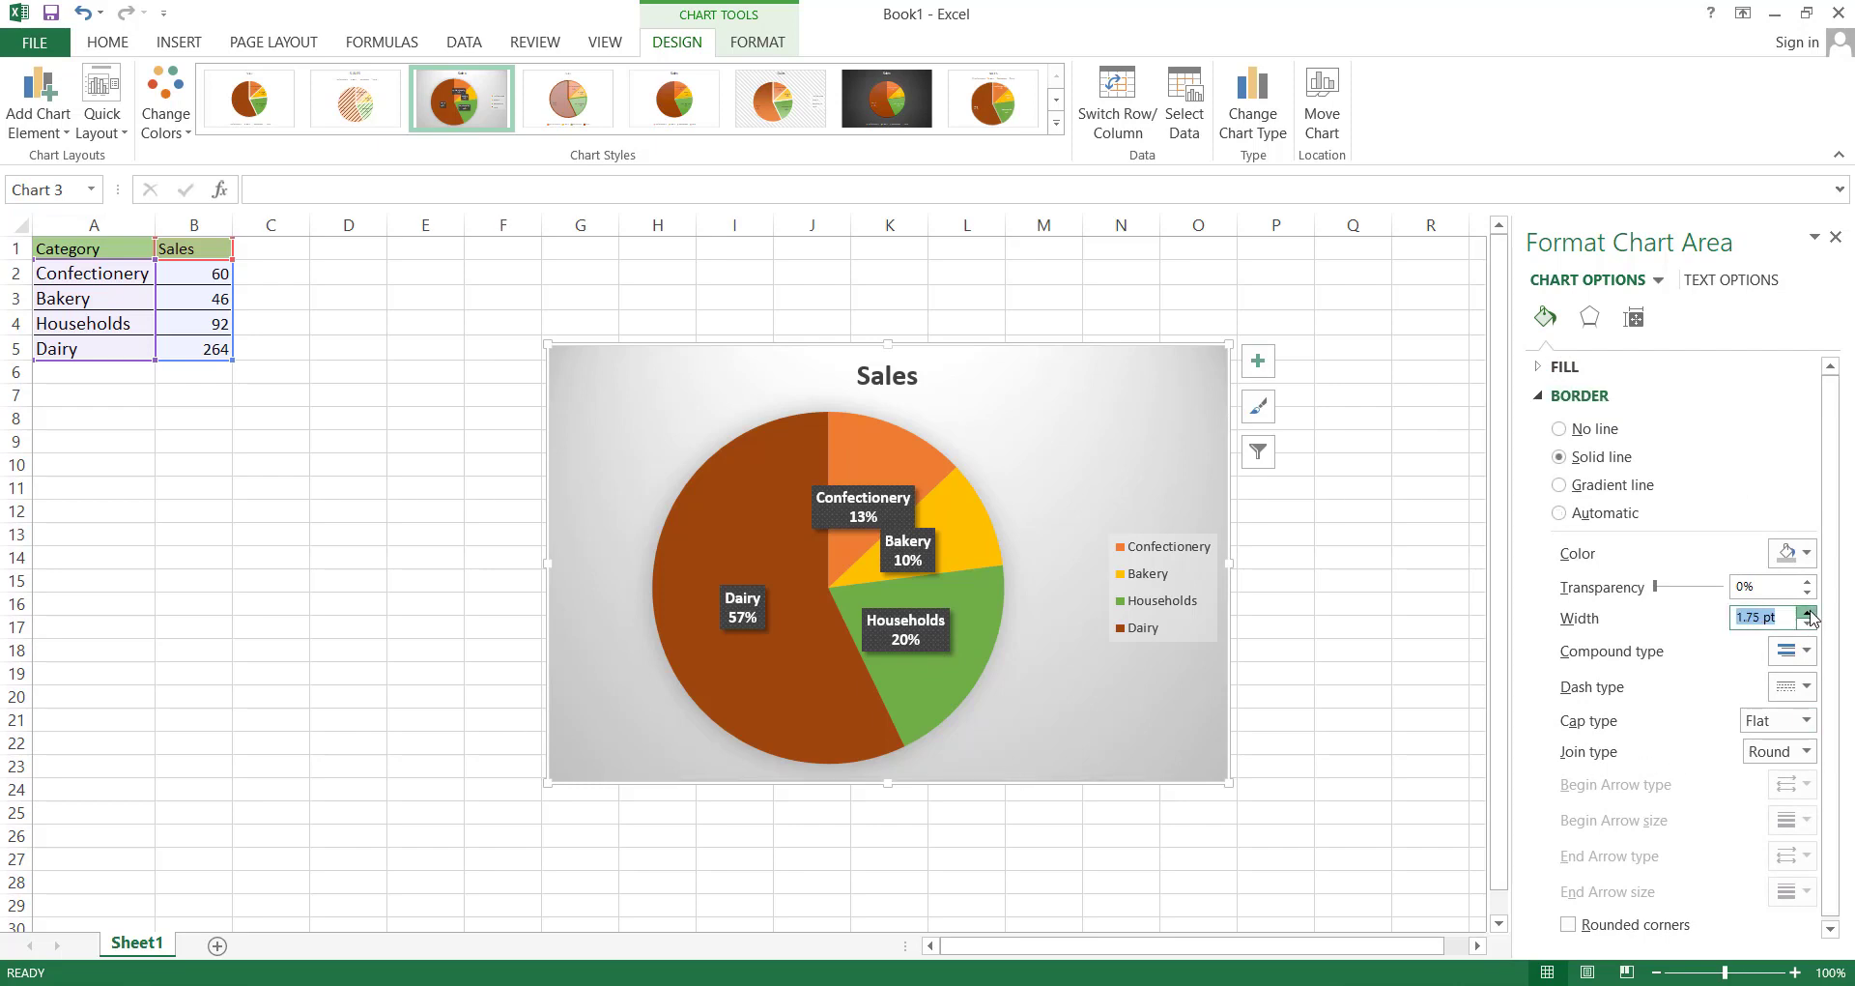
{"action": "left_click_drag", "start_coordinate": [1807, 614], "coordinate": [1807, 615]}
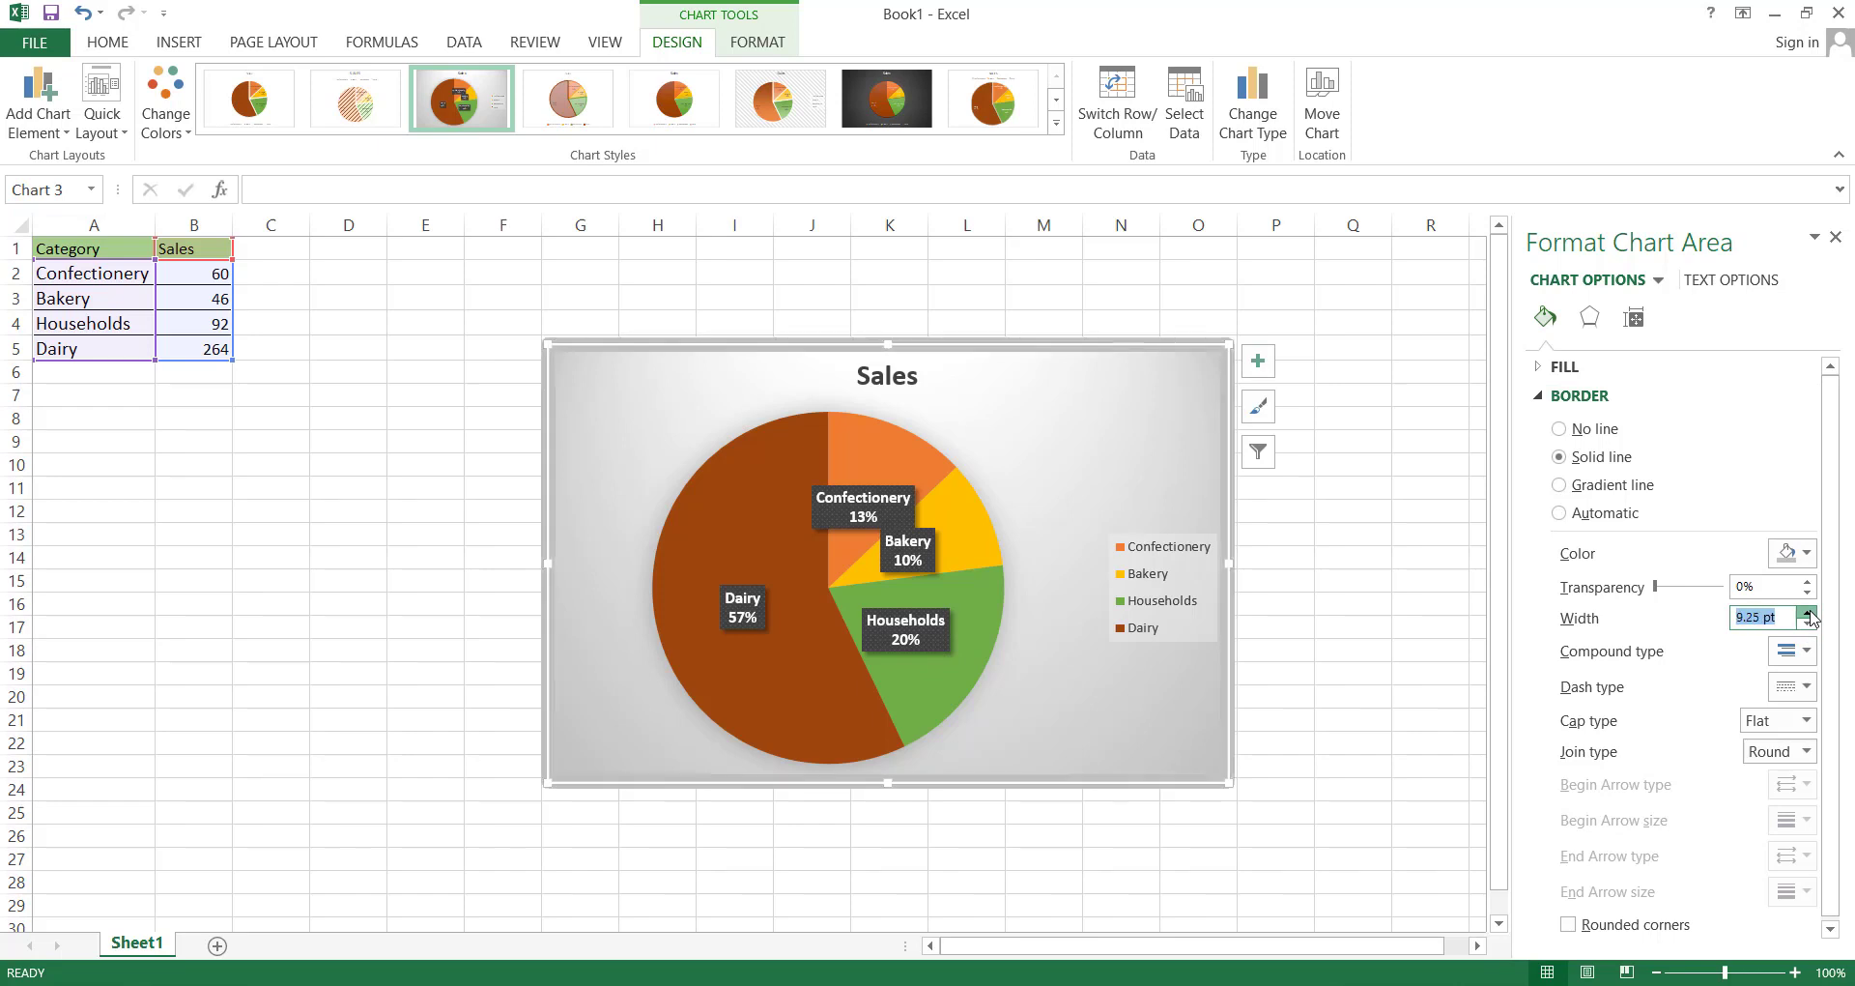
Color the chart area's border black and apply the double-line compound type
{"action": "left_click", "coordinate": [1799, 553]}
{"action": "left_click", "coordinate": [1687, 606]}
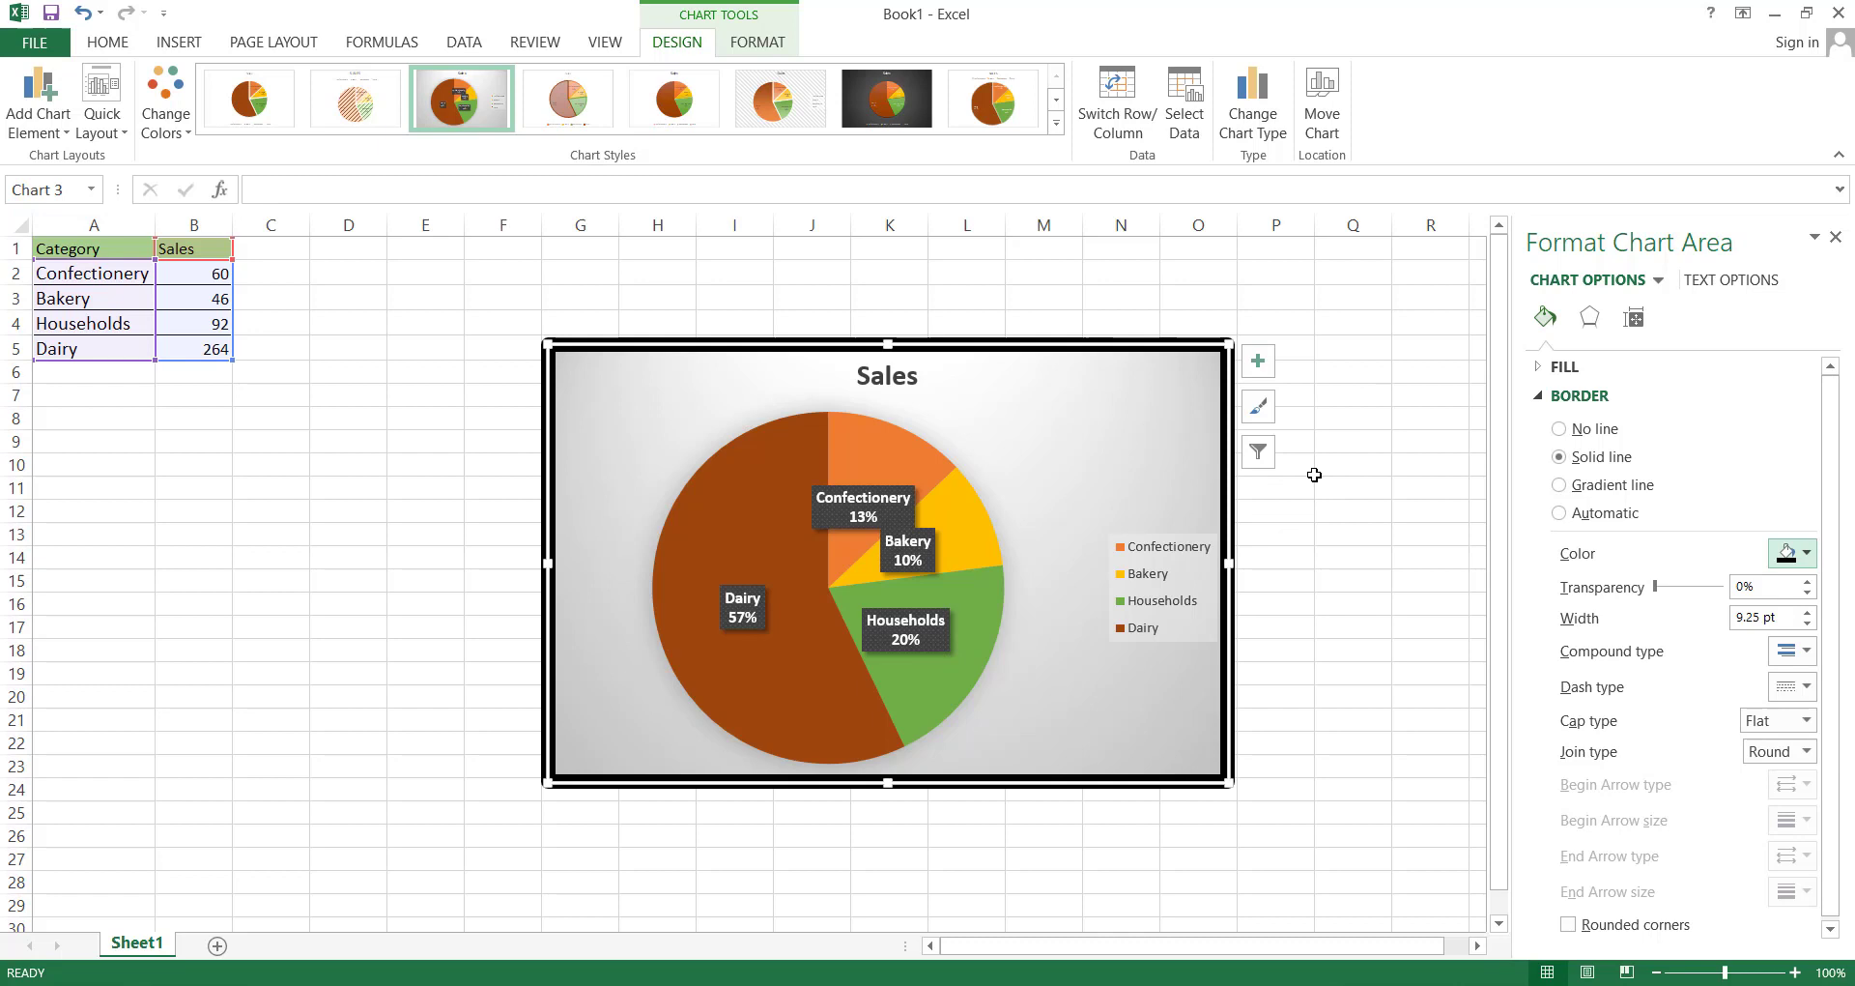
{"action": "left_click", "coordinate": [1795, 651]}
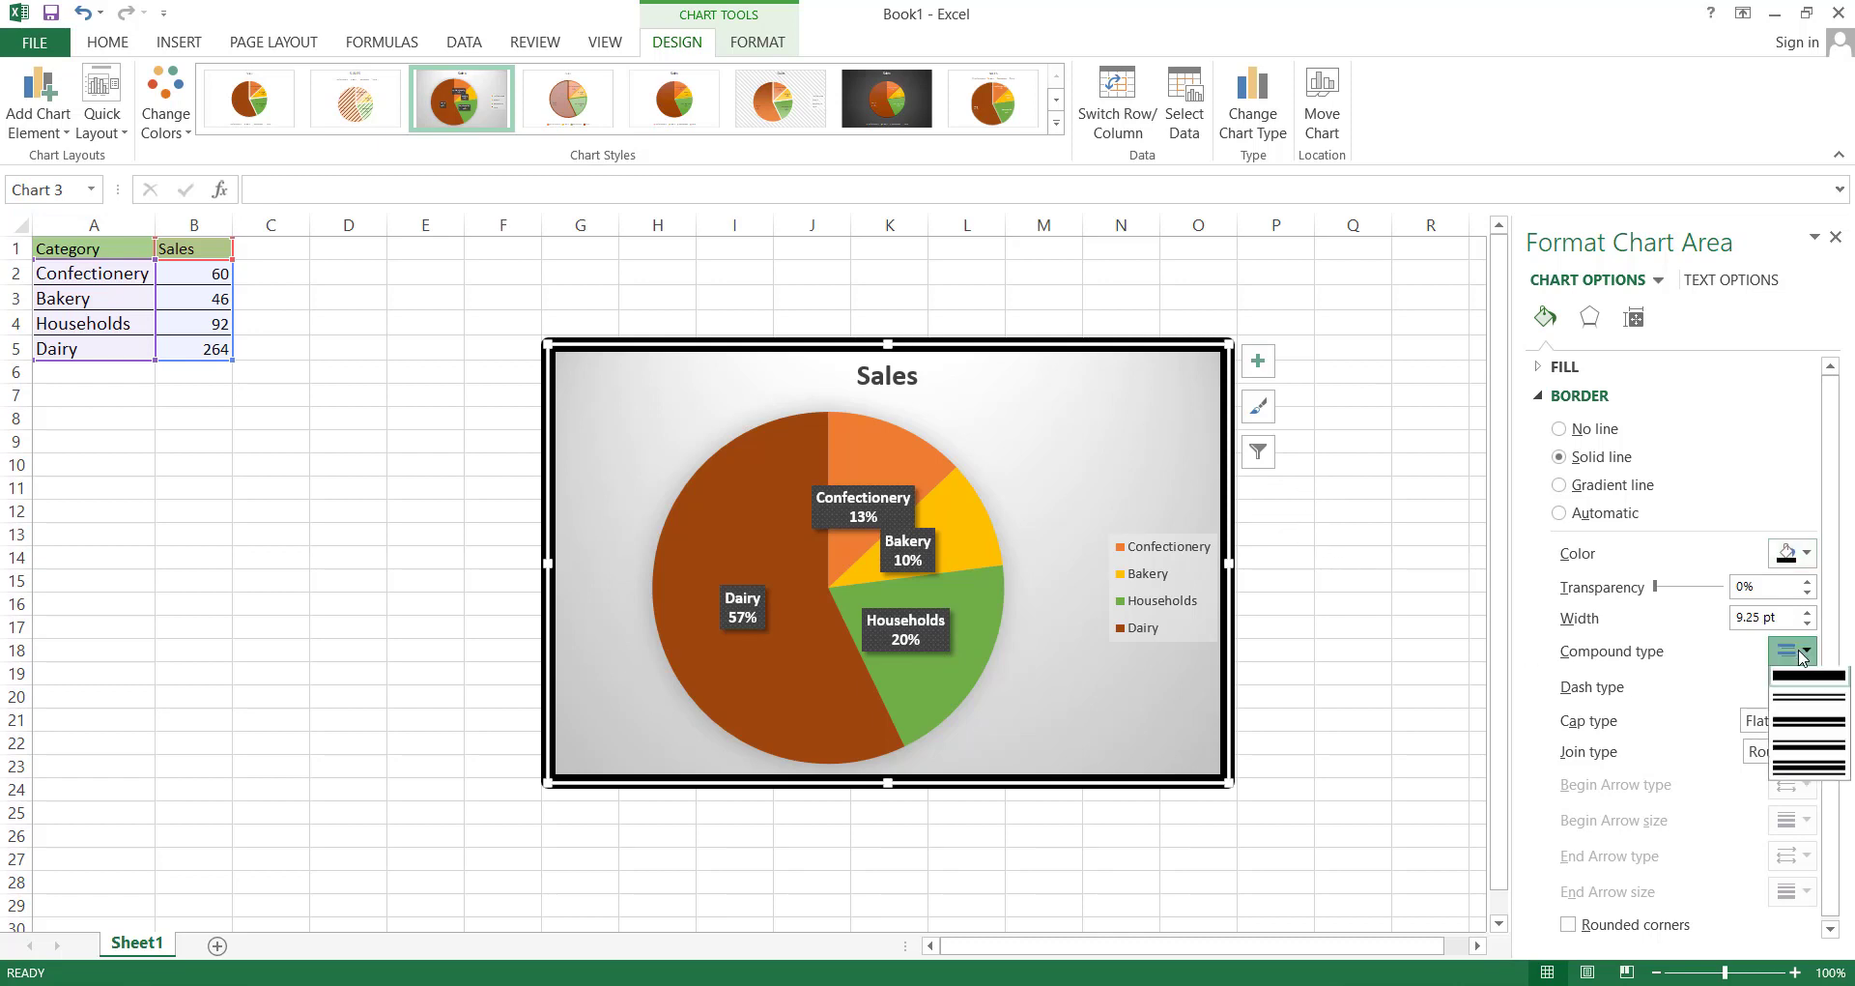
{"action": "left_click", "coordinate": [1802, 703]}
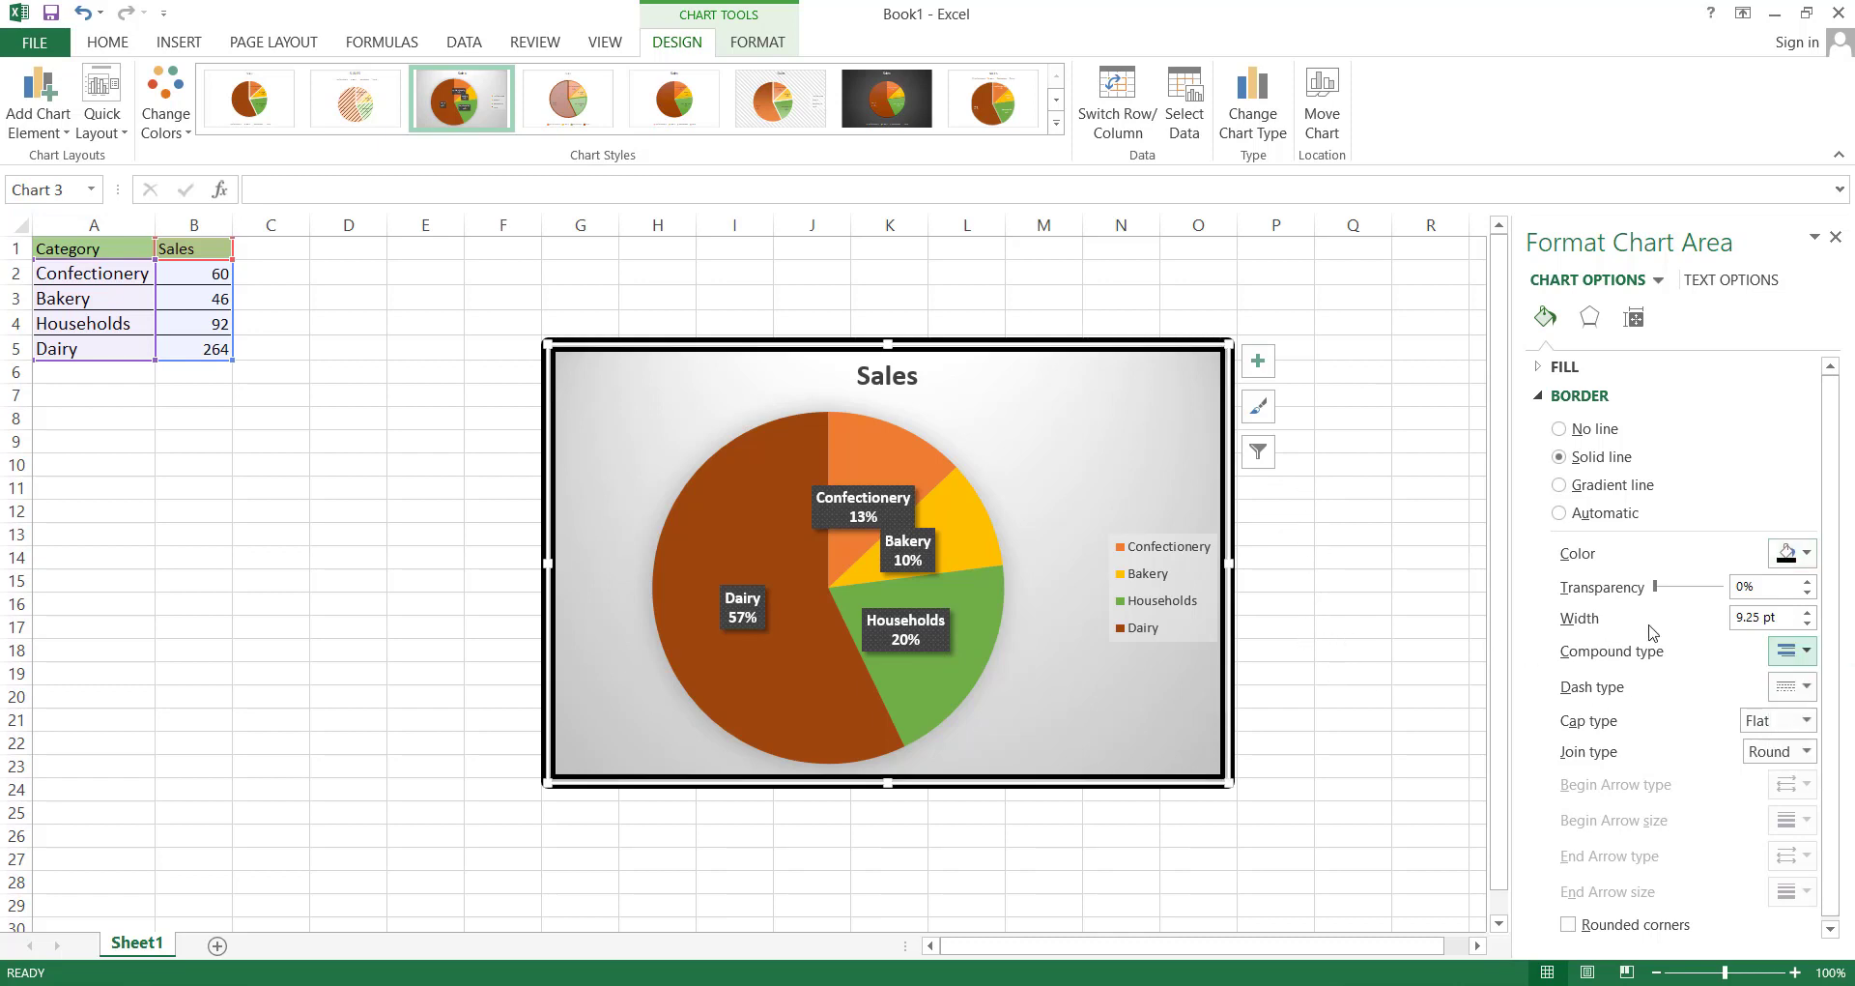
Change the chart area's border to a gradient line using the radial gold preset gradient
{"action": "left_click", "coordinate": [1562, 487]}
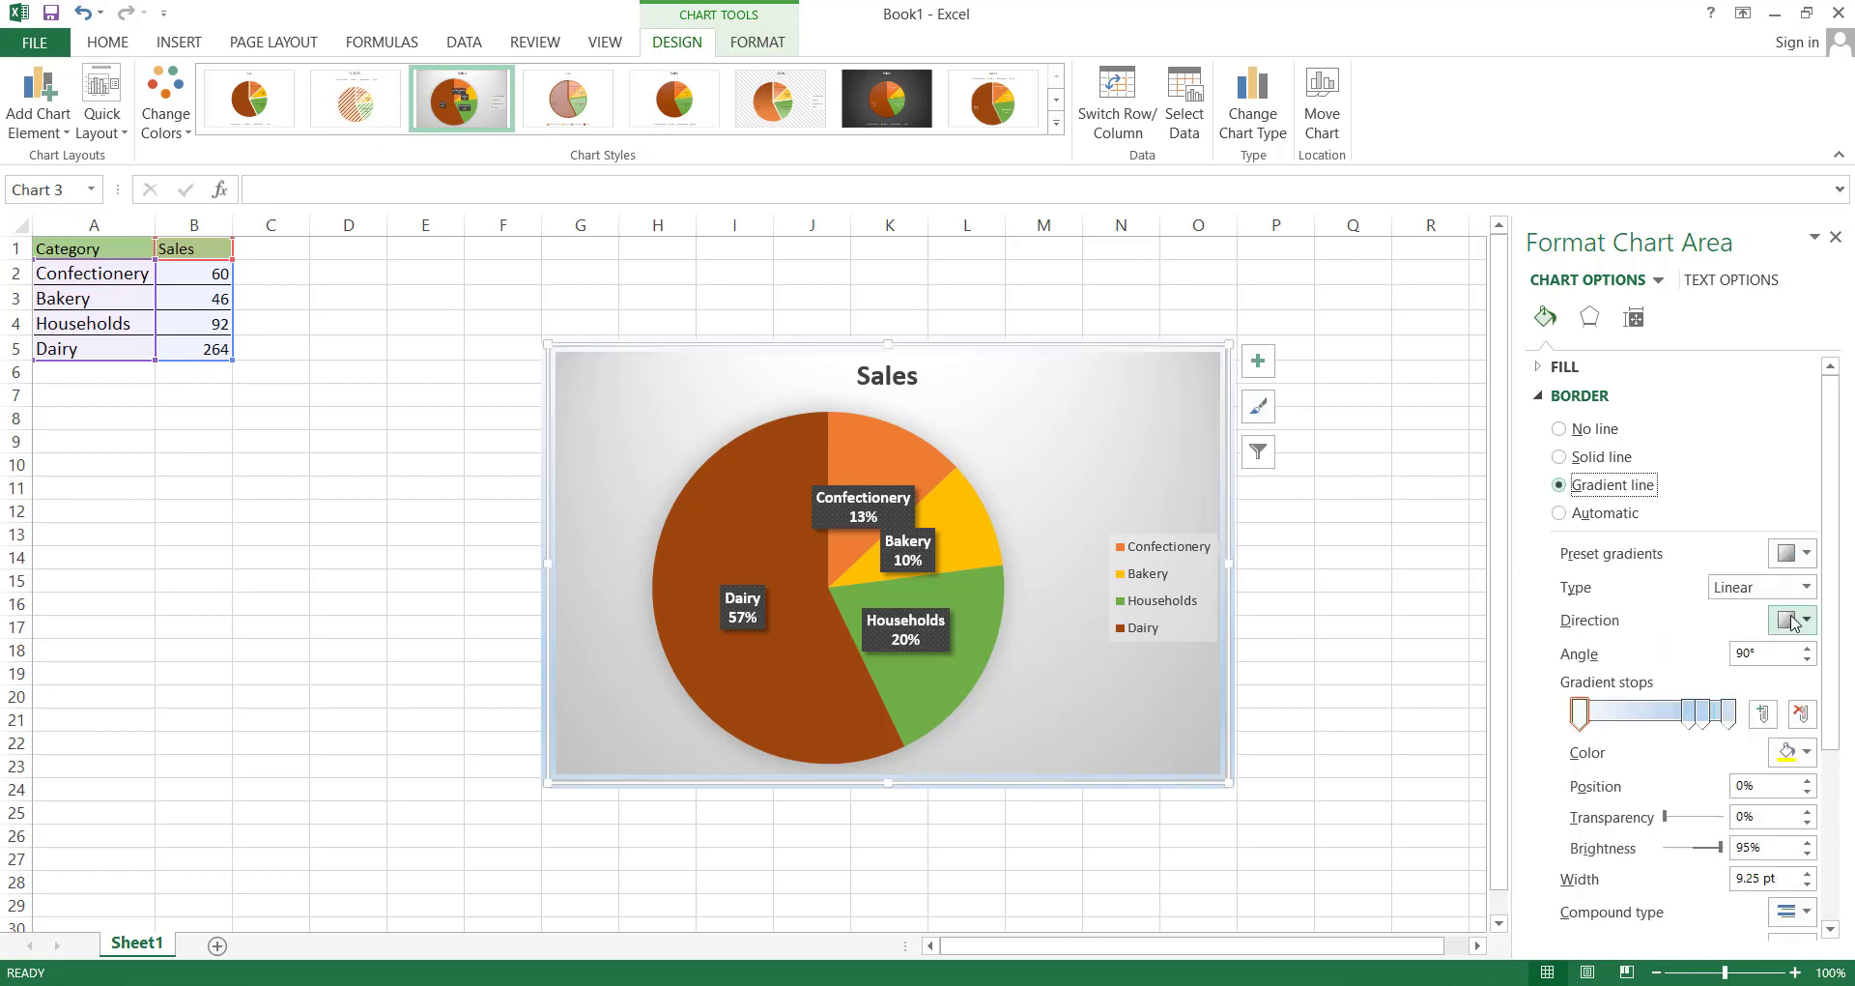
{"action": "left_click", "coordinate": [1808, 556]}
{"action": "left_click", "coordinate": [1717, 648]}
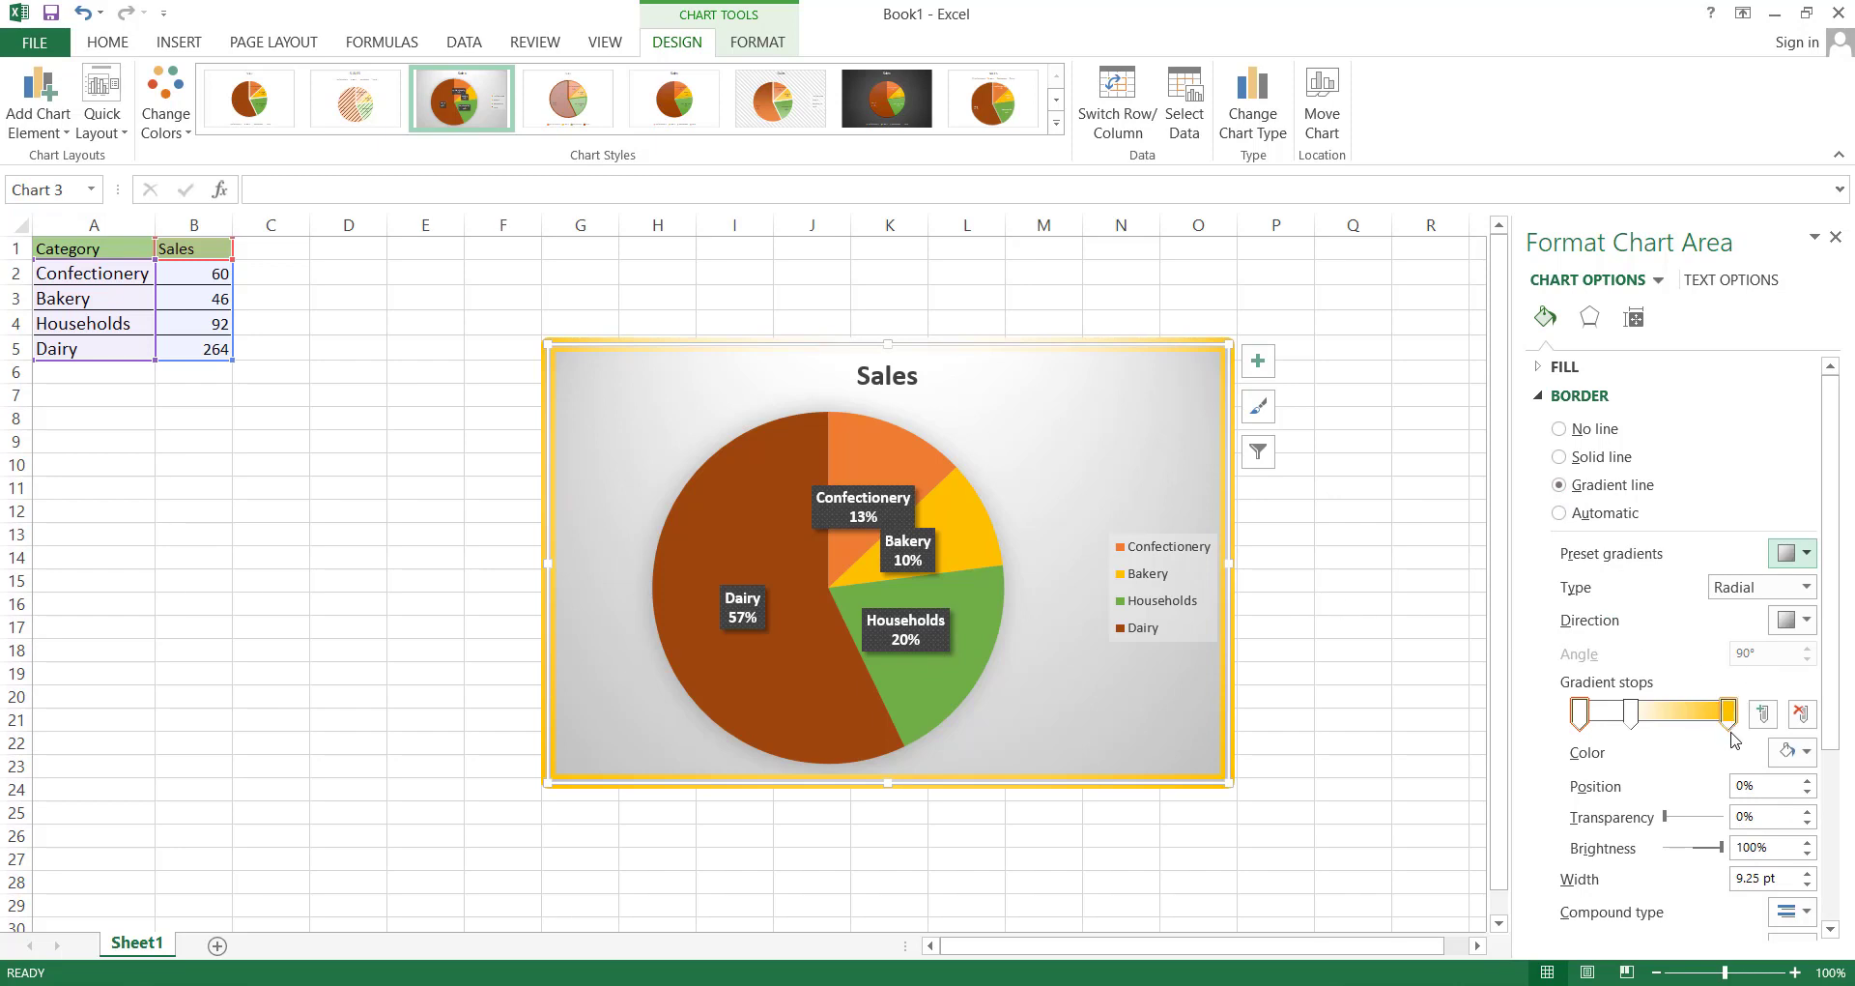
Enable rounded corners on the chart area and return its border to Automatic
{"action": "scroll", "coordinate": [1677, 787], "scroll_direction": "down", "scroll_amount": 5}
{"action": "left_click", "coordinate": [1575, 924]}
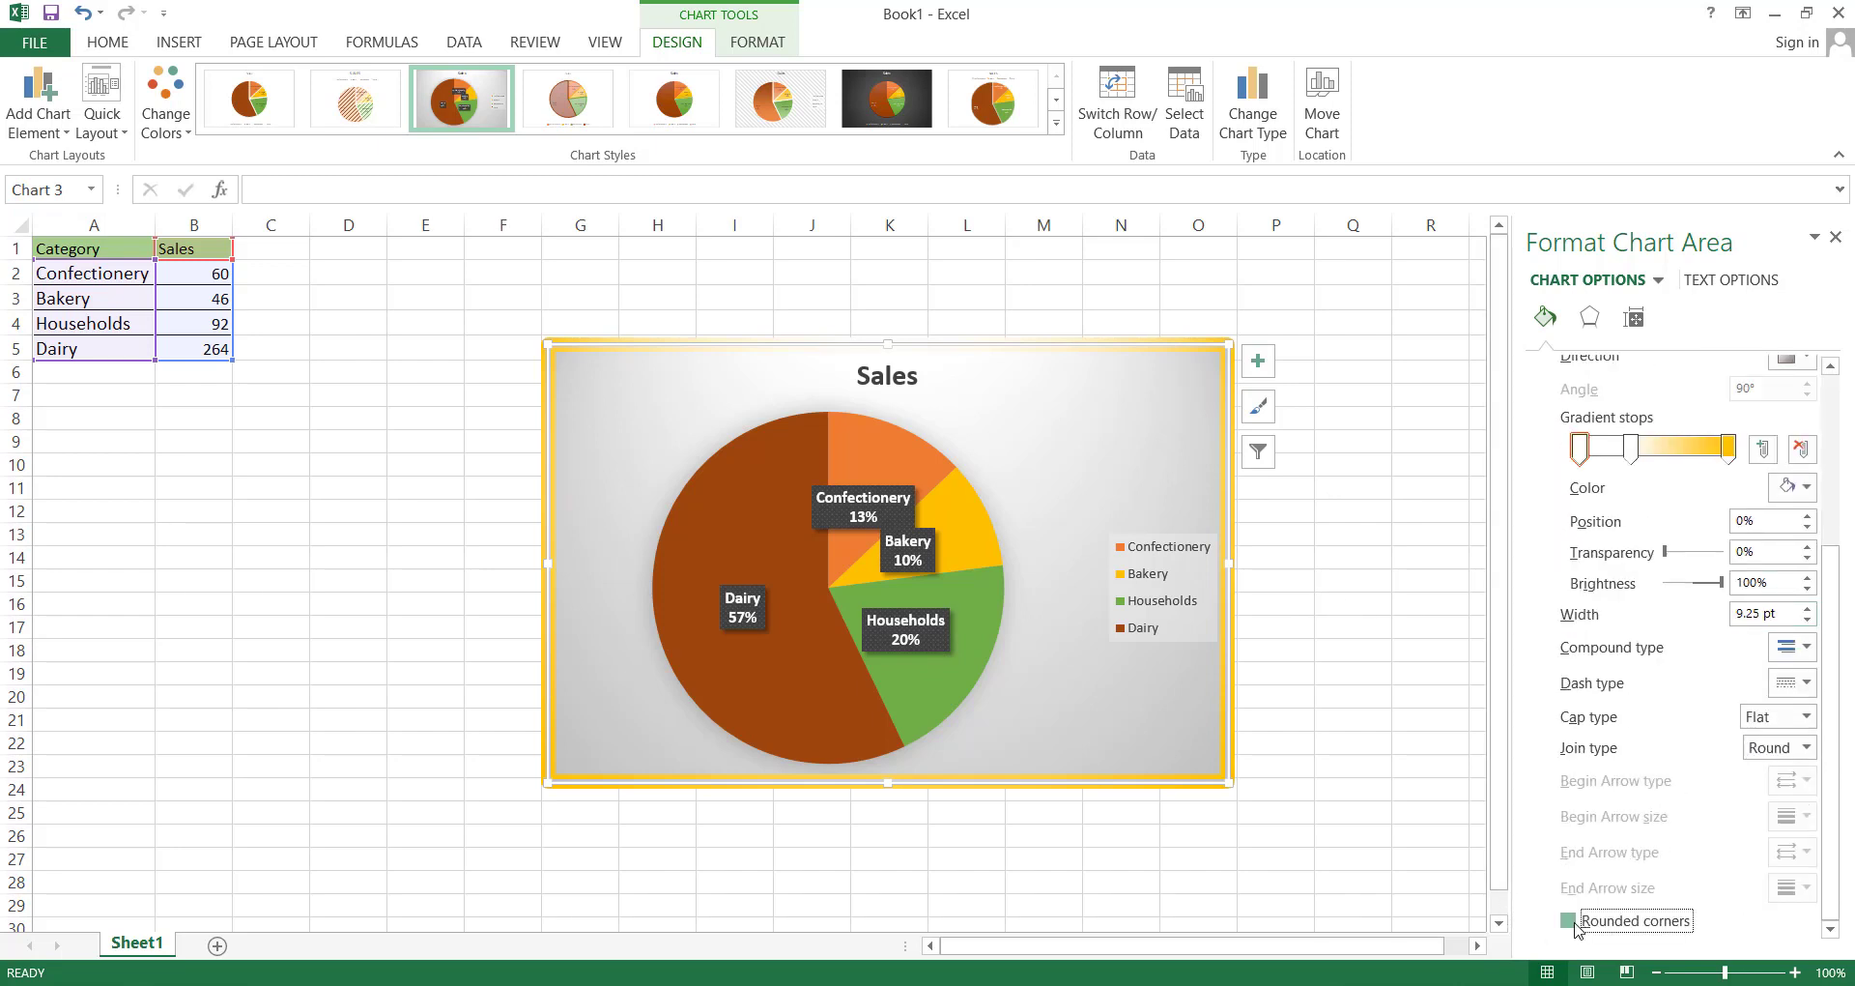
{"action": "scroll", "coordinate": [1643, 676], "scroll_direction": "up", "scroll_amount": 5}
{"action": "left_click", "coordinate": [1559, 481]}
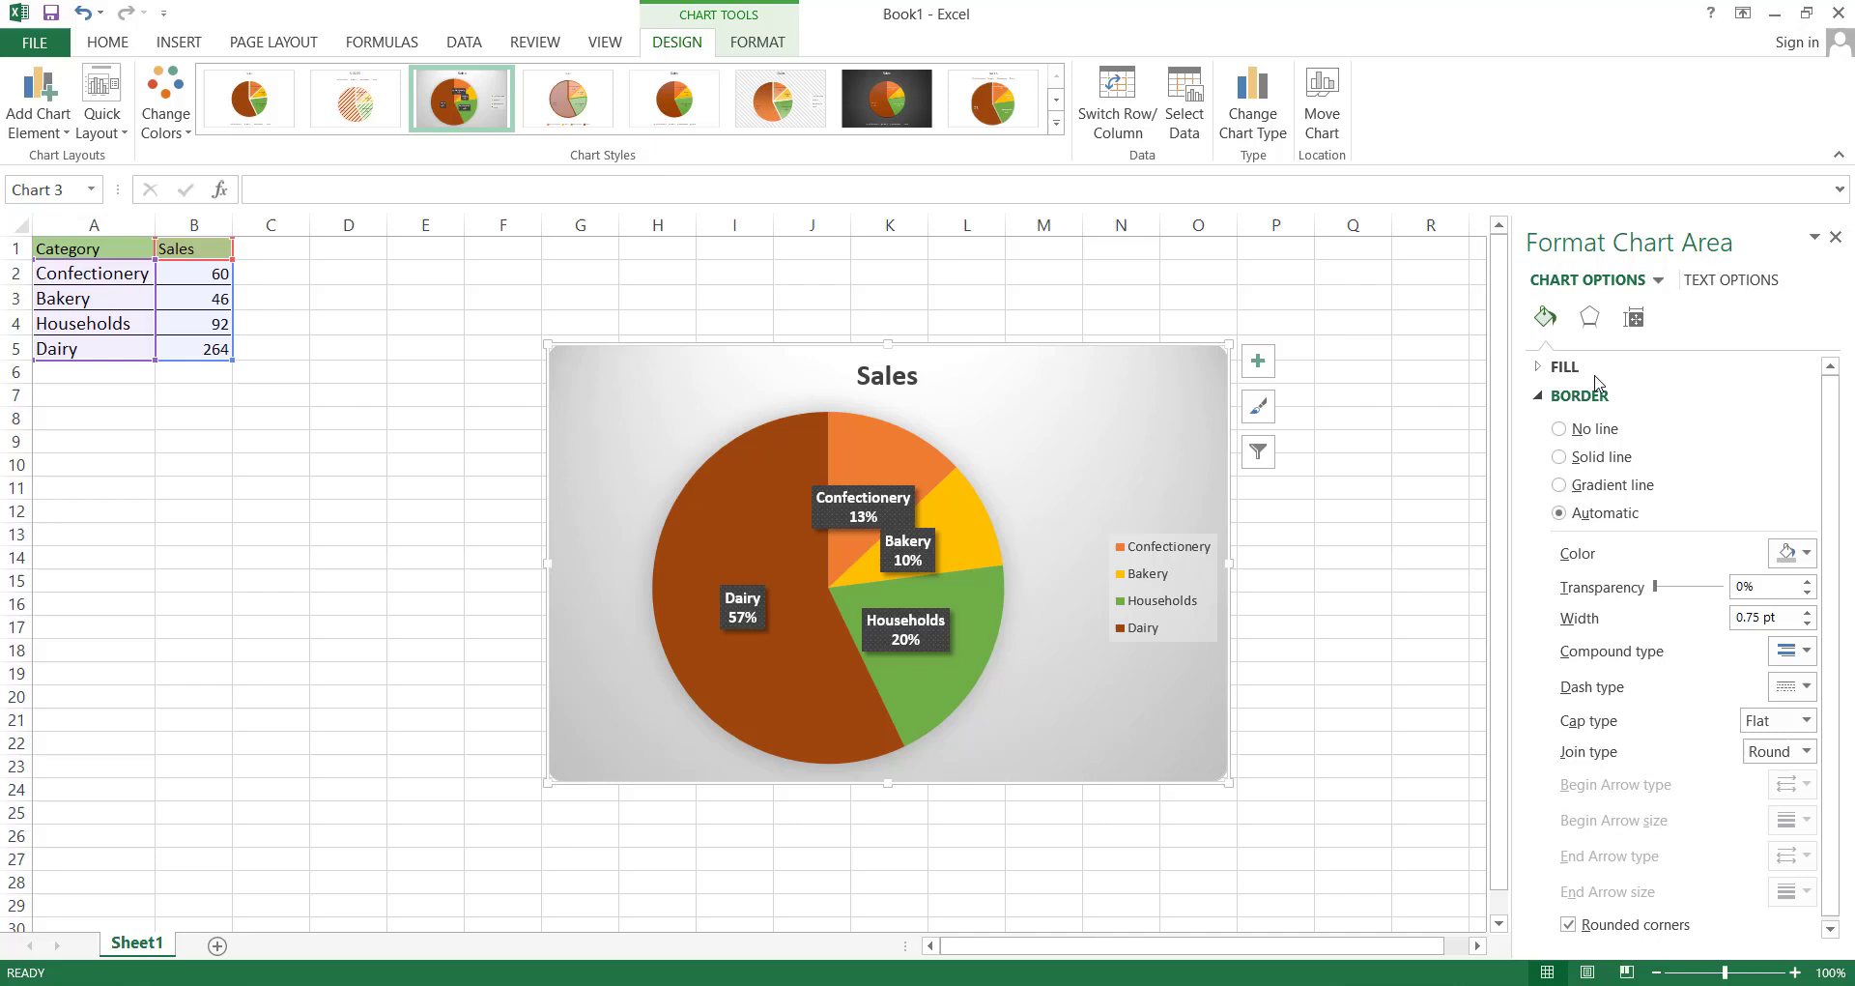
Add a 3-D top bevel to the chart area and increase its width to 5.5 pt
{"action": "left_click", "coordinate": [1590, 319]}
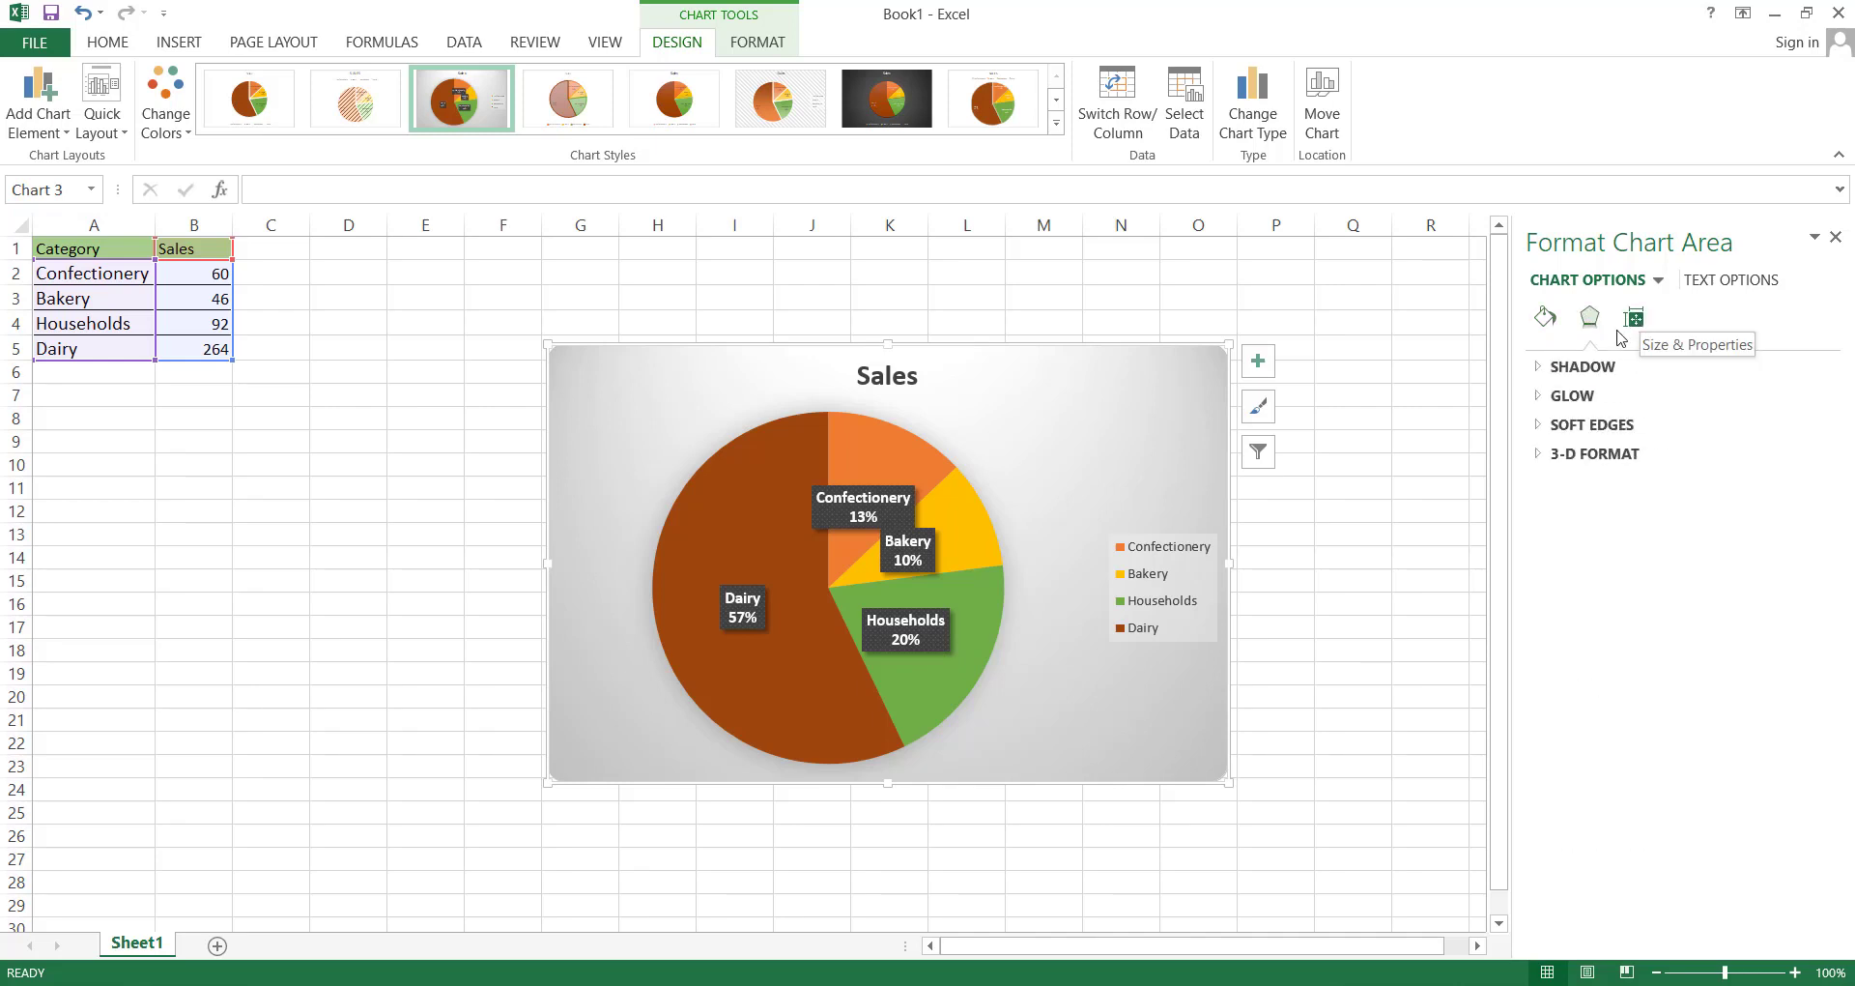
{"action": "left_click", "coordinate": [1595, 453]}
{"action": "scroll", "coordinate": [1717, 837], "scroll_direction": "down", "scroll_amount": 5}
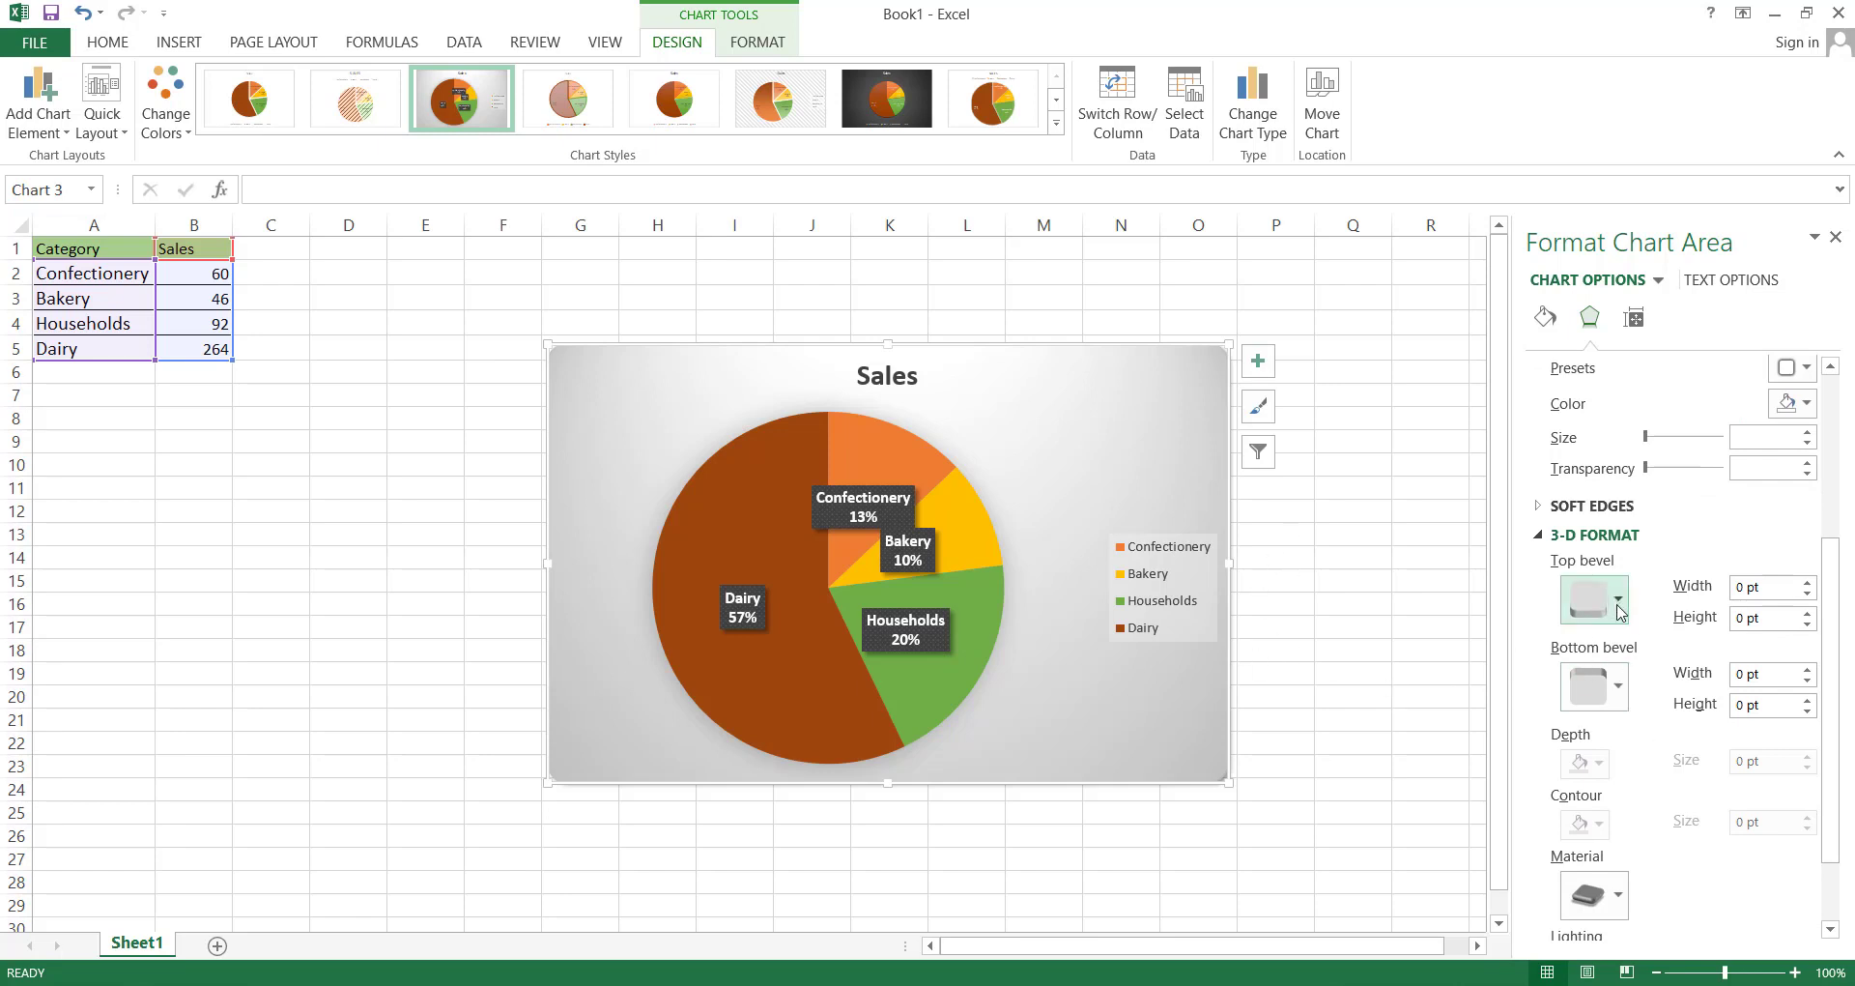
{"action": "left_click", "coordinate": [1808, 583]}
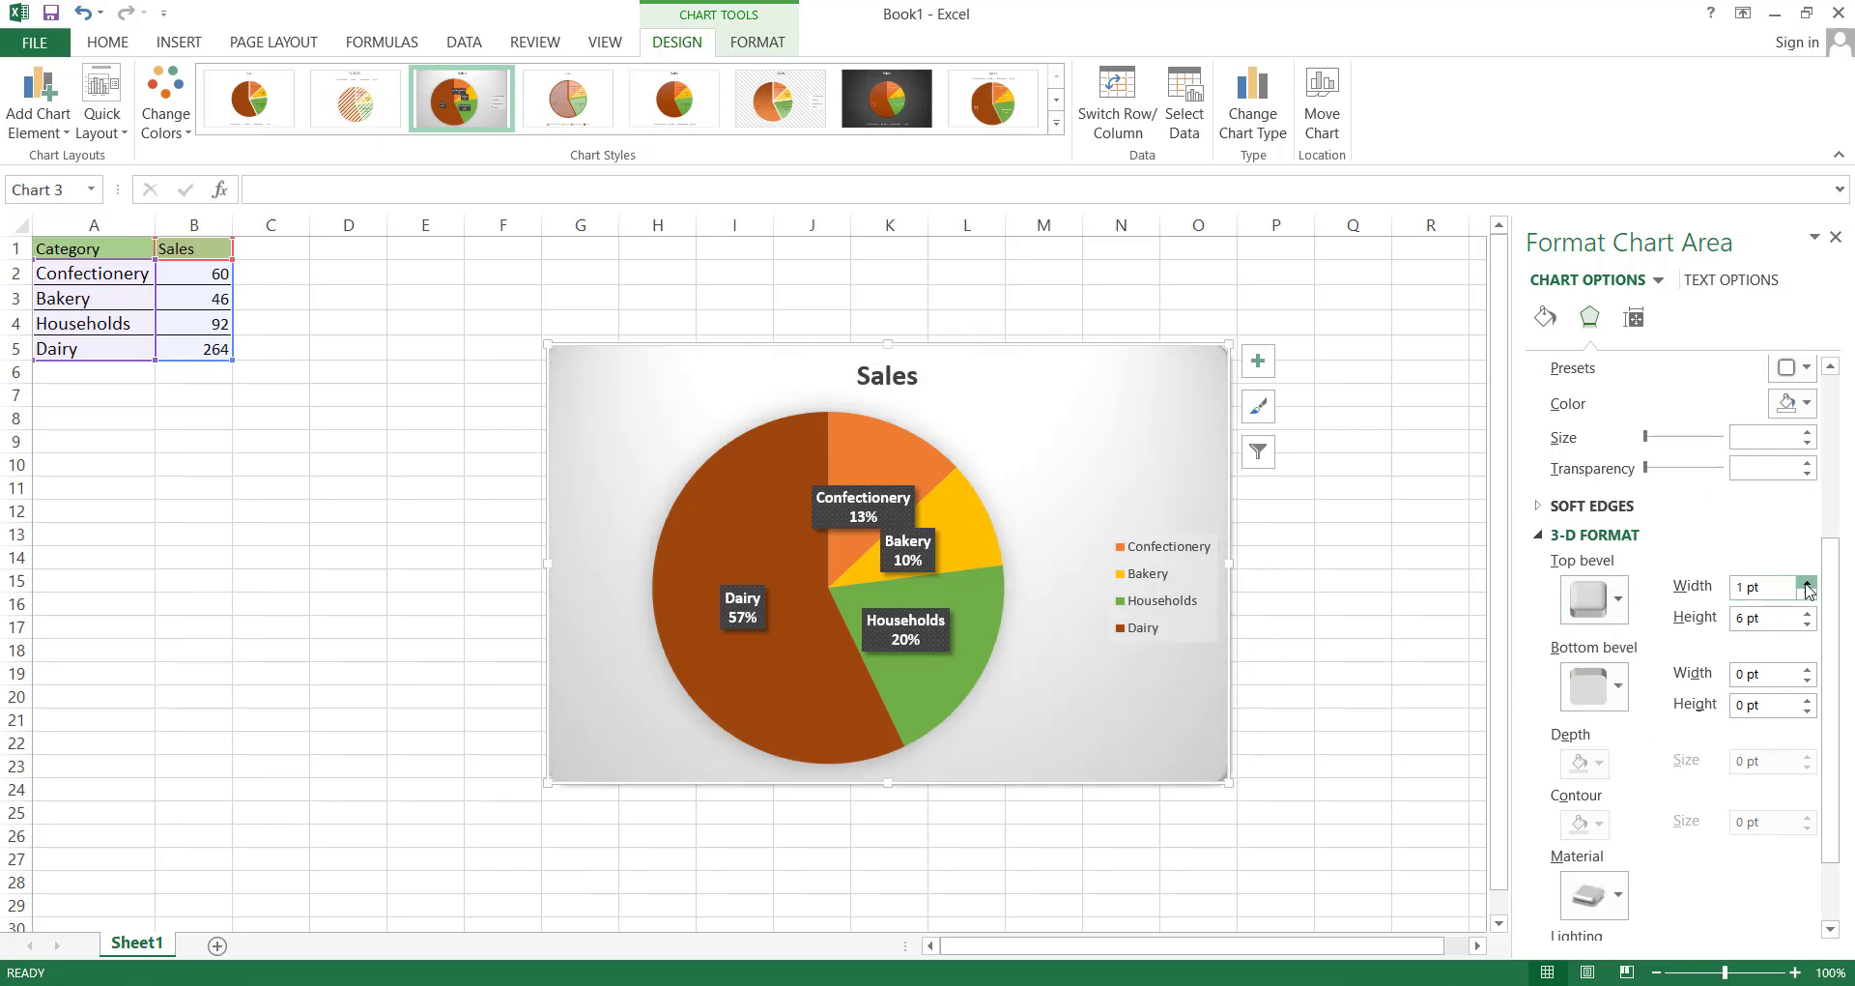
{"action": "left_click", "coordinate": [1808, 583]}
{"action": "left_click", "coordinate": [1808, 582]}
{"action": "left_click", "coordinate": [1809, 583]}
{"action": "left_click", "coordinate": [1808, 582]}
{"action": "left_click", "coordinate": [1808, 583]}
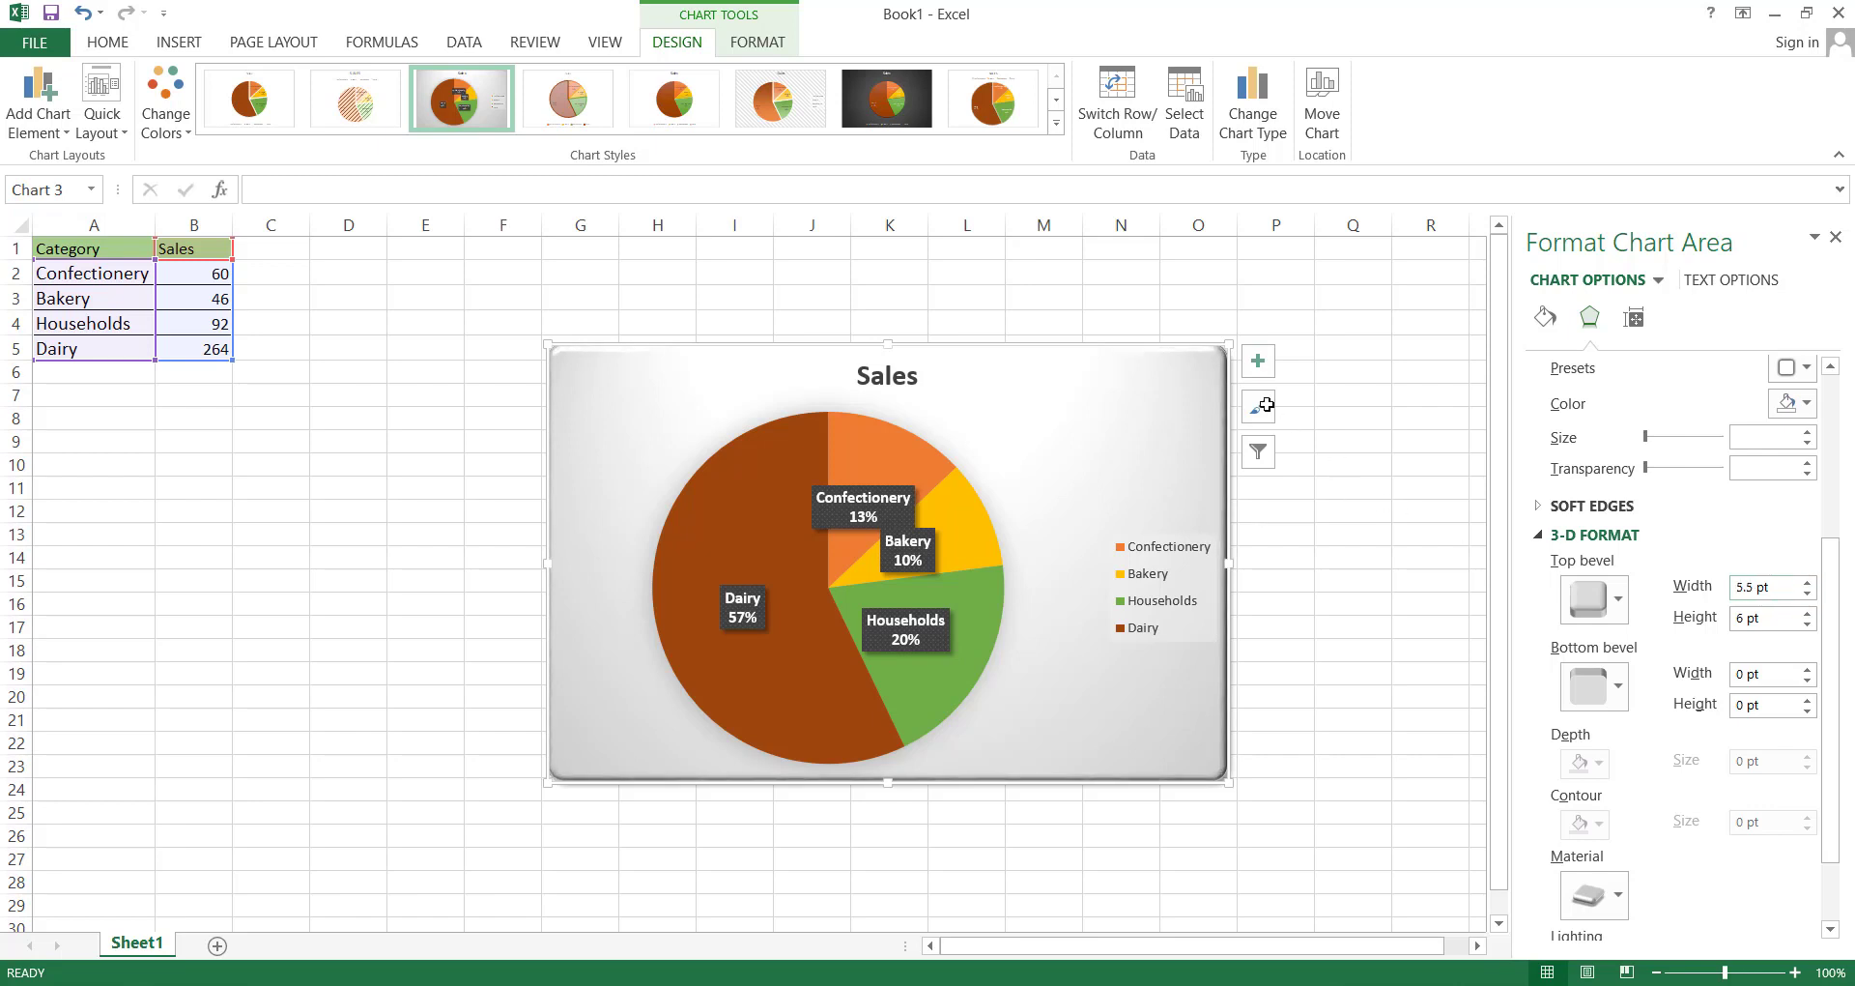
{"action": "left_click", "coordinate": [1272, 546]}
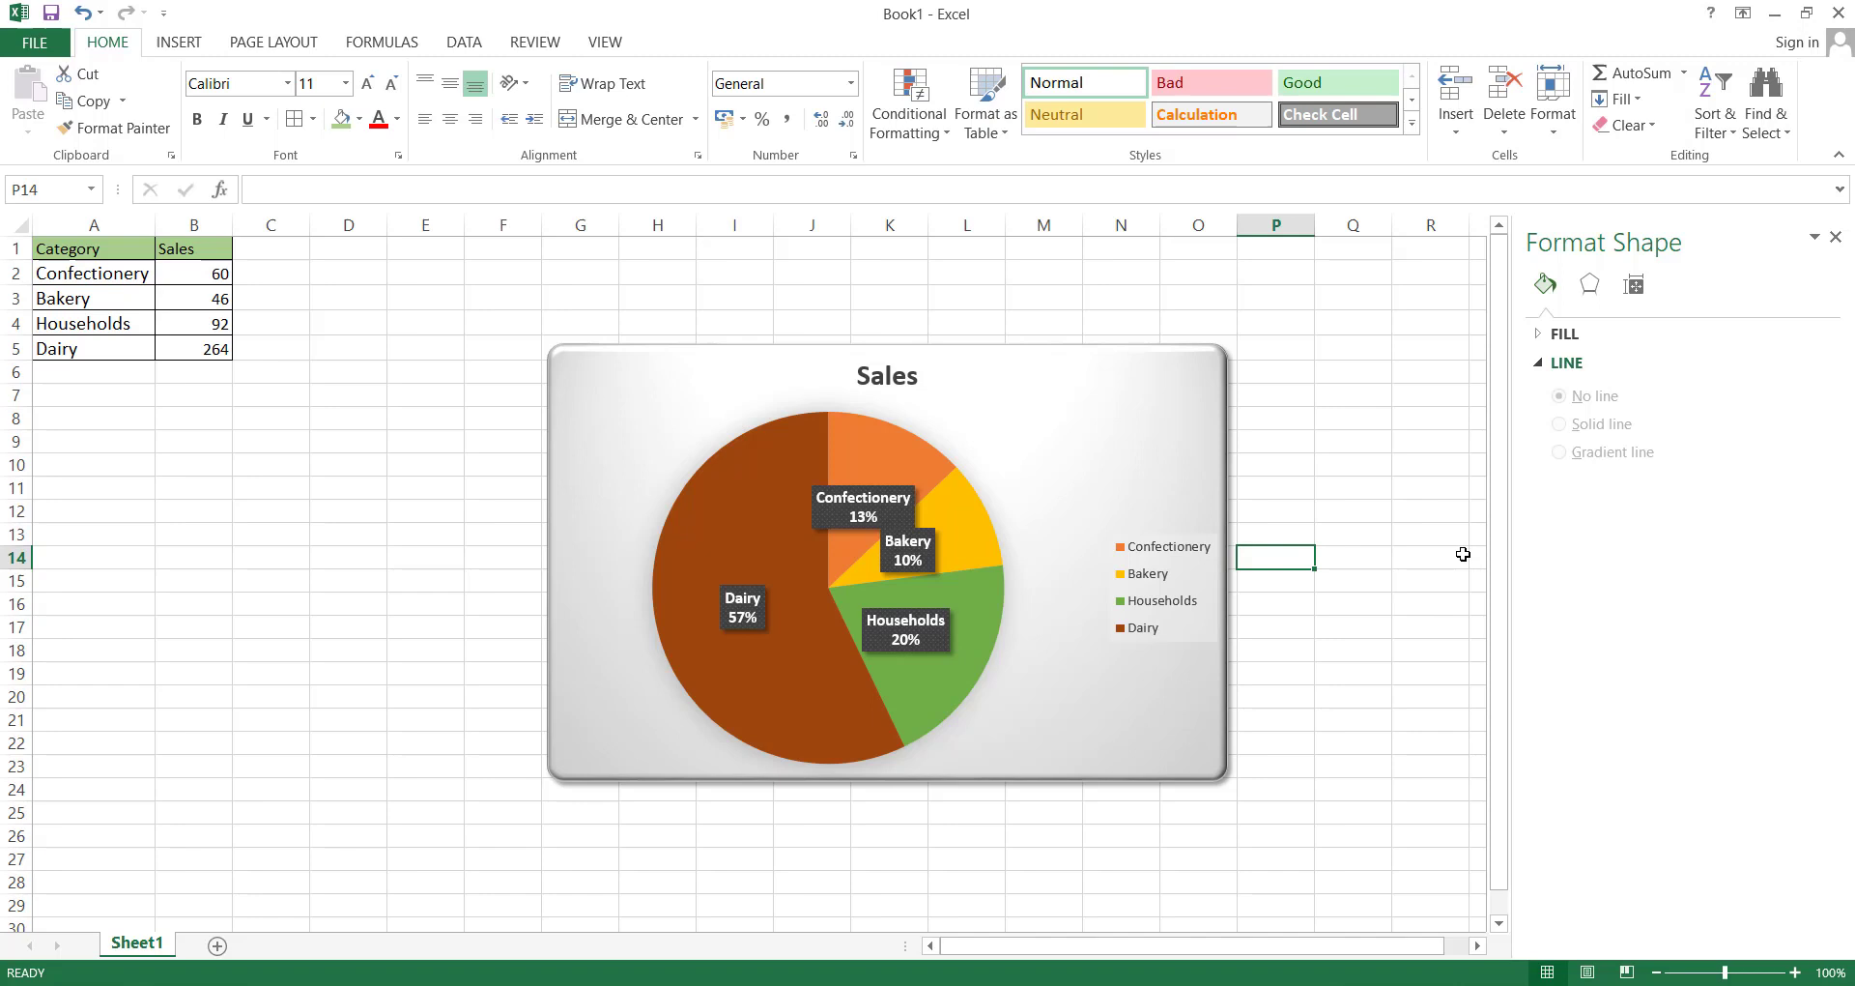
Raise the chart's height to 10.4 cm and stretch its lower edge until the height is about 10.88 cm
{"action": "left_click", "coordinate": [1631, 288]}
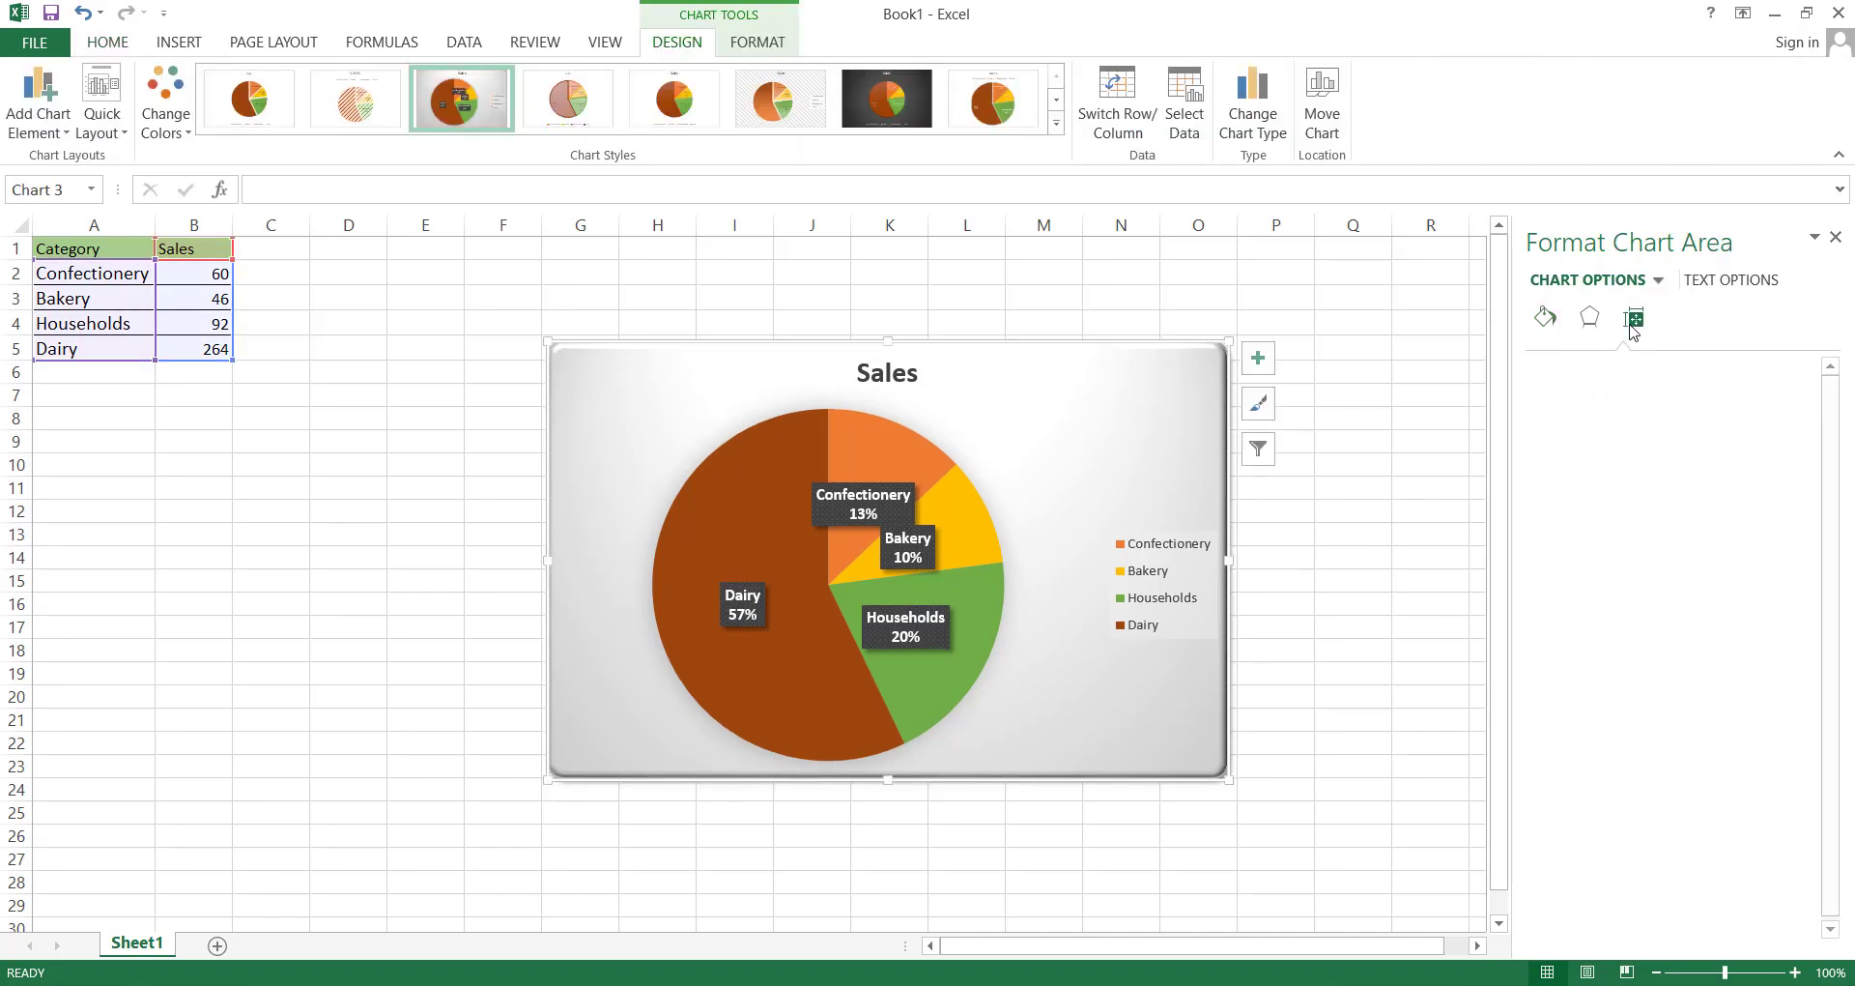
{"action": "left_click", "coordinate": [1566, 367]}
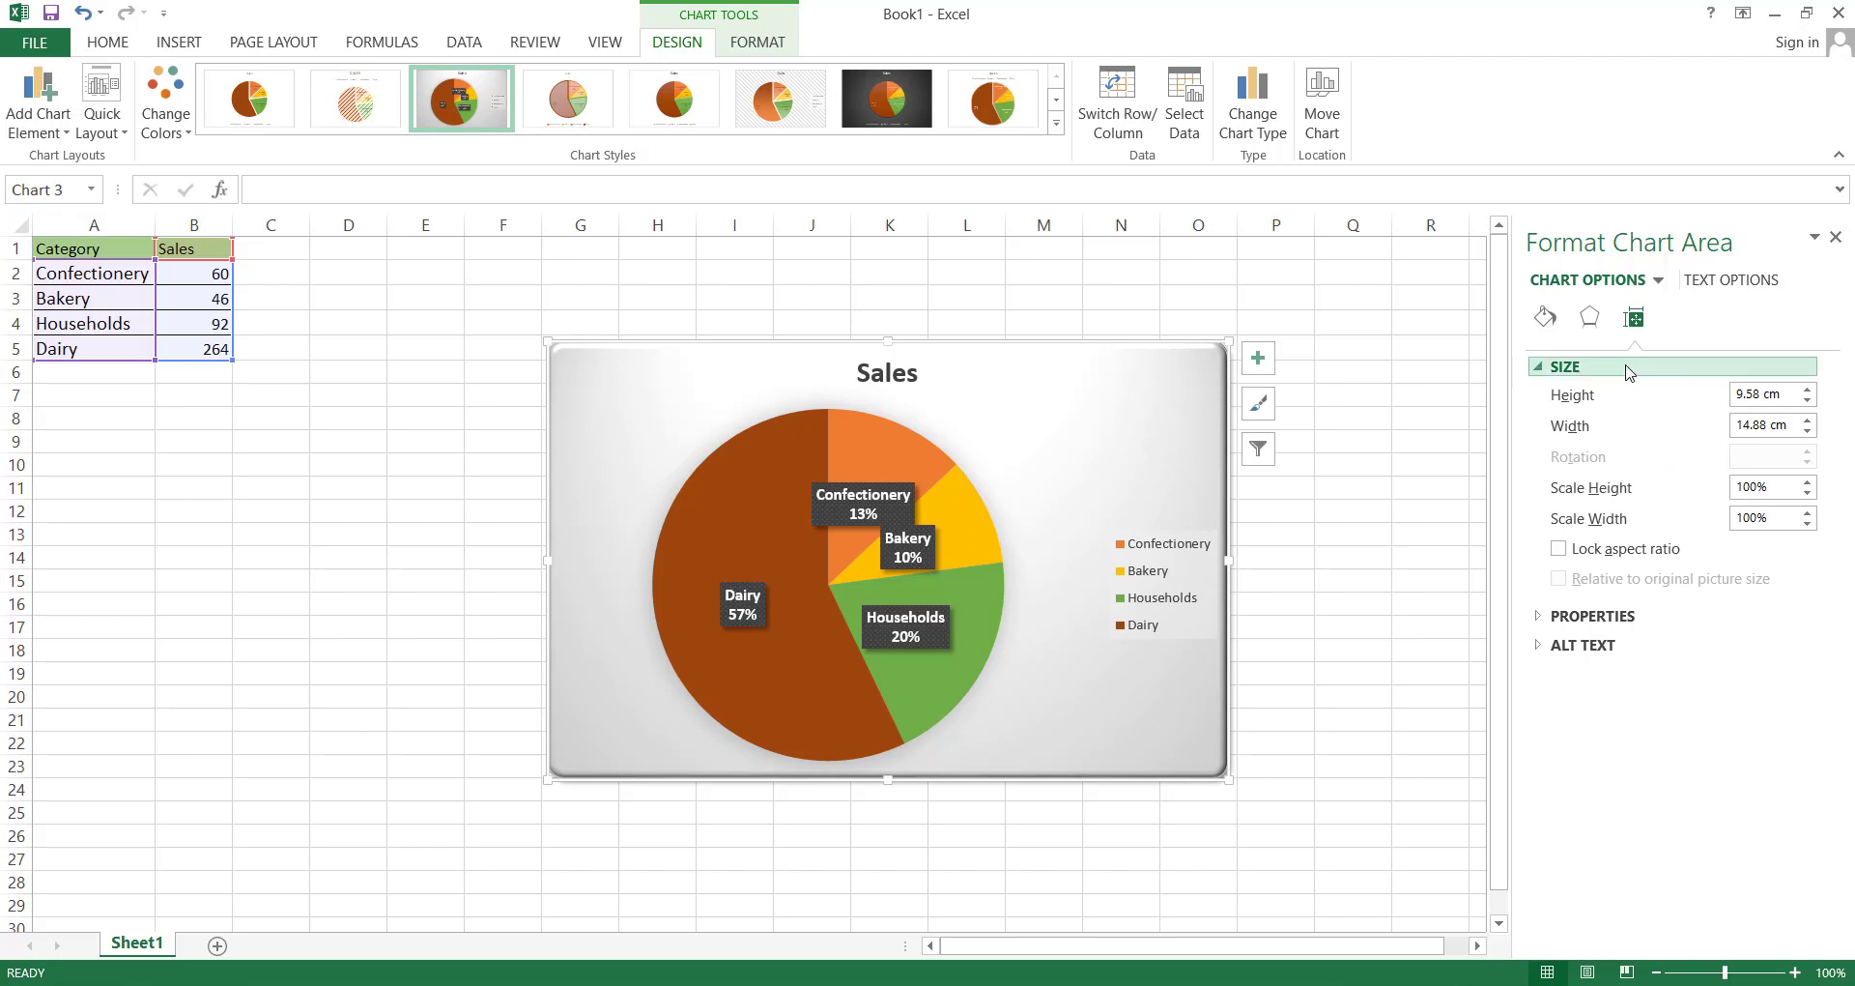
{"action": "left_click", "coordinate": [1808, 391]}
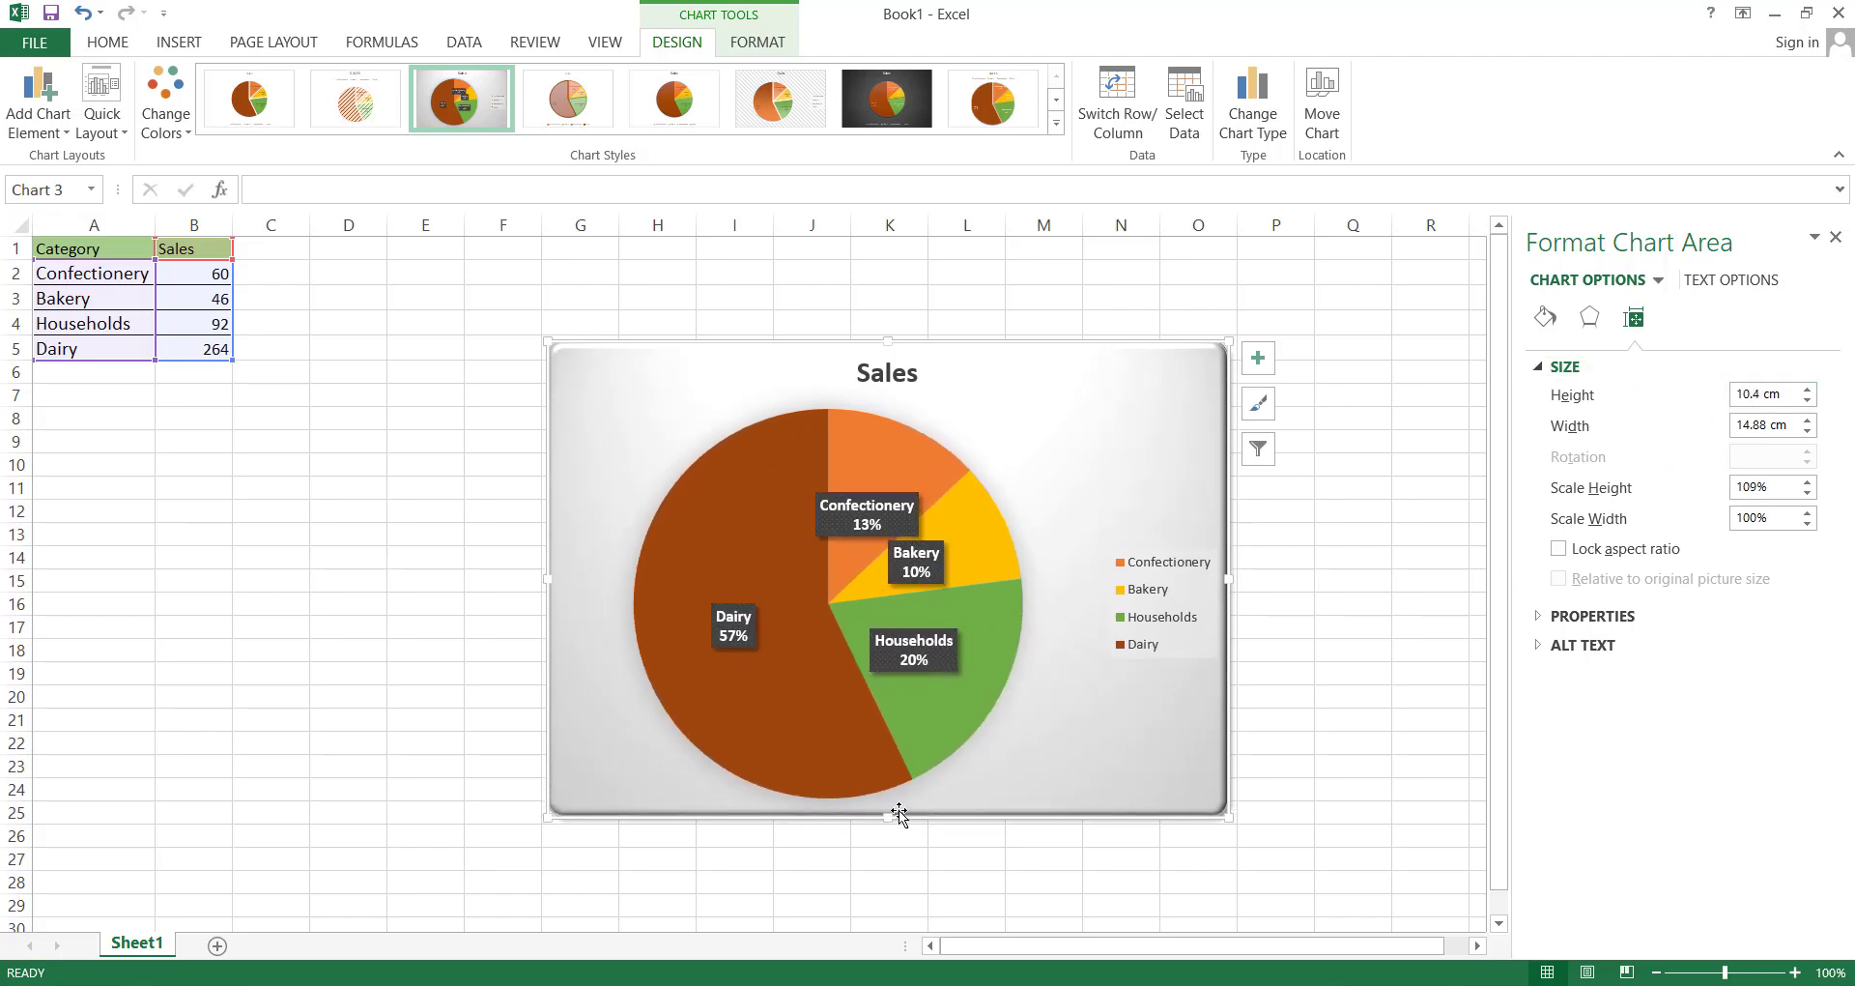
{"action": "left_click_drag", "start_coordinate": [892, 817], "coordinate": [886, 841]}
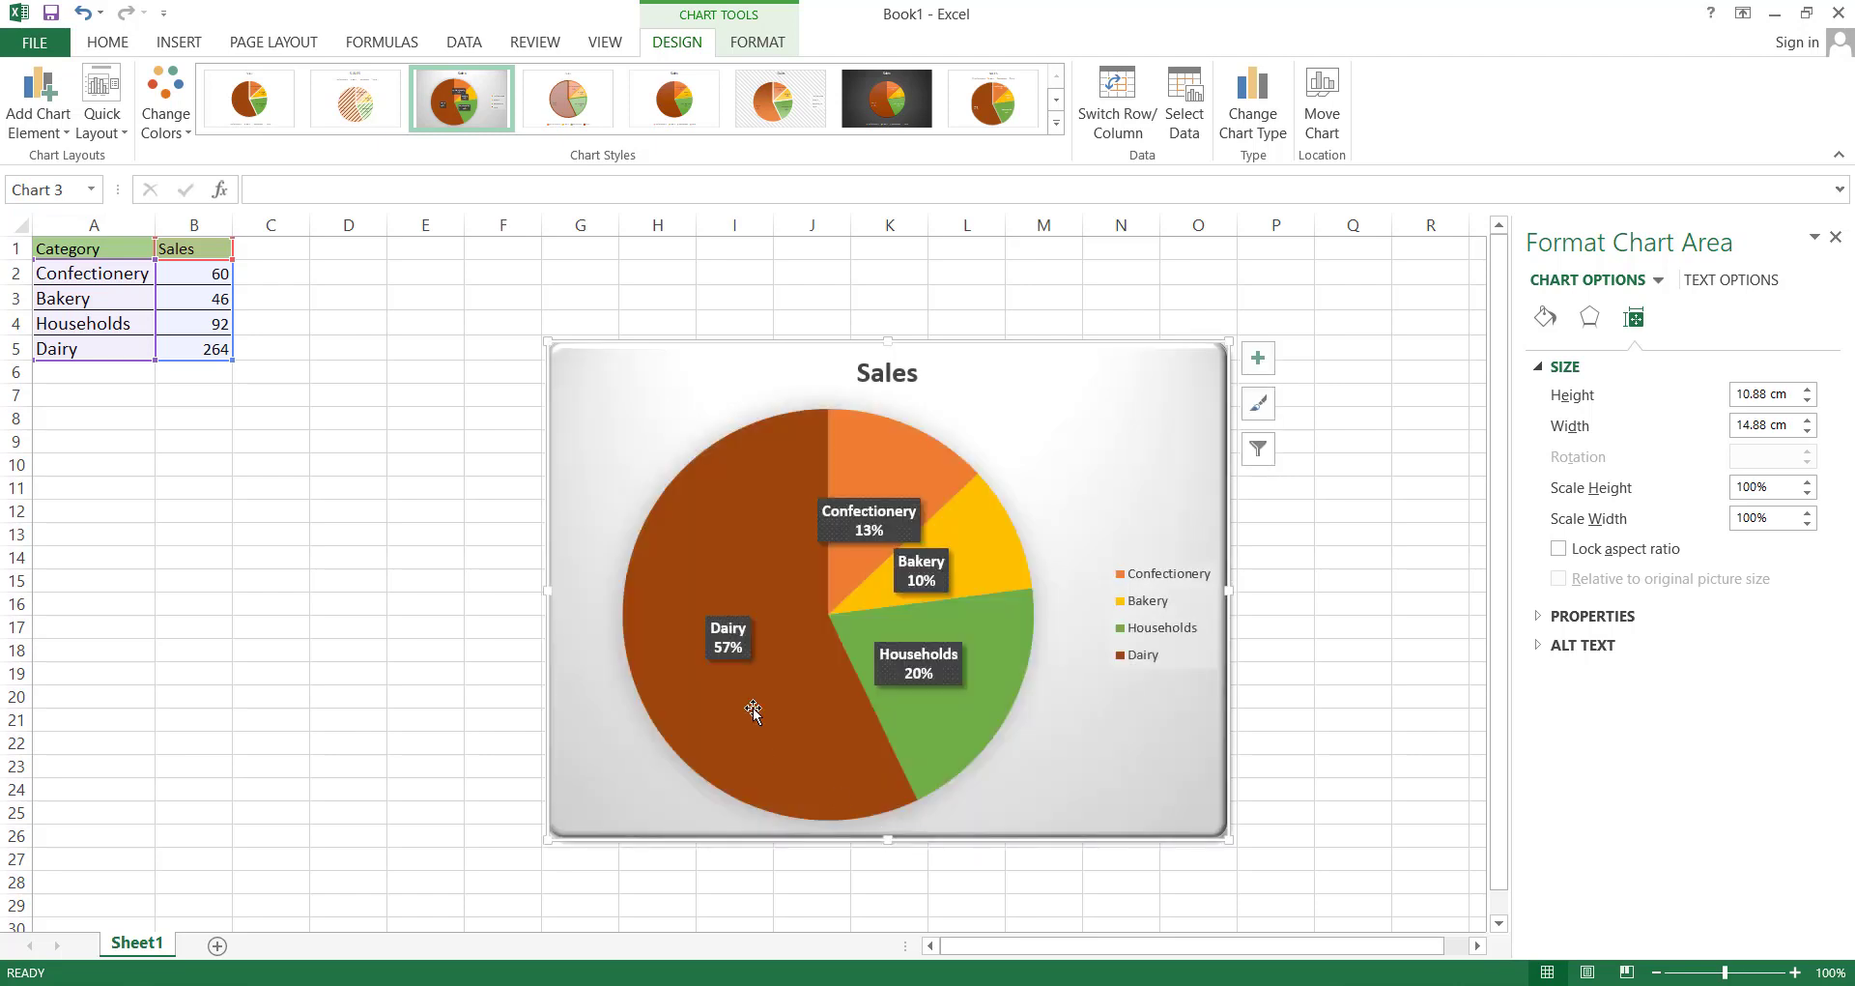
Lock the chart's aspect ratio and enlarge the chart to a height of 11.3 cm
{"action": "left_click", "coordinate": [1560, 557]}
{"action": "left_click", "coordinate": [1806, 390]}
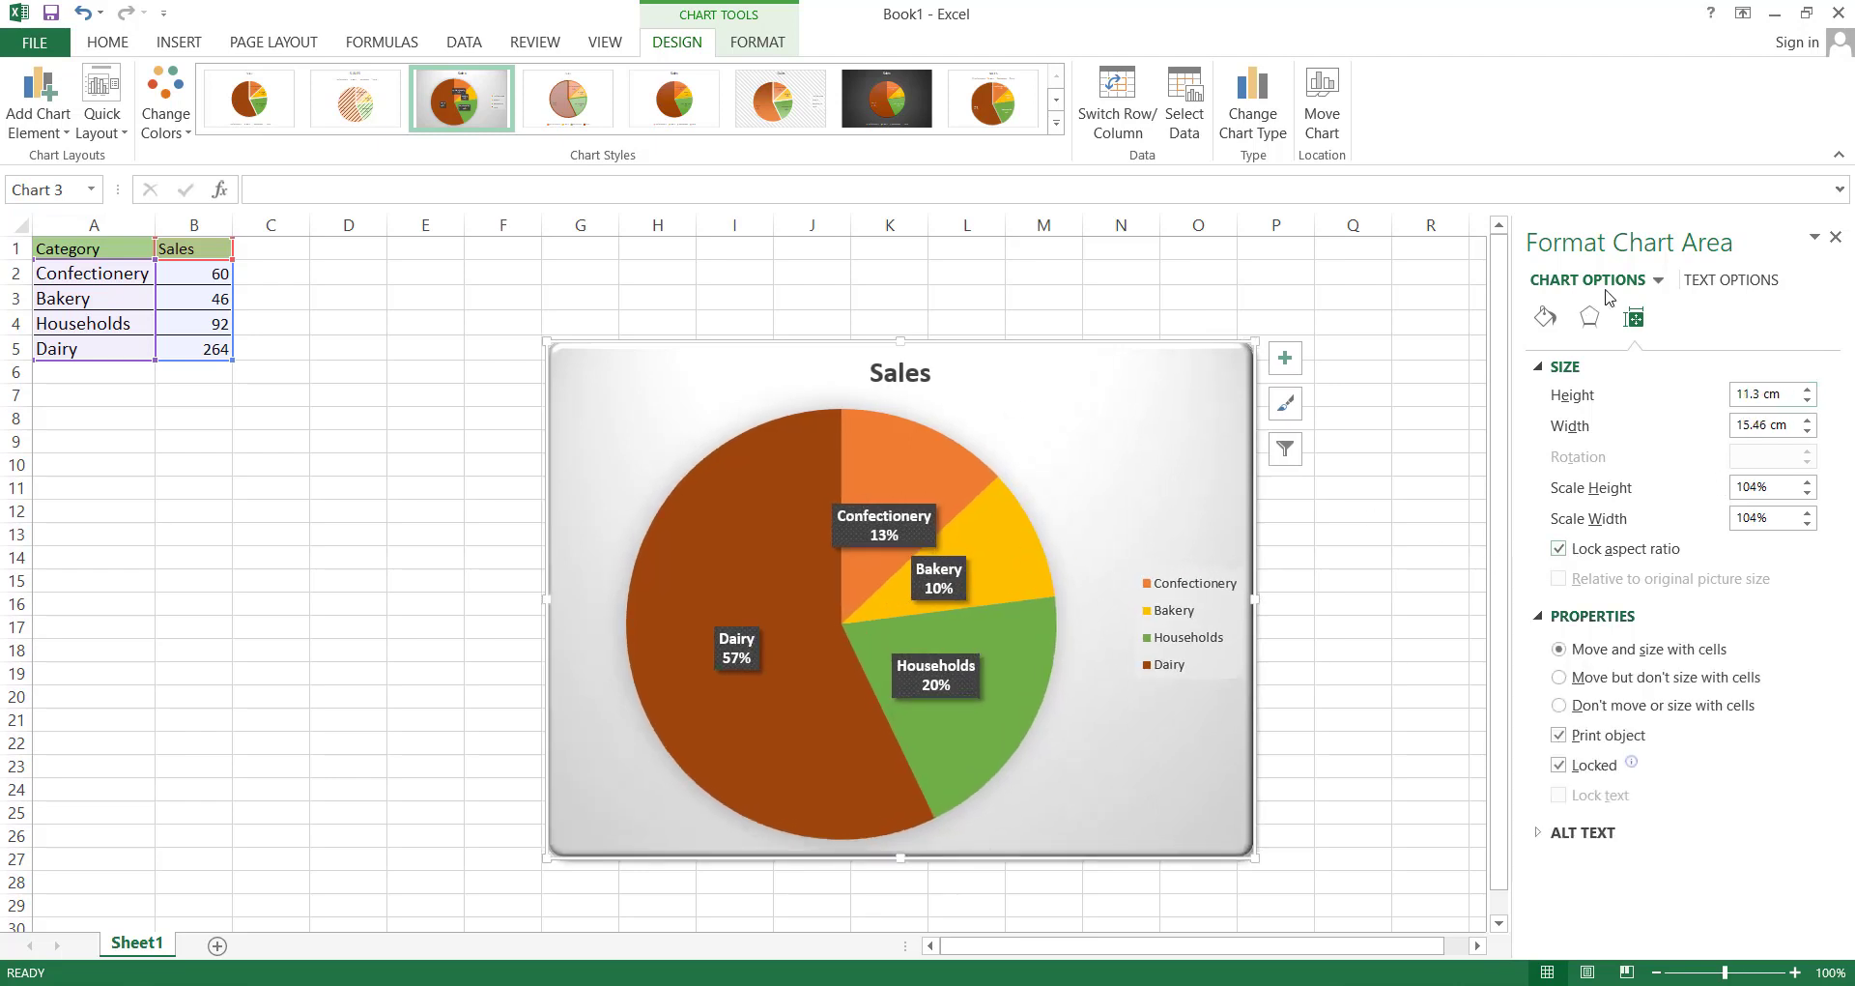
Fill all the chart's text with the gold radial gradient
{"action": "left_click", "coordinate": [1707, 286]}
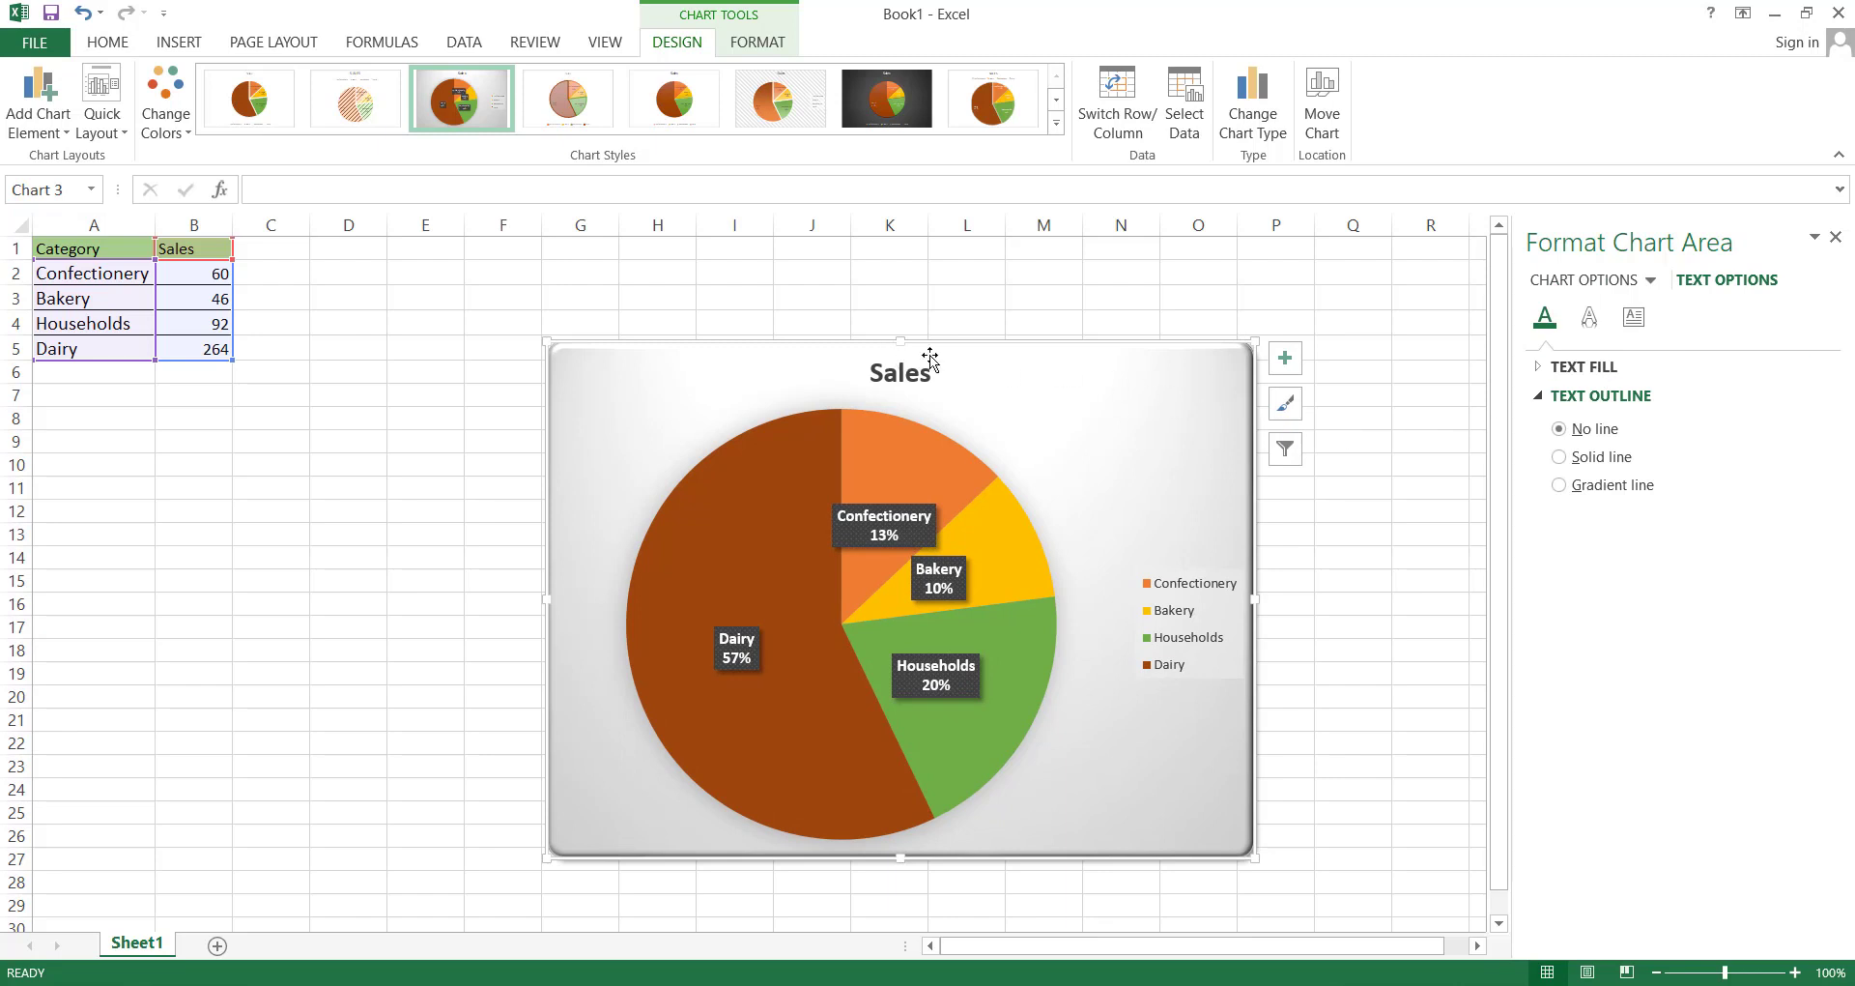
{"action": "left_click", "coordinate": [1539, 372]}
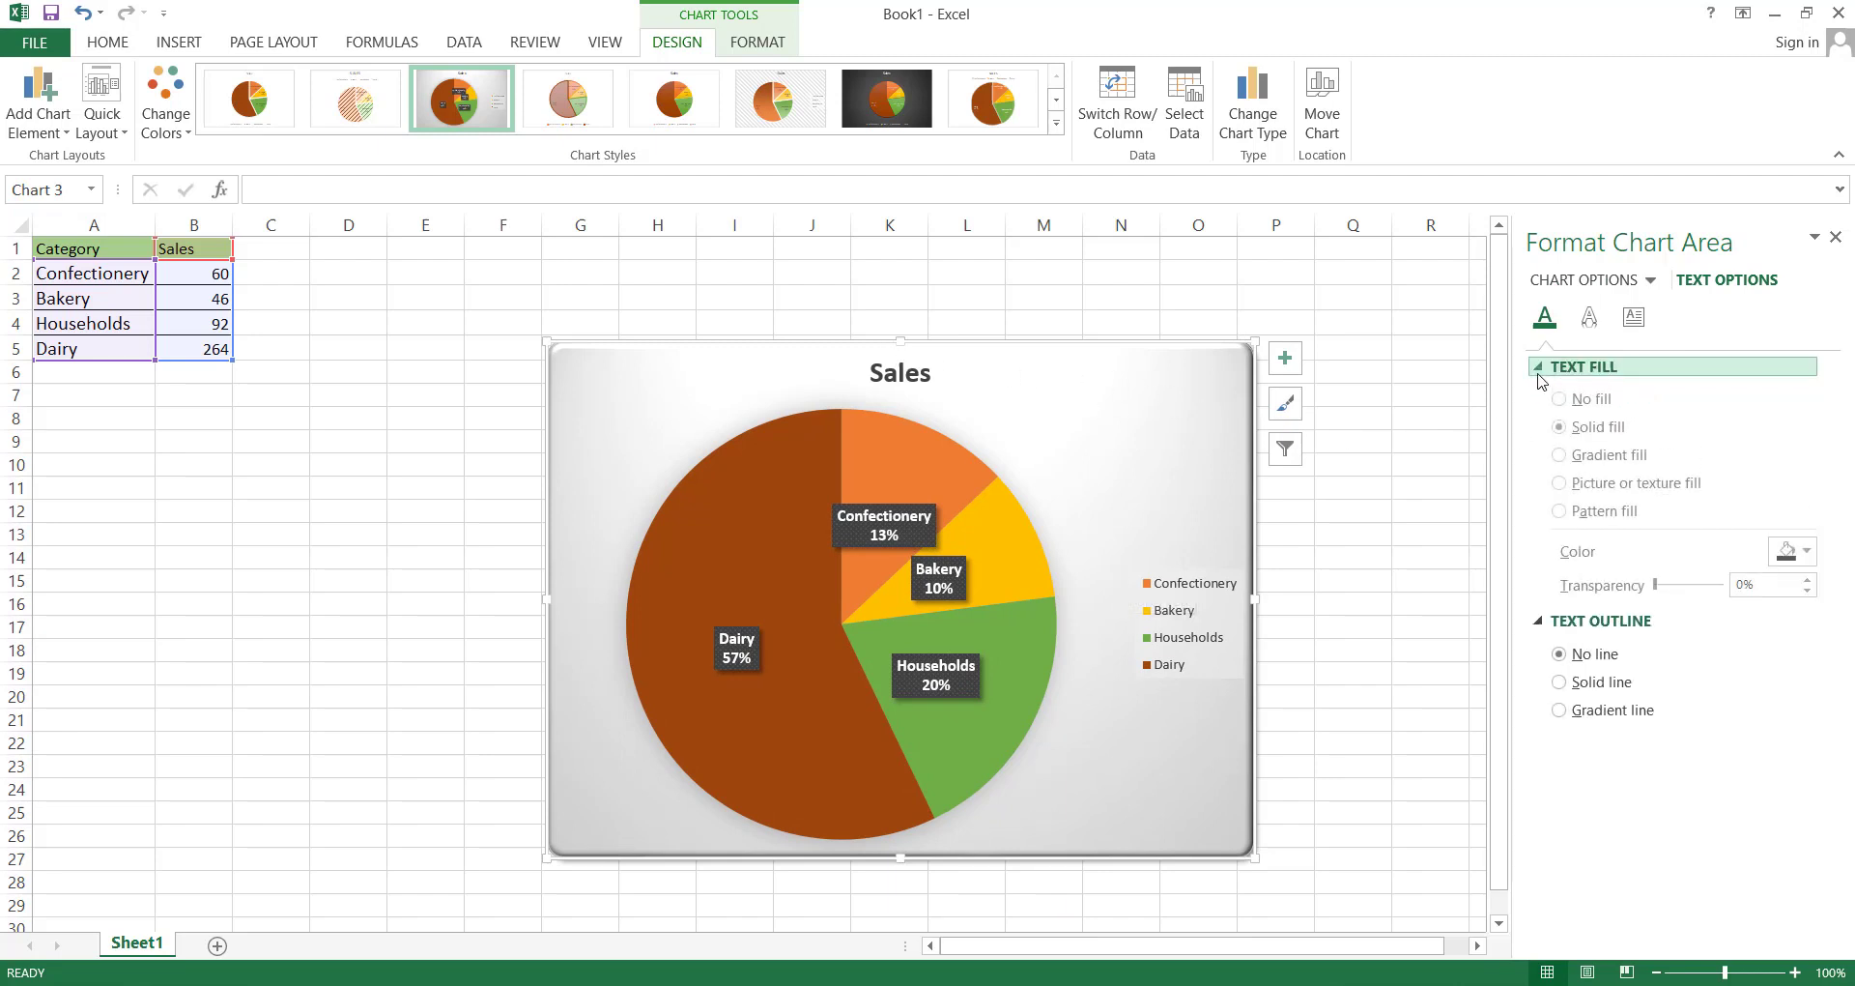
{"action": "left_click", "coordinate": [1561, 458]}
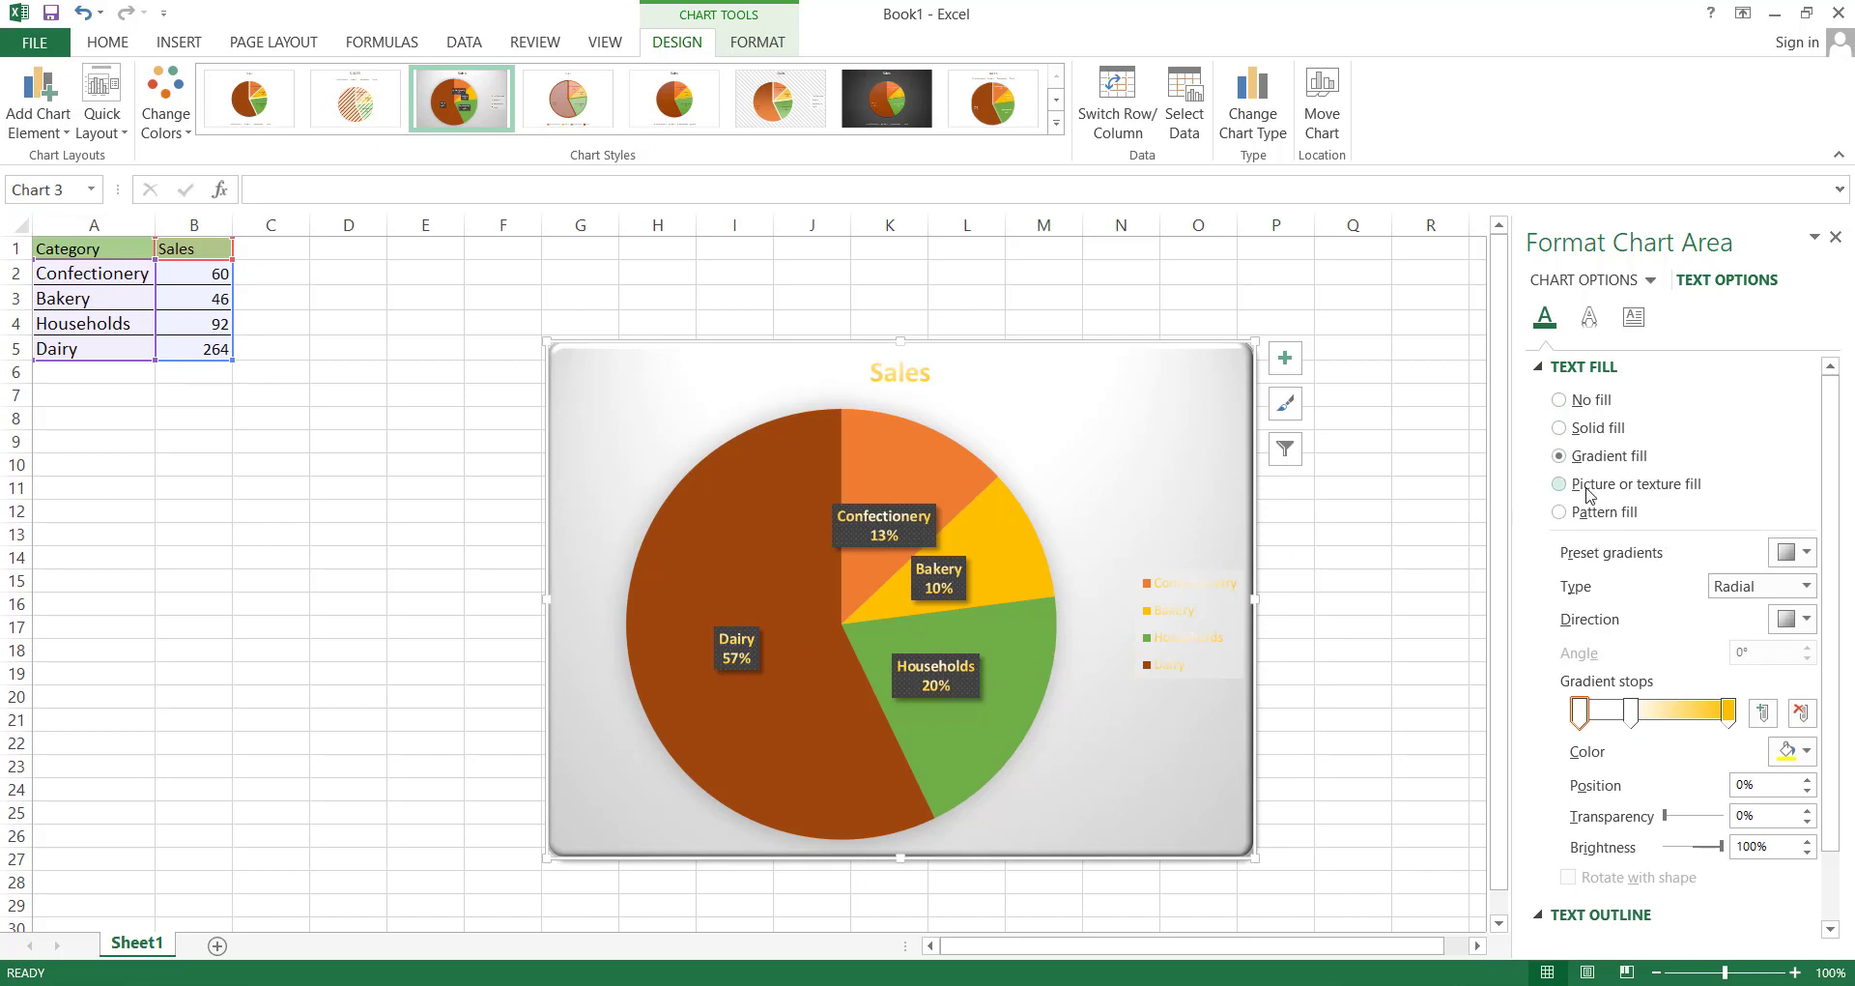
Try a dark wood texture on the chart's text, and fill the text with the light blue paper texture
{"action": "left_click", "coordinate": [1561, 484]}
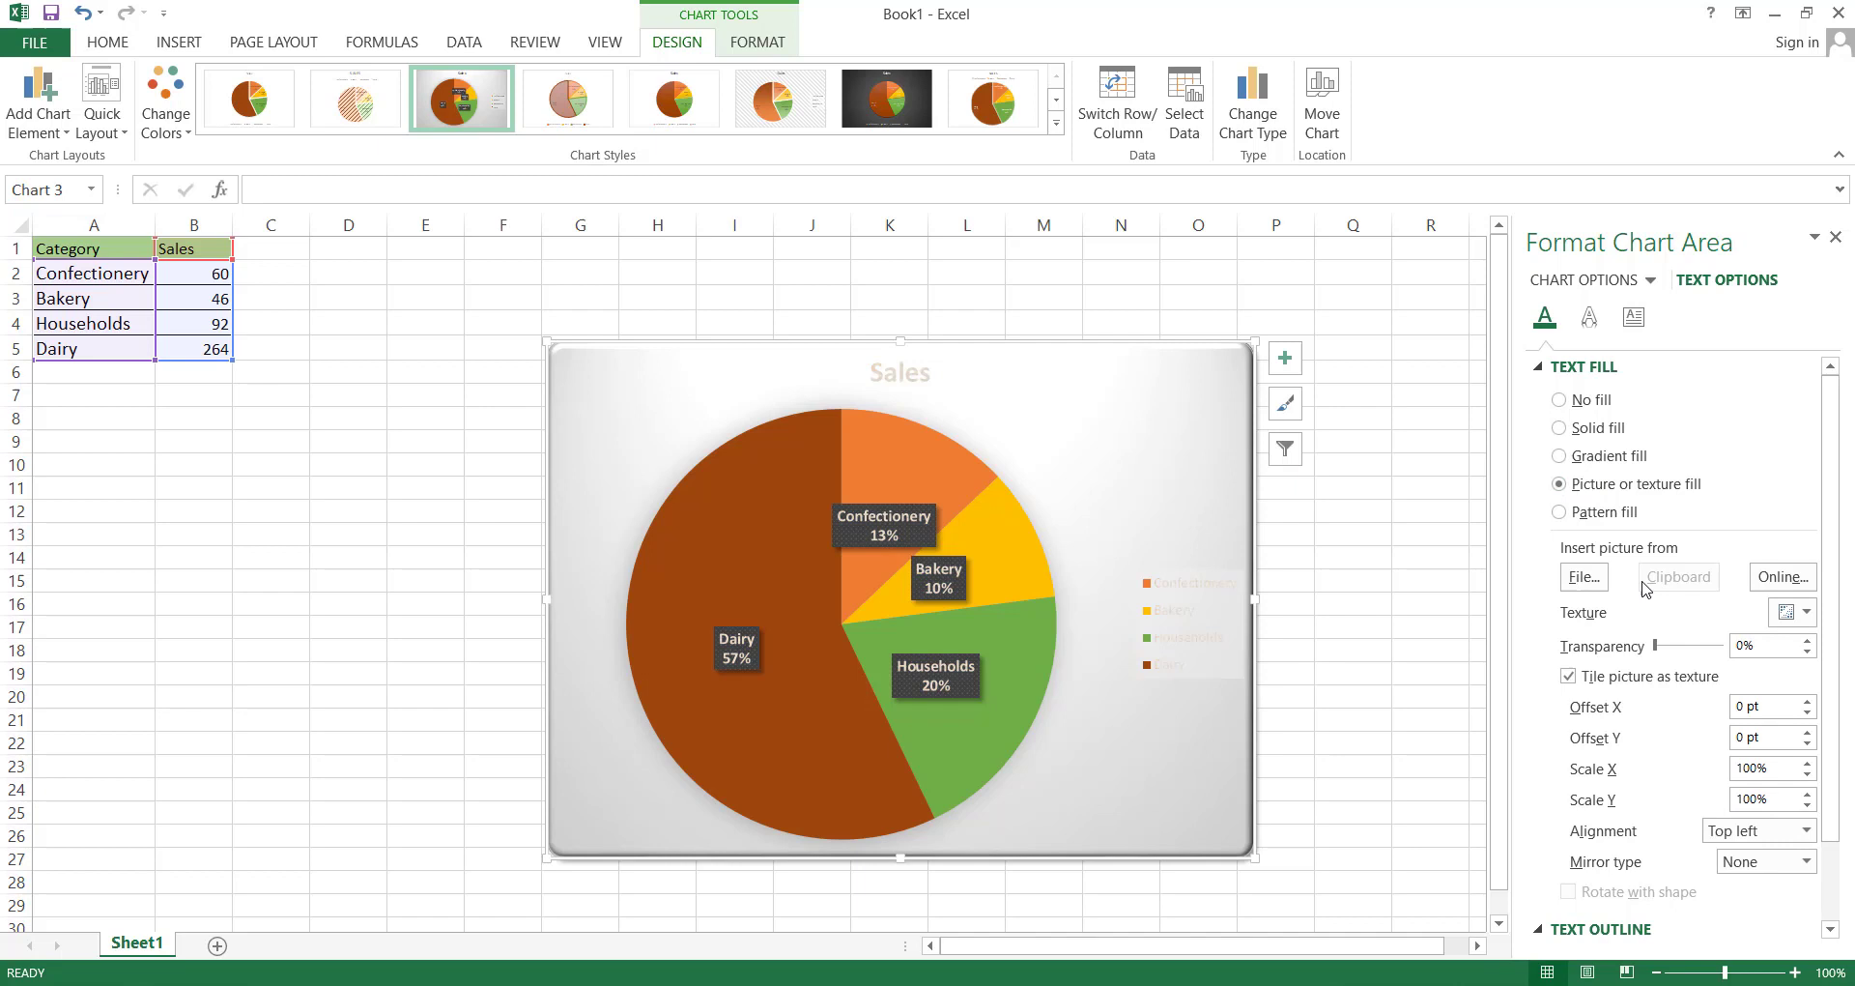
{"action": "left_click", "coordinate": [1798, 612]}
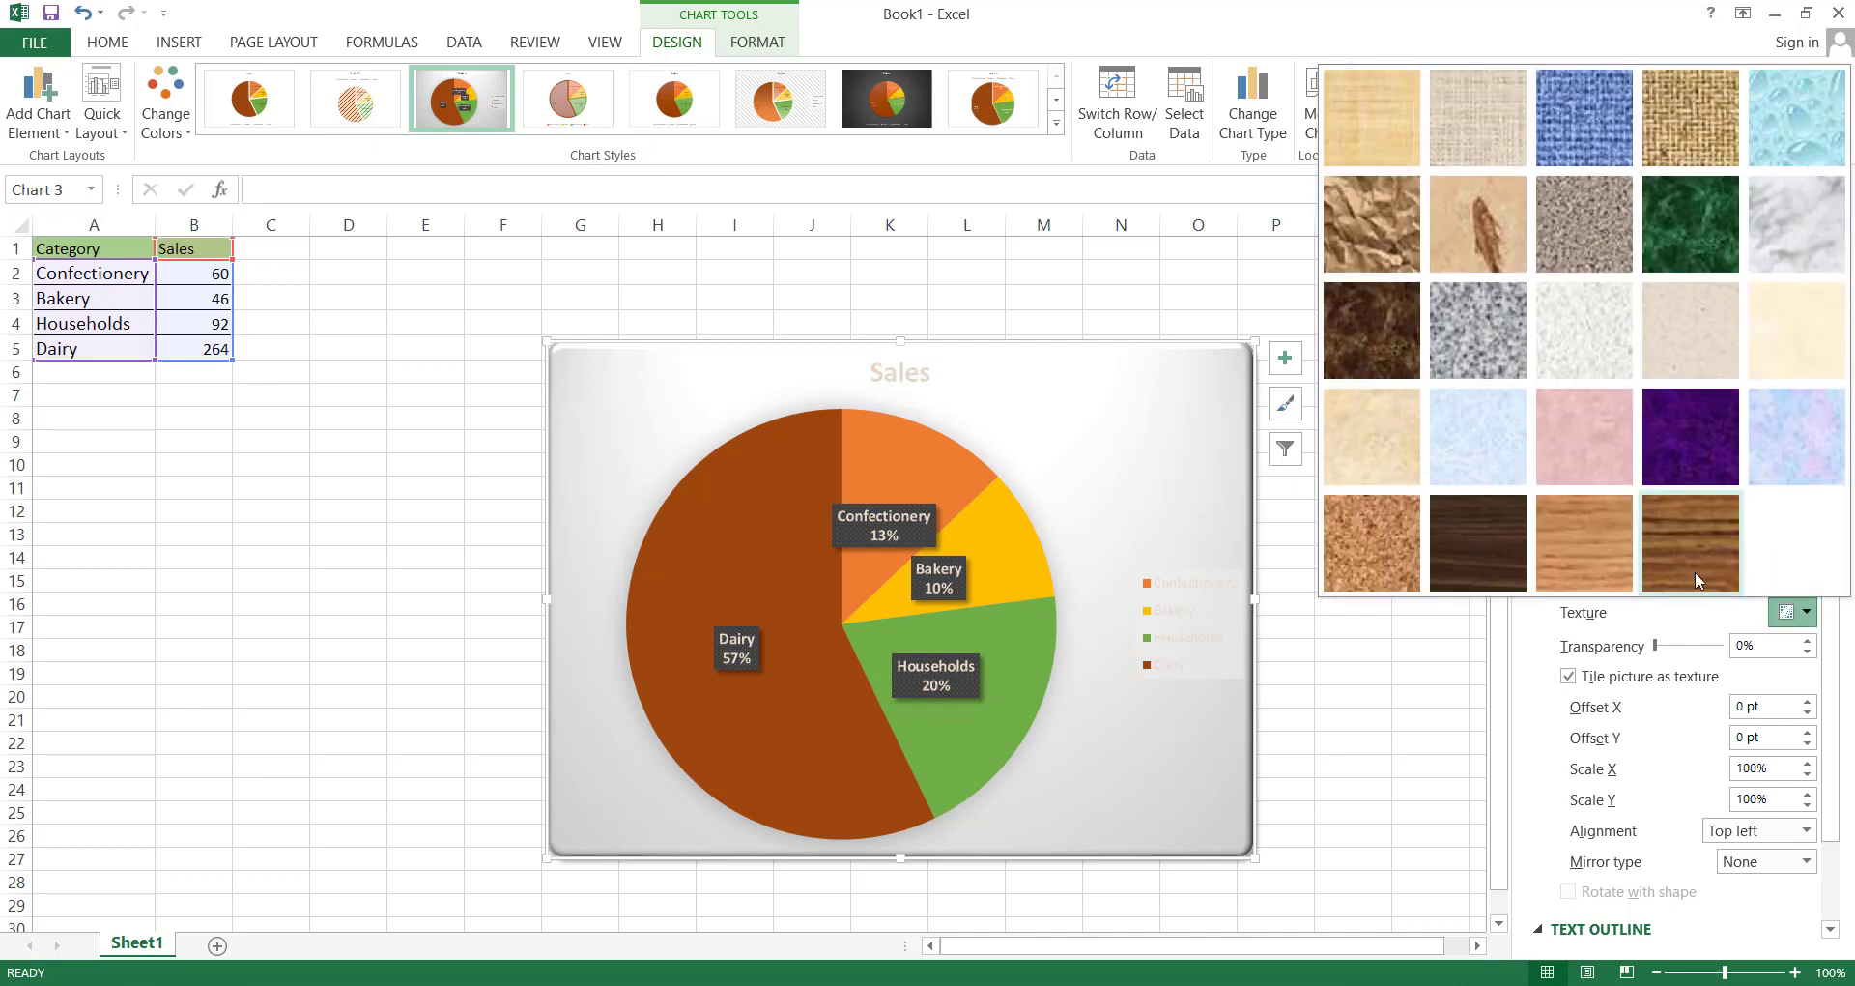
{"action": "left_click", "coordinate": [1551, 553]}
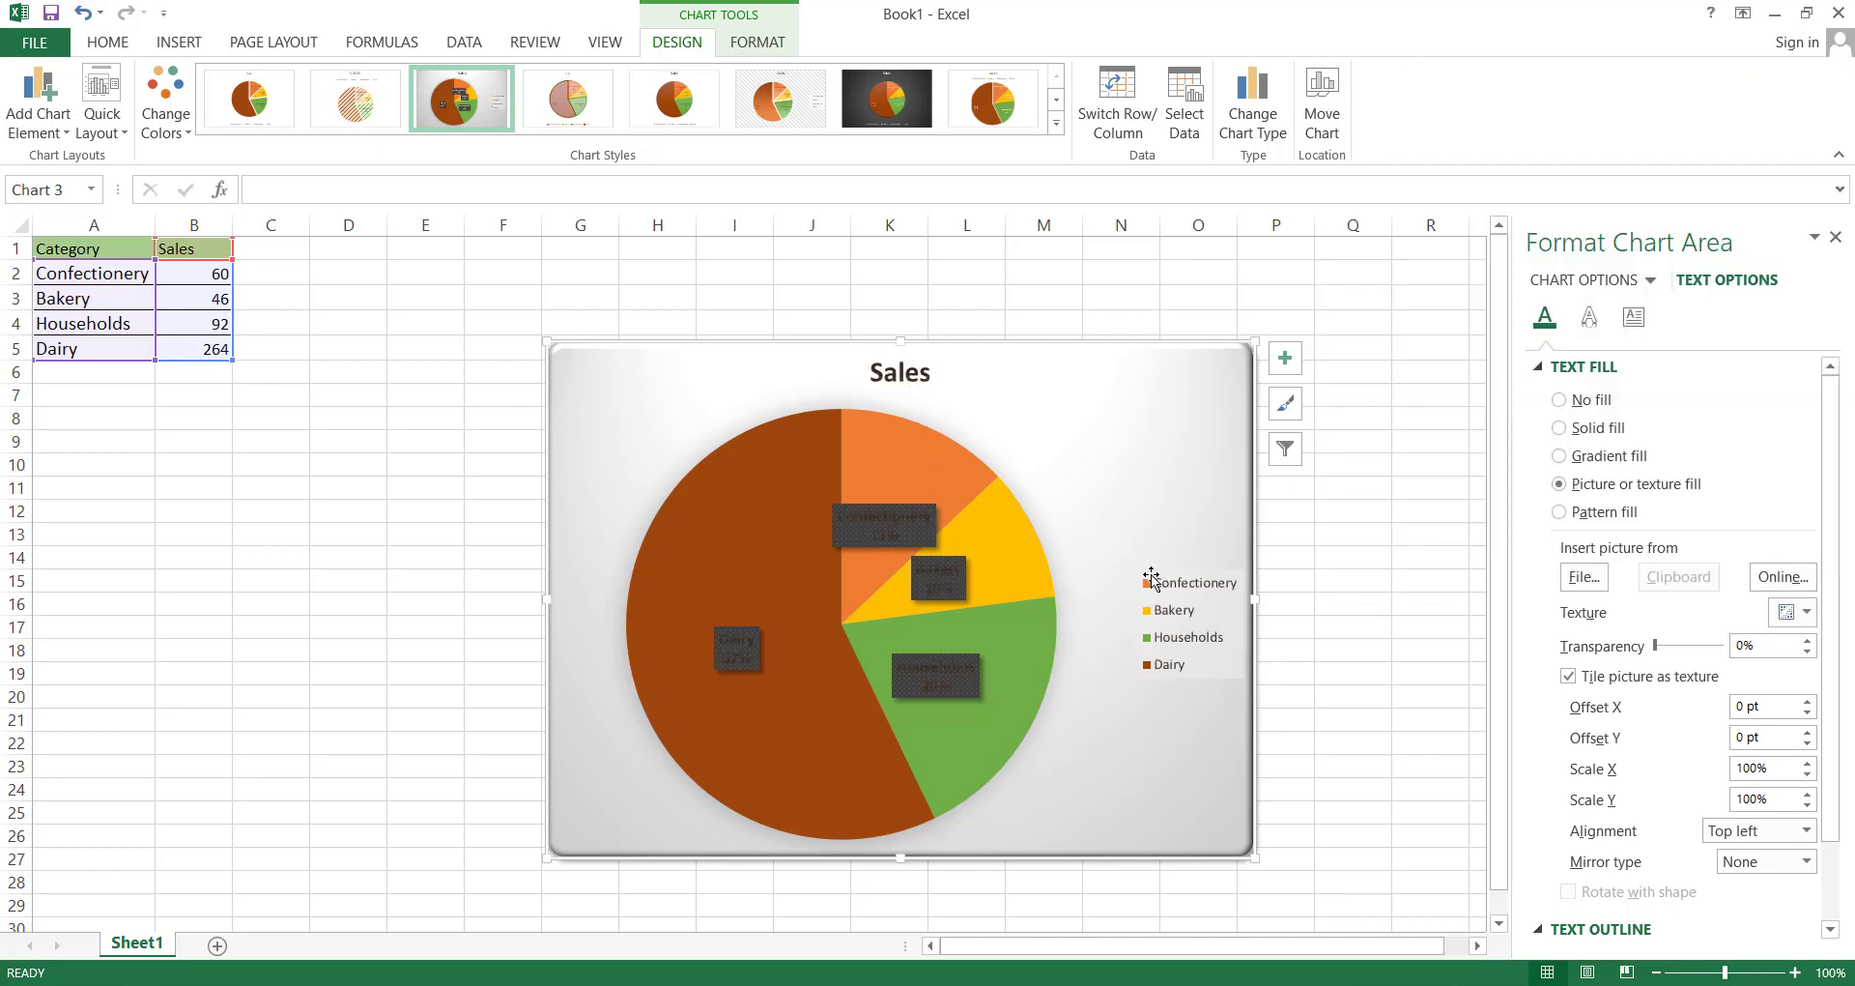
{"action": "left_click", "coordinate": [1783, 615]}
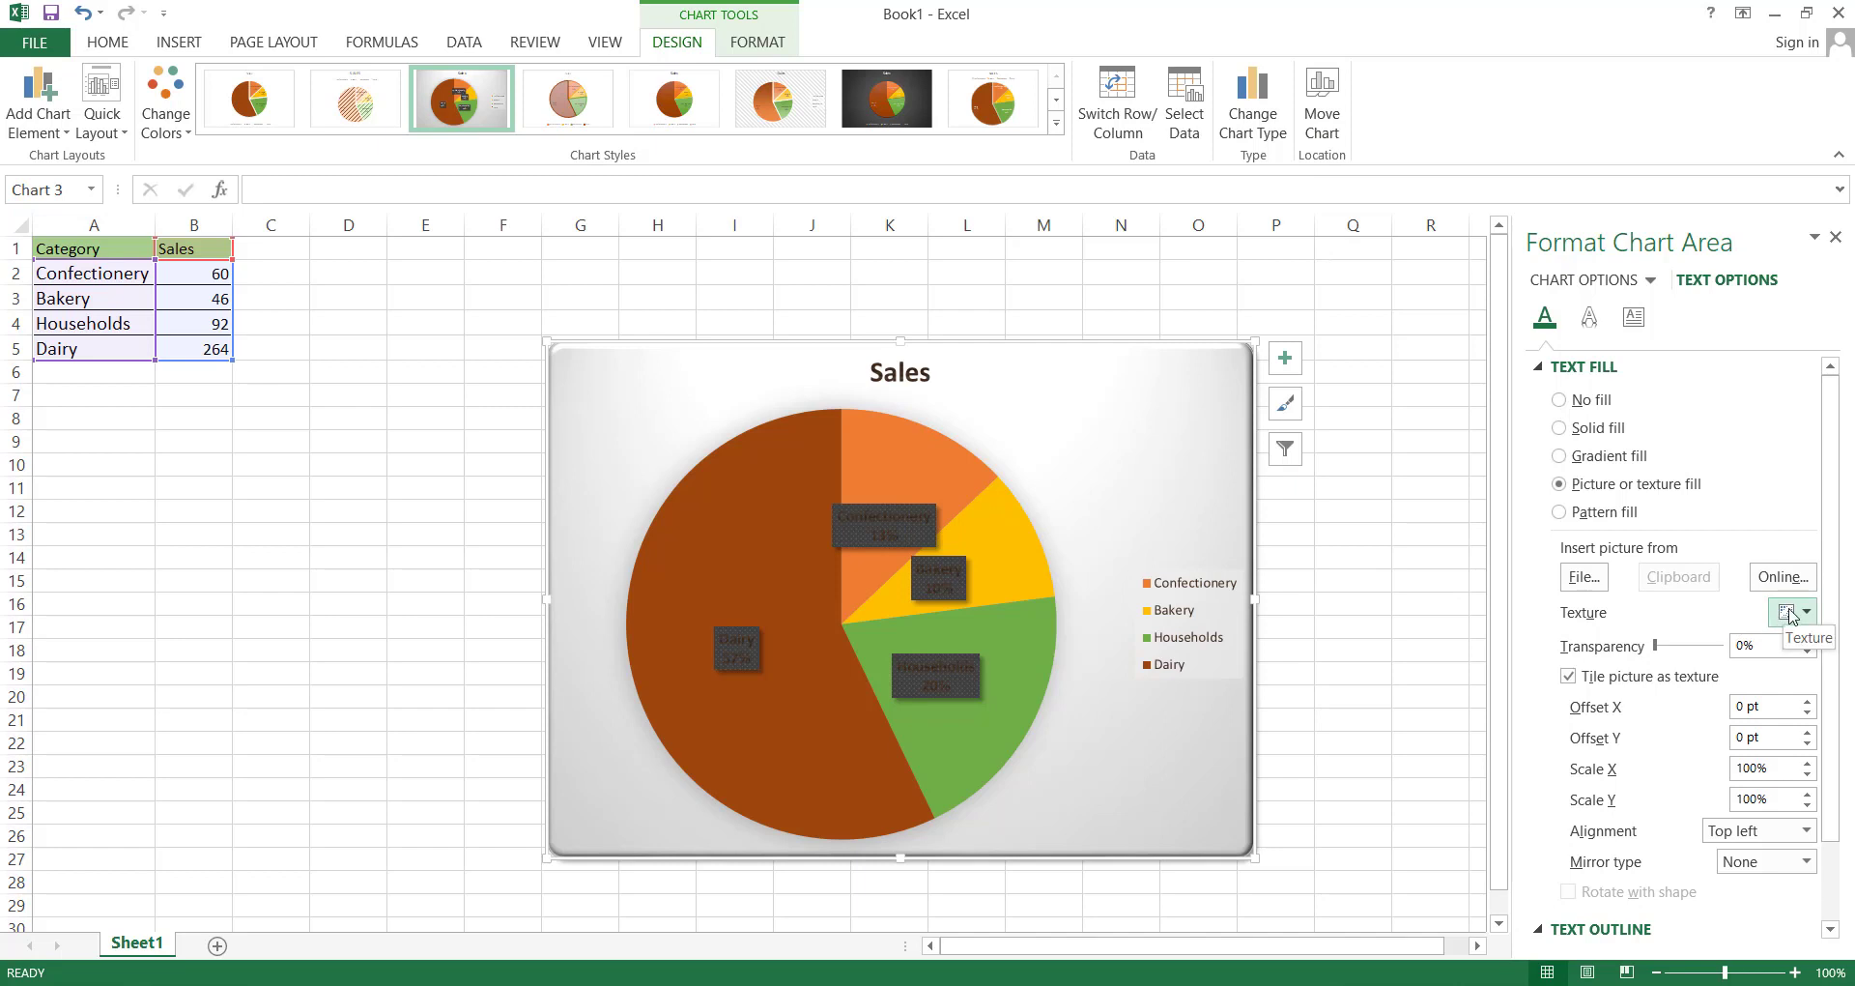
{"action": "left_click", "coordinate": [1505, 470]}
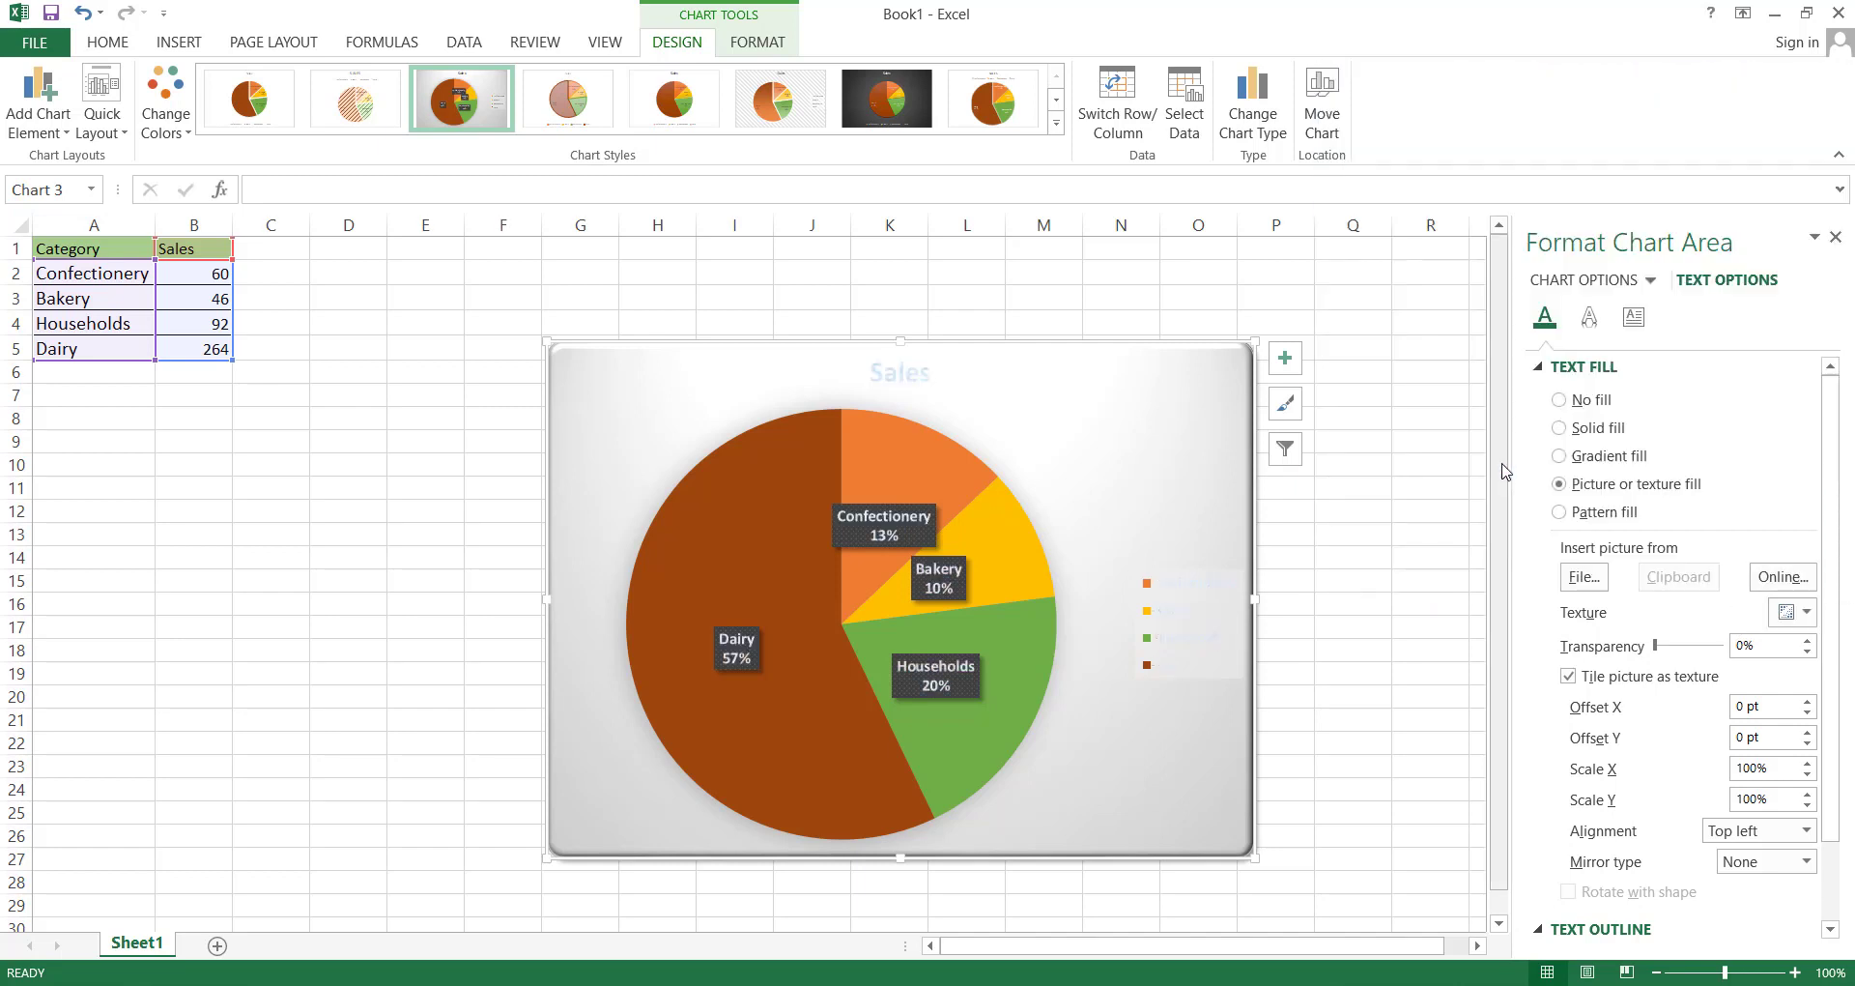
Select the chart title as the formatting target and give its text a solid black fill
{"action": "left_click", "coordinate": [1645, 281]}
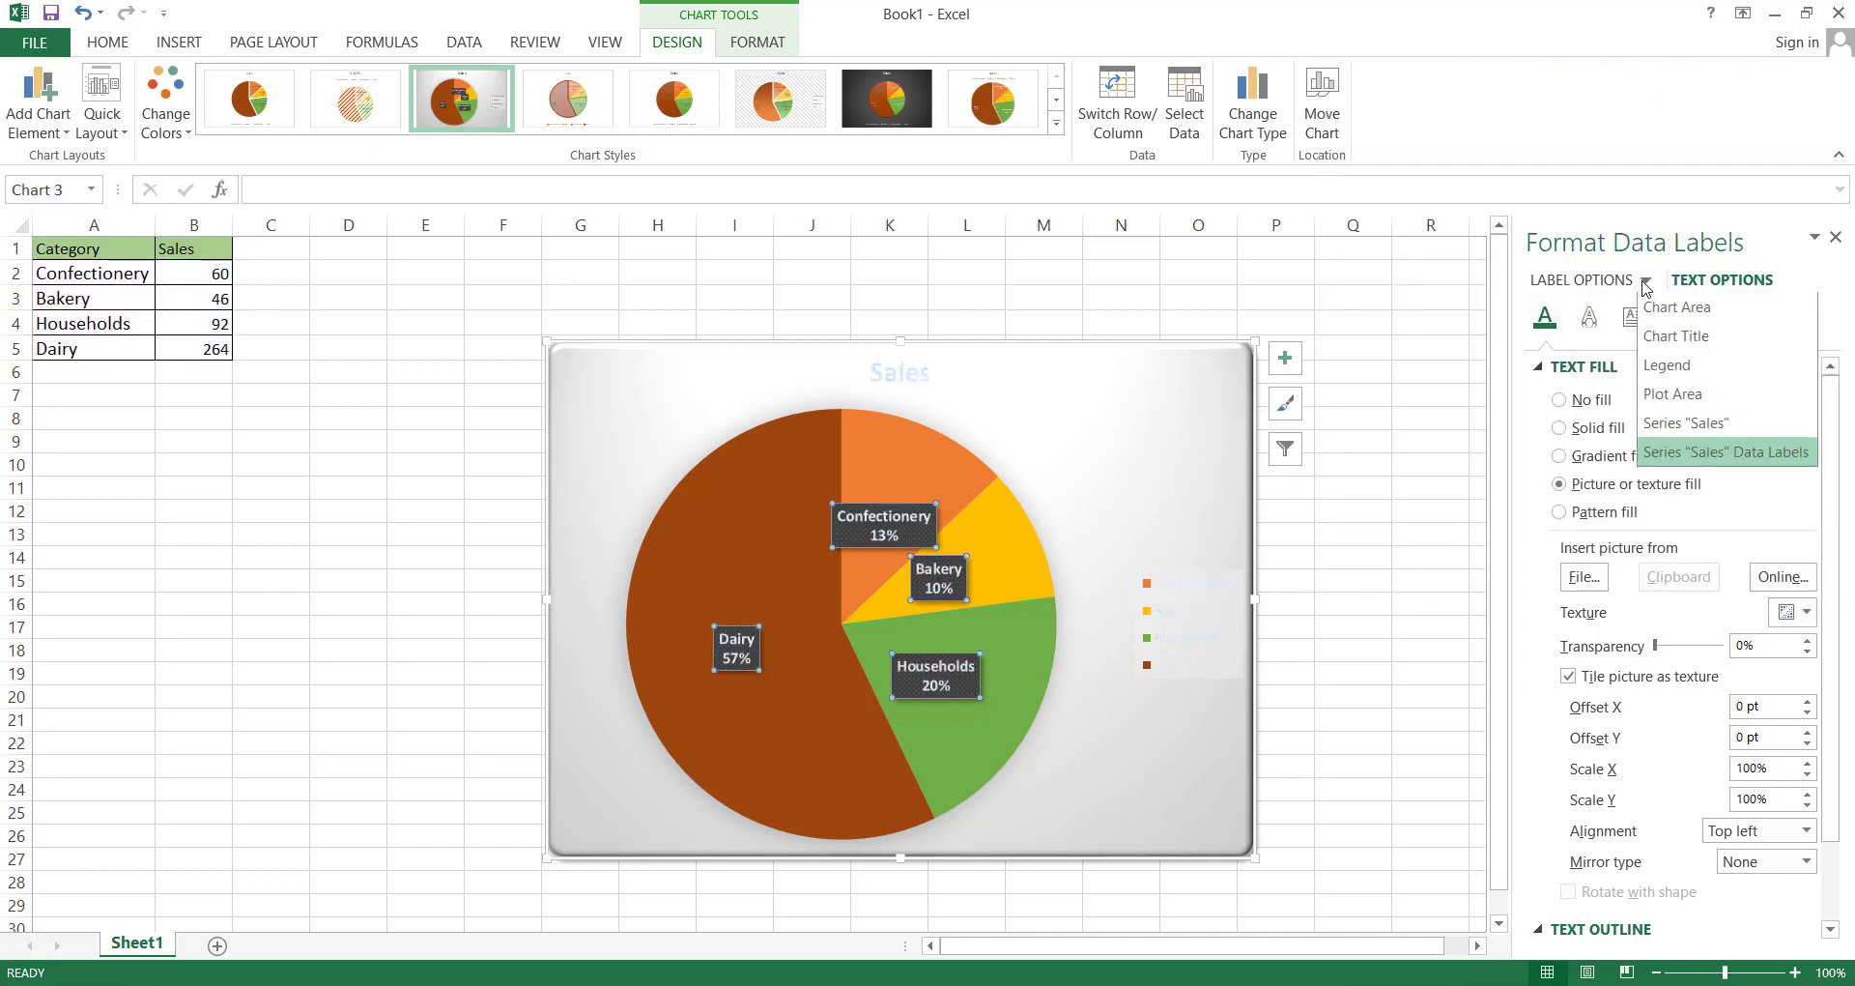
{"action": "left_click", "coordinate": [1683, 337]}
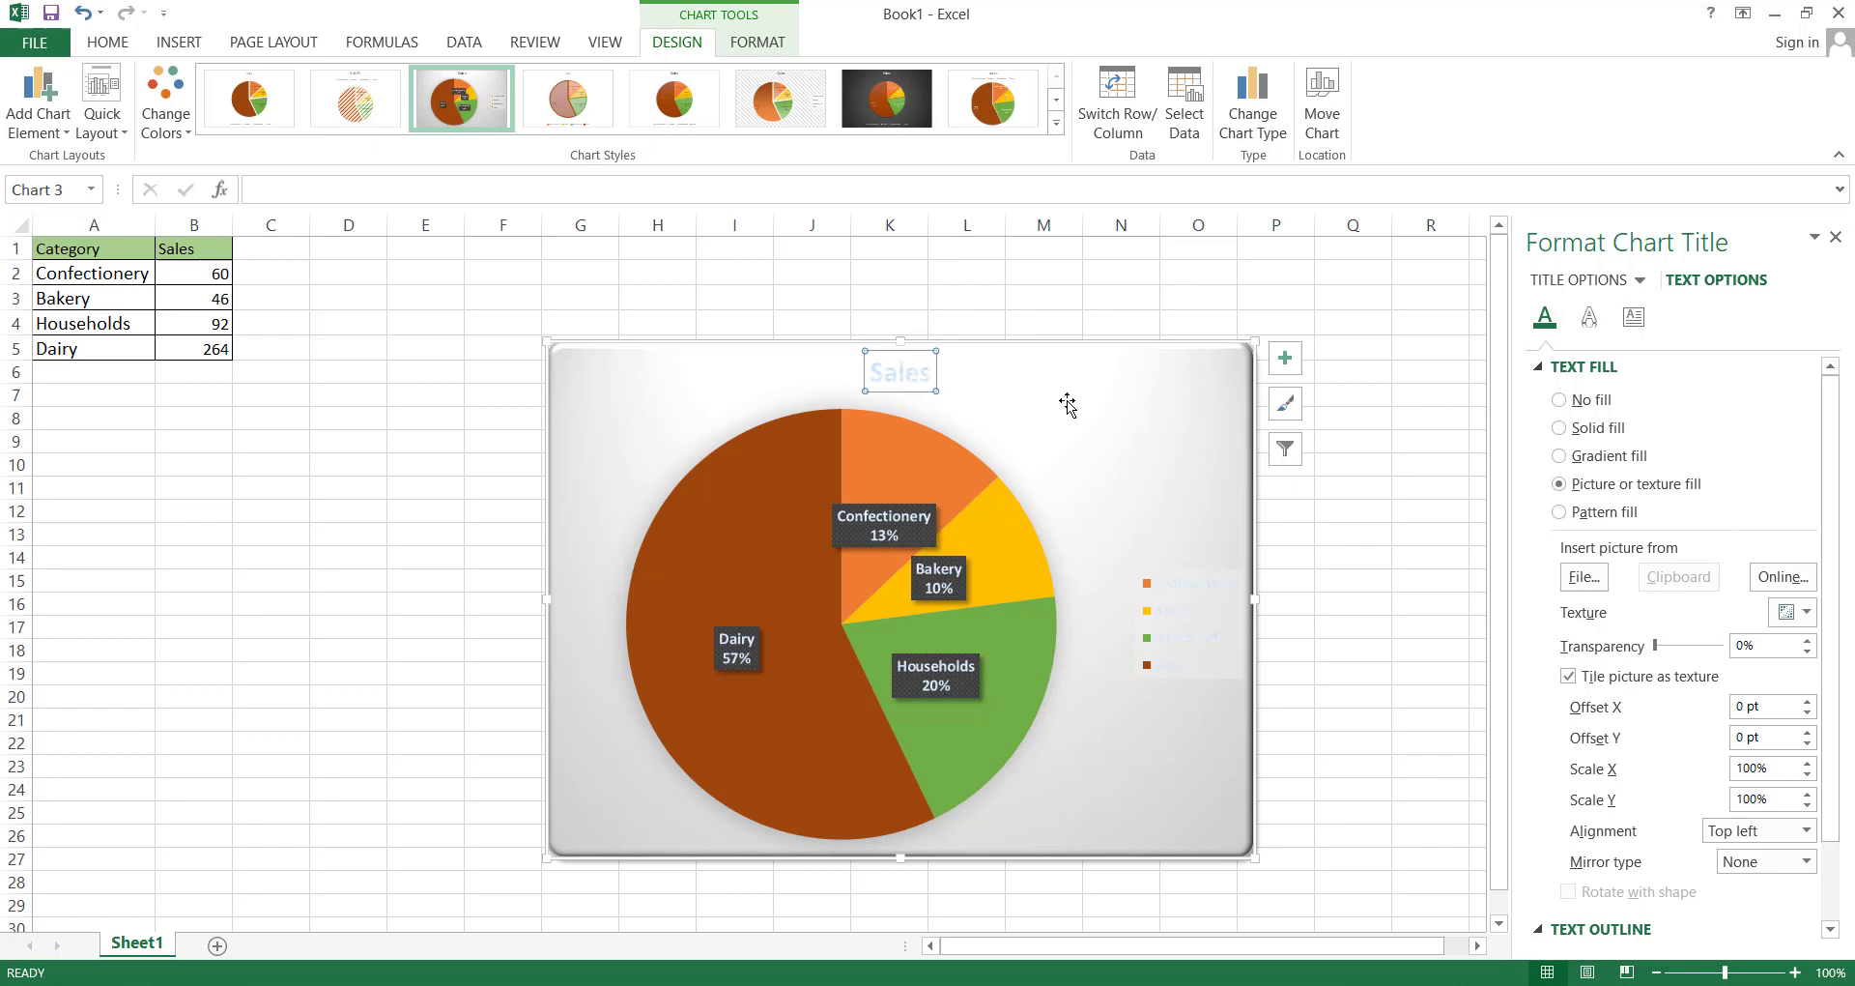
{"action": "left_click", "coordinate": [1577, 426]}
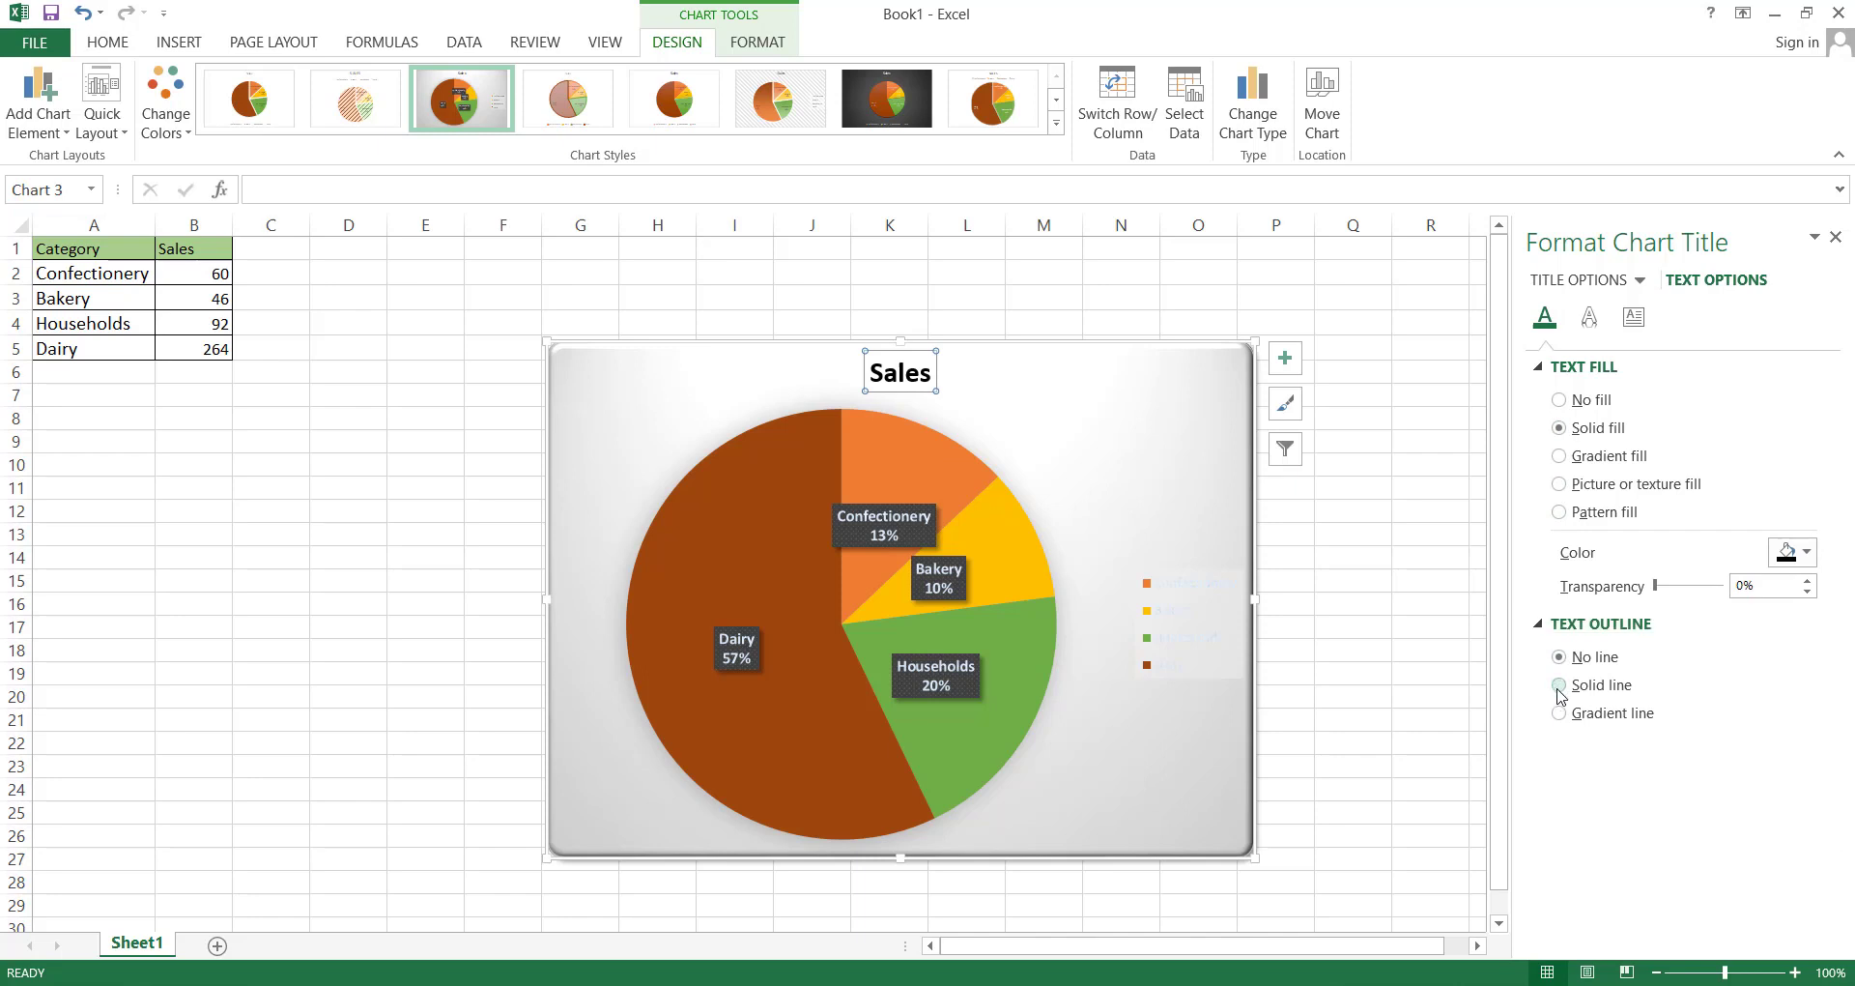
Try a solid outline on the chart title's text, remove it, and apply a linear gold preset gradient outline
{"action": "left_click", "coordinate": [1560, 684]}
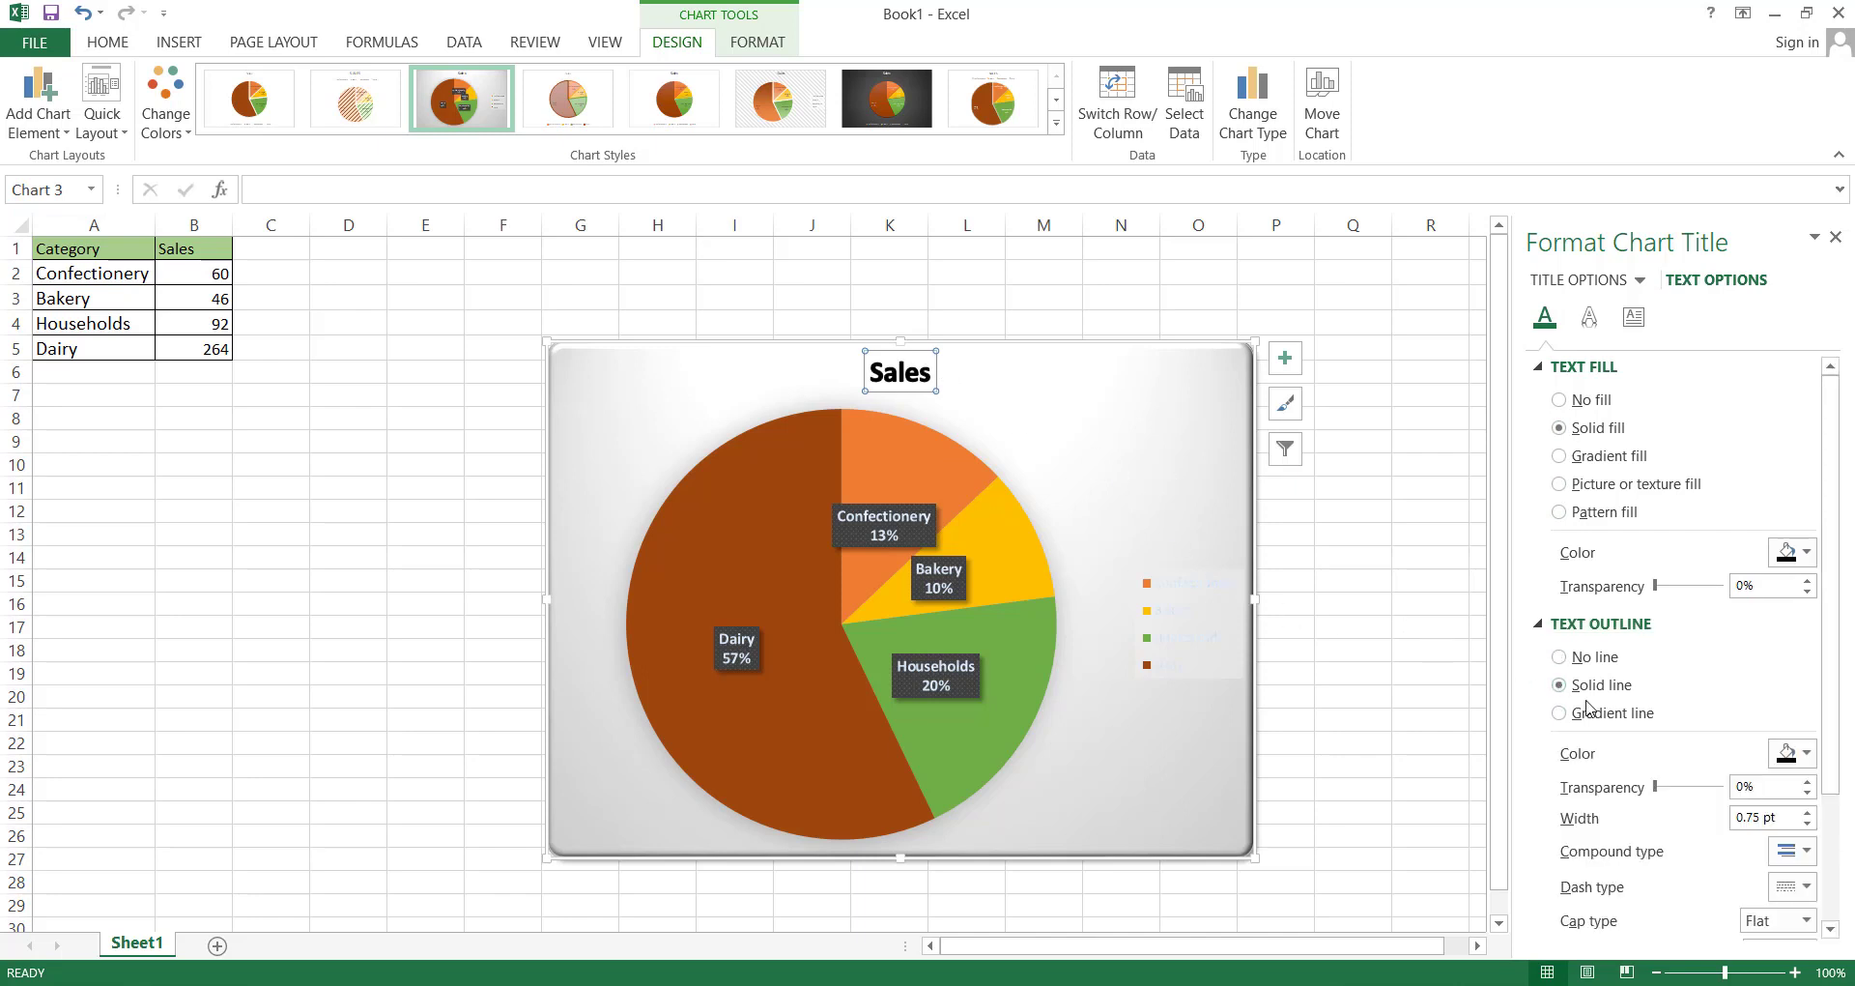
{"action": "left_click", "coordinate": [1560, 657]}
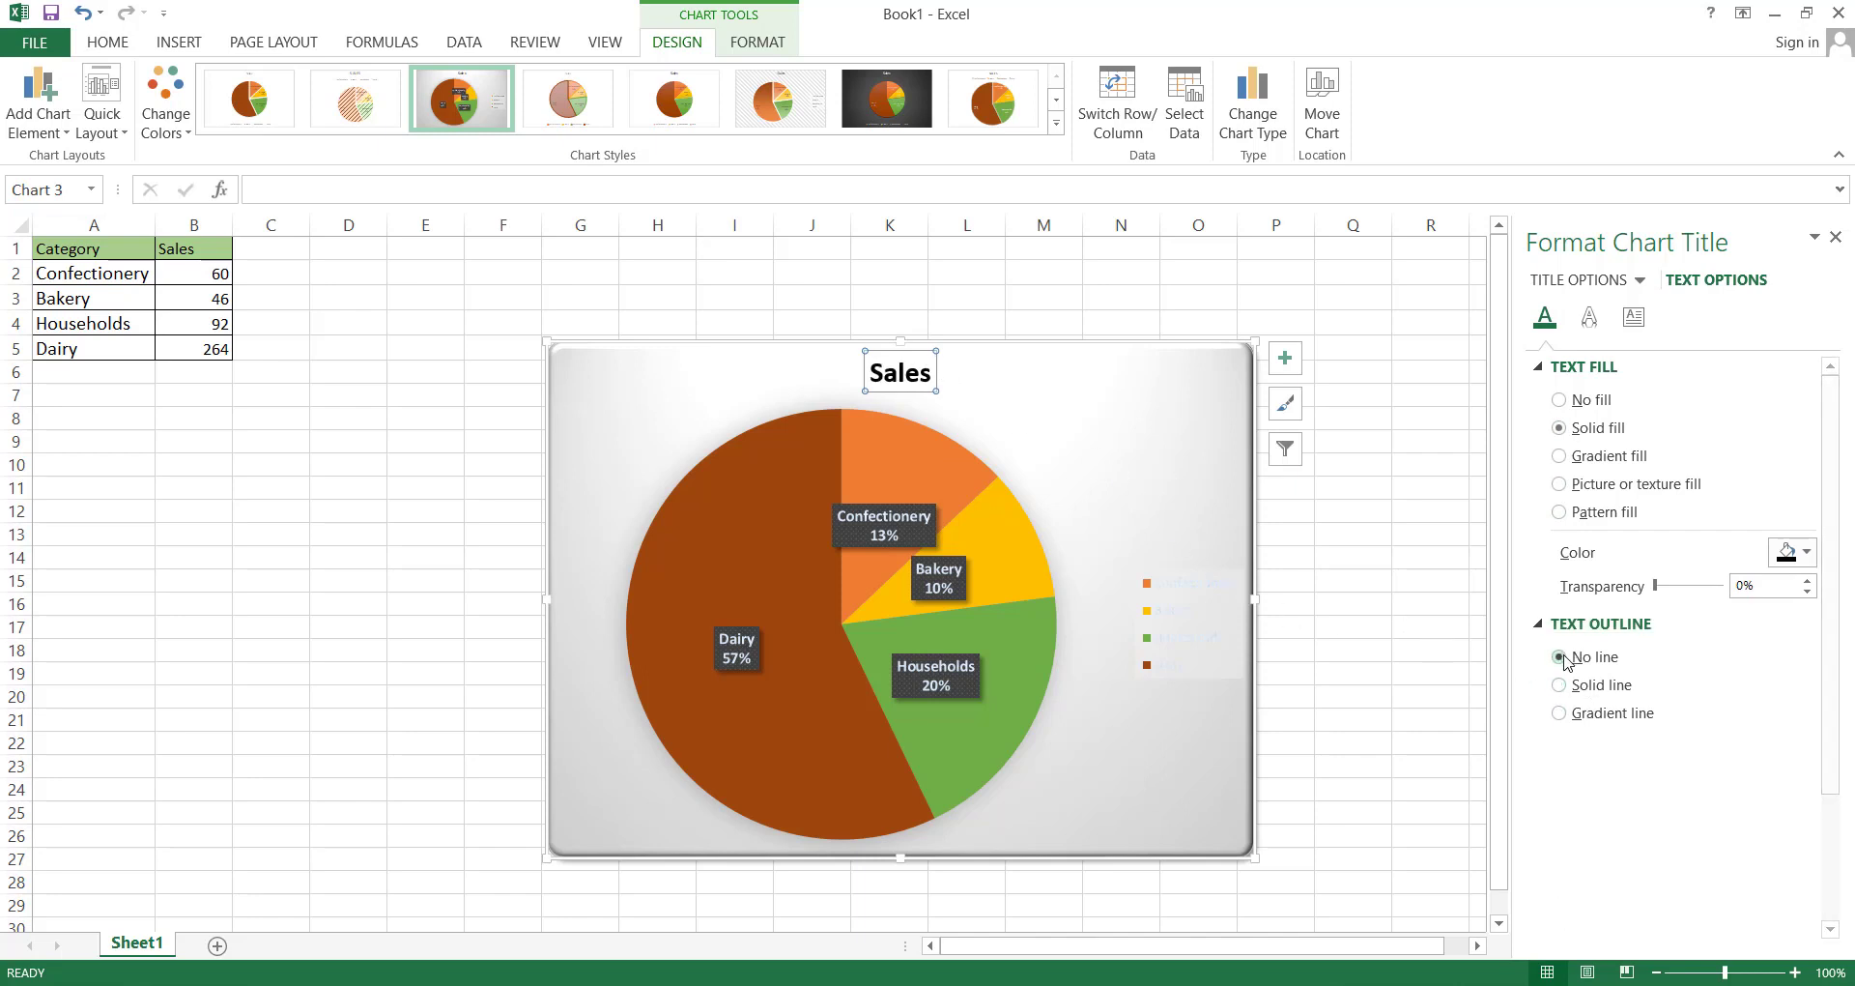
{"action": "left_click", "coordinate": [1560, 714]}
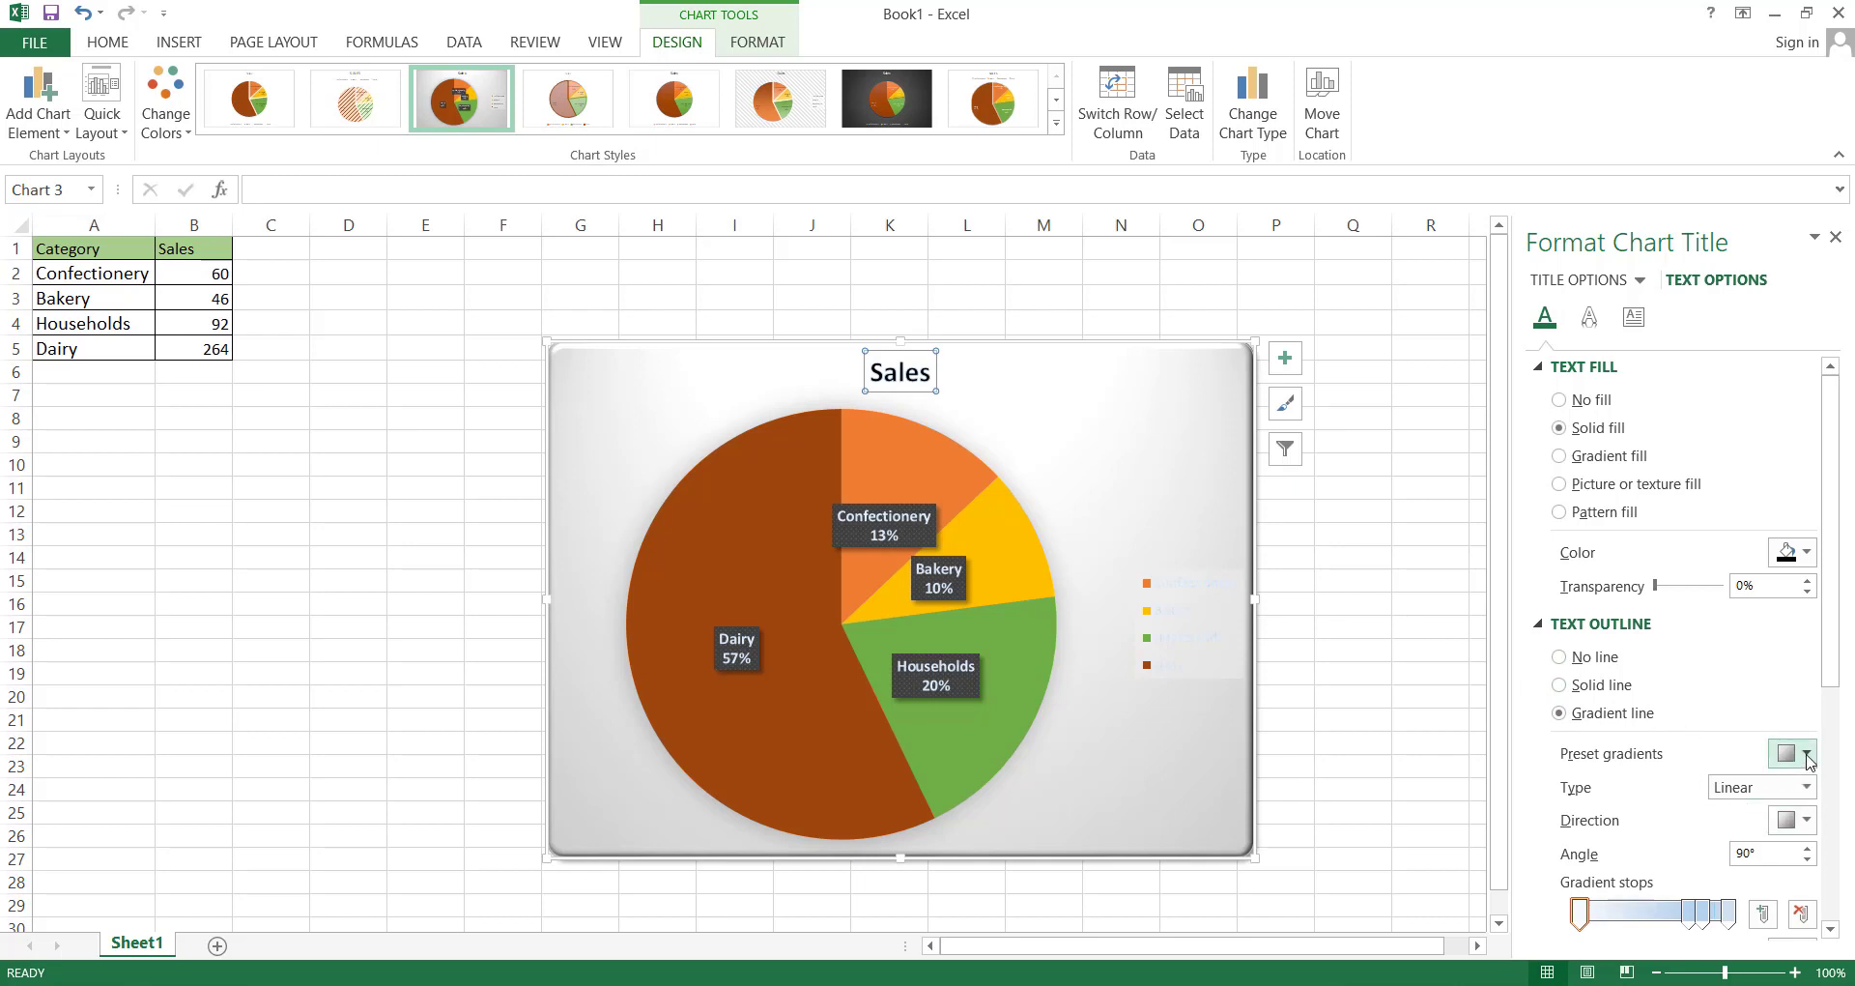
{"action": "left_click", "coordinate": [1807, 755]}
{"action": "left_click", "coordinate": [1675, 622]}
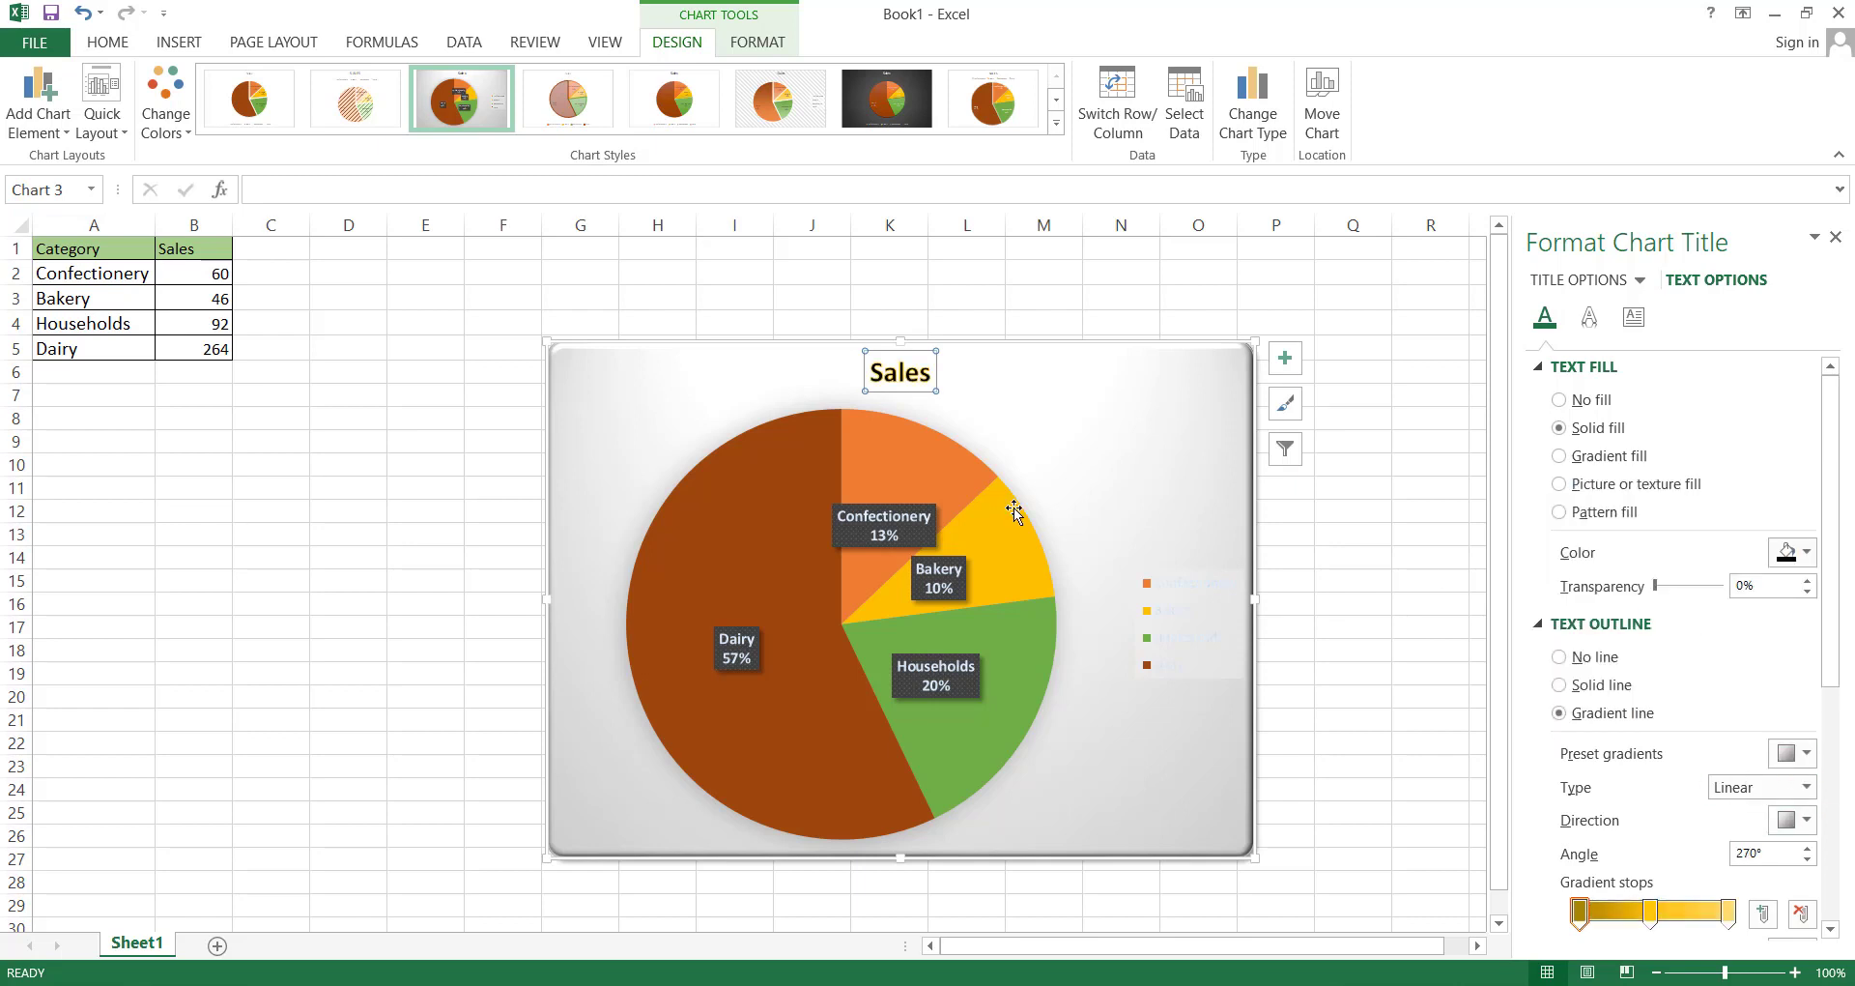
Remove the outline from the chart title's text, try an outer shadow preset on it, and clear that shadow
{"action": "left_click", "coordinate": [1560, 658]}
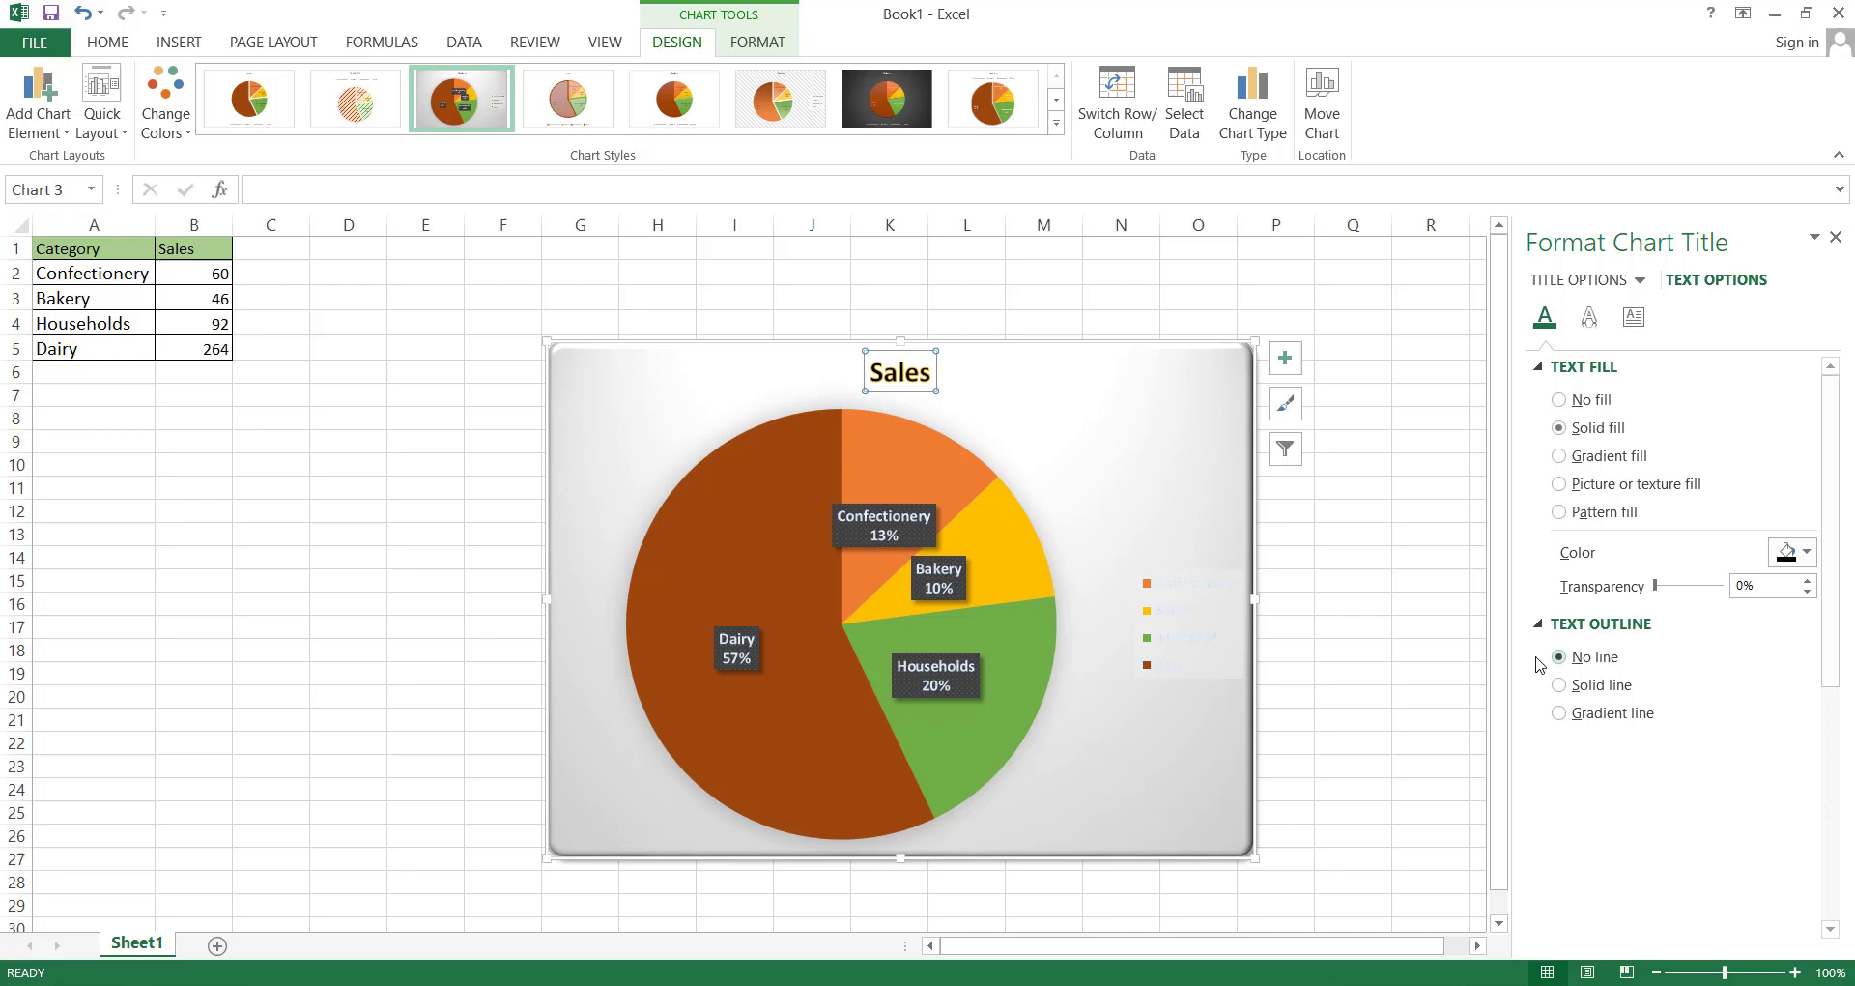
{"action": "left_click", "coordinate": [1590, 319]}
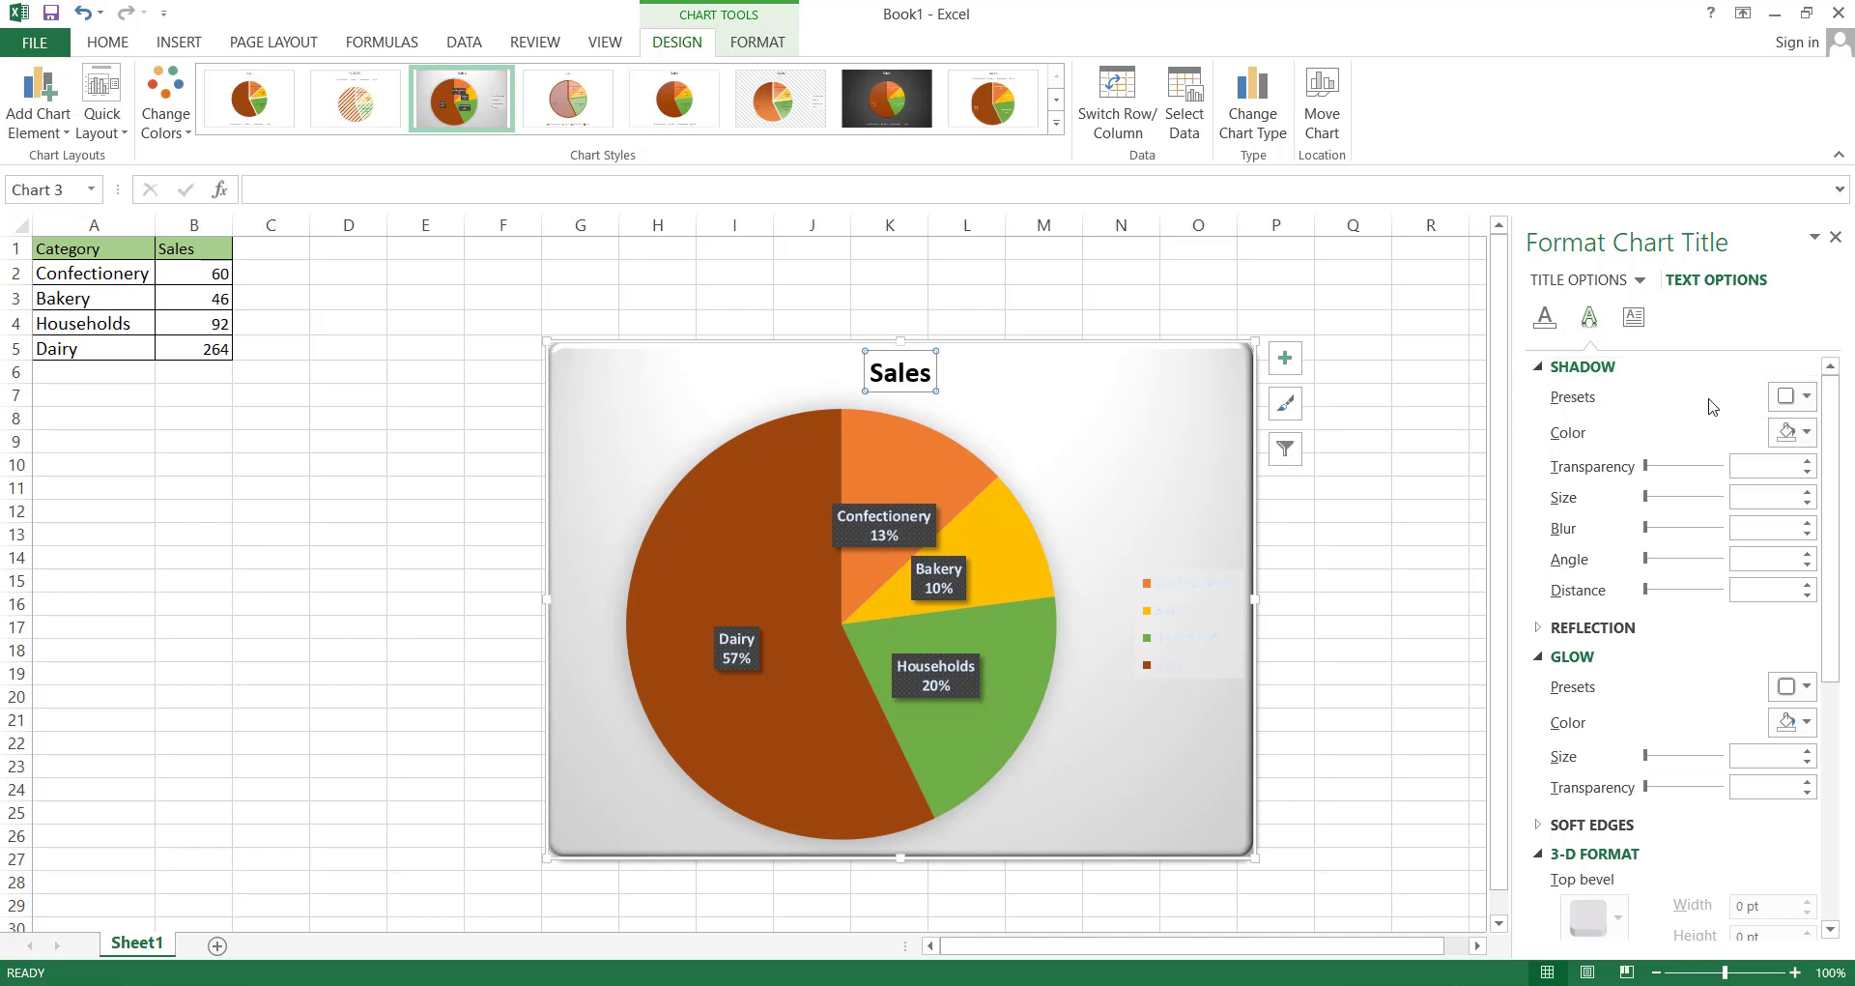
{"action": "left_click", "coordinate": [1797, 401]}
{"action": "left_click", "coordinate": [1663, 575]}
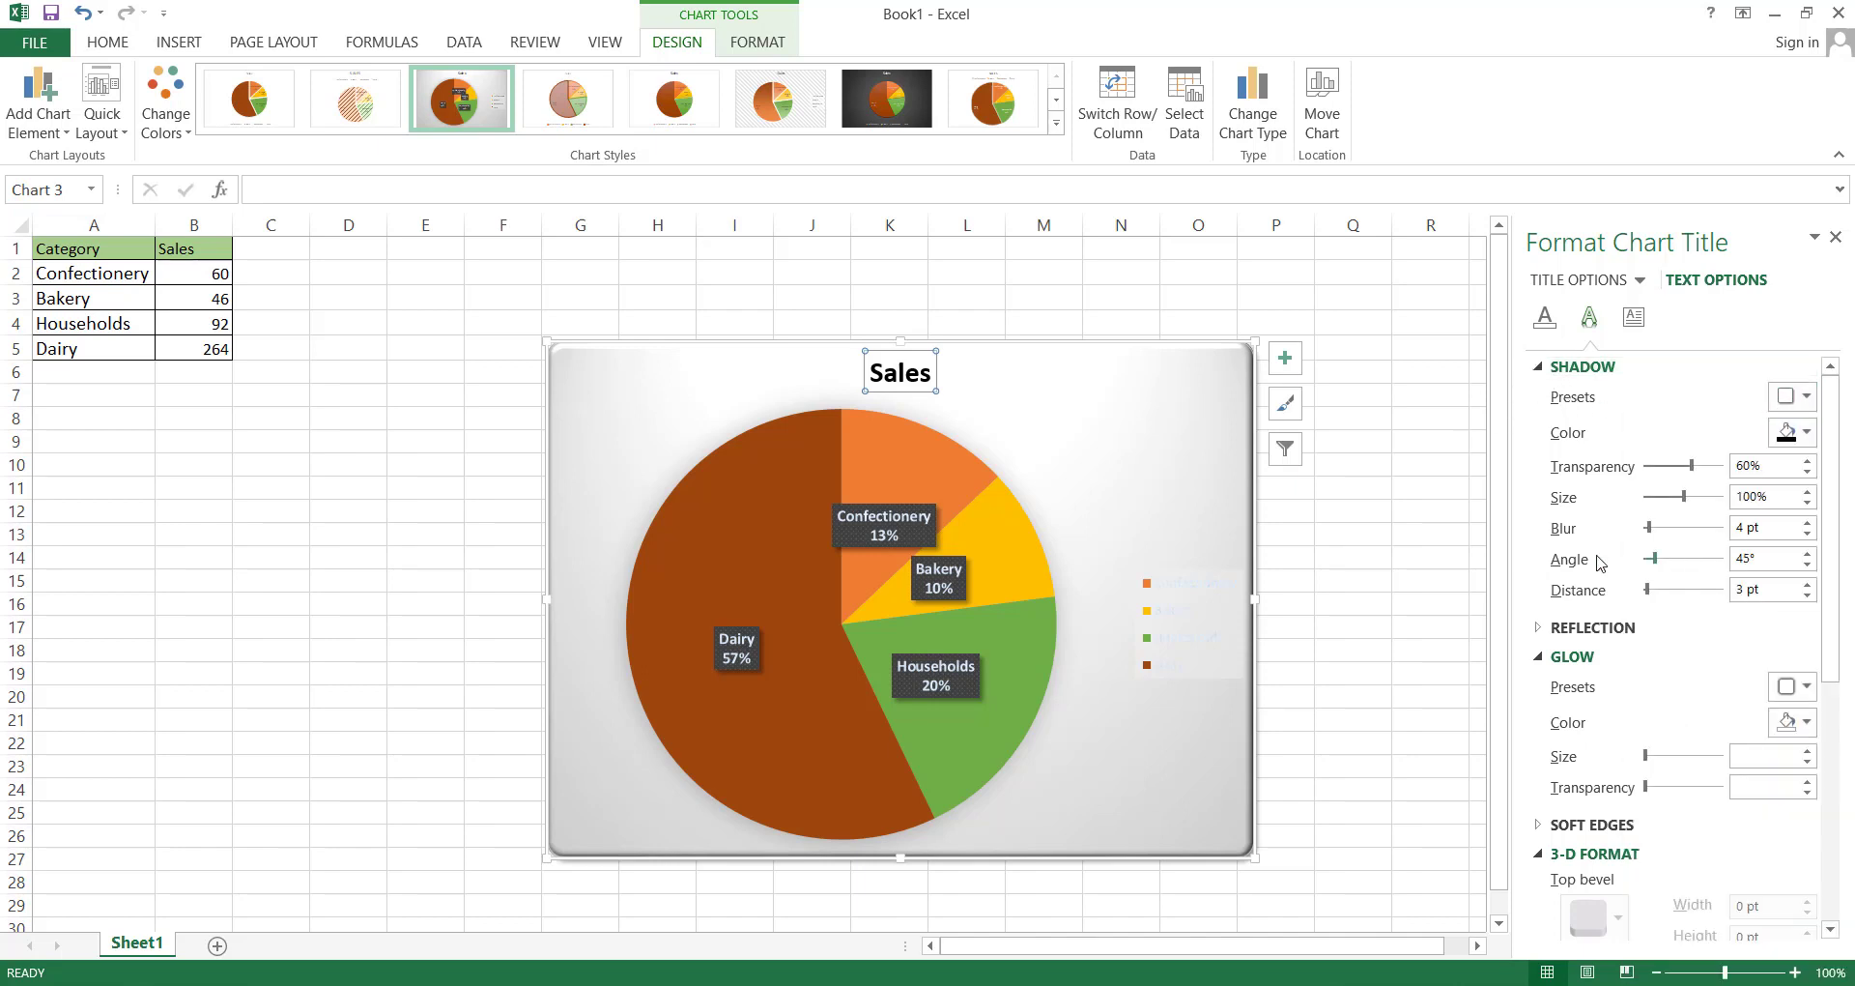
{"action": "left_click", "coordinate": [1798, 397]}
{"action": "left_click", "coordinate": [1676, 440]}
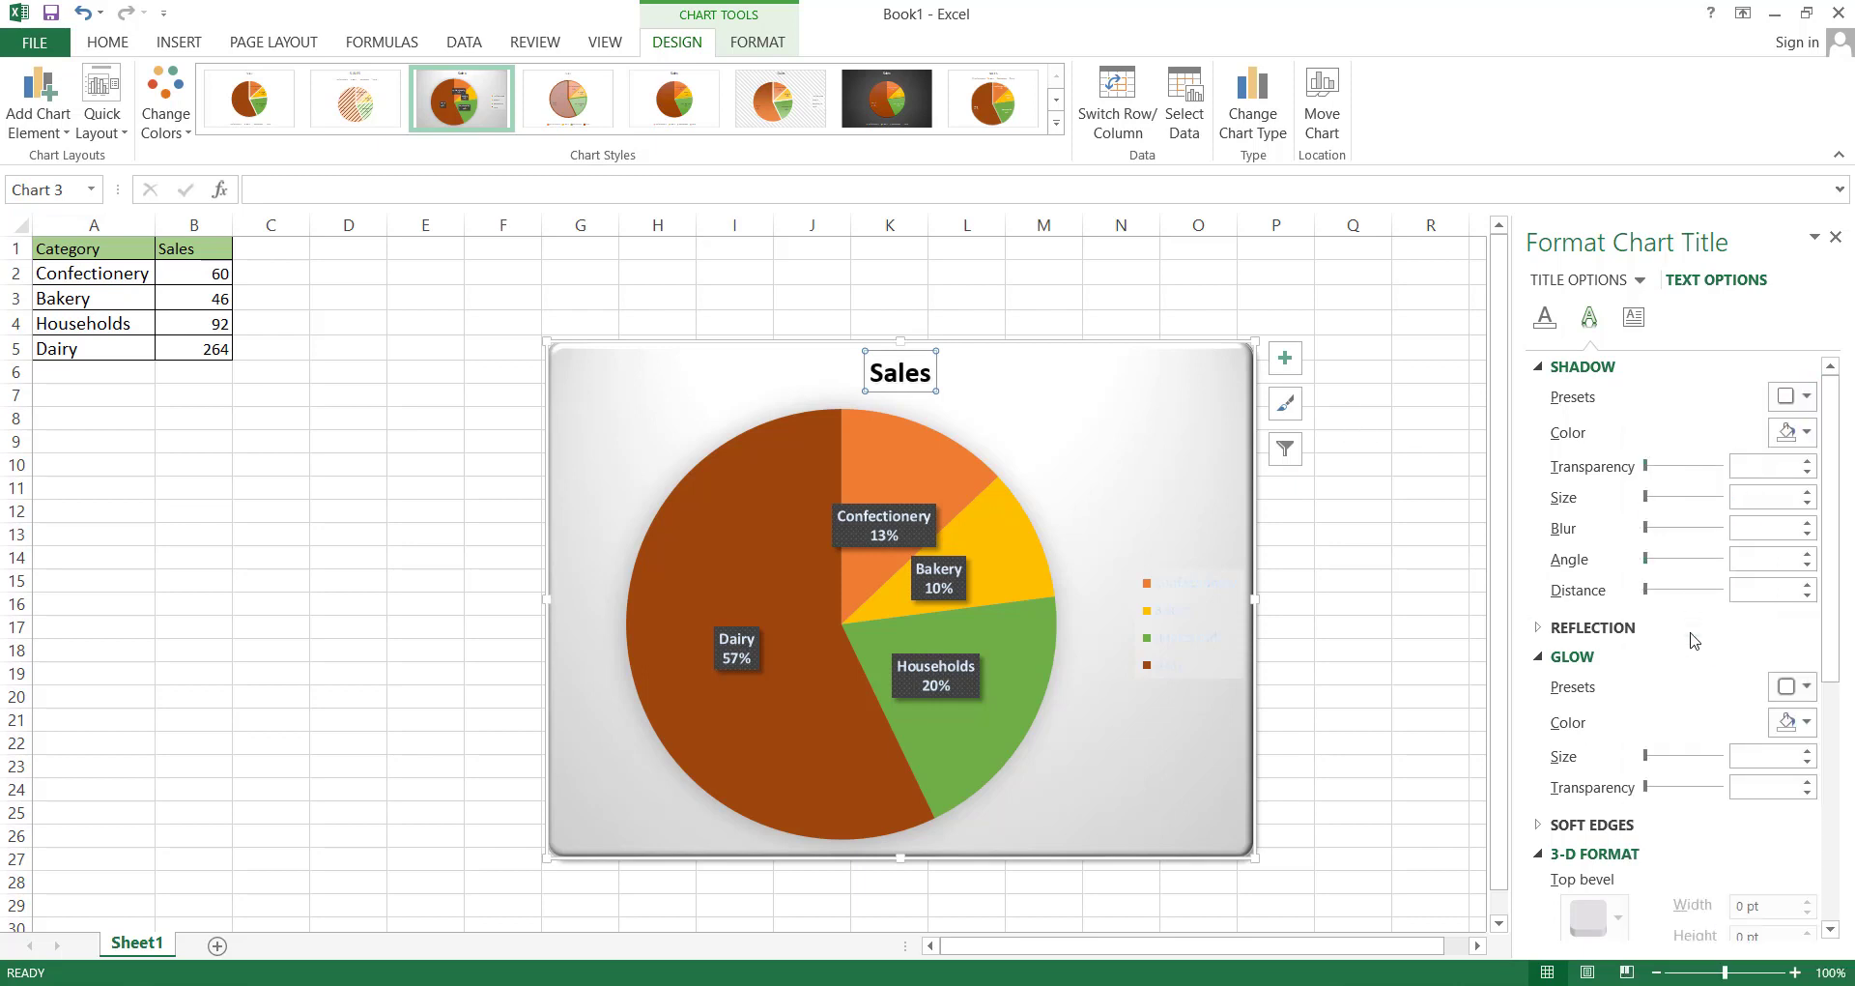
{"action": "left_click", "coordinate": [1633, 316]}
Try solid black and light blue paper texture fills on the chart legend, and give it a pattern fill
{"action": "left_click", "coordinate": [1640, 279]}
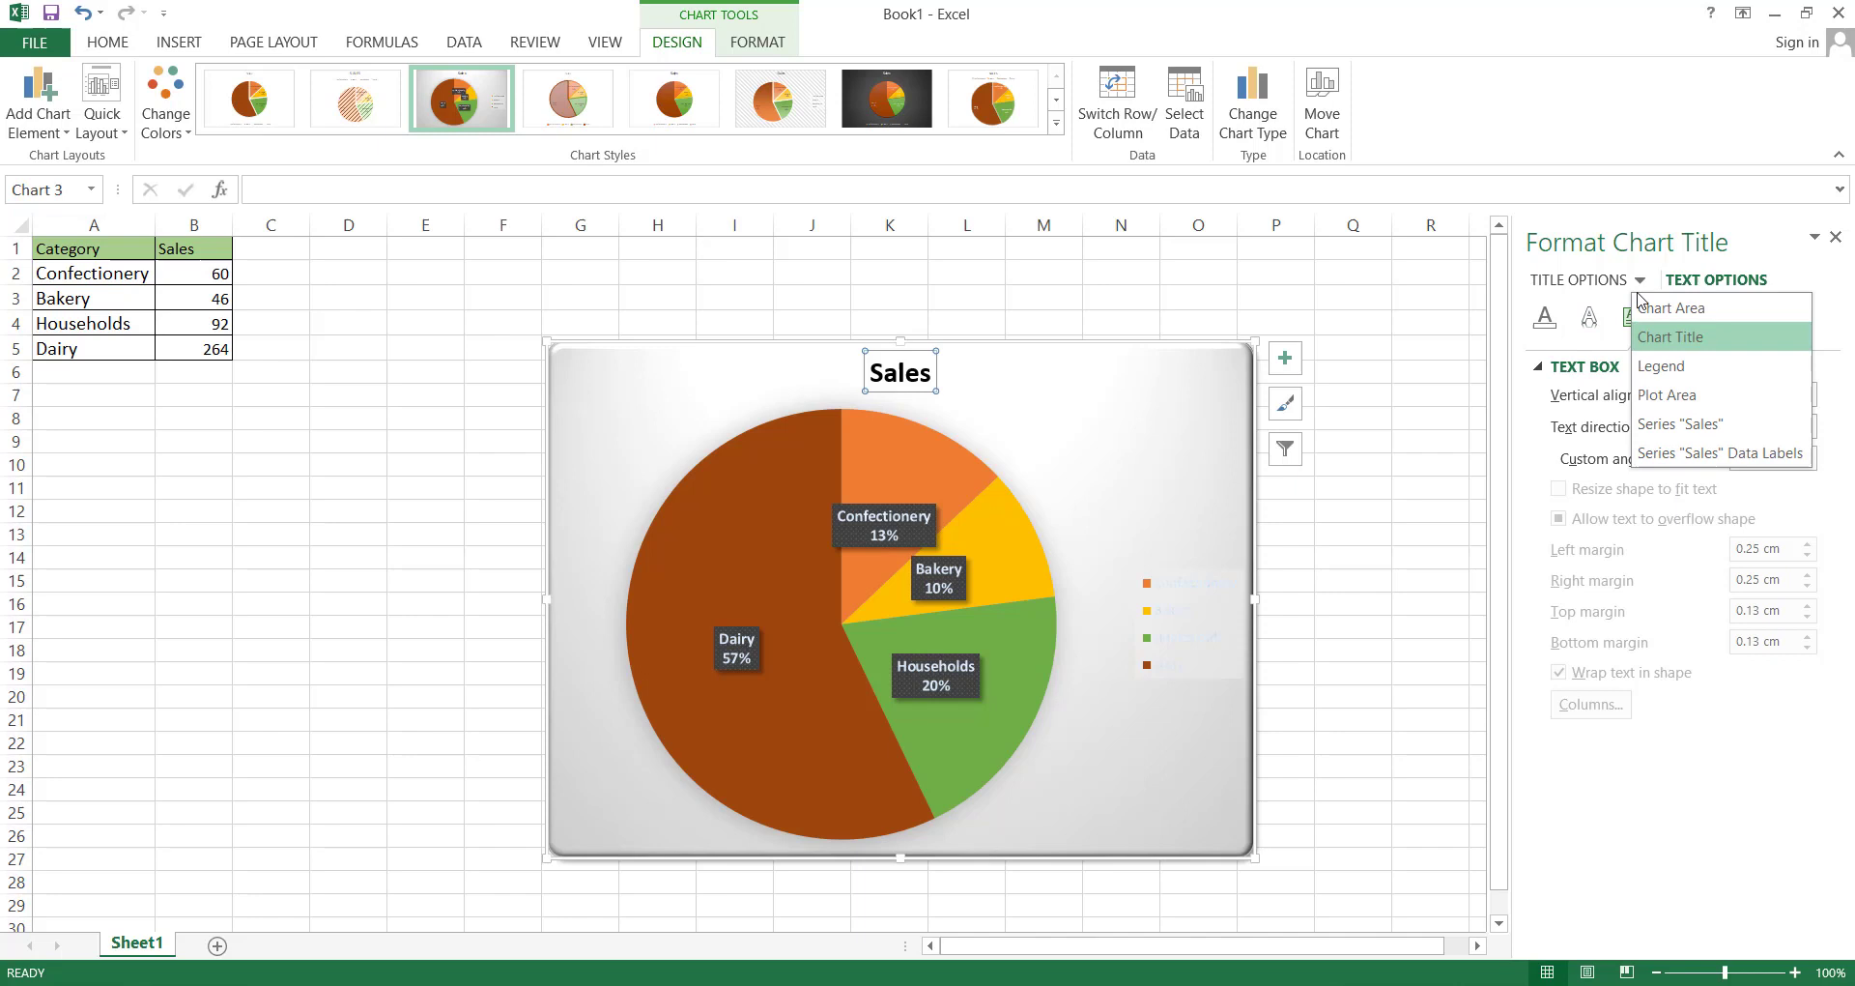
{"action": "left_click", "coordinate": [1661, 366]}
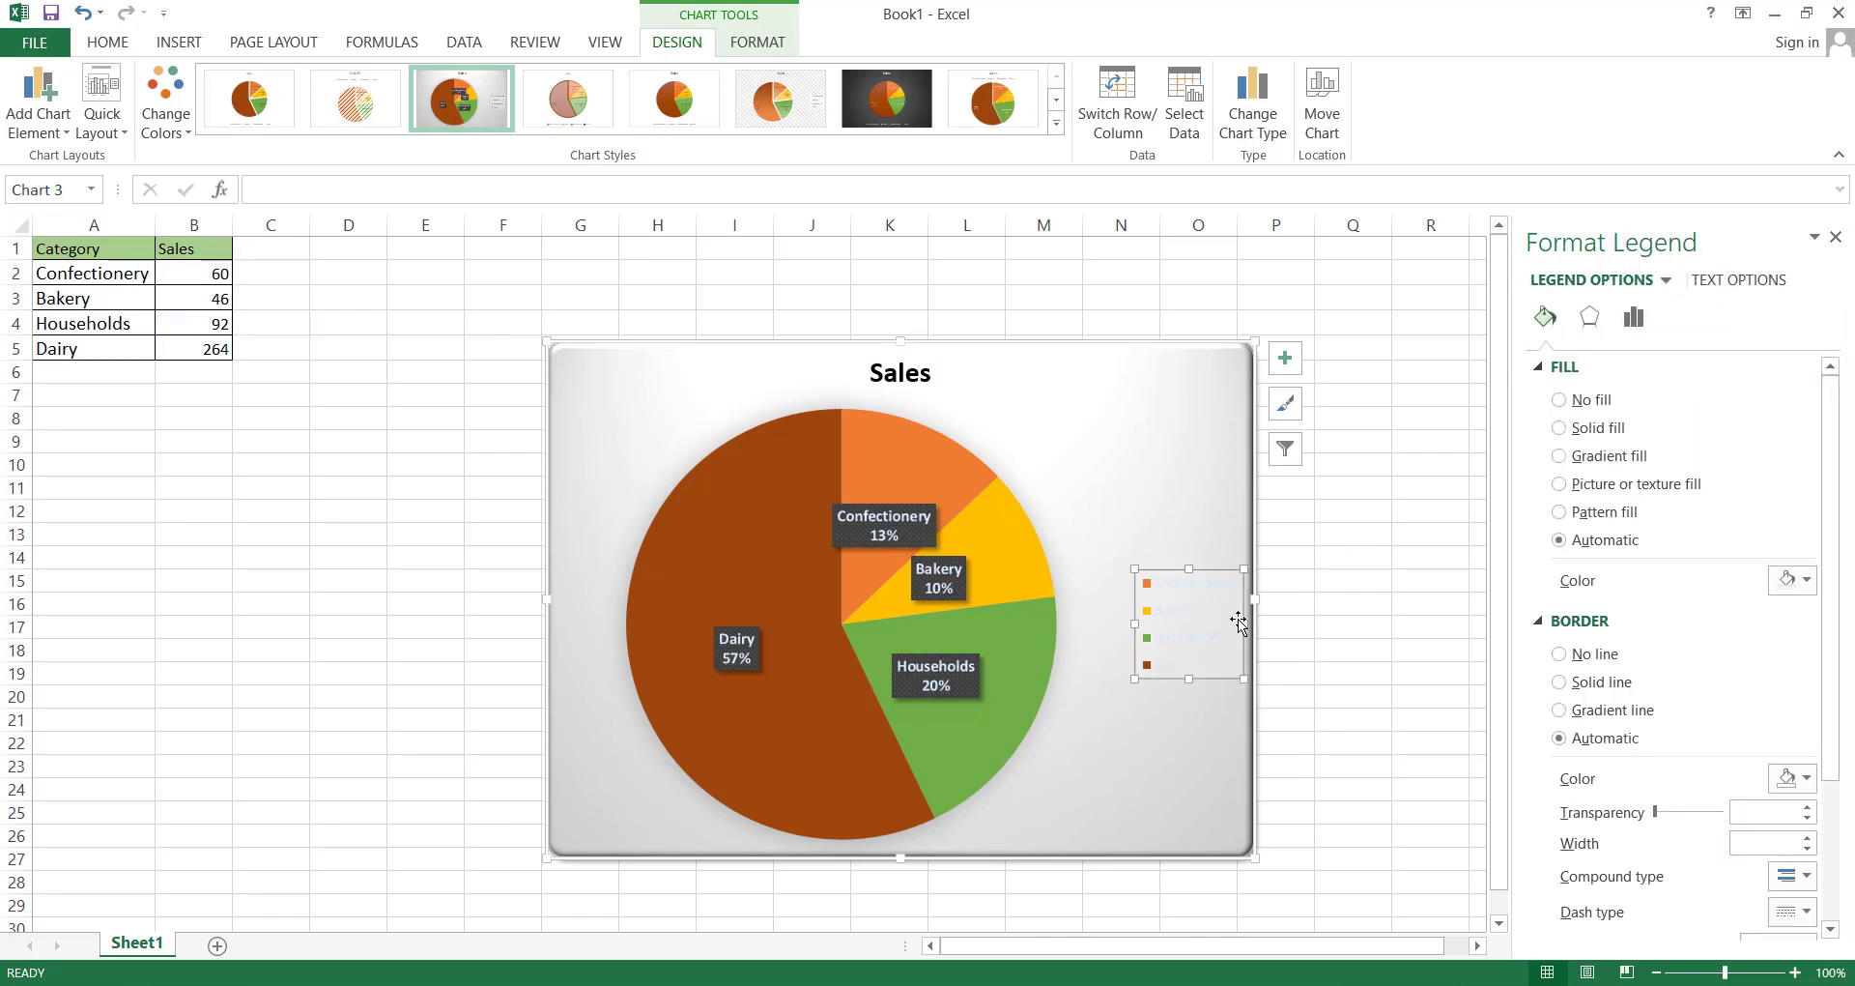
{"action": "left_click", "coordinate": [1560, 428]}
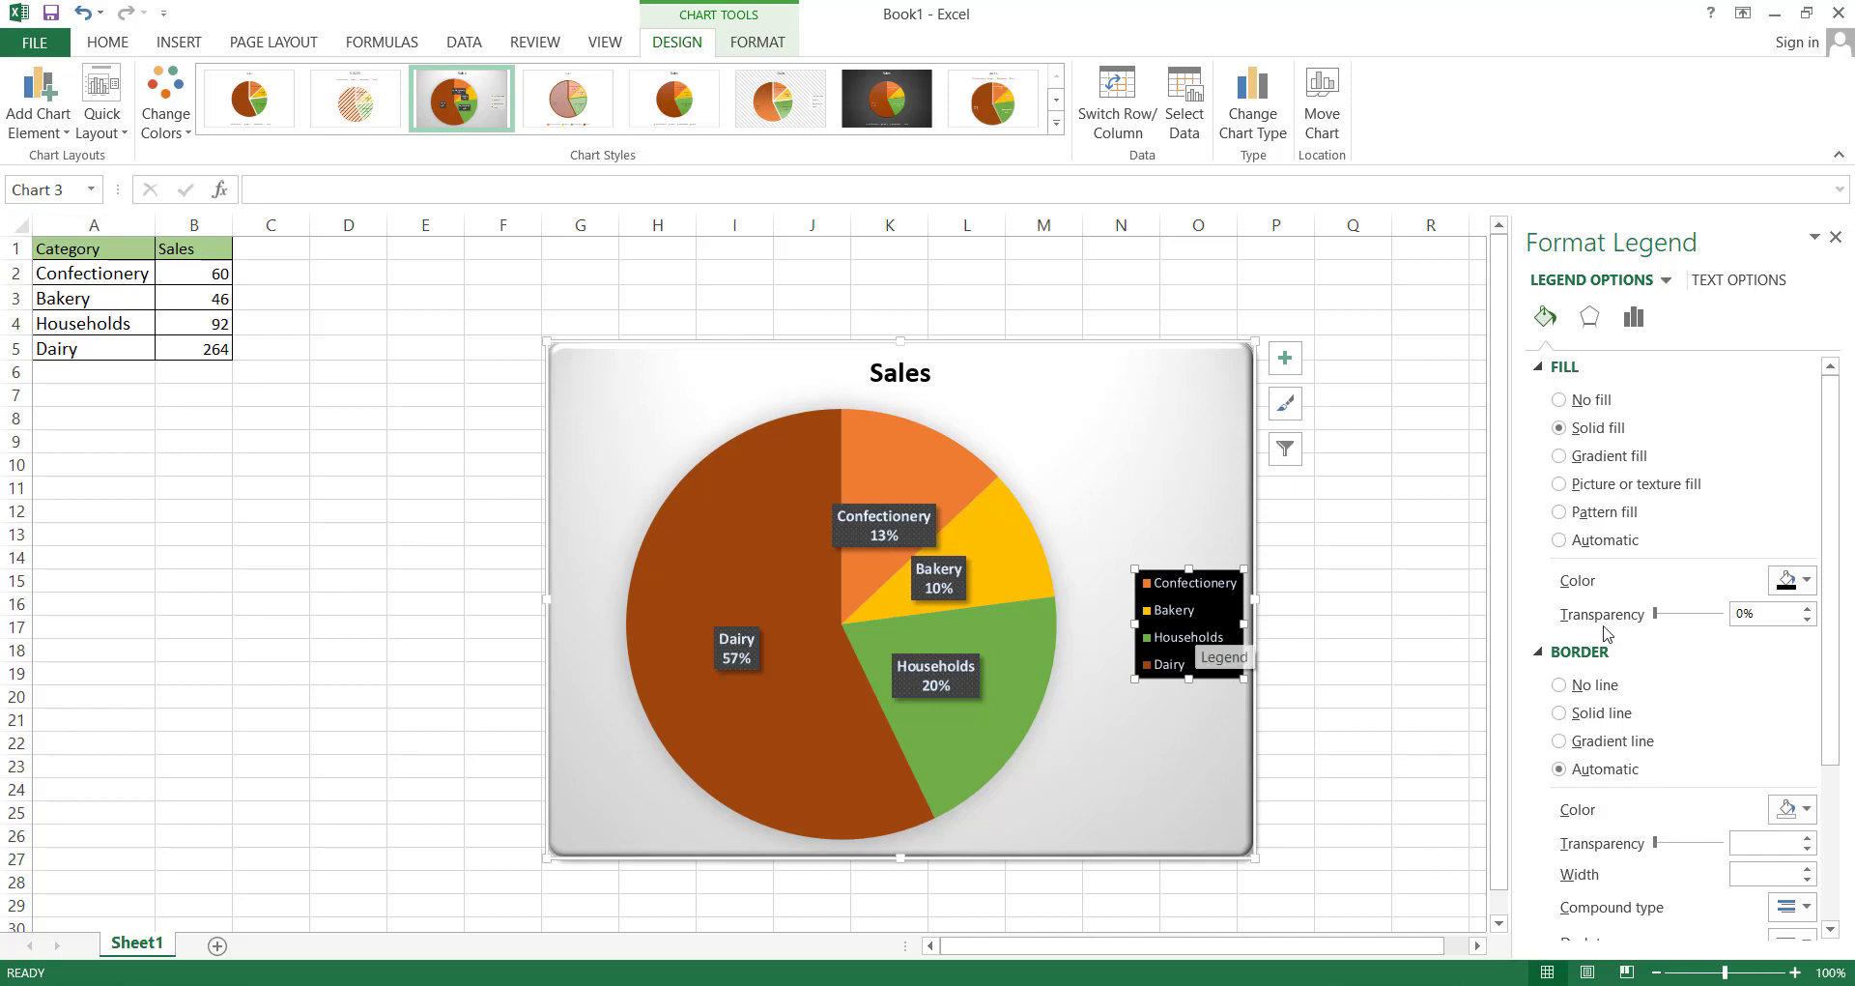
{"action": "left_click", "coordinate": [1561, 485]}
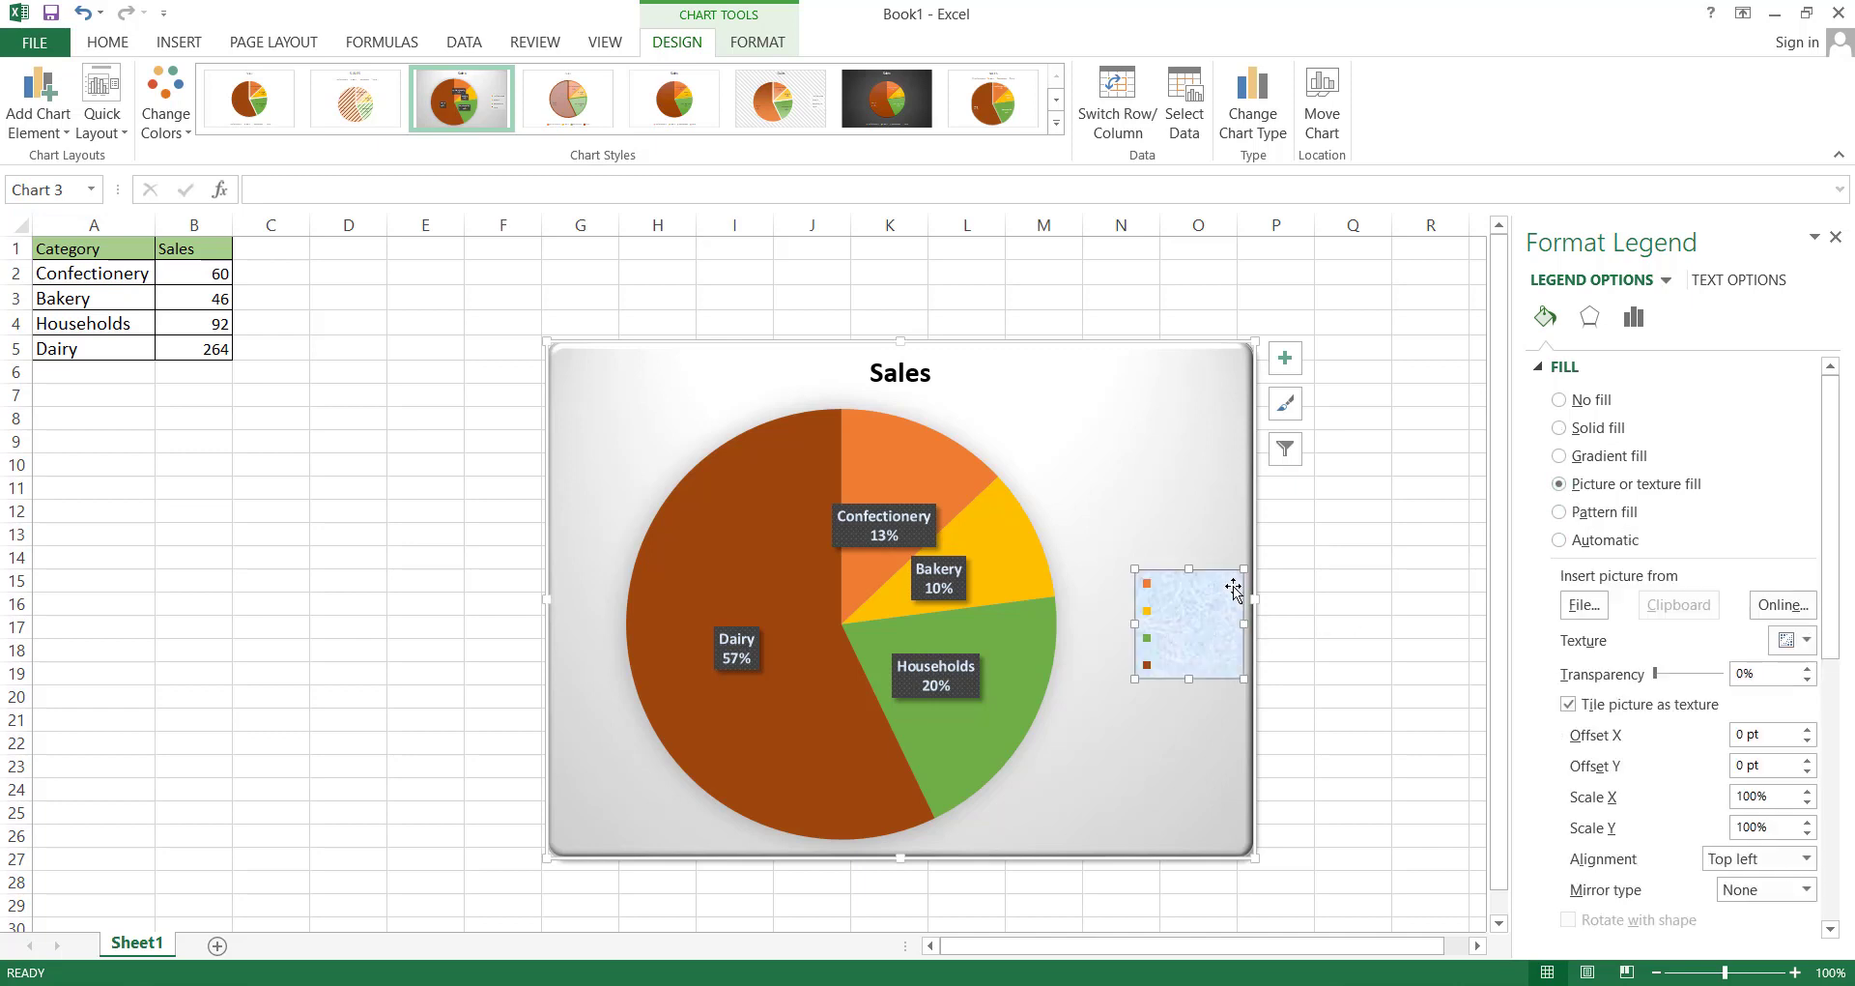
{"action": "left_click", "coordinate": [1559, 511]}
Set the legend's border color to black
{"action": "left_click", "coordinate": [1561, 367]}
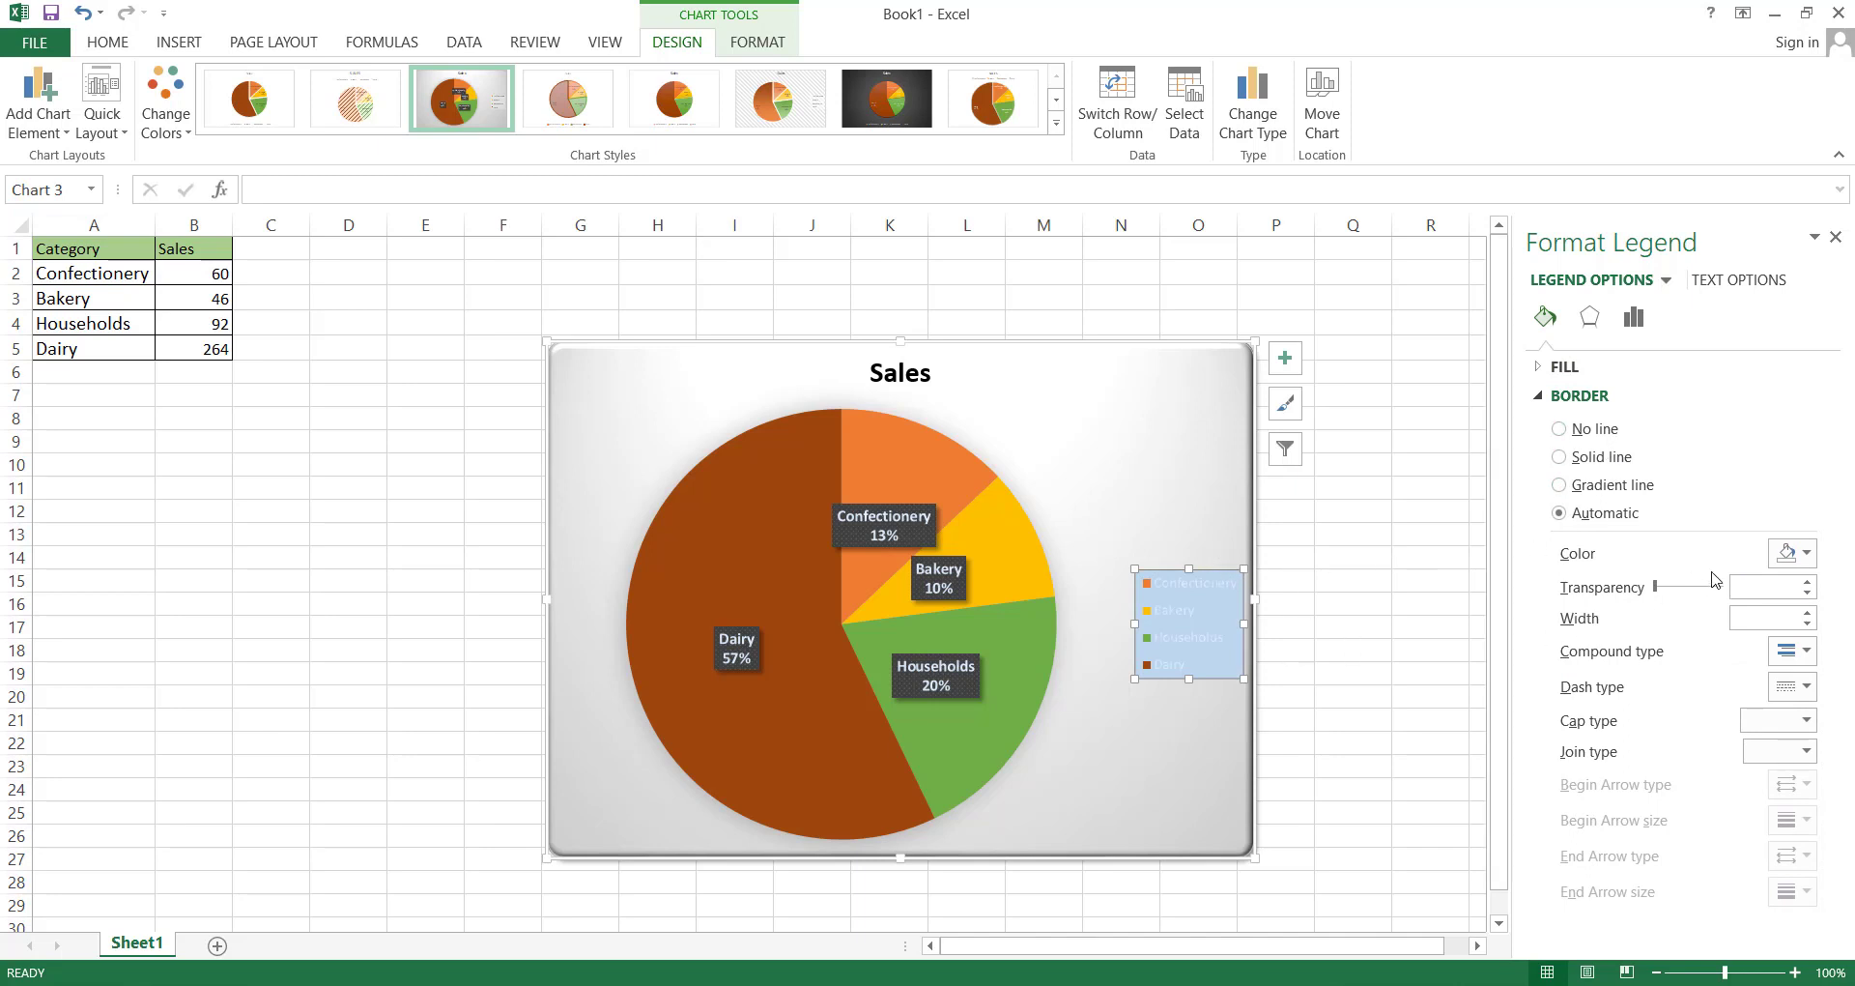
{"action": "left_click", "coordinate": [1805, 552]}
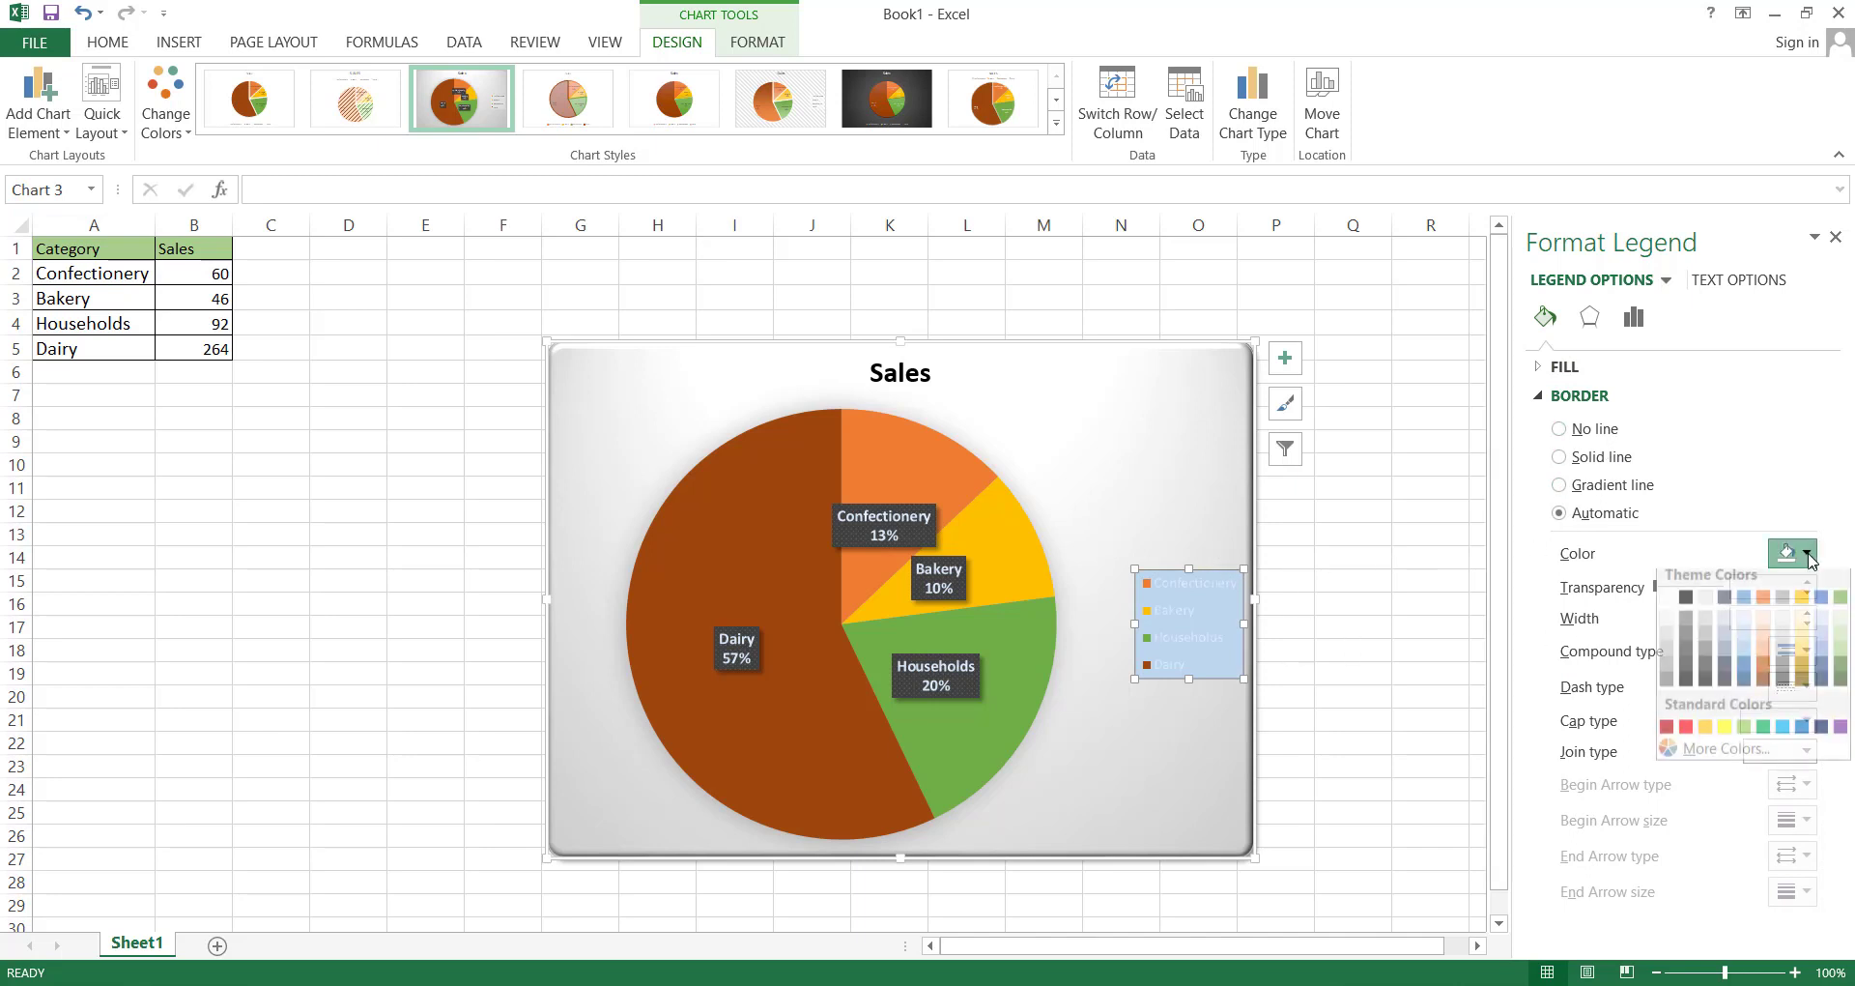
{"action": "left_click", "coordinate": [1685, 606]}
Position the legend at the bottom of the chart and try letting it overlap the chart
{"action": "left_click", "coordinate": [1633, 317]}
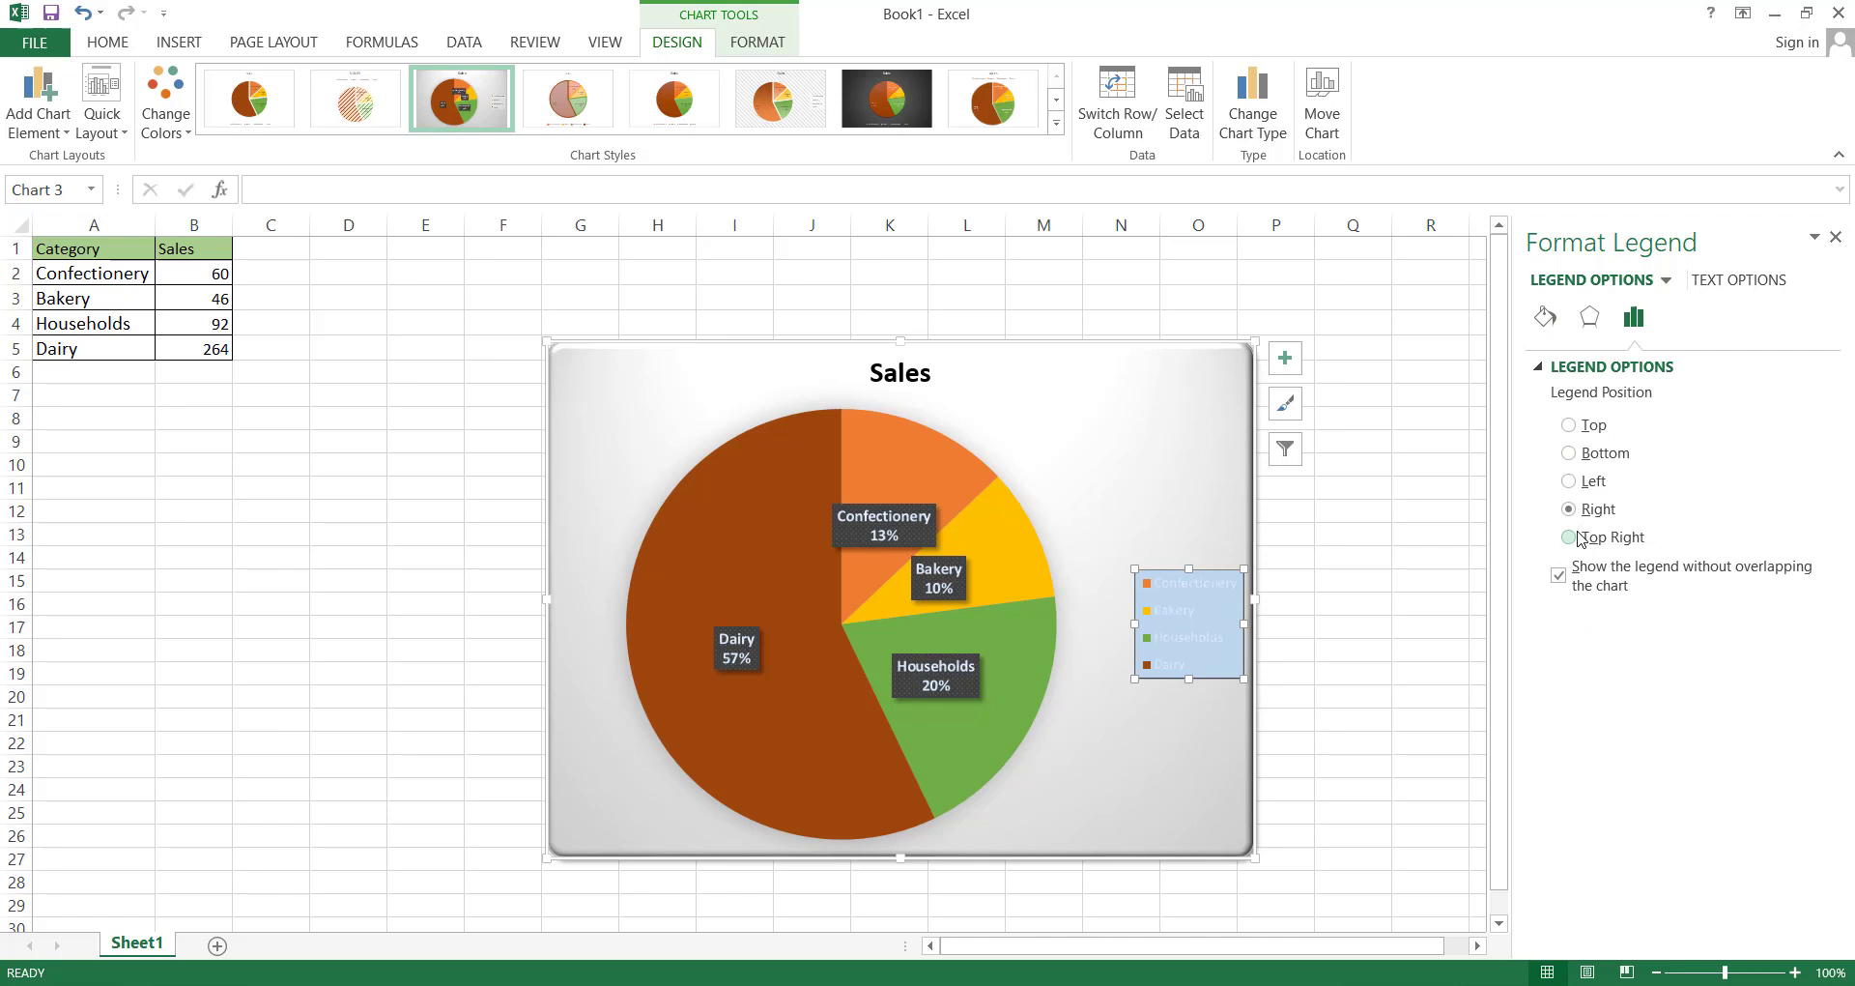
{"action": "left_click", "coordinate": [1569, 538]}
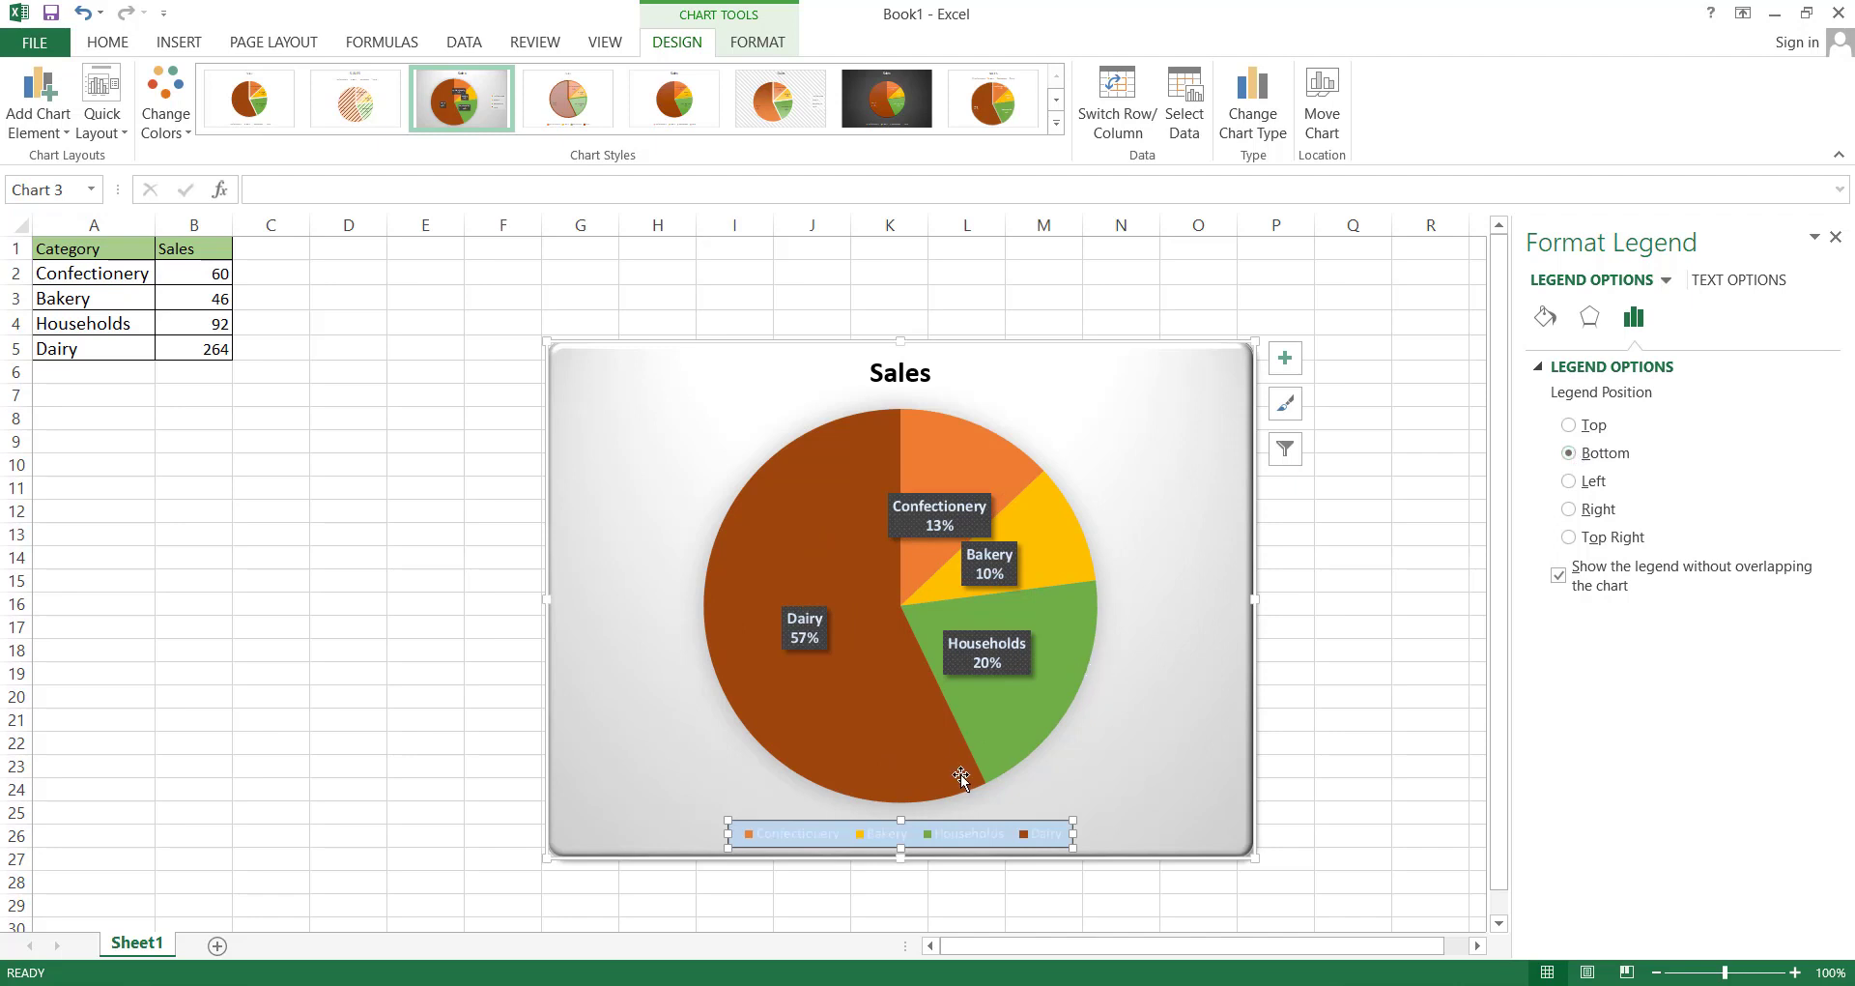
{"action": "left_click", "coordinate": [1558, 576]}
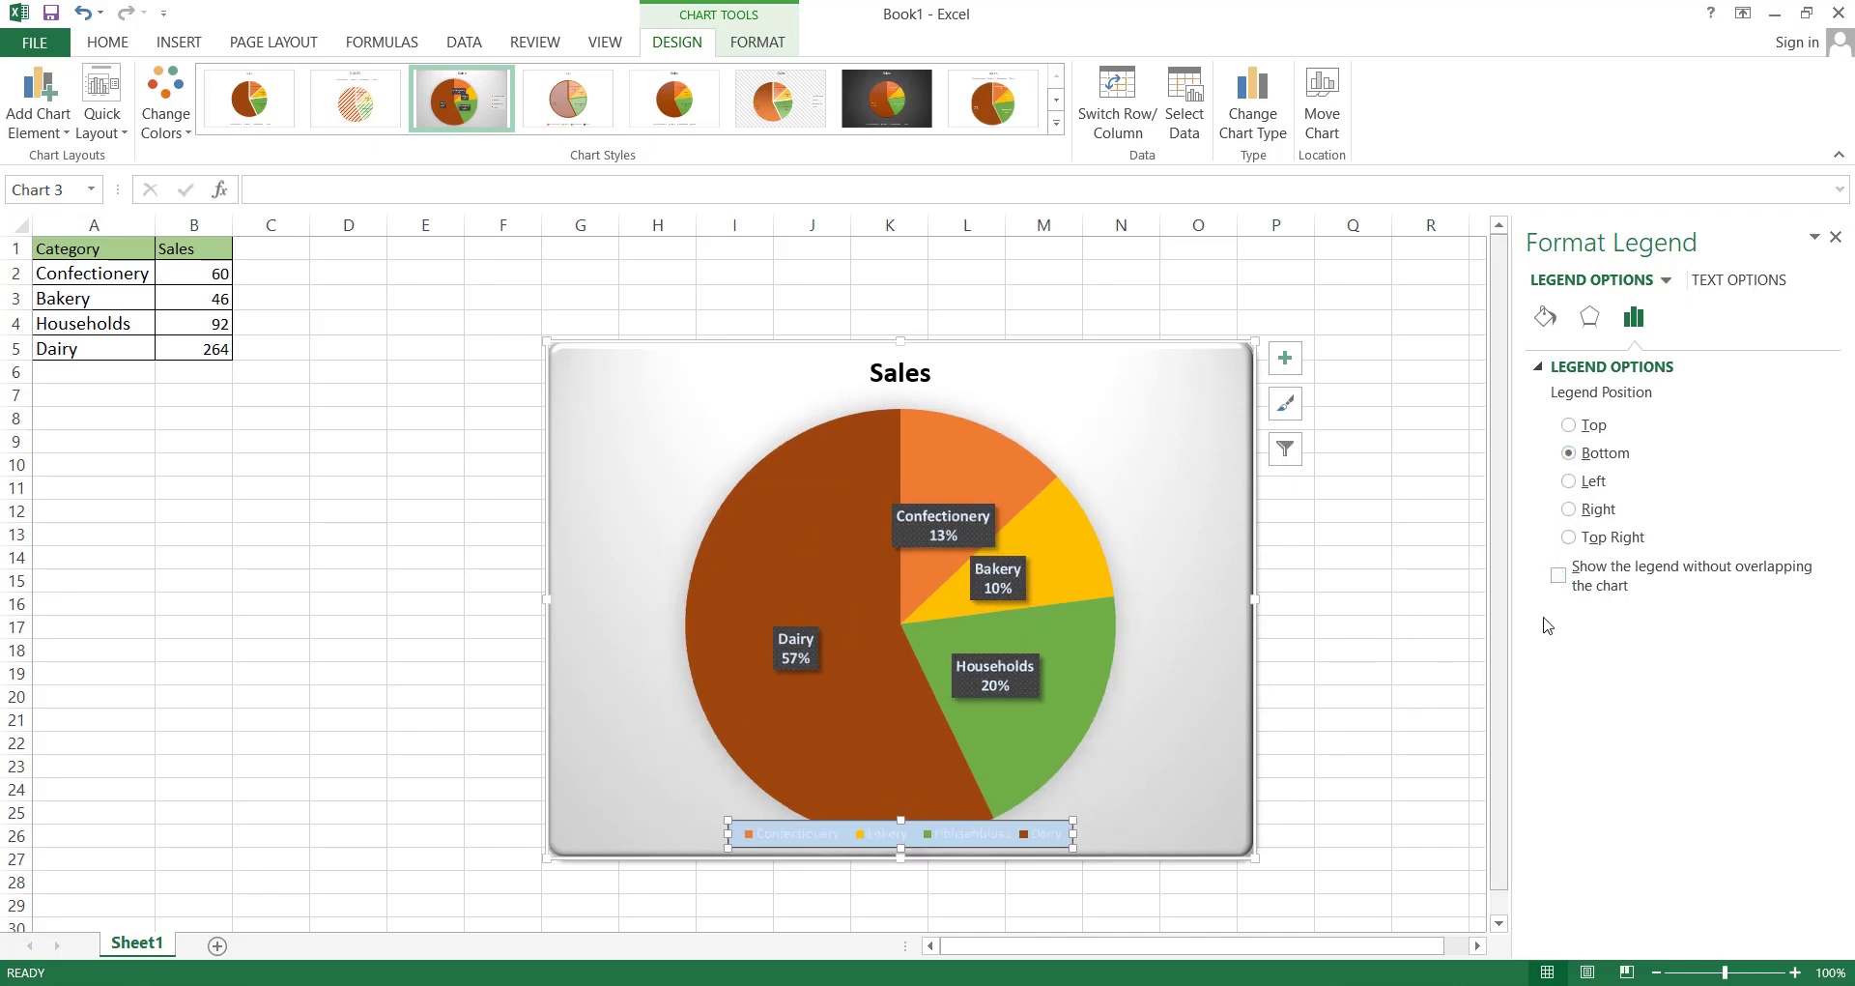
Give the legend text a solid black fill and a solid black outline
{"action": "left_click", "coordinate": [1697, 284]}
{"action": "left_click", "coordinate": [1570, 367]}
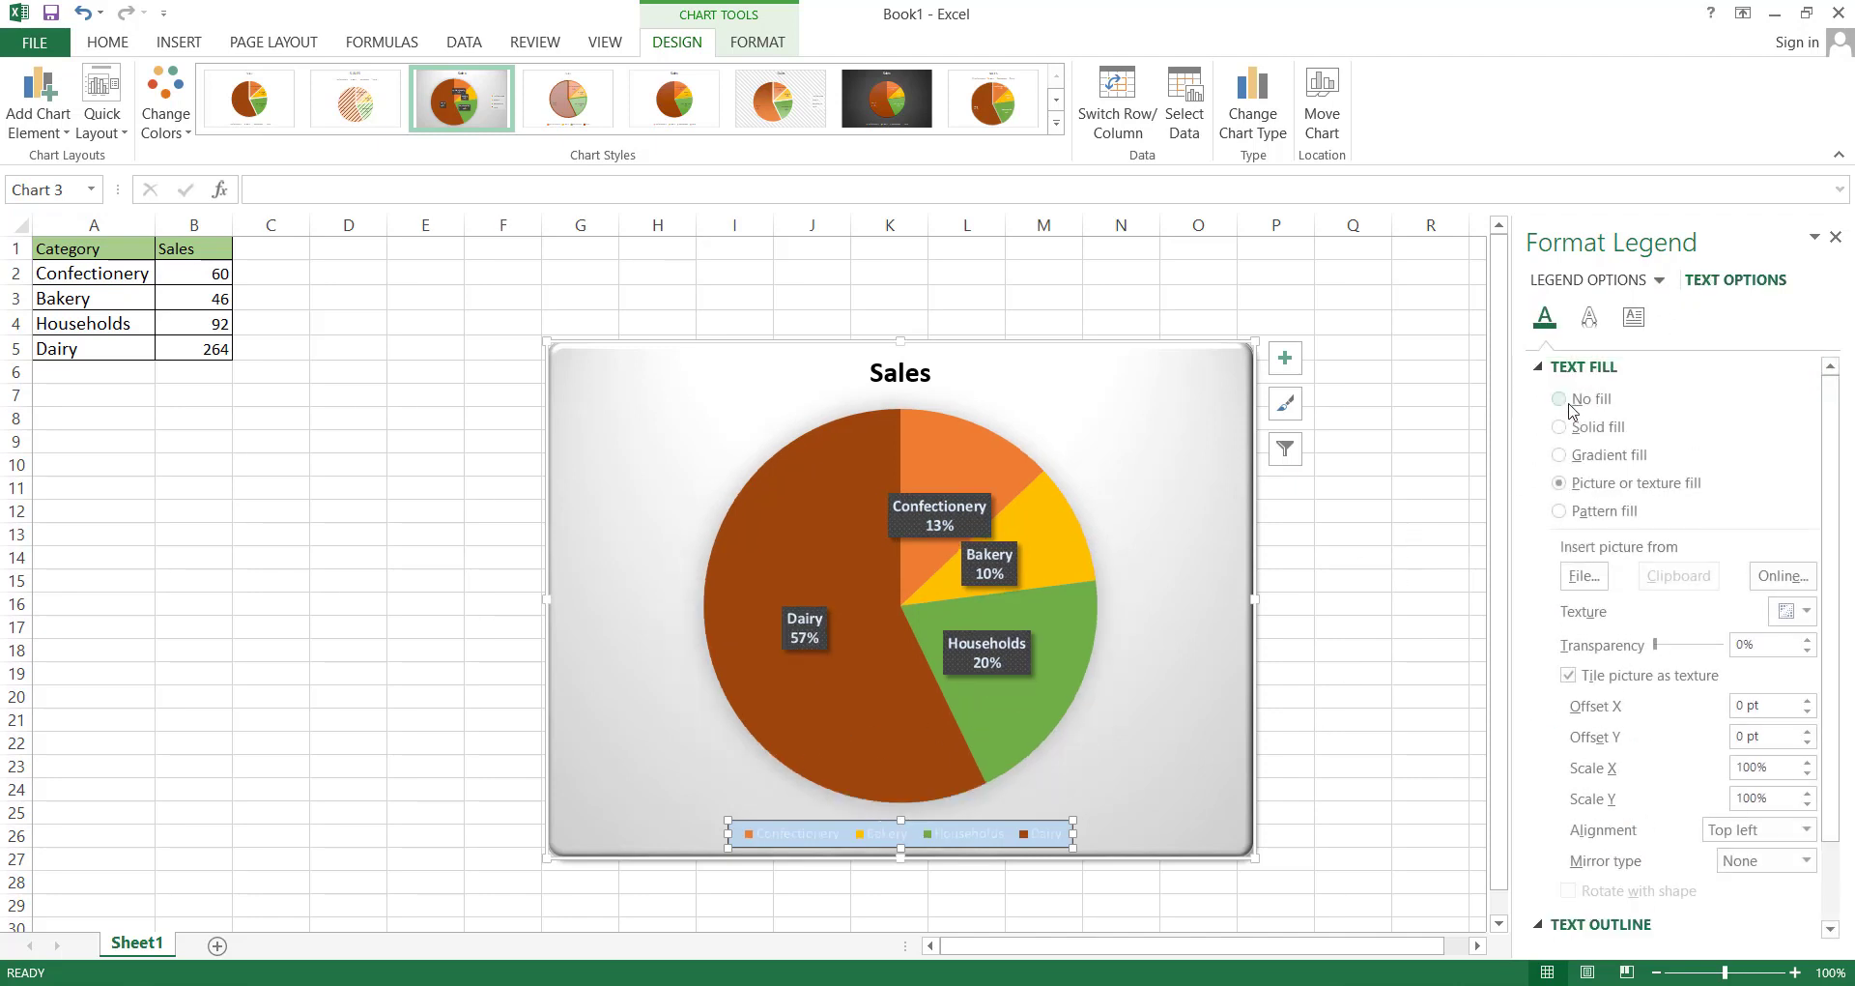
{"action": "left_click", "coordinate": [1571, 431]}
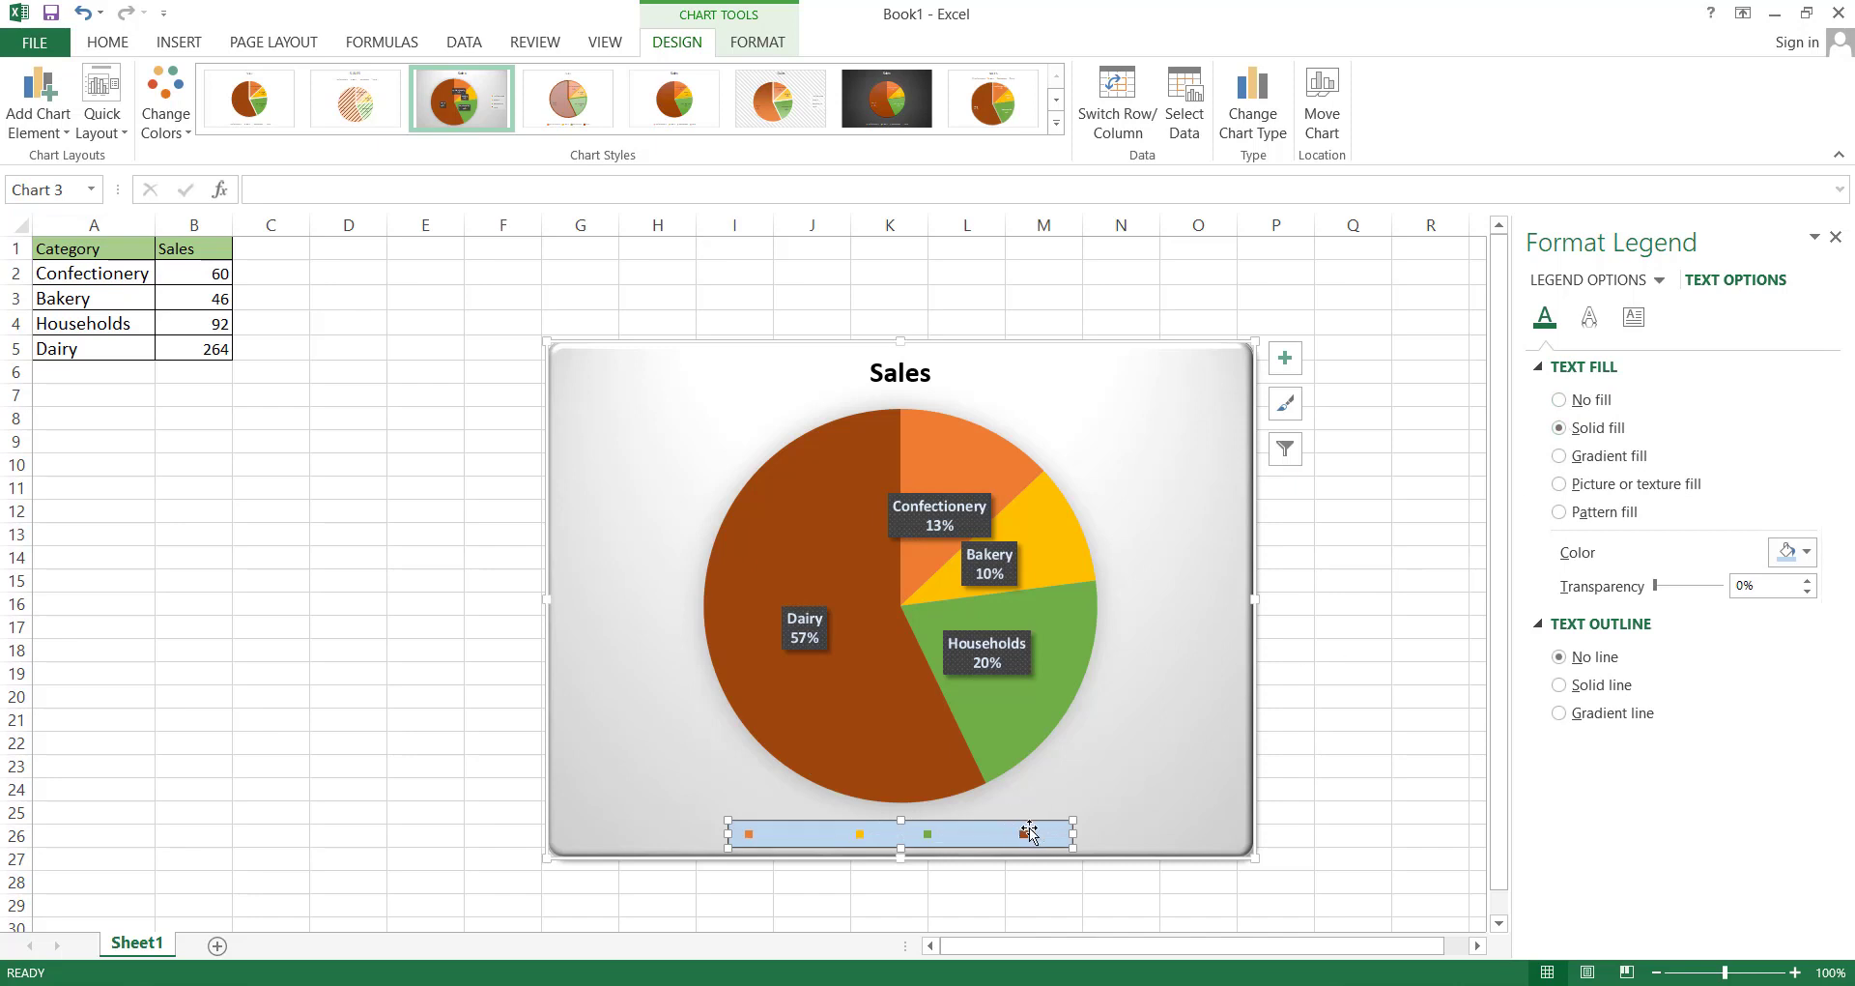
{"action": "left_click", "coordinate": [1795, 551]}
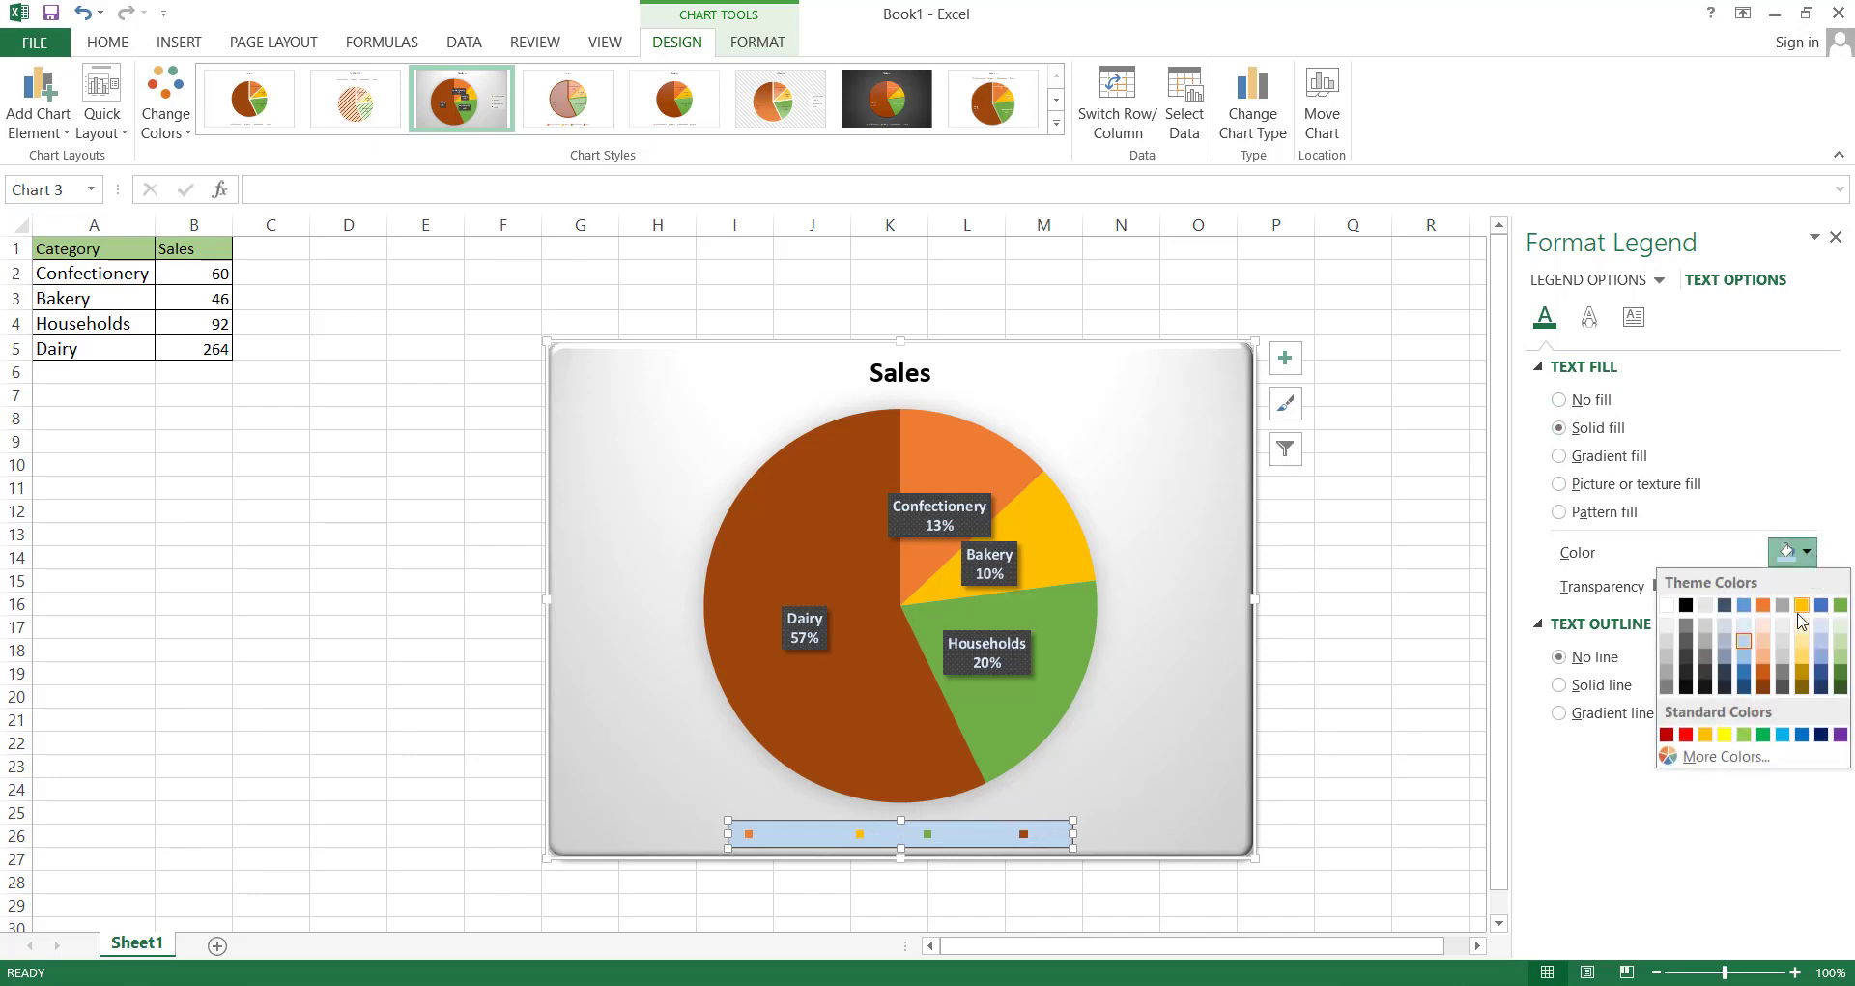
{"action": "left_click", "coordinate": [1686, 606]}
{"action": "left_click", "coordinate": [1559, 684]}
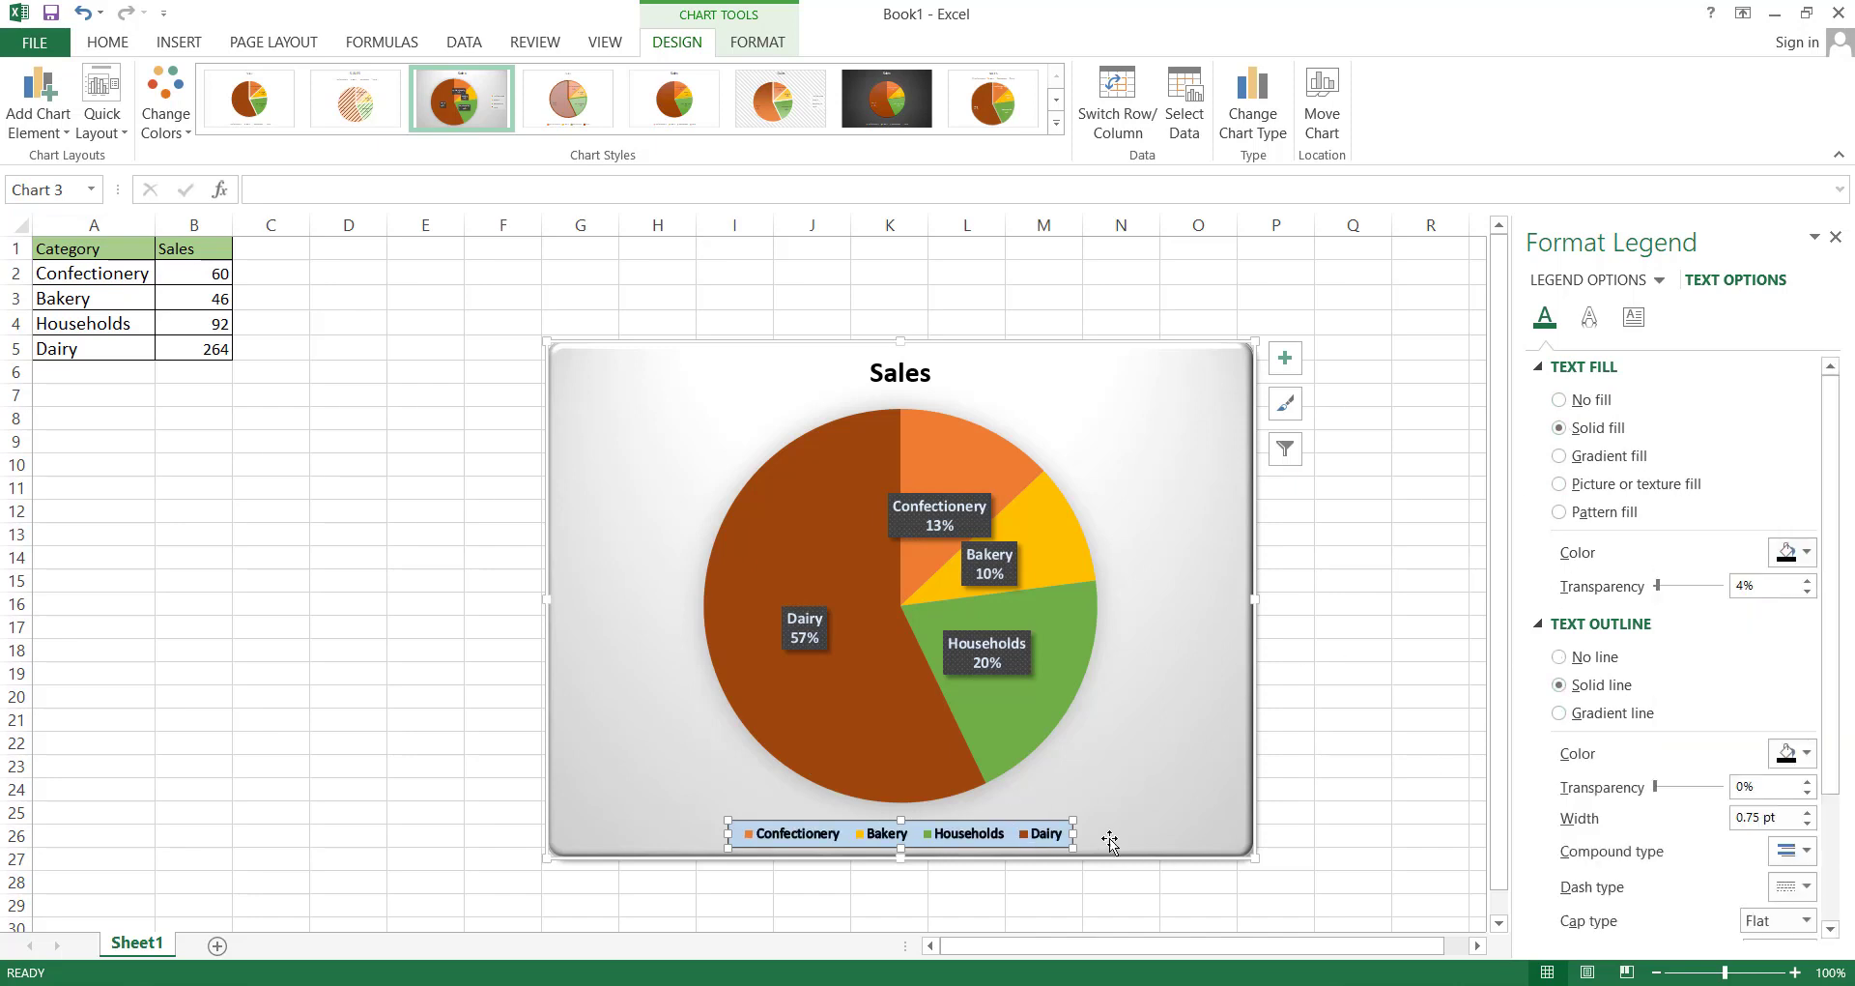
Select the plot area as the formatting target and view its effect options
{"action": "left_click", "coordinate": [1160, 843]}
{"action": "left_click", "coordinate": [1658, 279]}
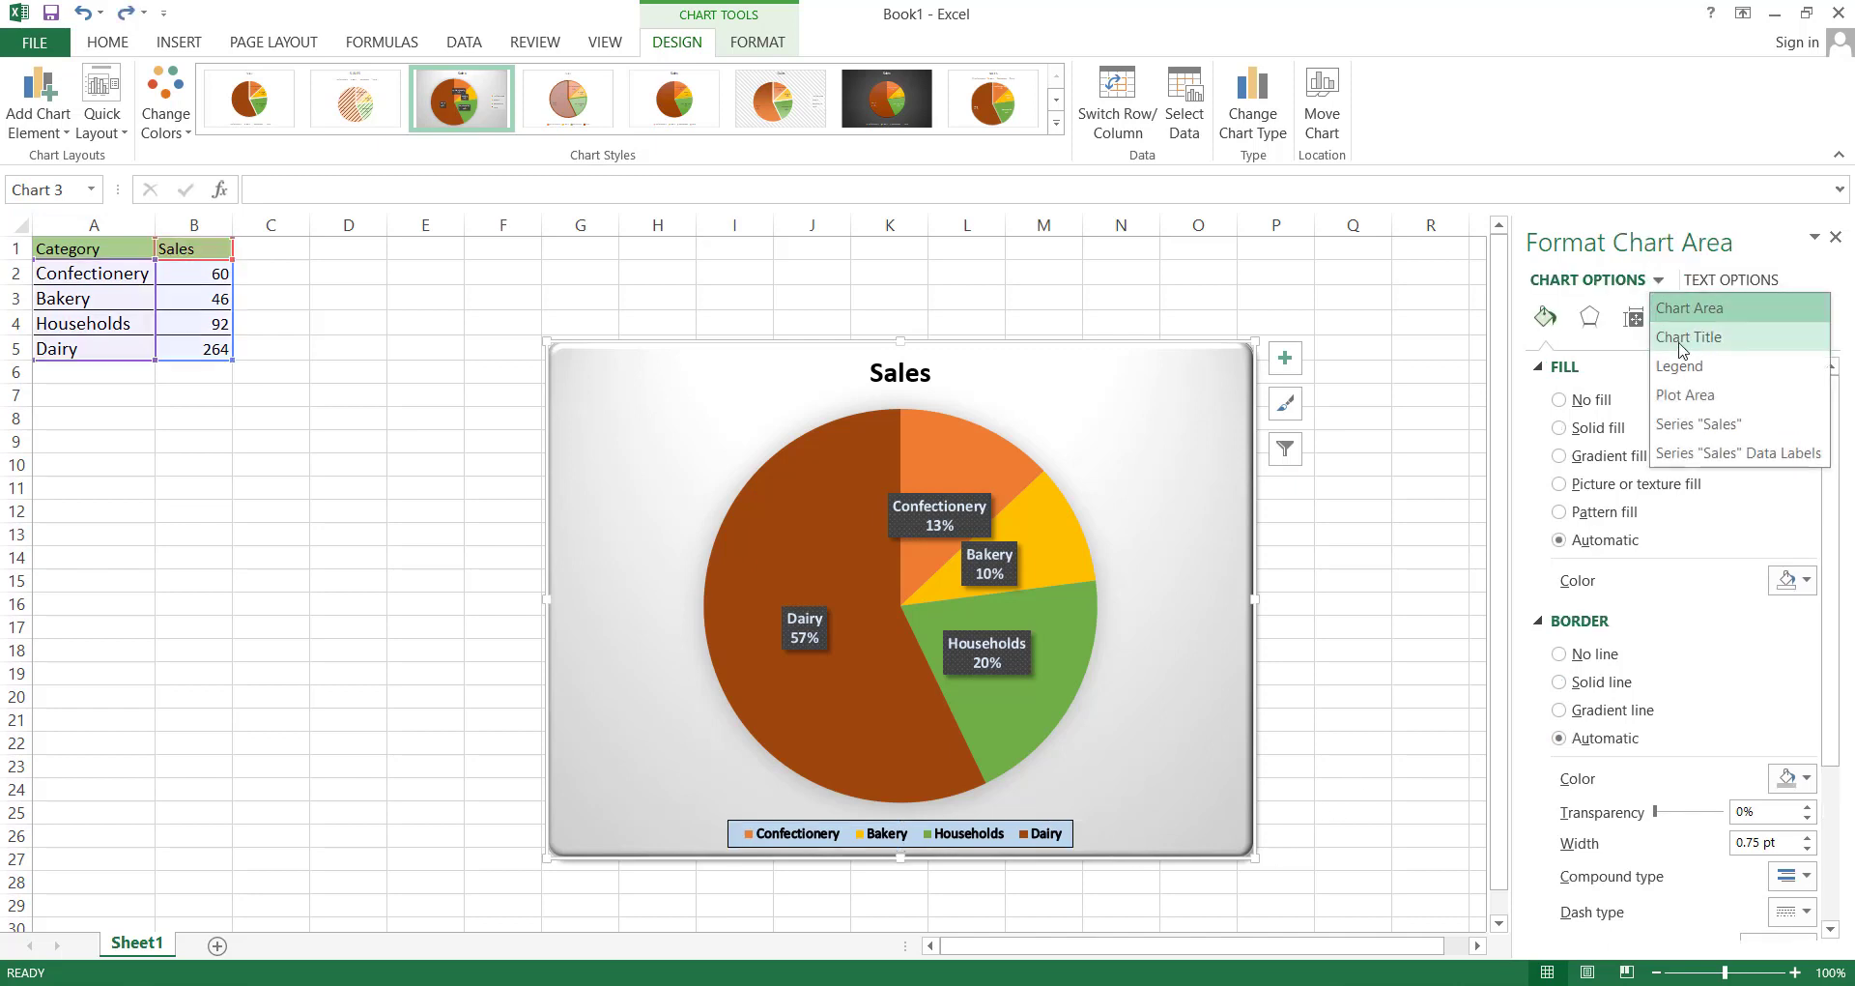
{"action": "left_click", "coordinate": [1687, 399]}
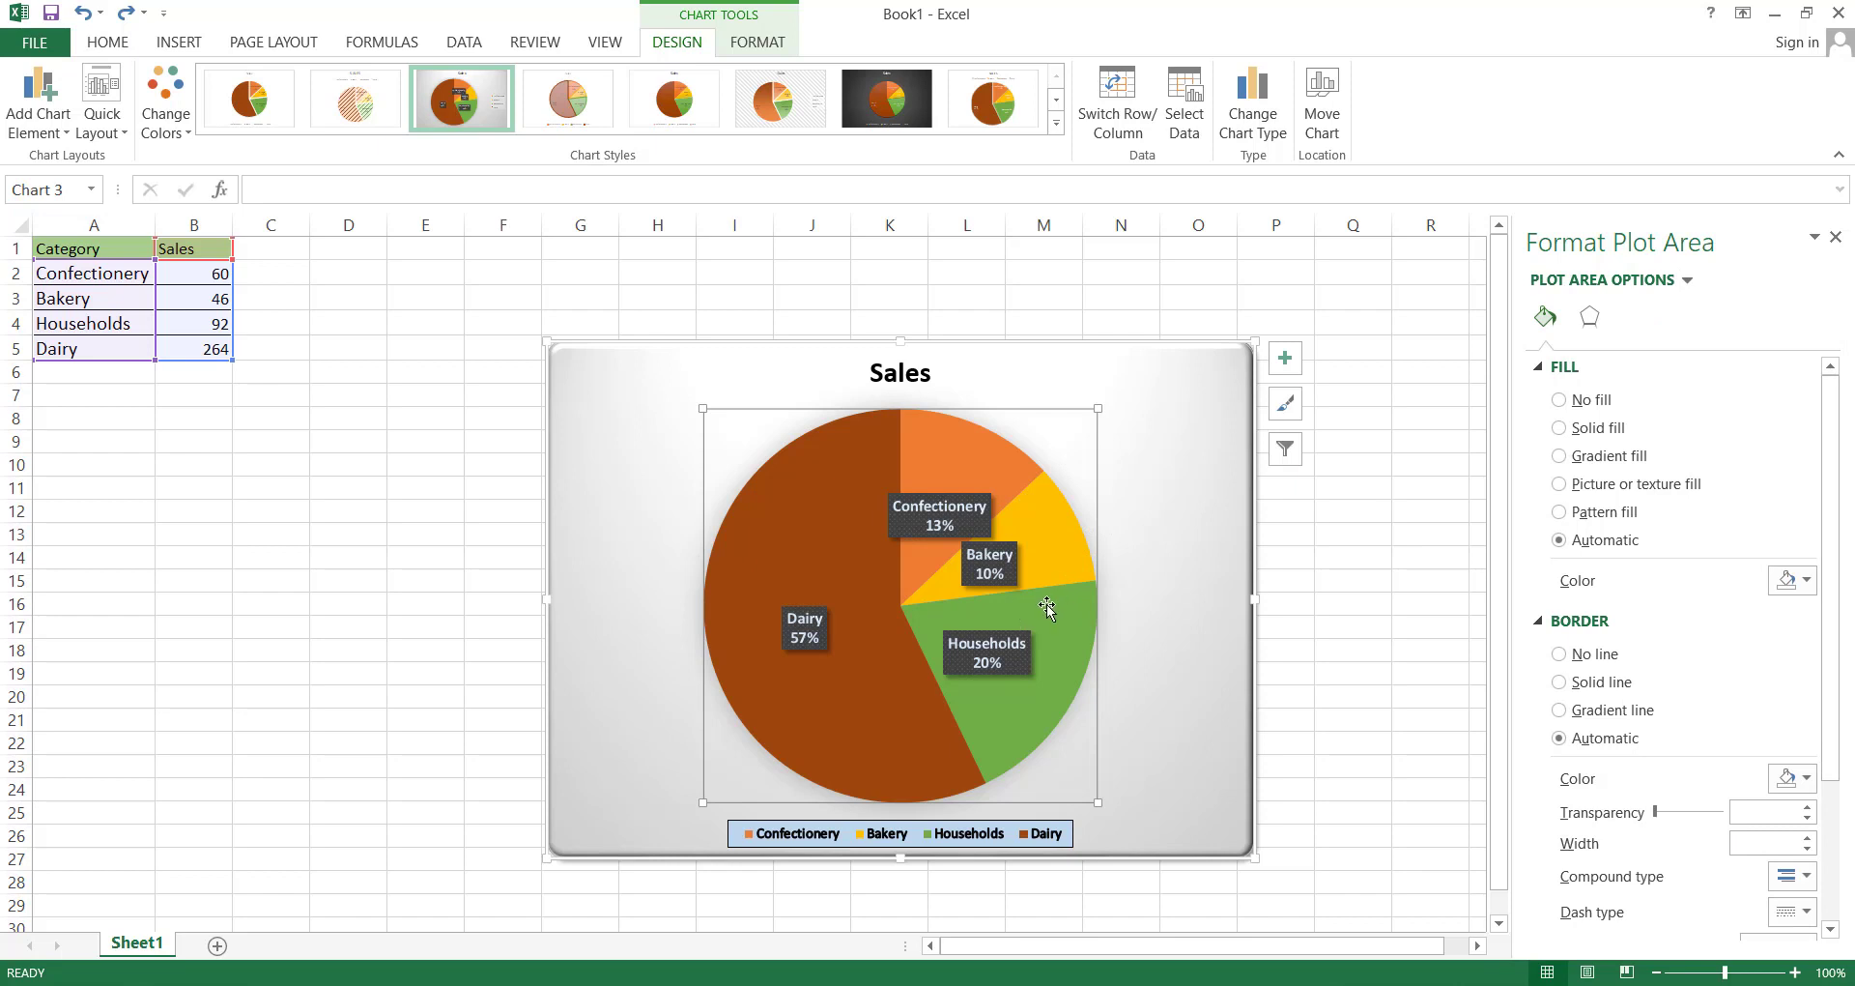
{"action": "mouse_move", "coordinate": [1048, 607]}
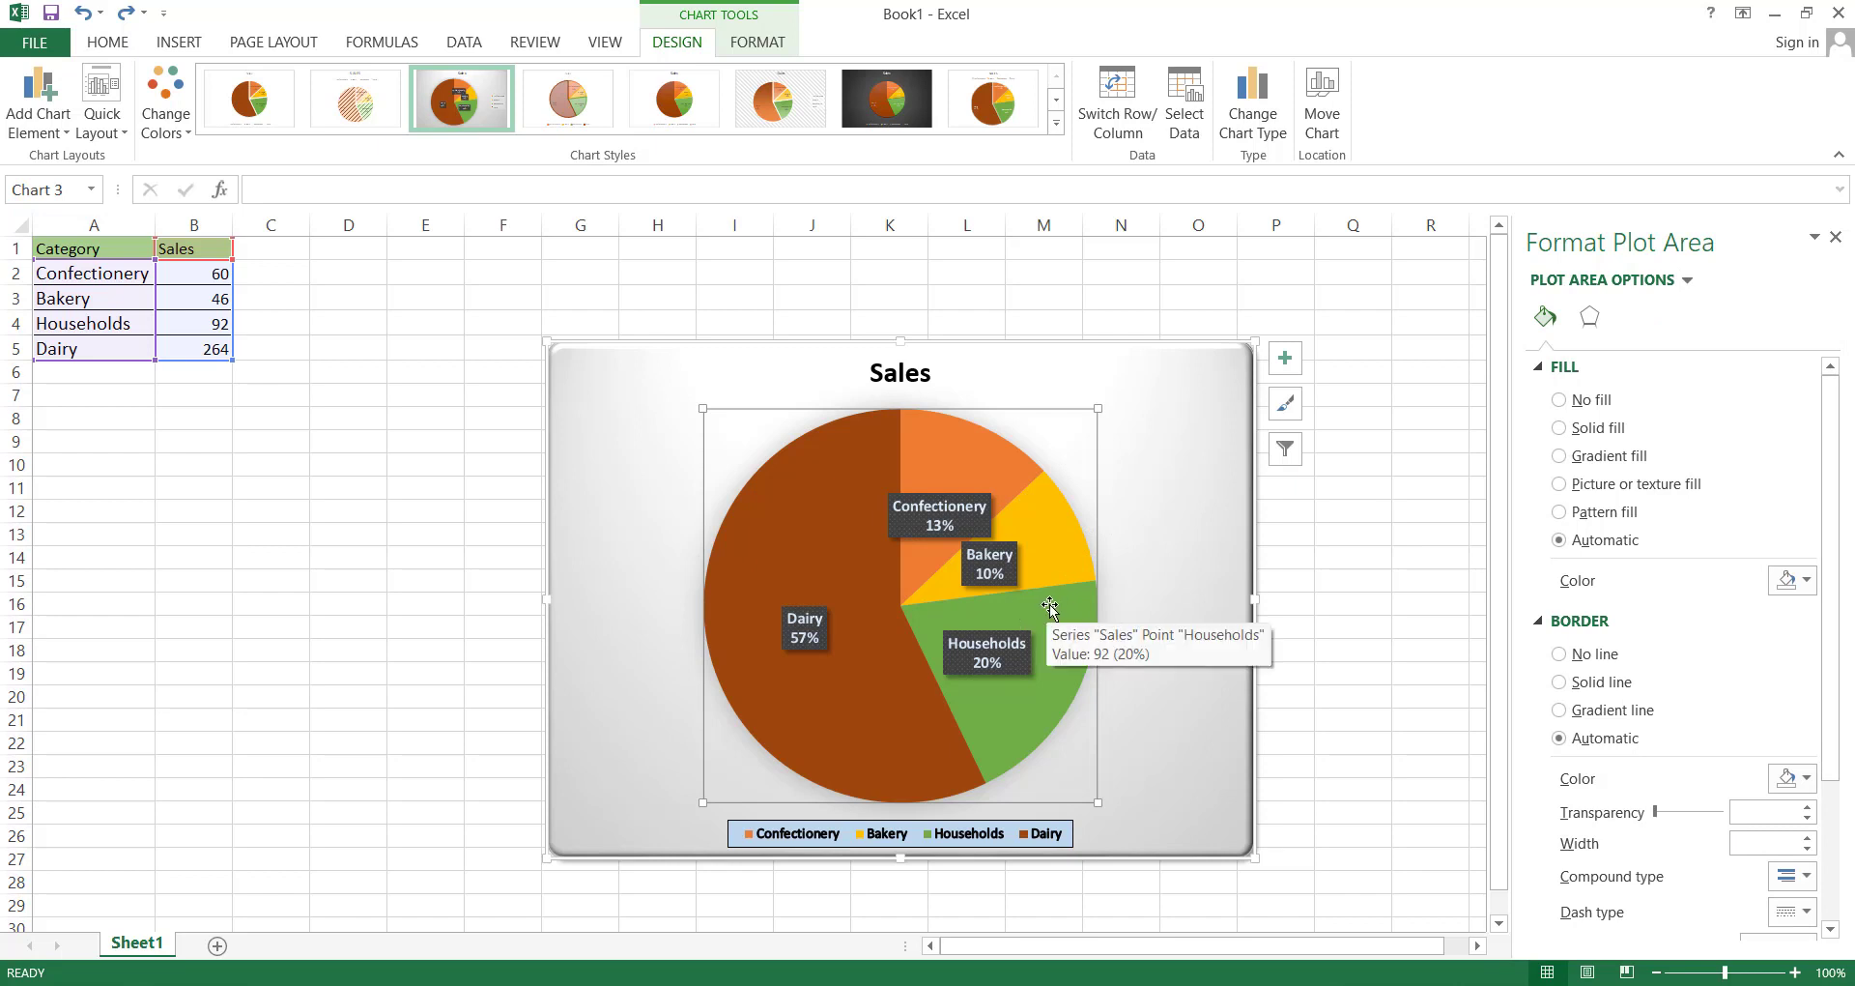
{"action": "left_click", "coordinate": [1589, 323]}
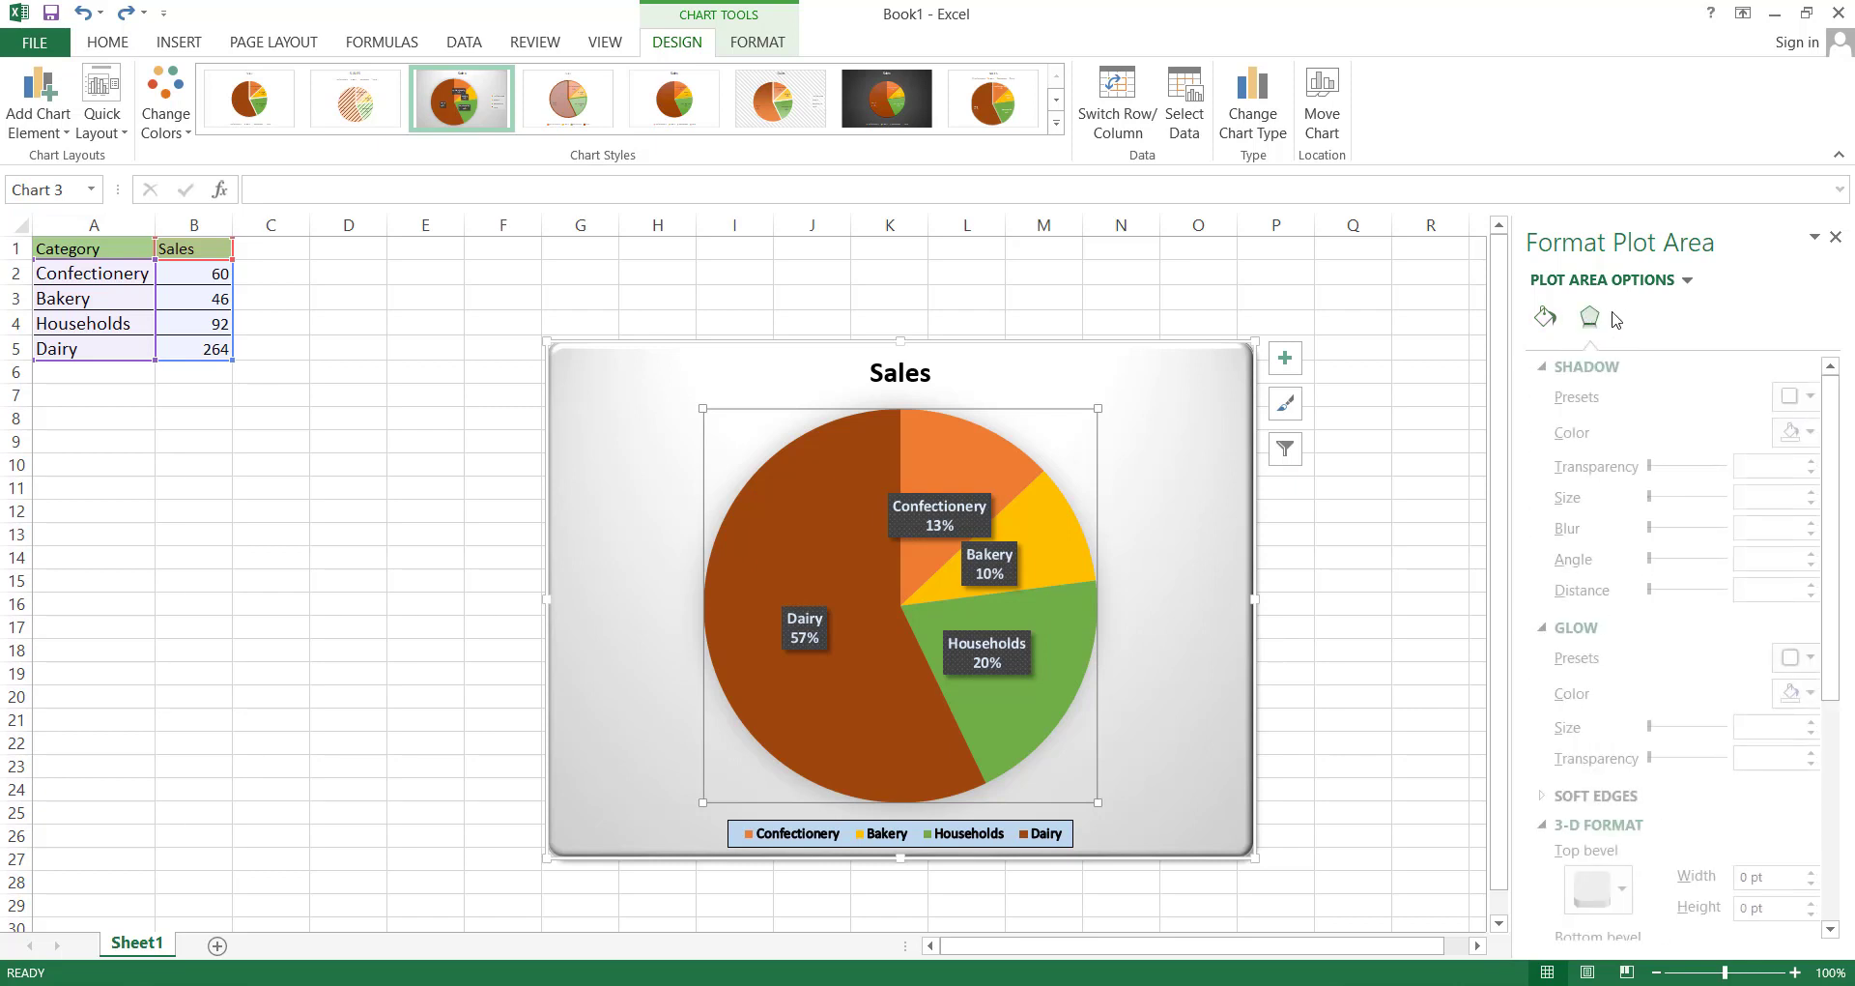
Select the Dairy slice of the Sales series and apply the outer shadow preset cast toward the bottom right
{"action": "left_click", "coordinate": [1692, 281]}
{"action": "left_click", "coordinate": [1698, 425]}
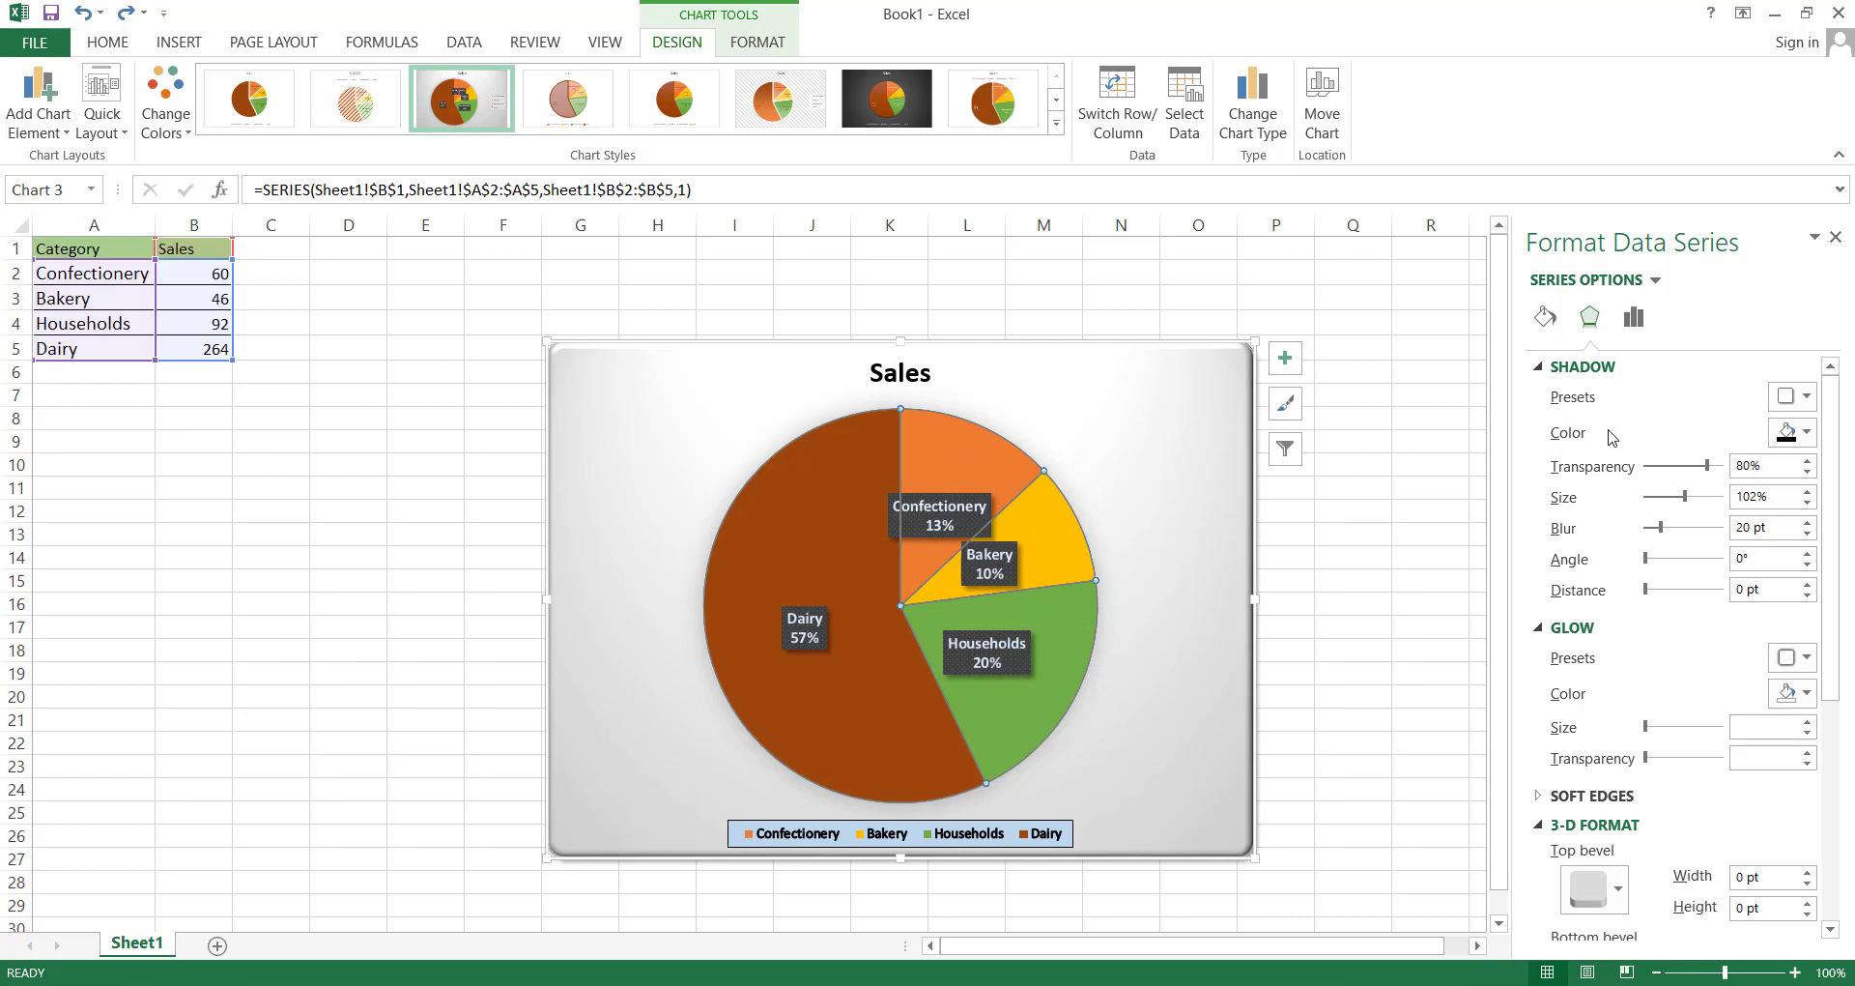
{"action": "left_click", "coordinate": [846, 538]}
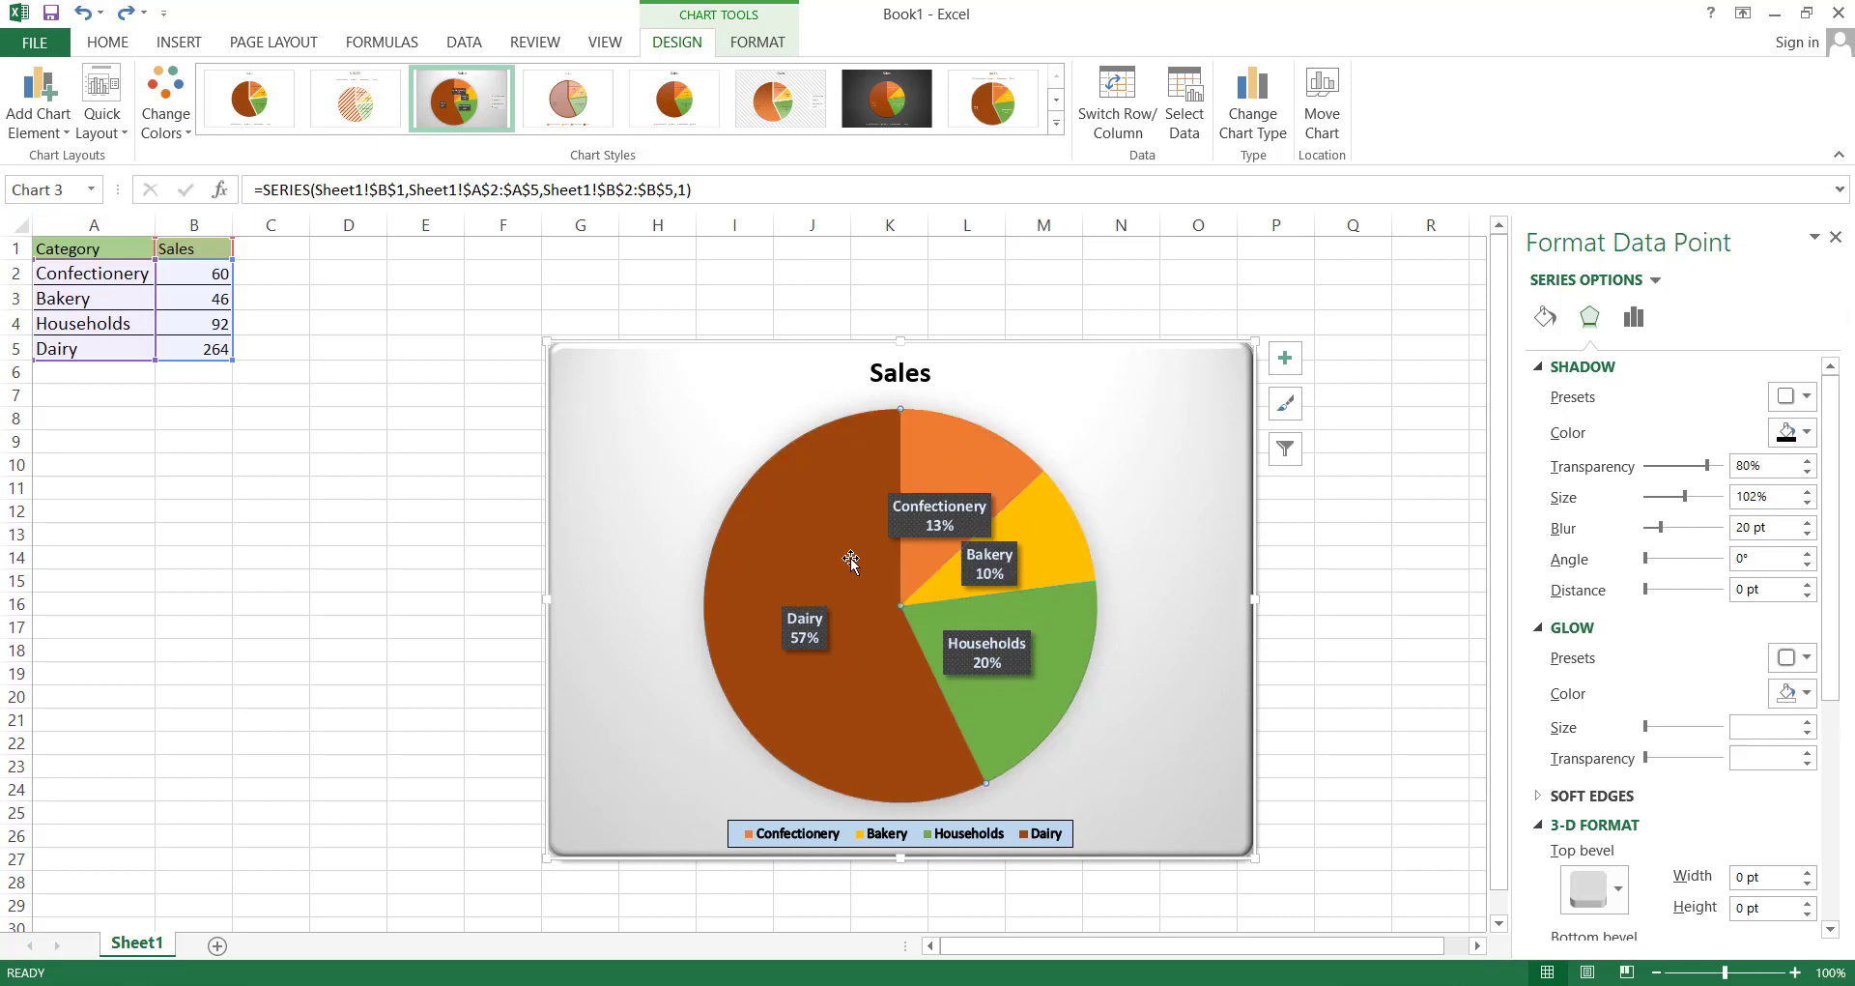
{"action": "left_click", "coordinate": [1804, 398]}
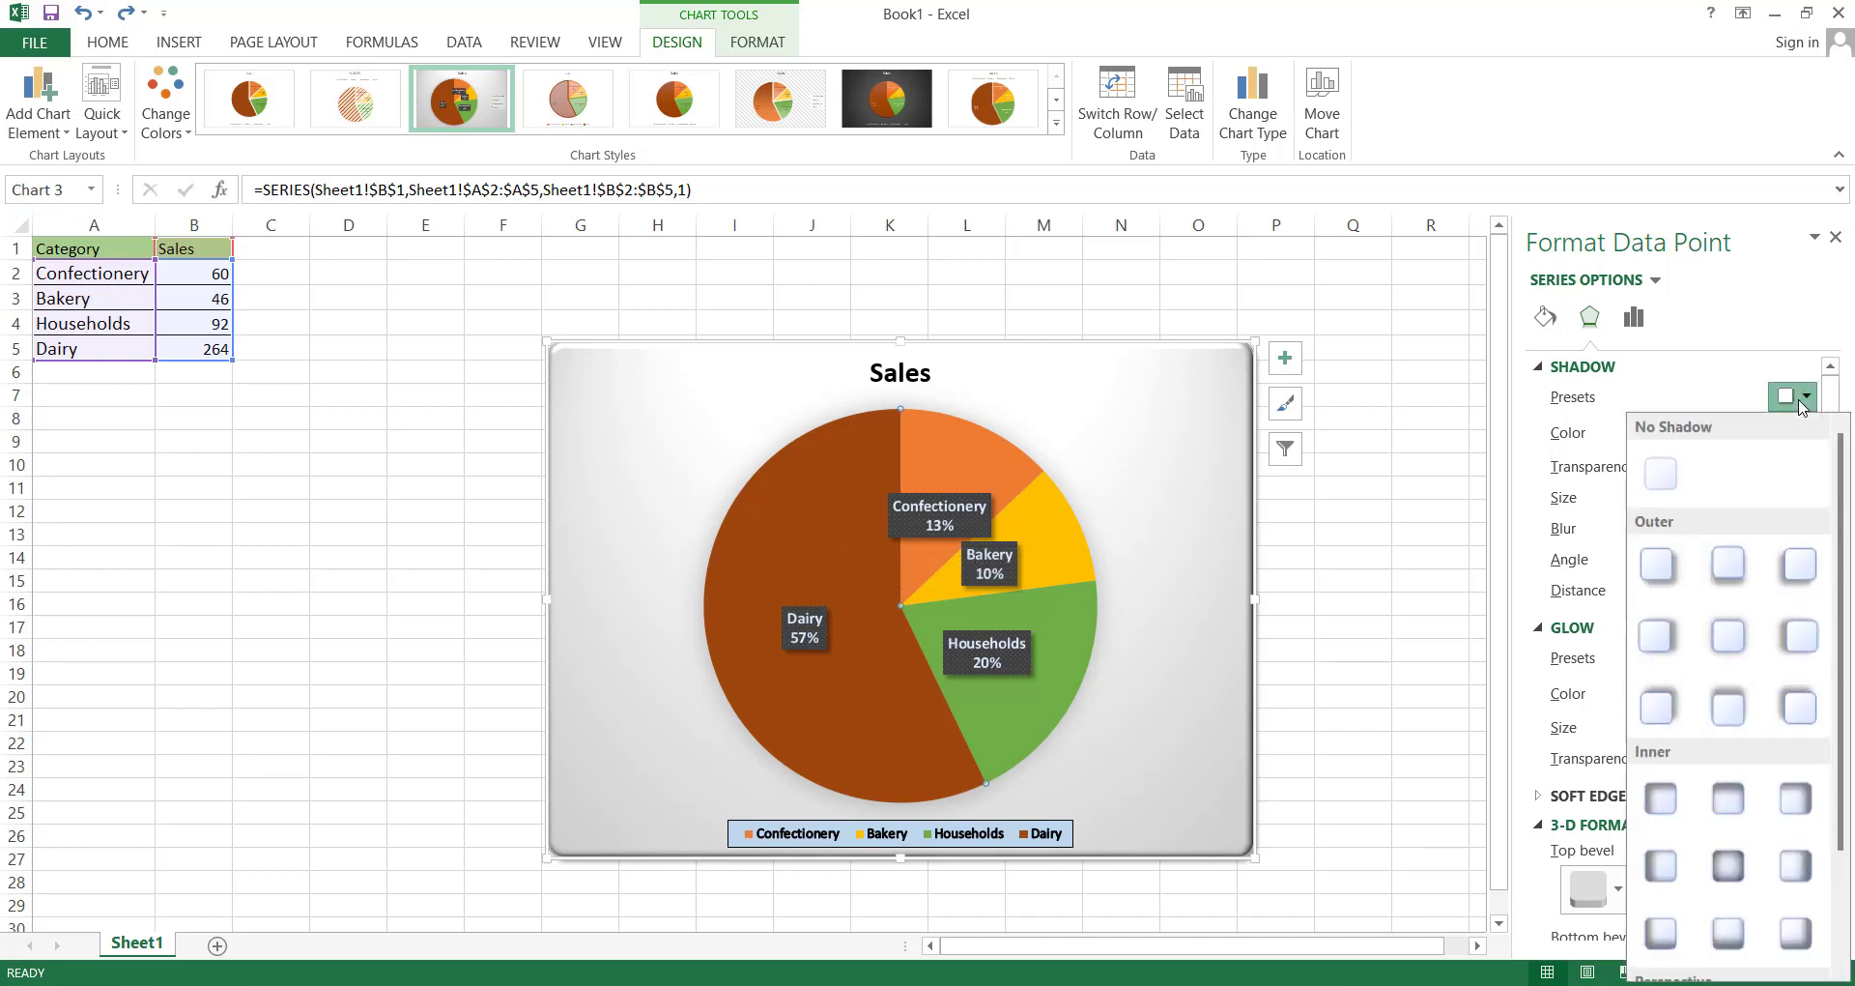
{"action": "left_click", "coordinate": [1658, 565]}
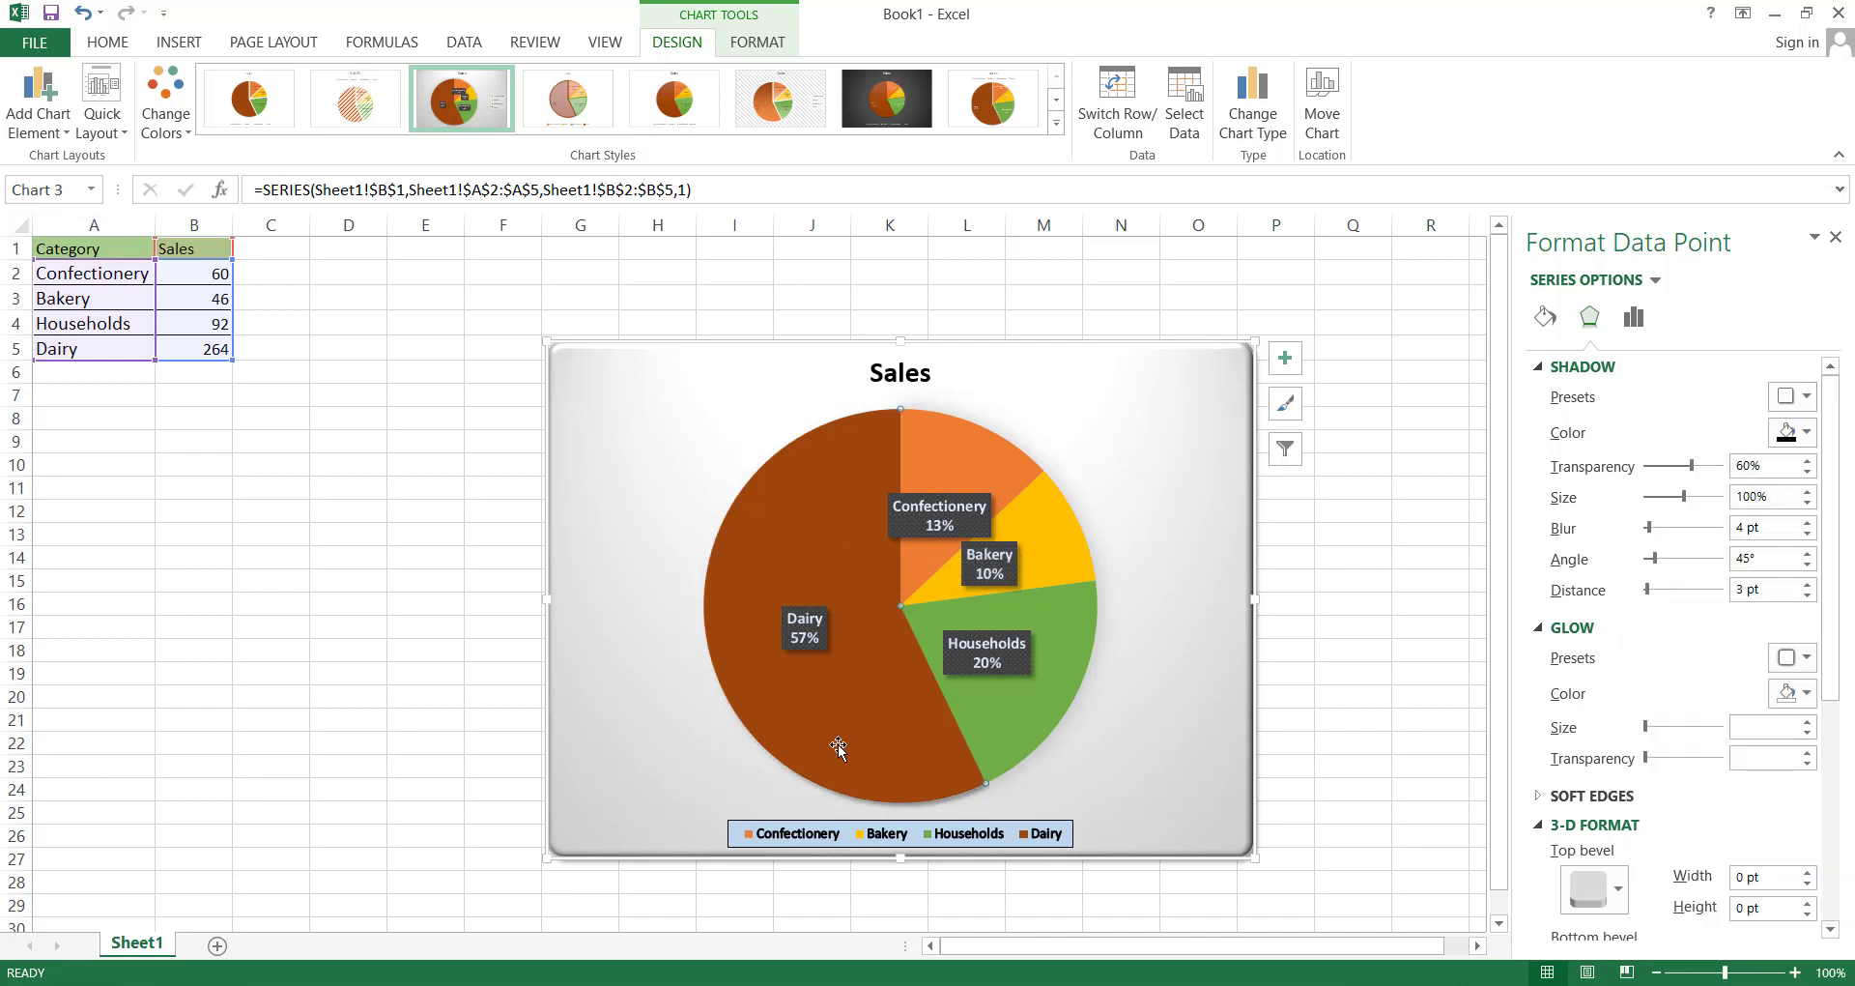
Apply the first top bevel preset, 6 pt wide and 6 pt high, to the Dairy slice
{"action": "left_click", "coordinate": [1544, 367]}
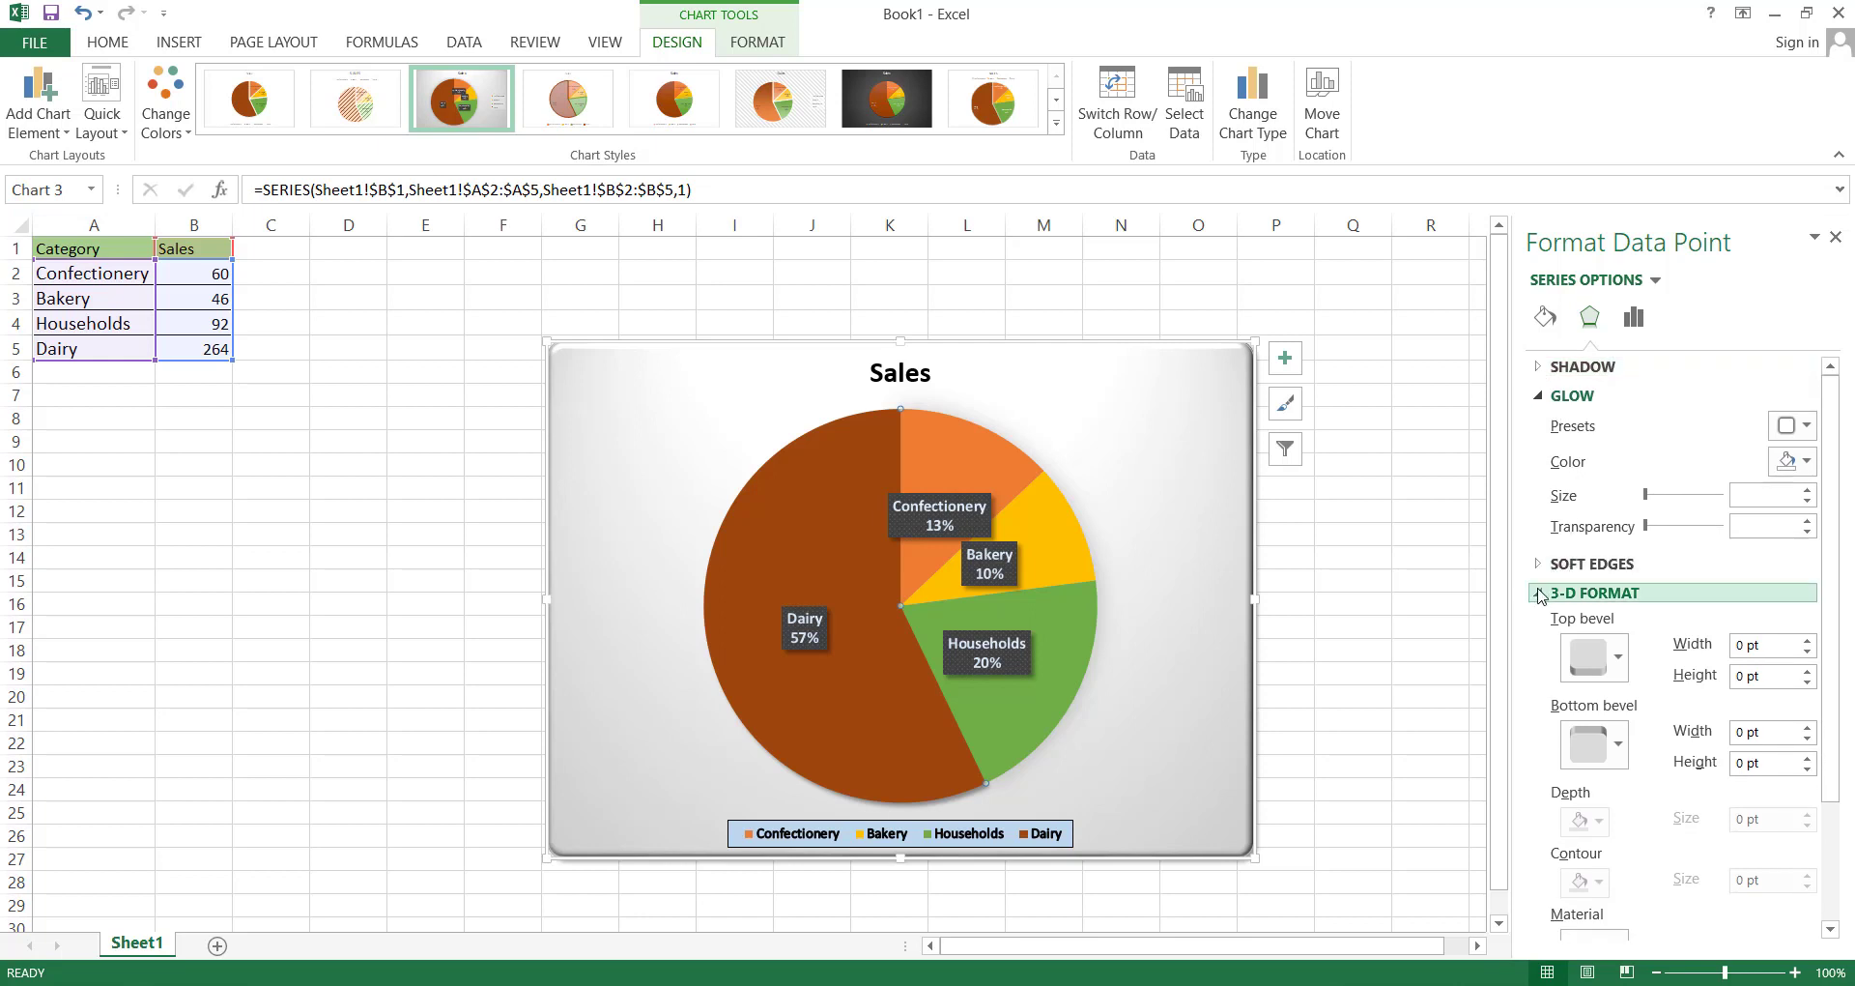
{"action": "left_click", "coordinate": [1593, 657]}
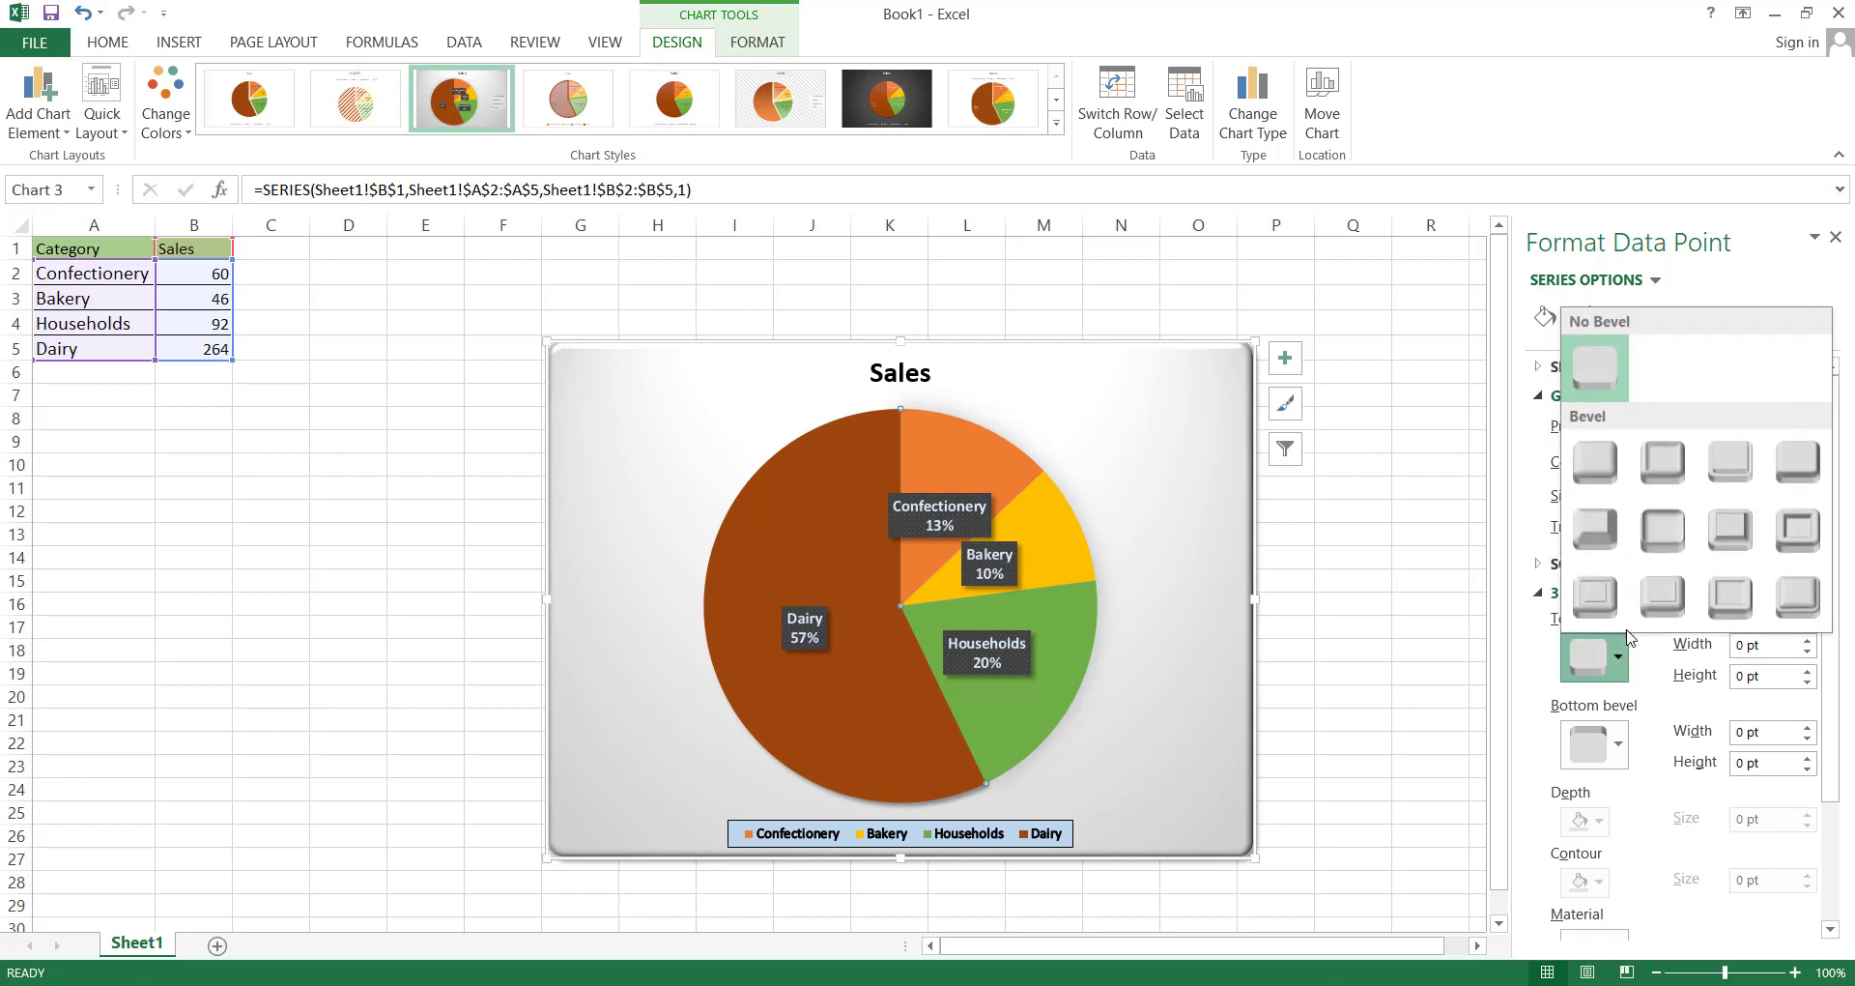
{"action": "left_click", "coordinate": [1595, 462]}
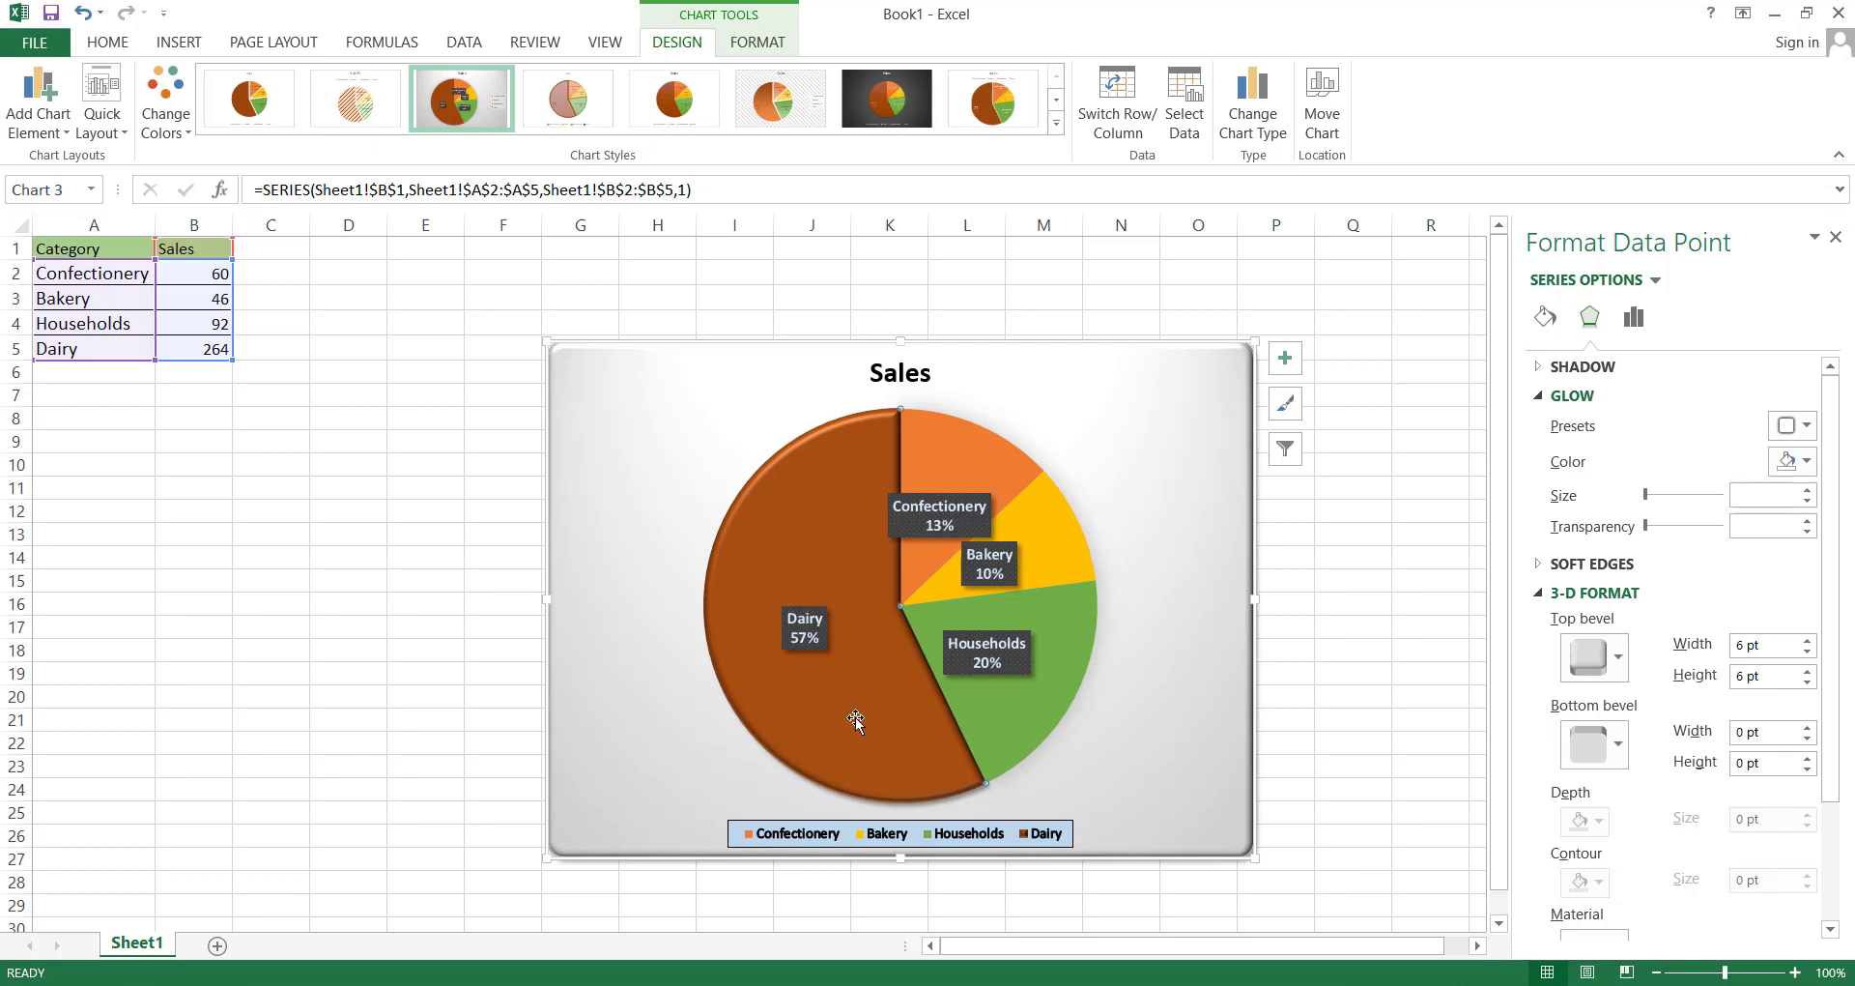
Add a light orange glow, 10 pt in size, around the Dairy slice
{"action": "left_click", "coordinate": [1790, 467]}
{"action": "left_click", "coordinate": [1763, 545]}
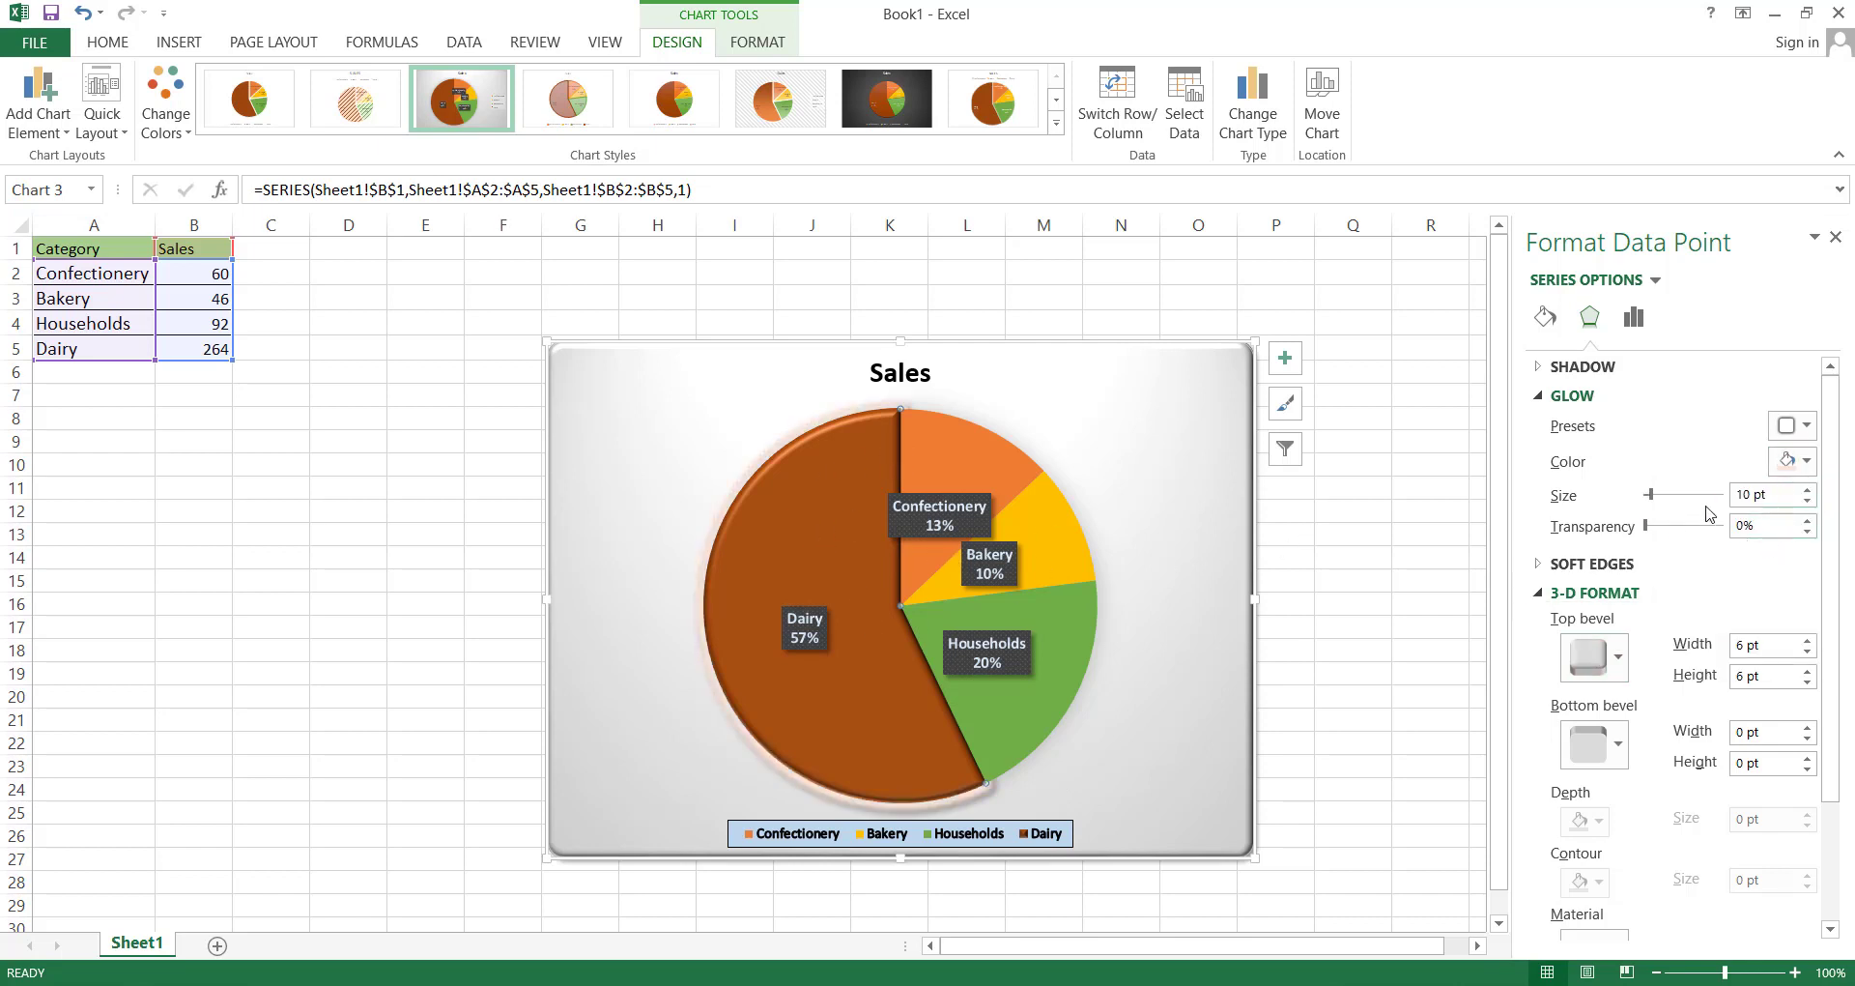
{"action": "left_click", "coordinate": [1541, 396]}
{"action": "left_click", "coordinate": [1537, 456]}
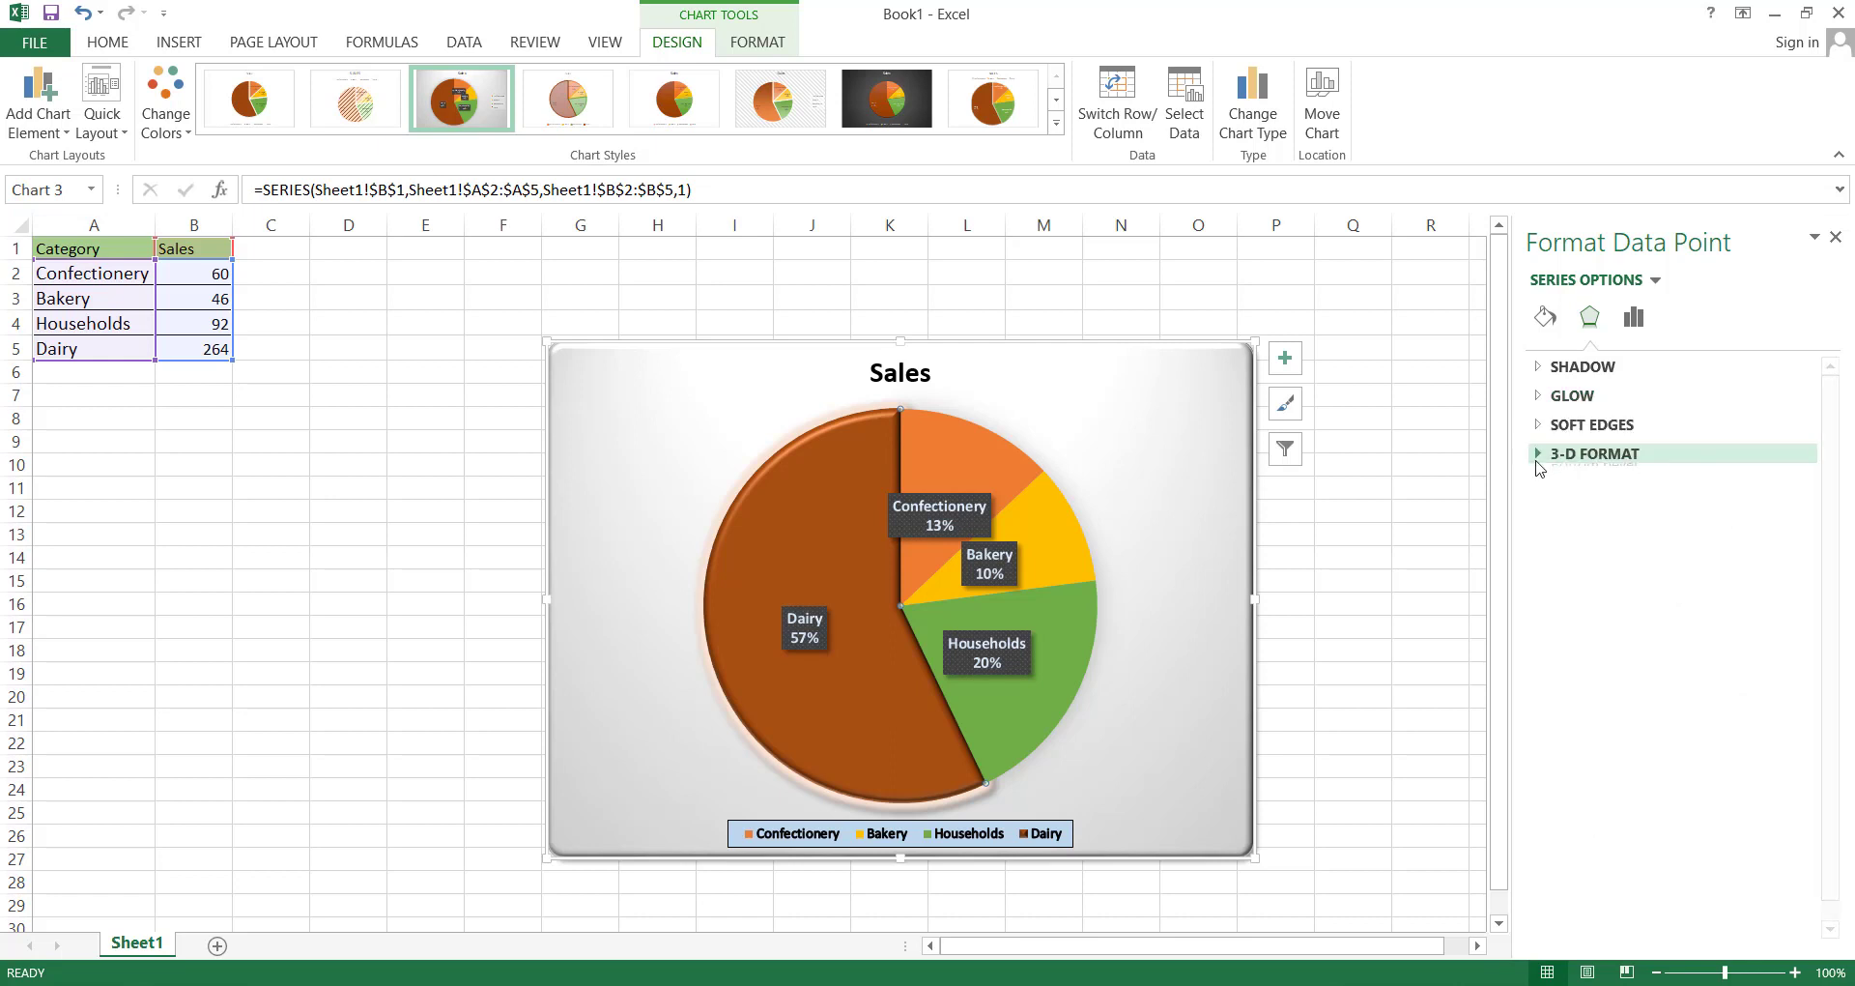
Rotate the pie by setting the angle of the first slice to 10°
{"action": "left_click", "coordinate": [1632, 321]}
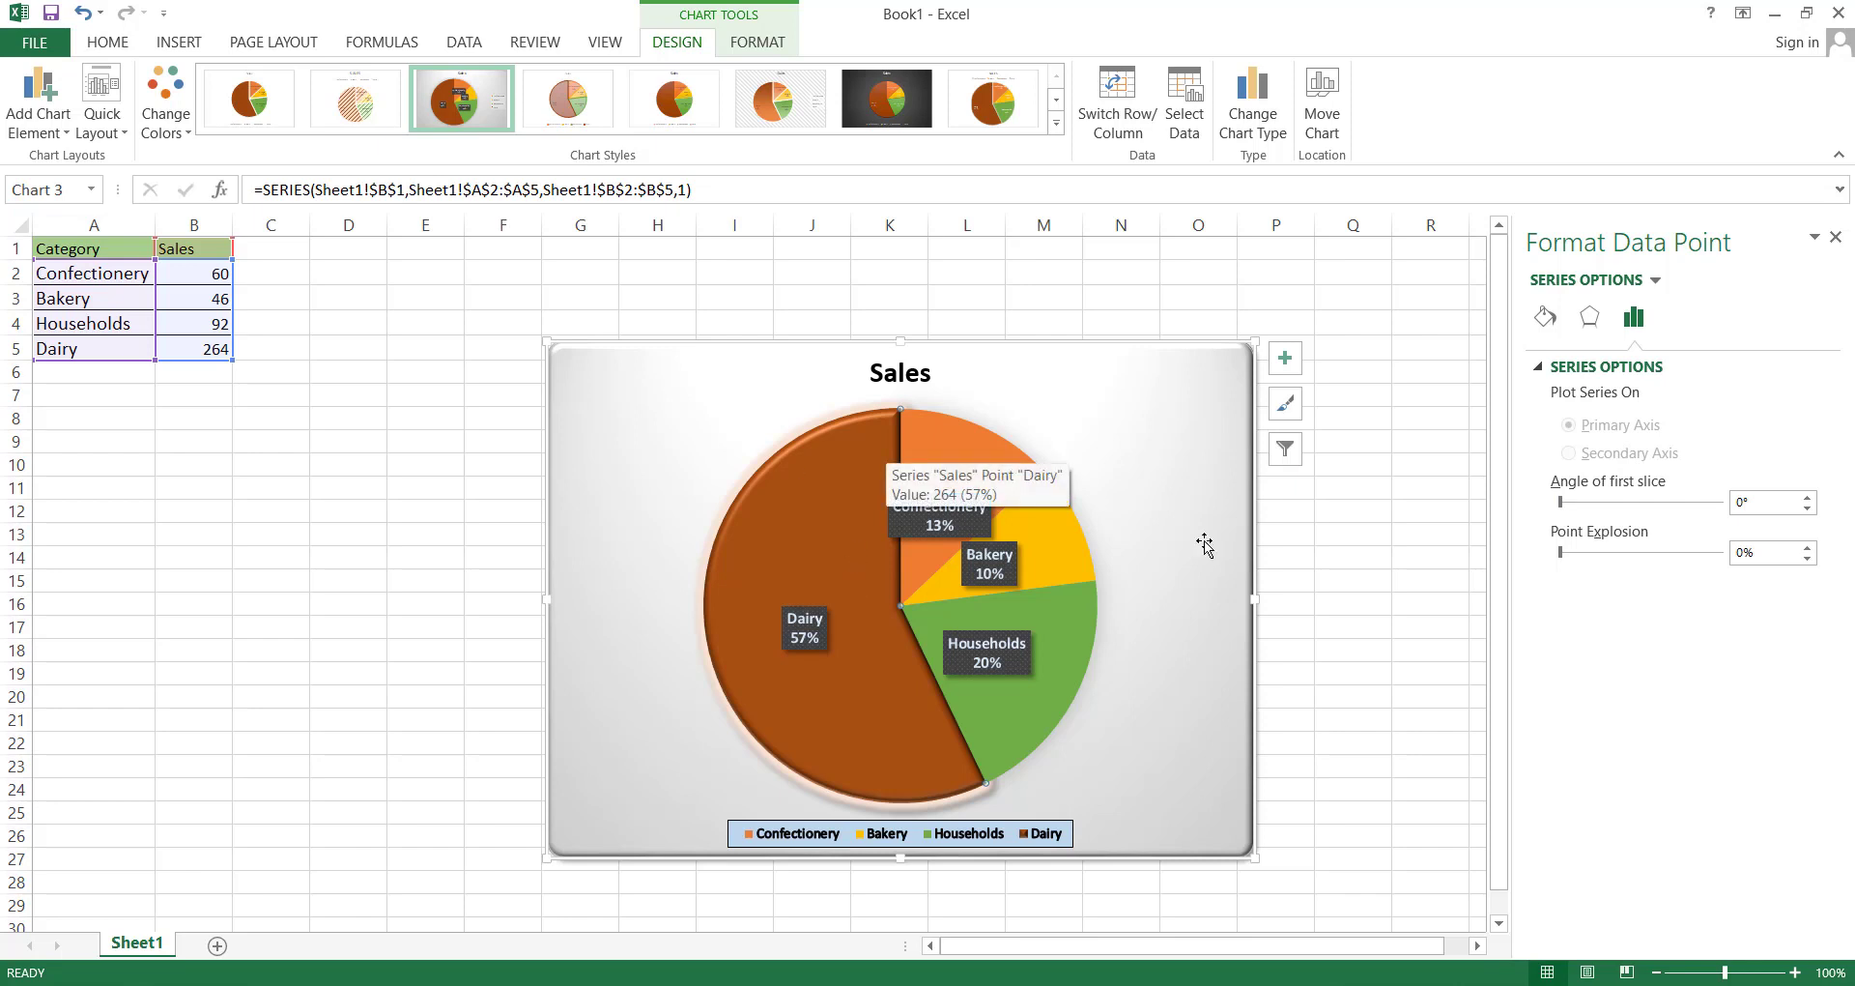
{"action": "left_click", "coordinate": [1808, 497]}
{"action": "left_click", "coordinate": [1808, 496]}
{"action": "left_click", "coordinate": [1808, 497]}
{"action": "left_click", "coordinate": [1808, 497]}
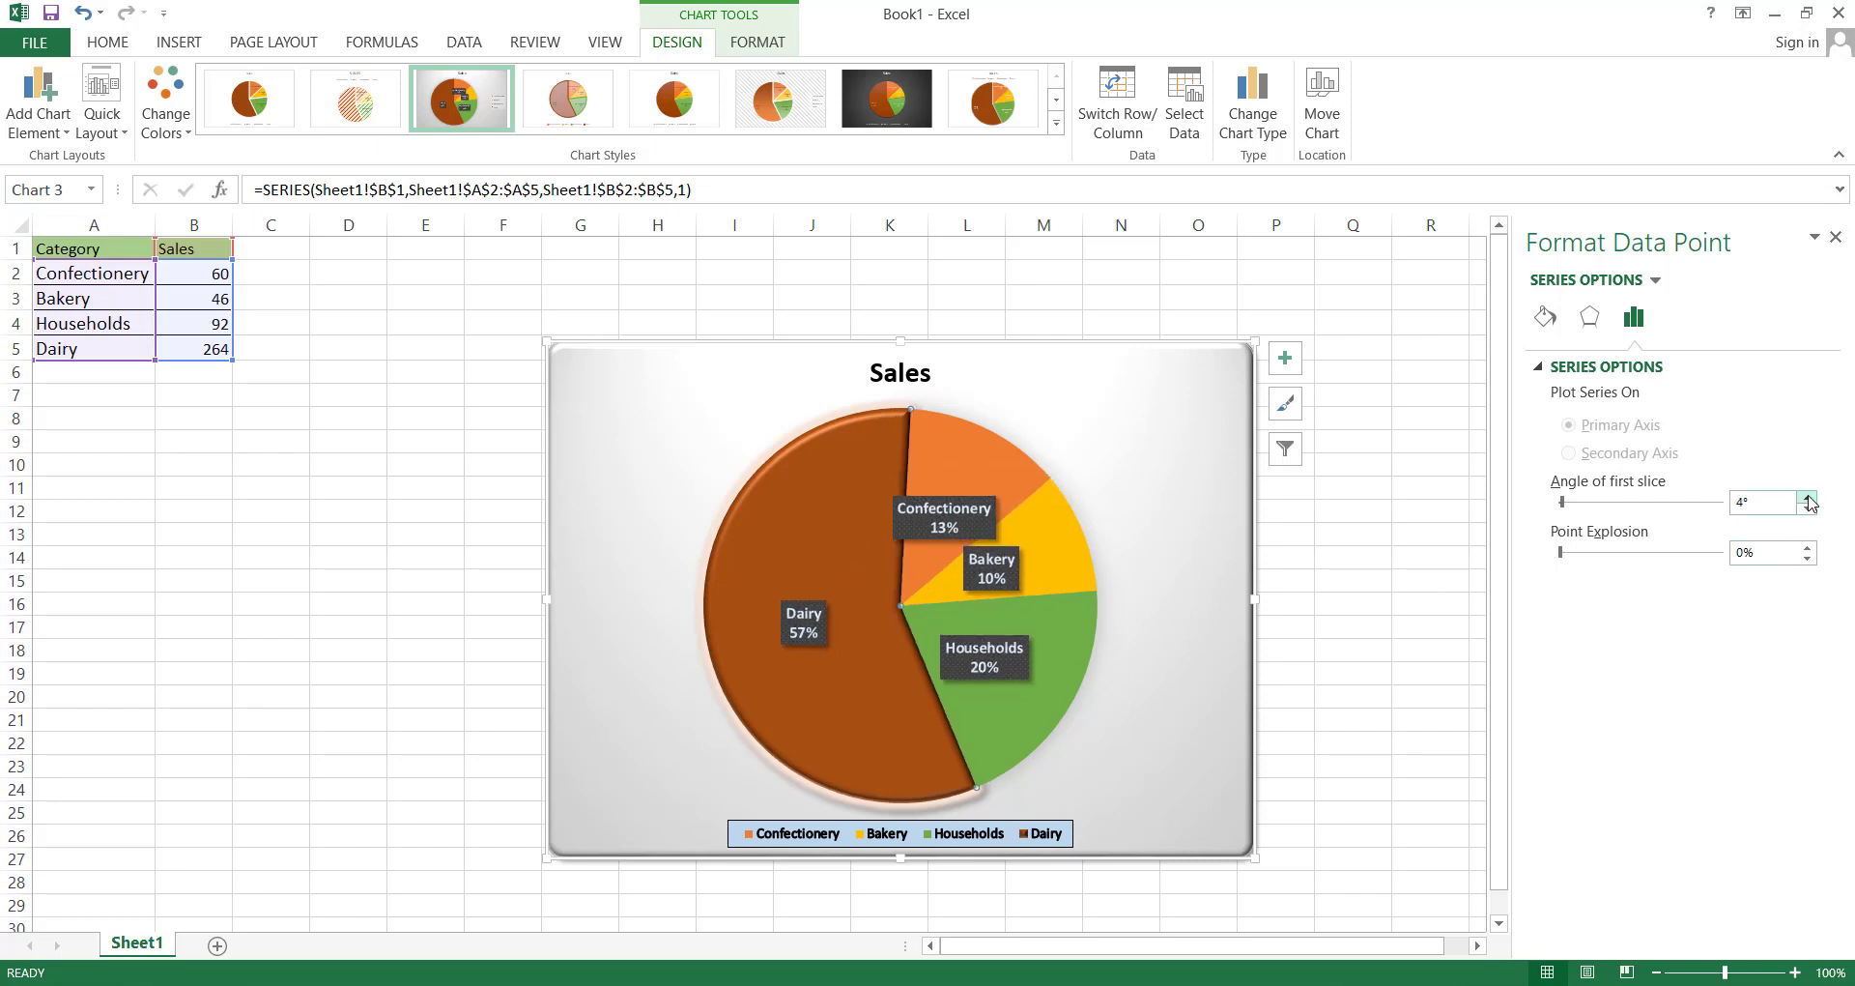
{"action": "left_click", "coordinate": [1808, 496]}
{"action": "left_click", "coordinate": [1808, 496]}
{"action": "left_click", "coordinate": [1809, 497]}
{"action": "left_click", "coordinate": [1808, 496]}
{"action": "left_click", "coordinate": [1808, 497]}
{"action": "left_click", "coordinate": [1808, 496]}
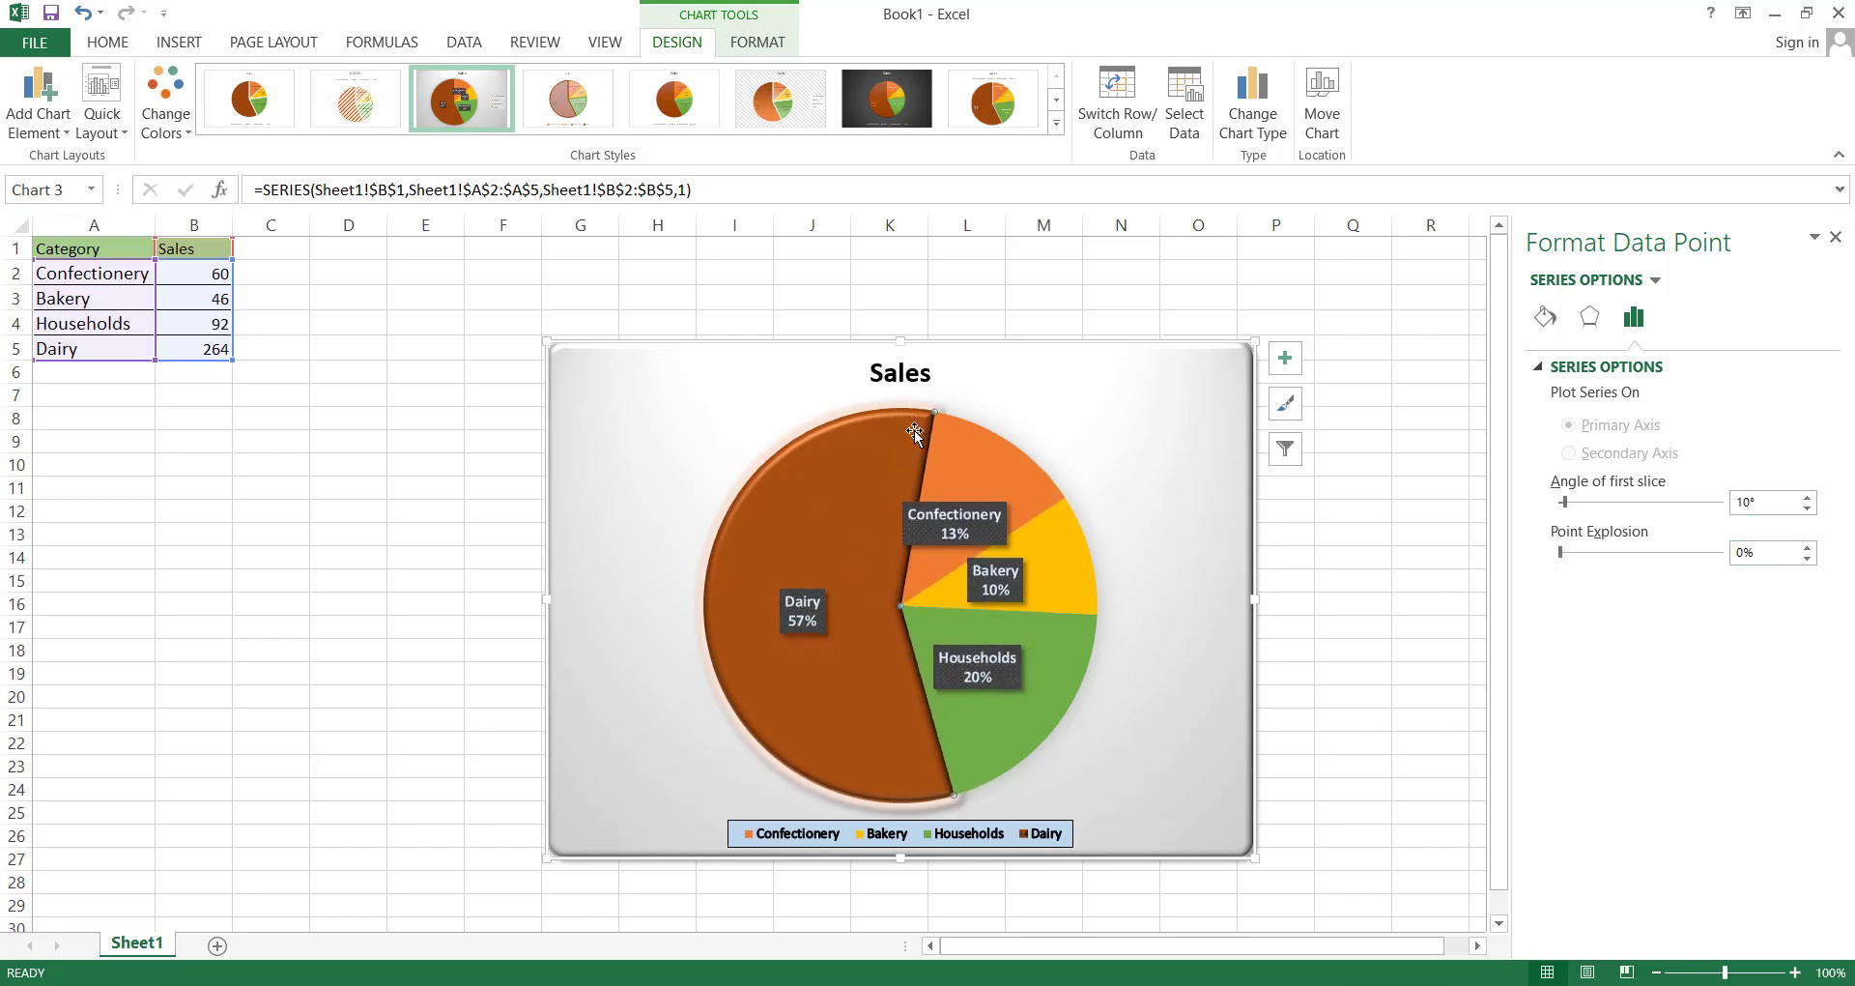
Set the Dairy slice's point explosion to 4% and deselect the slice
{"action": "left_click", "coordinate": [1807, 547]}
{"action": "left_click", "coordinate": [1806, 547]}
{"action": "left_click", "coordinate": [1806, 547]}
{"action": "left_click", "coordinate": [1806, 547]}
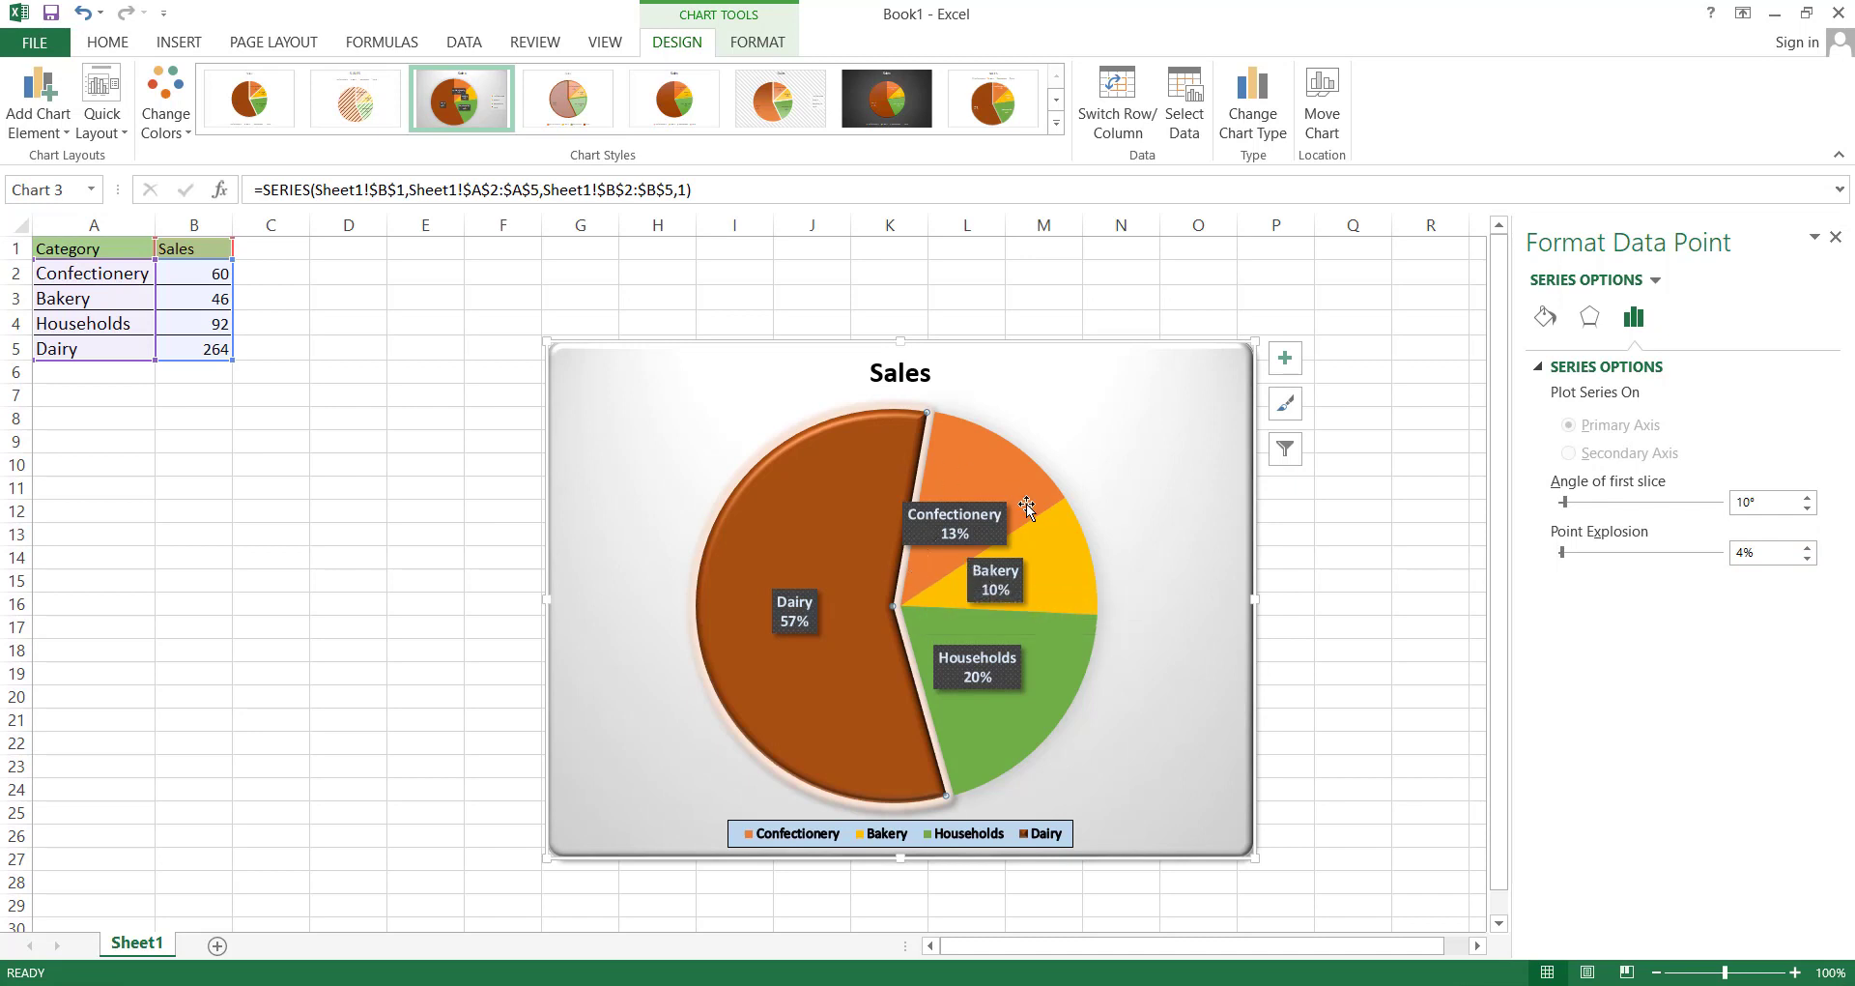
{"action": "left_click", "coordinate": [740, 462]}
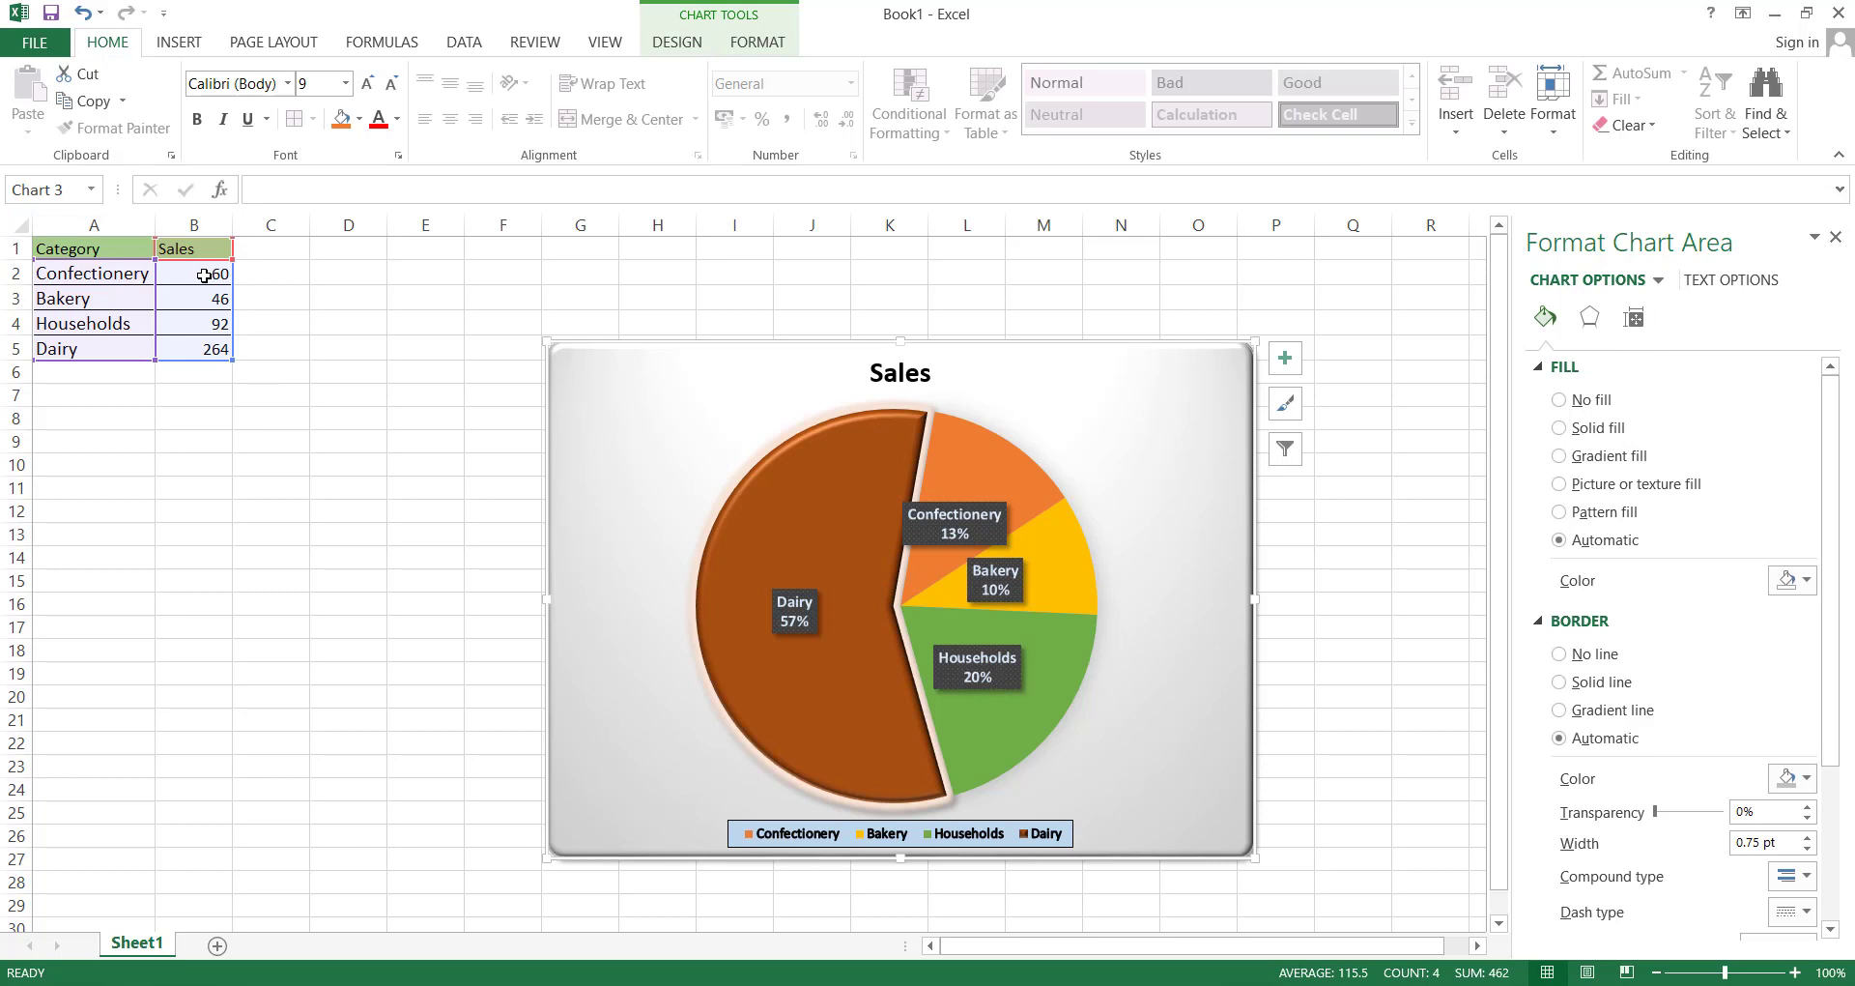
Sort the table by the sales in B2:B5, first descending and finally ascending, expanding the selection to include the categories
{"action": "left_click_drag", "start_coordinate": [204, 275], "coordinate": [217, 343]}
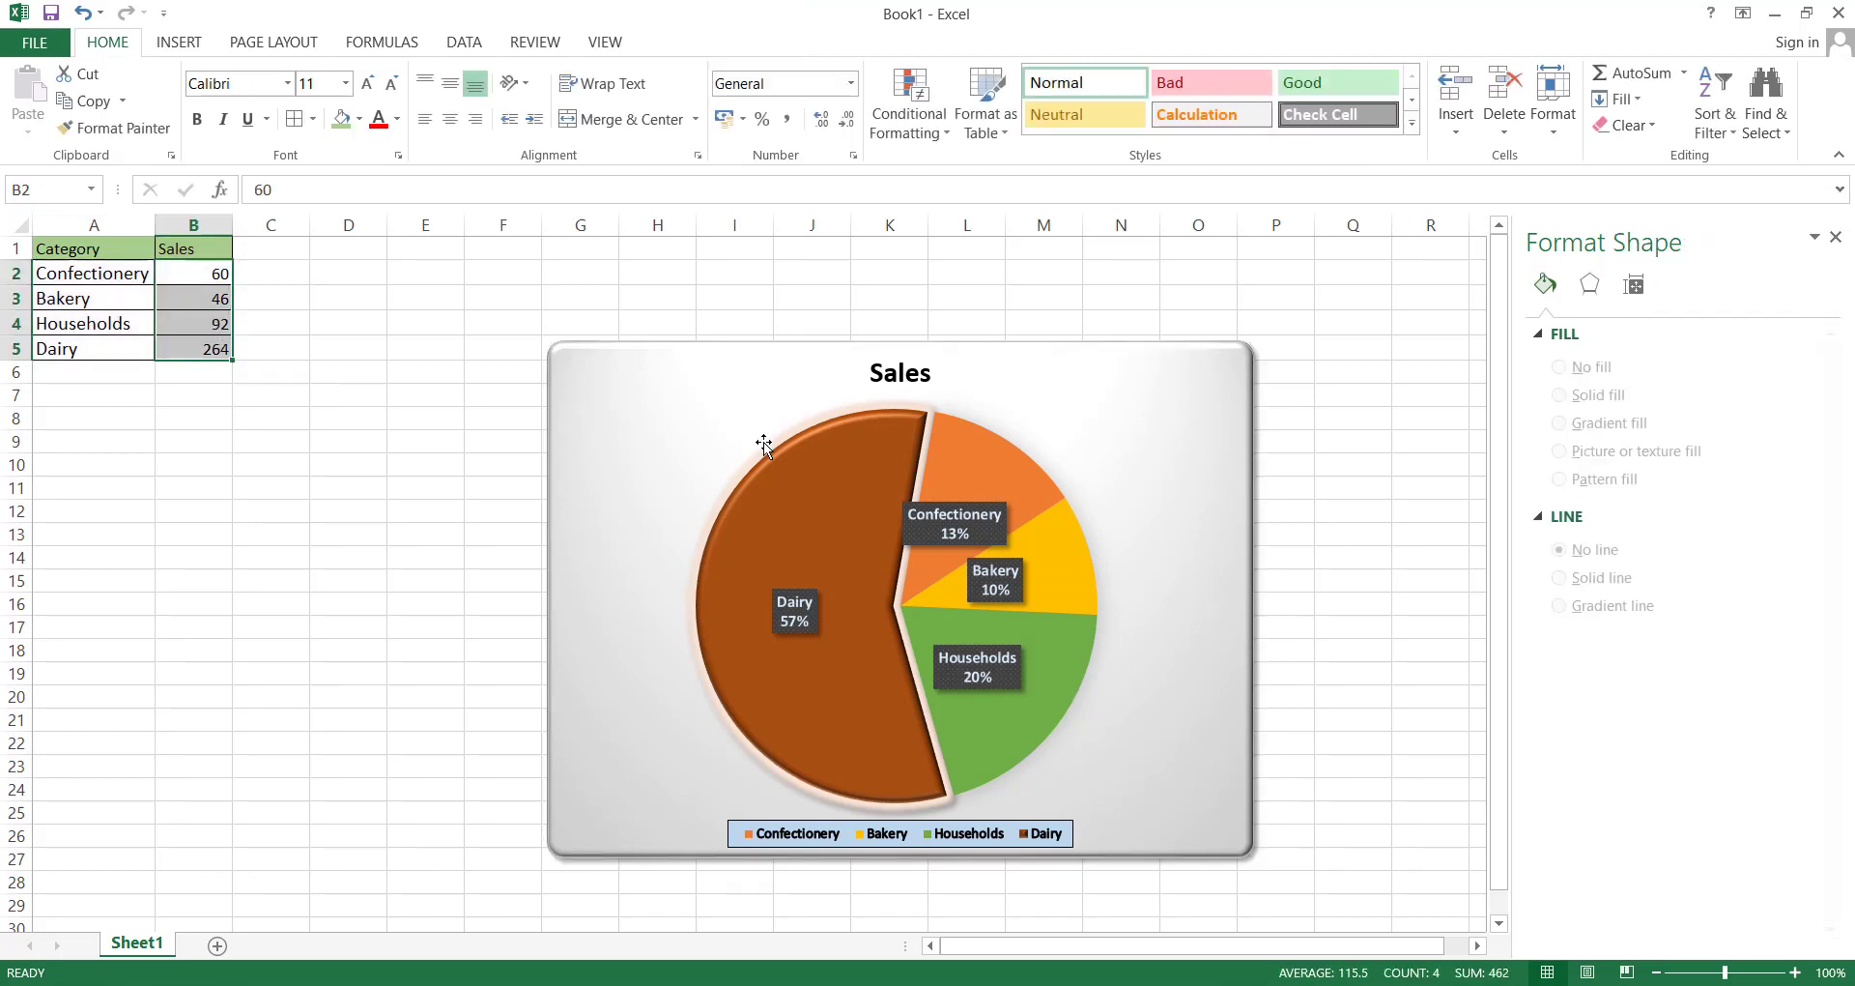
{"action": "left_click", "coordinate": [464, 41]}
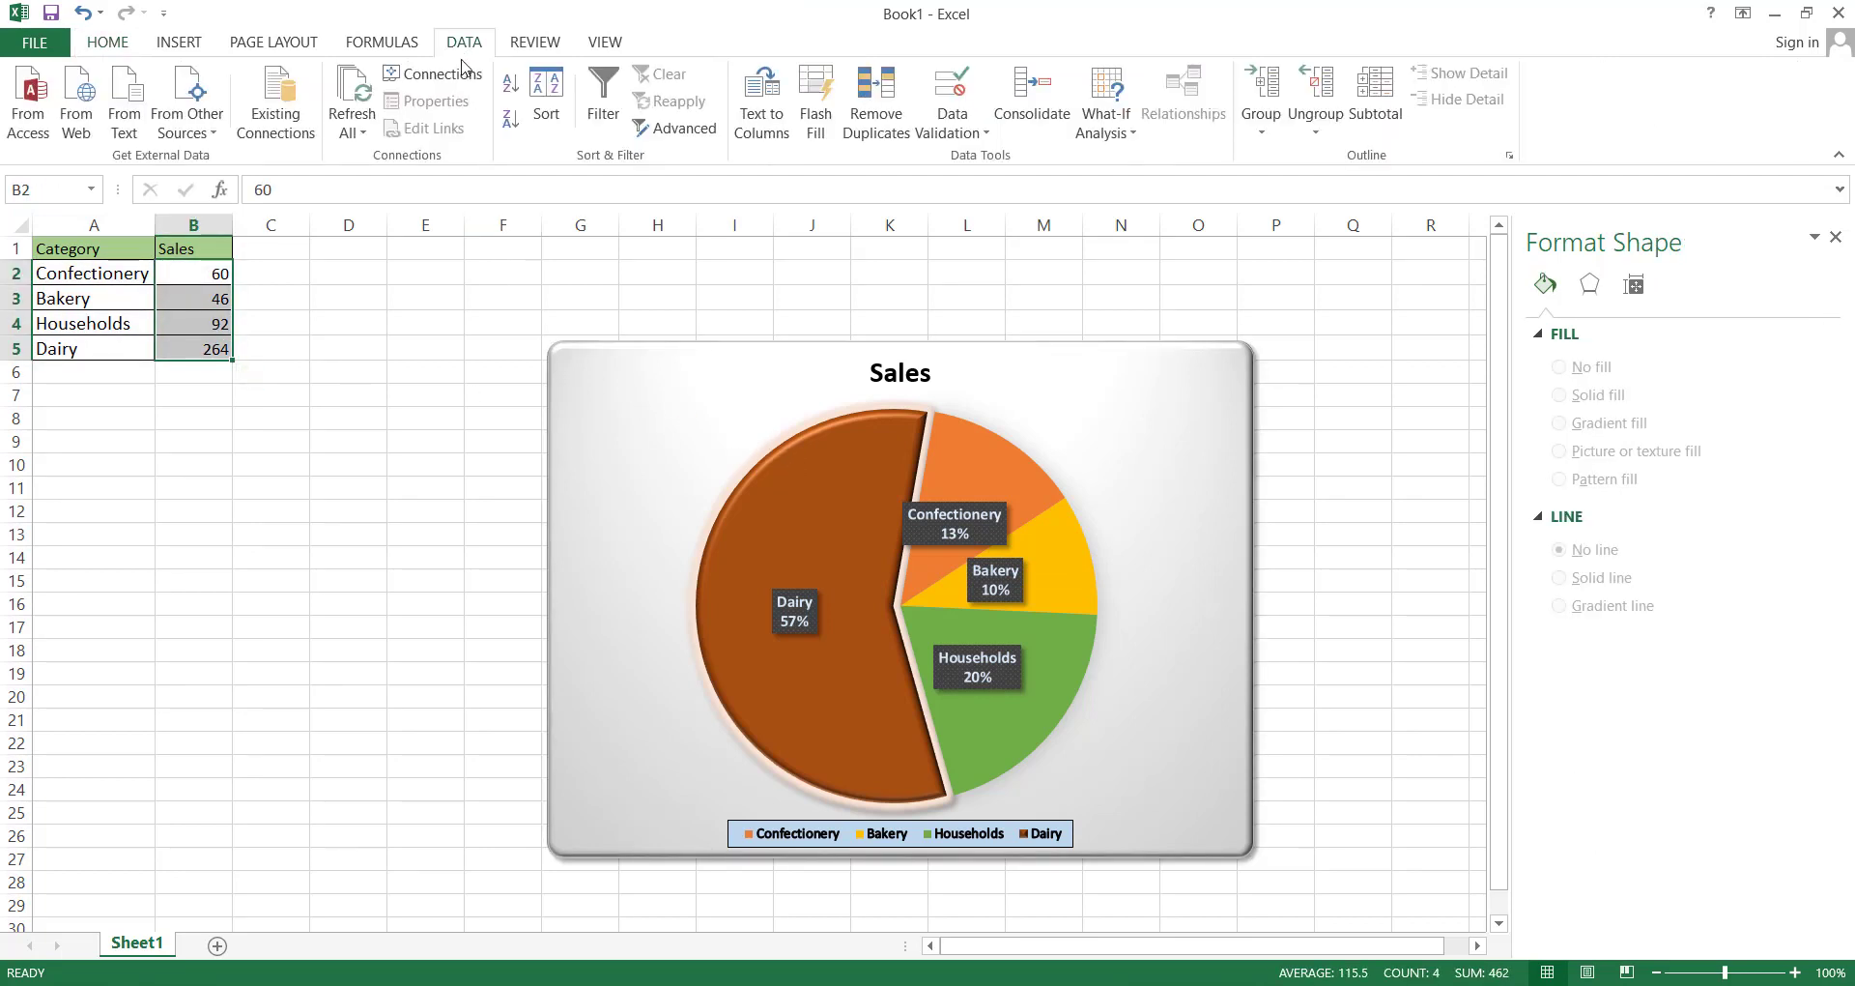
{"action": "left_click", "coordinate": [510, 120]}
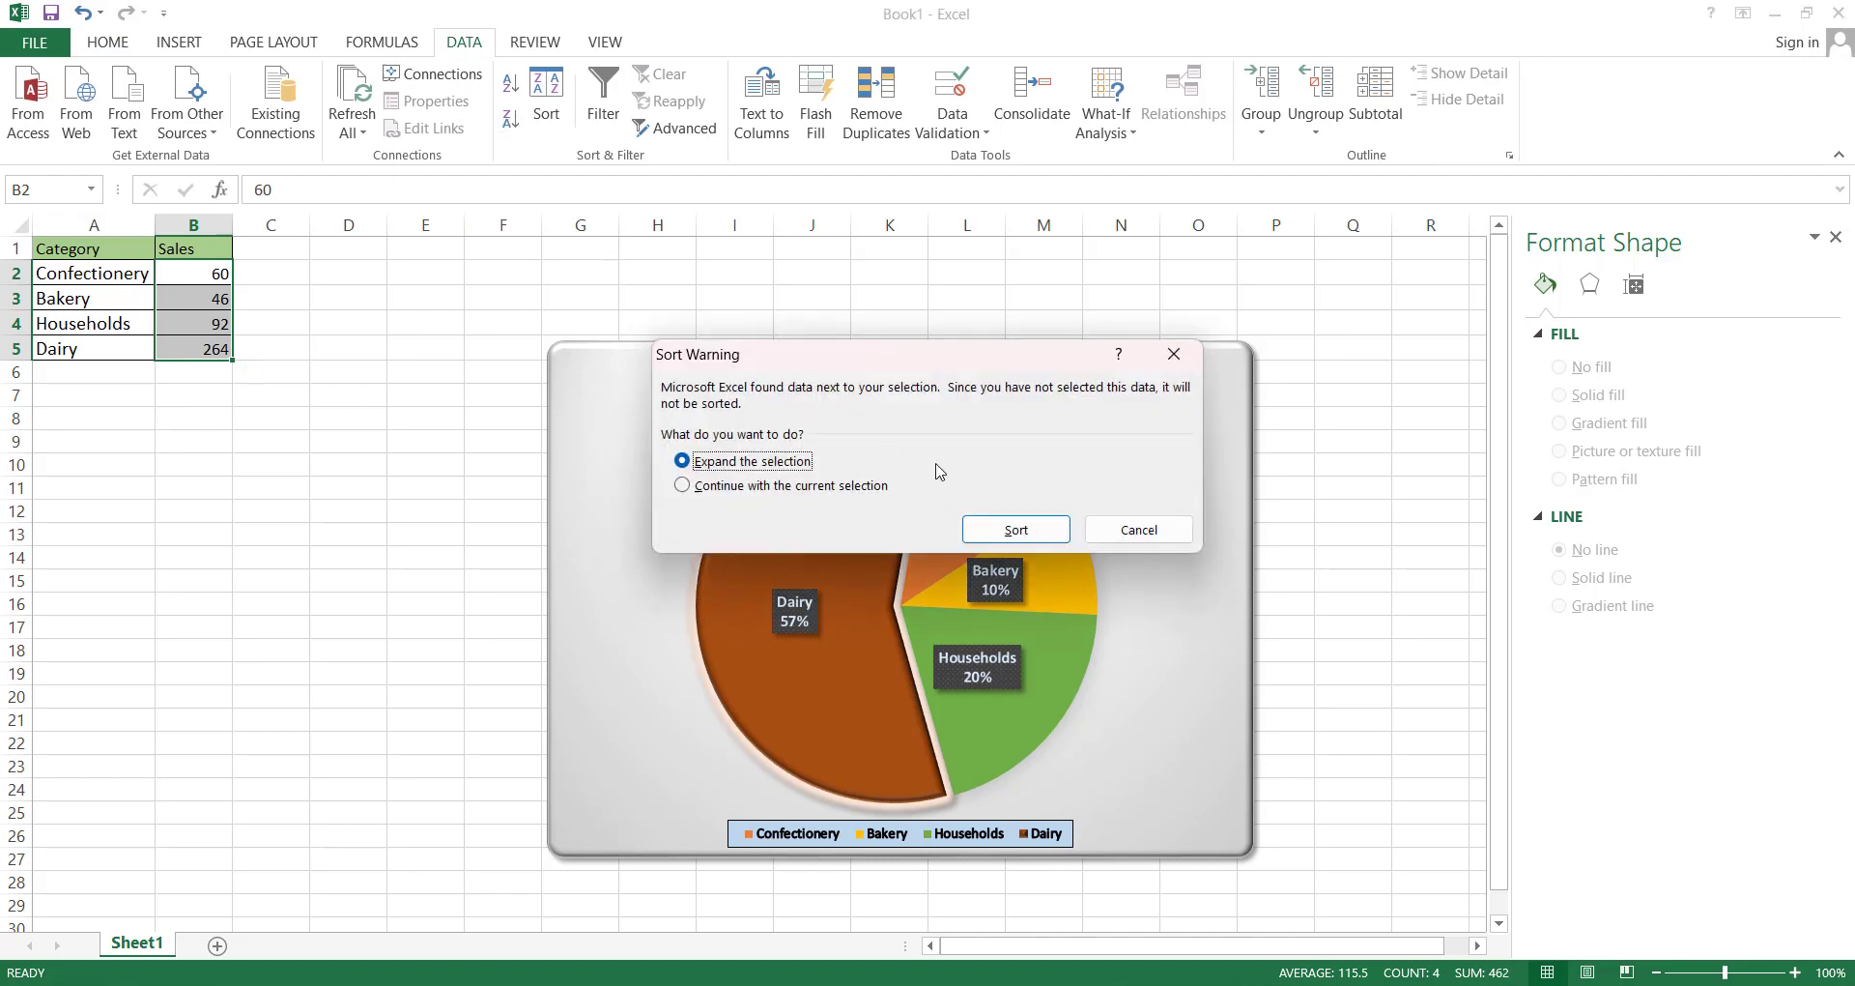
{"action": "left_click", "coordinate": [1020, 527]}
{"action": "left_click", "coordinate": [513, 94]}
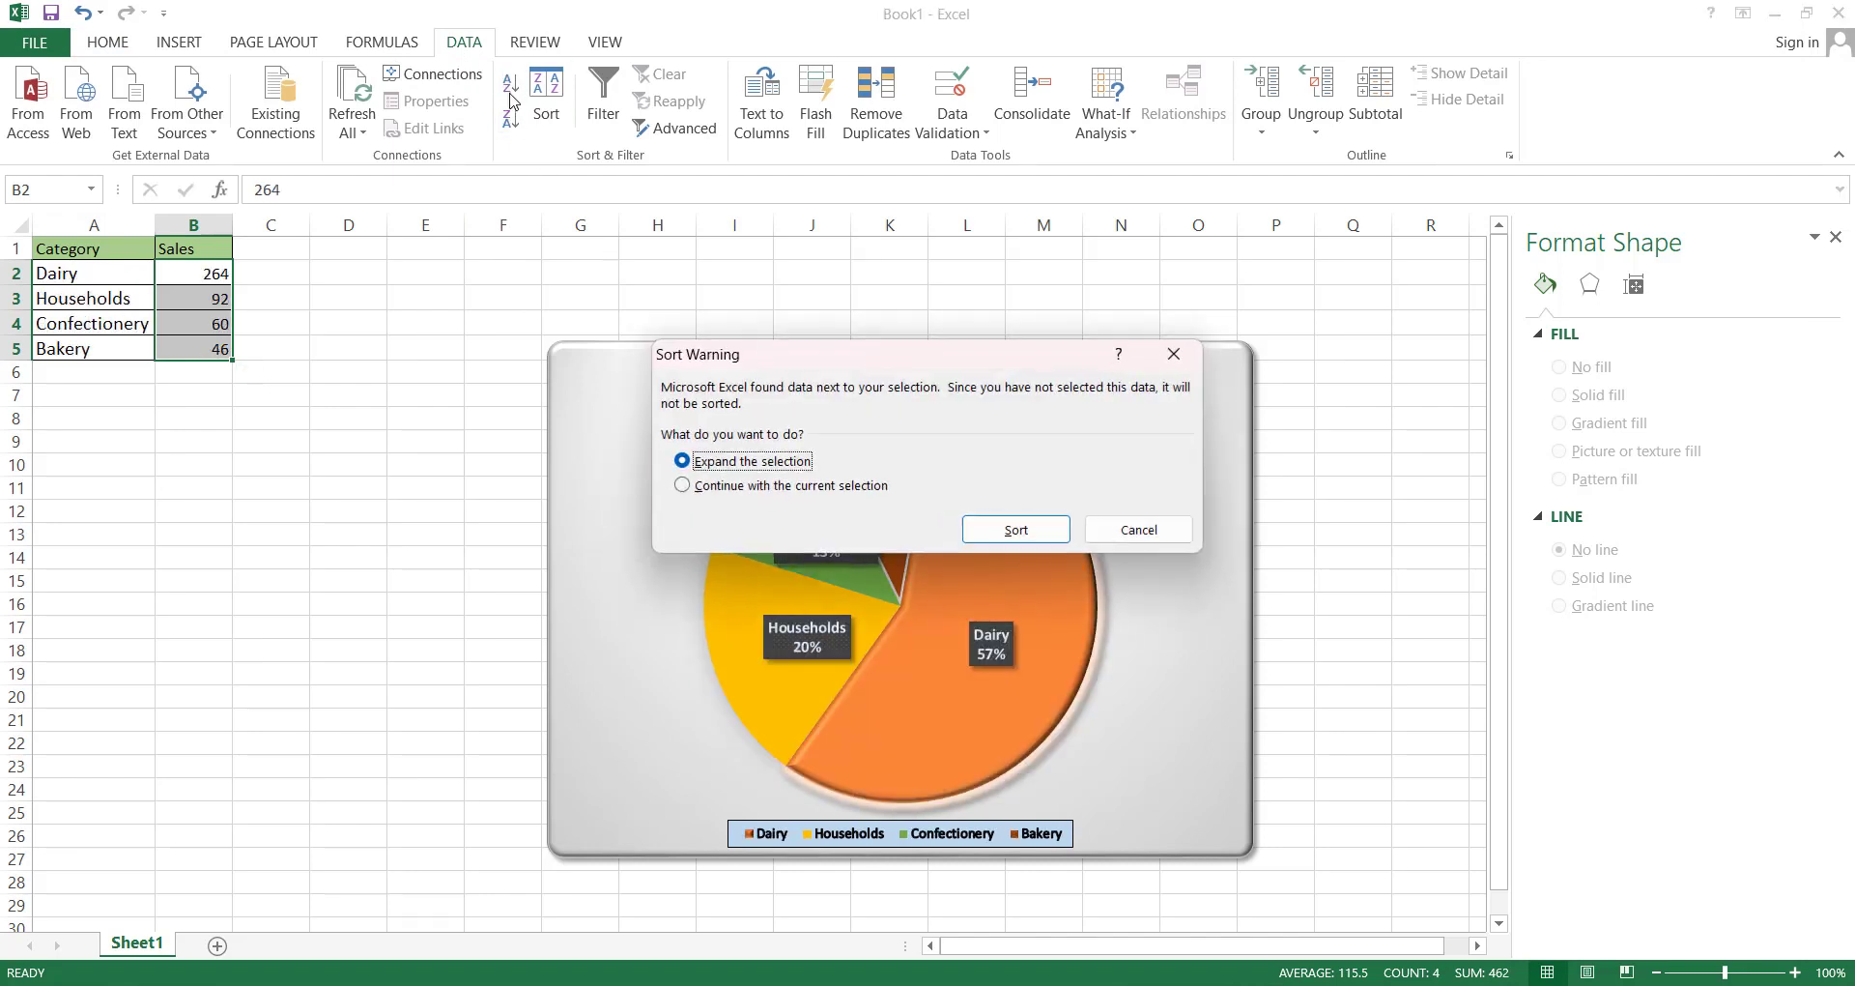
{"action": "left_click", "coordinate": [985, 533]}
Rotate the pie by setting the Sales series' angle of first slice to 205°
{"action": "left_click", "coordinate": [928, 512]}
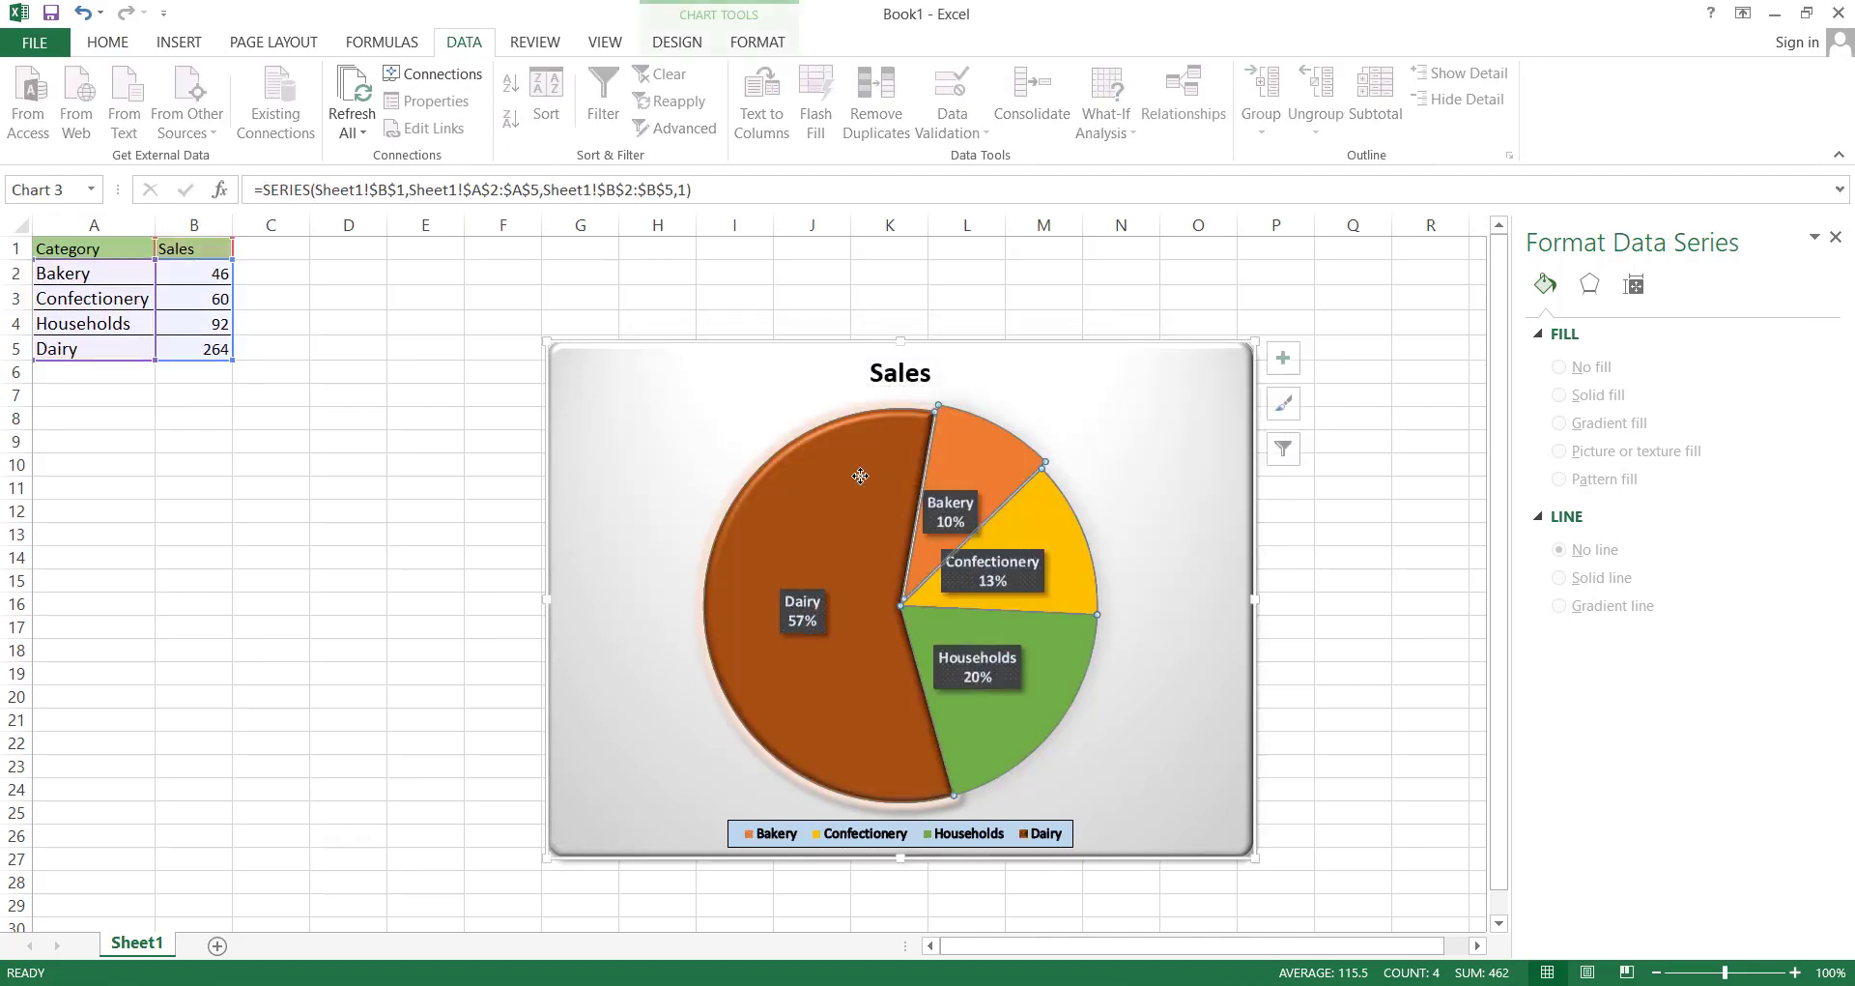
{"action": "left_click", "coordinate": [1803, 497]}
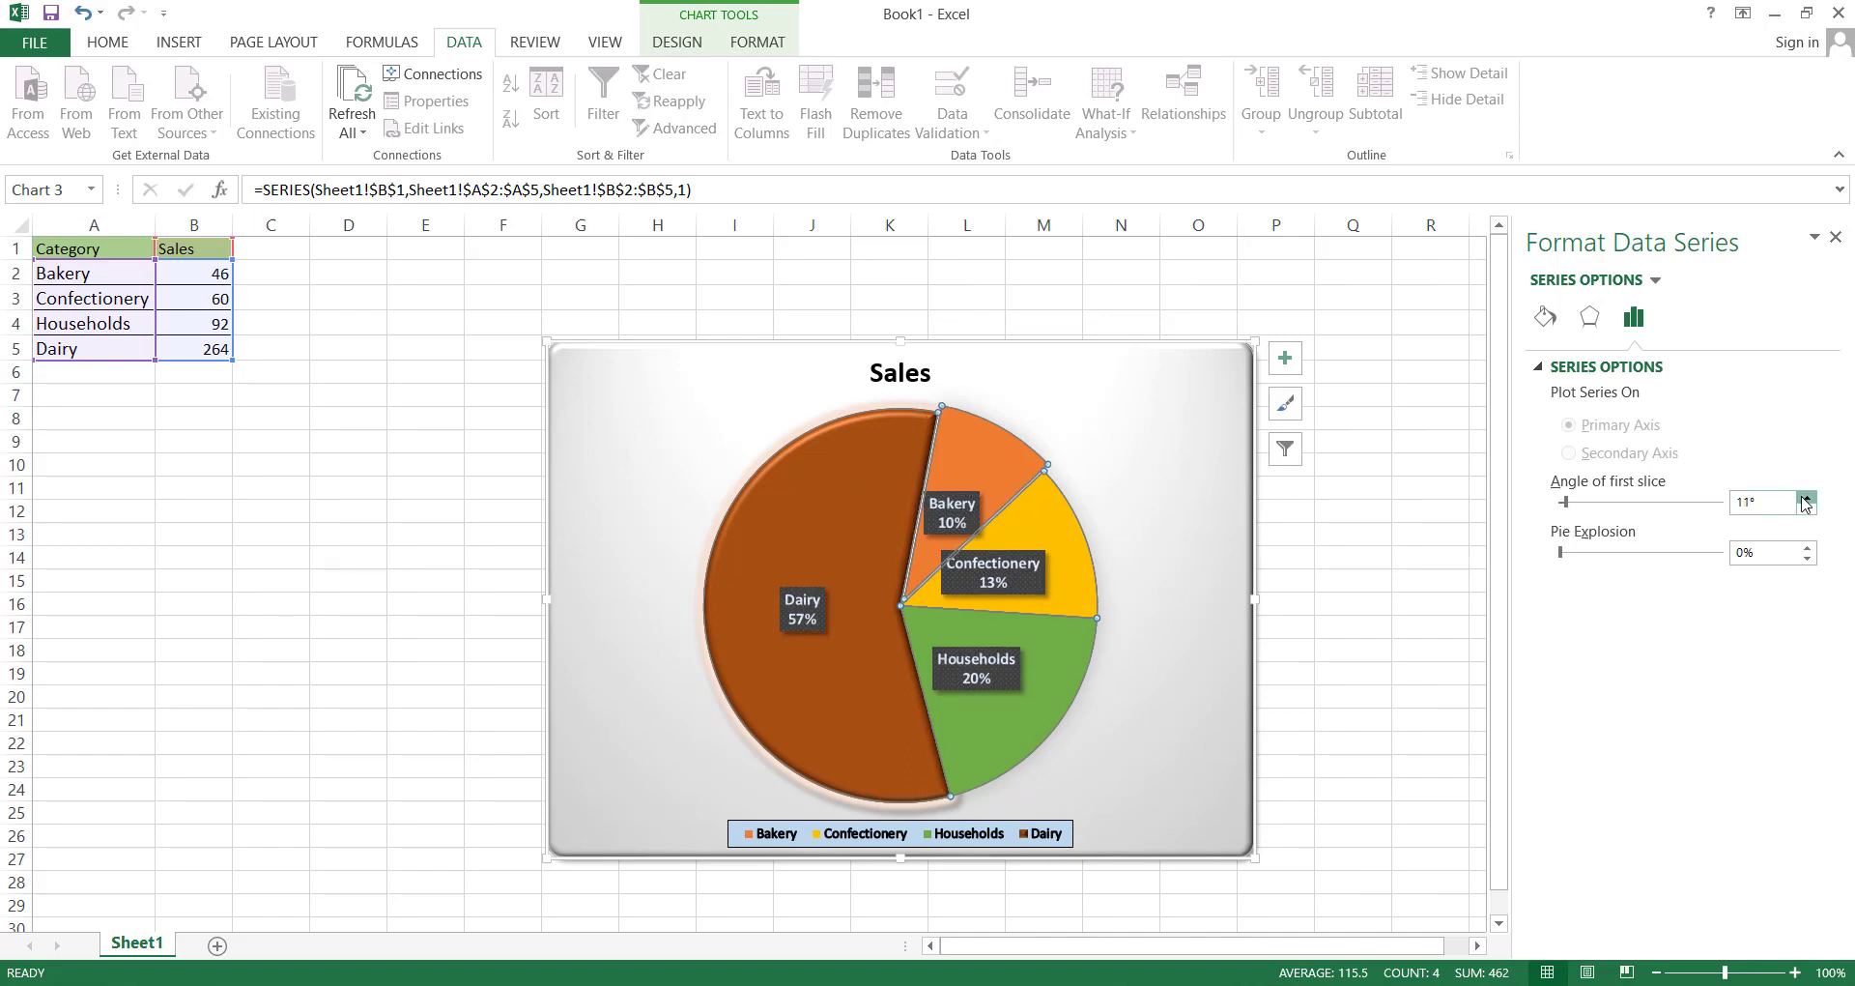
{"action": "left_click_drag", "start_coordinate": [1807, 501], "coordinate": [1807, 501]}
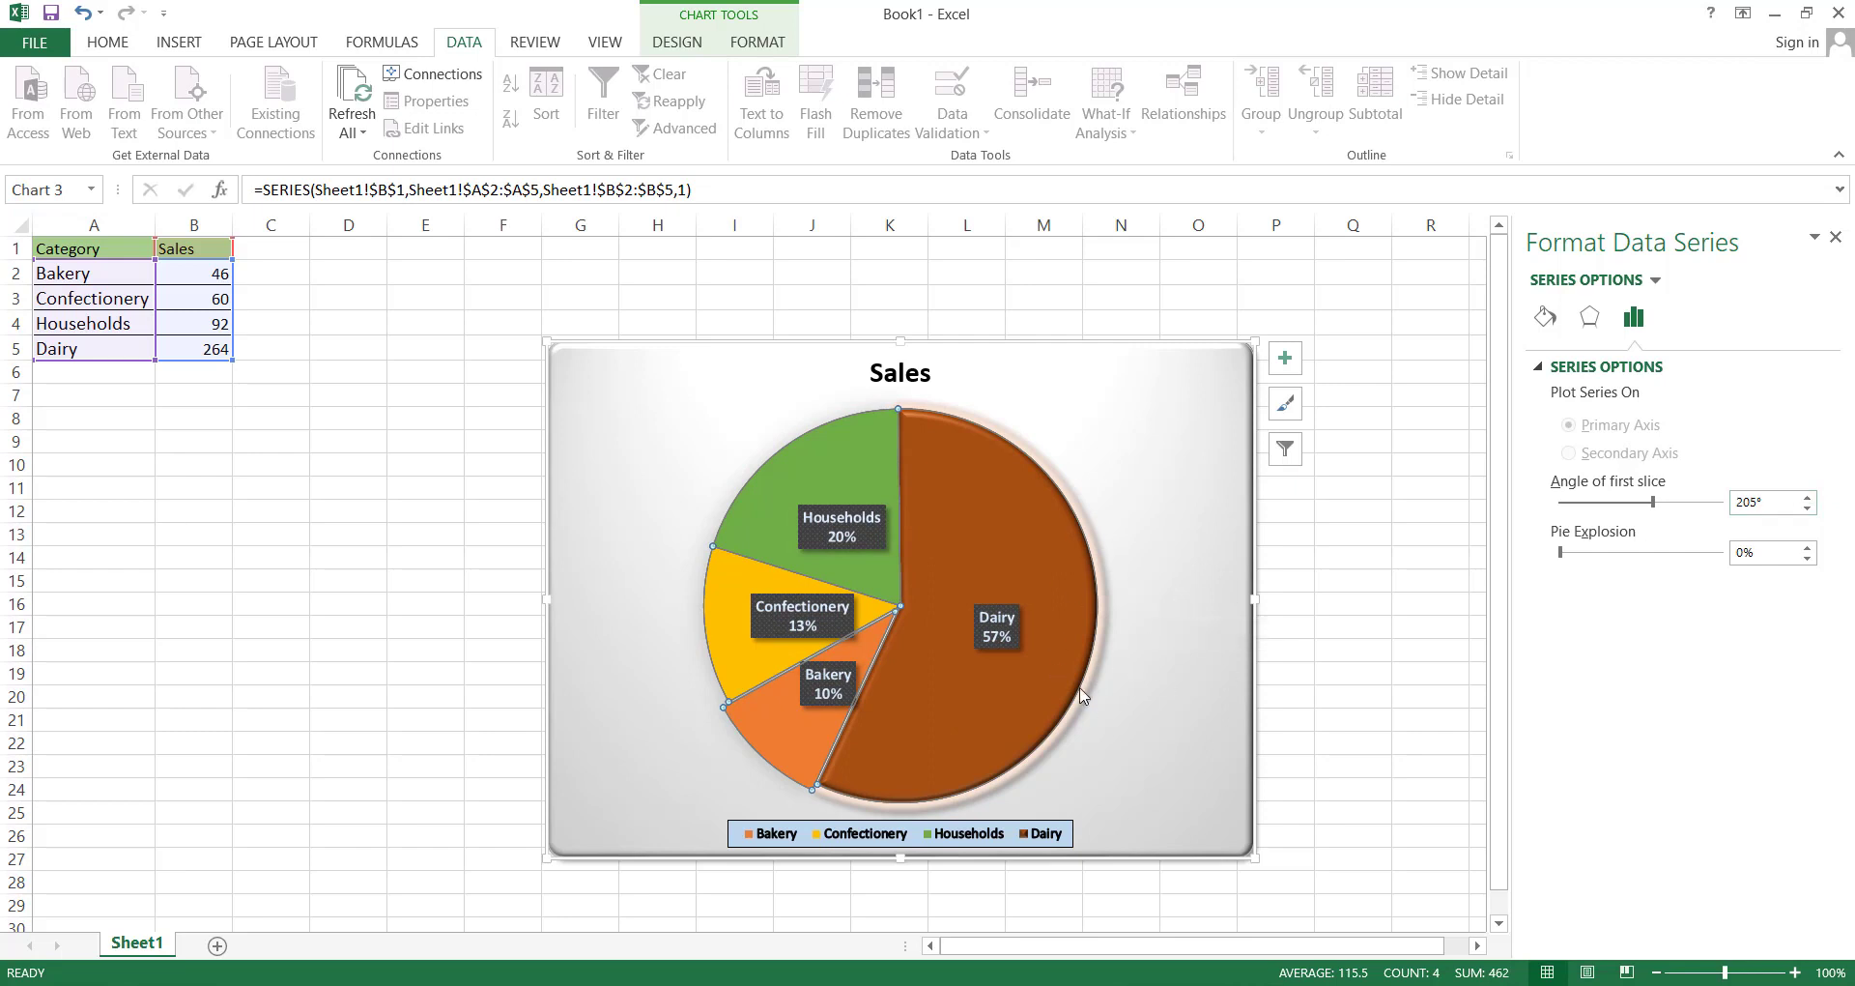
Try solid and gradient fills on the Sales series data labels, finally setting them to no fill and no border line
{"action": "left_click", "coordinate": [1656, 281]}
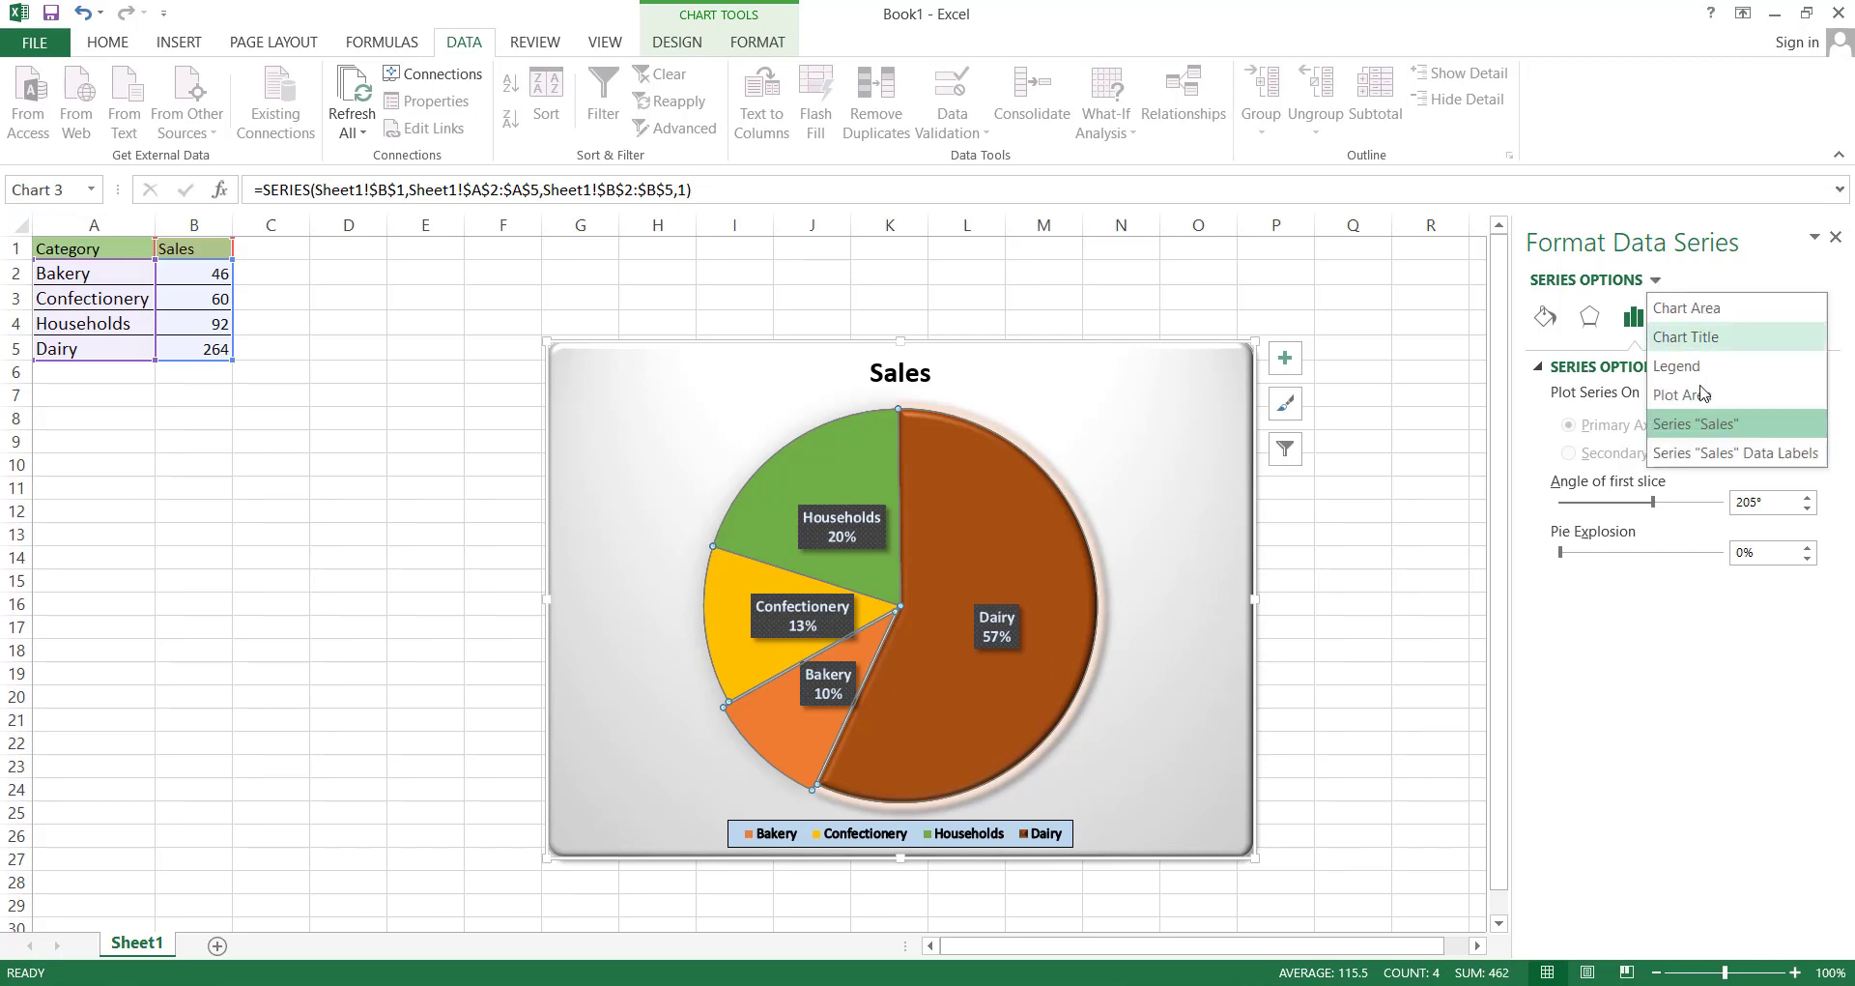
{"action": "left_click", "coordinate": [1719, 454]}
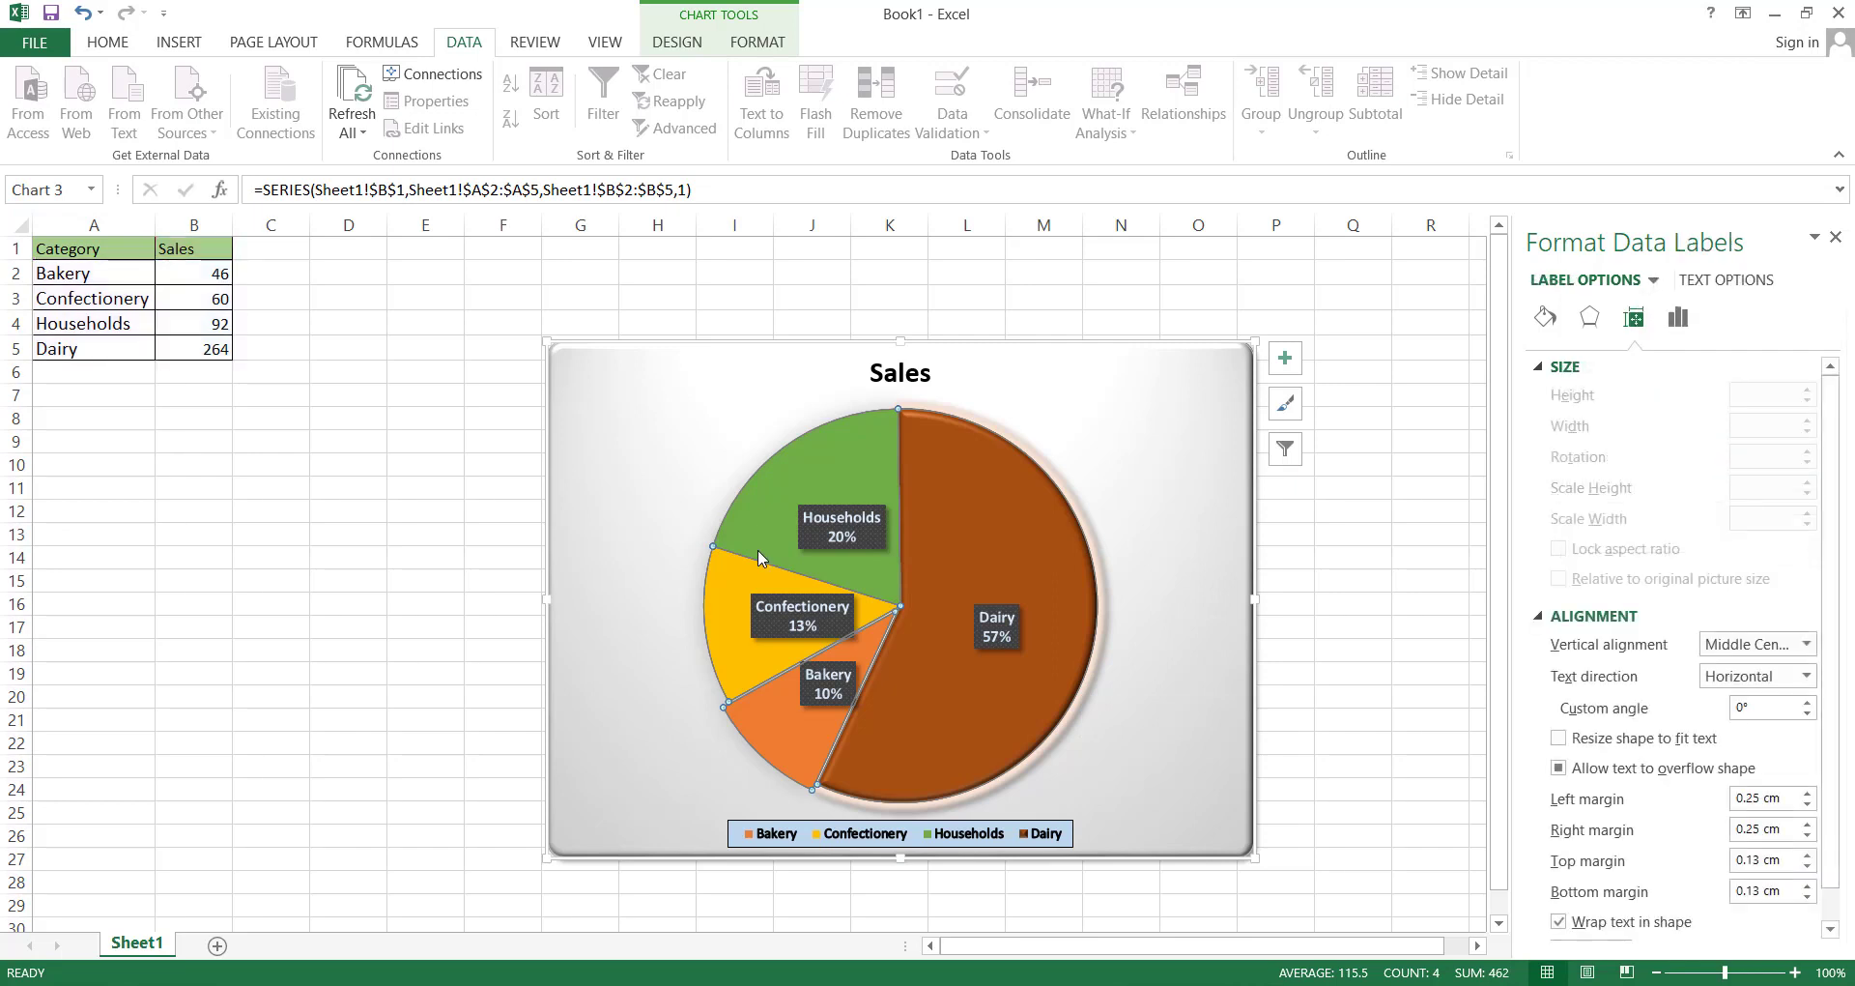
{"action": "left_click", "coordinate": [846, 526]}
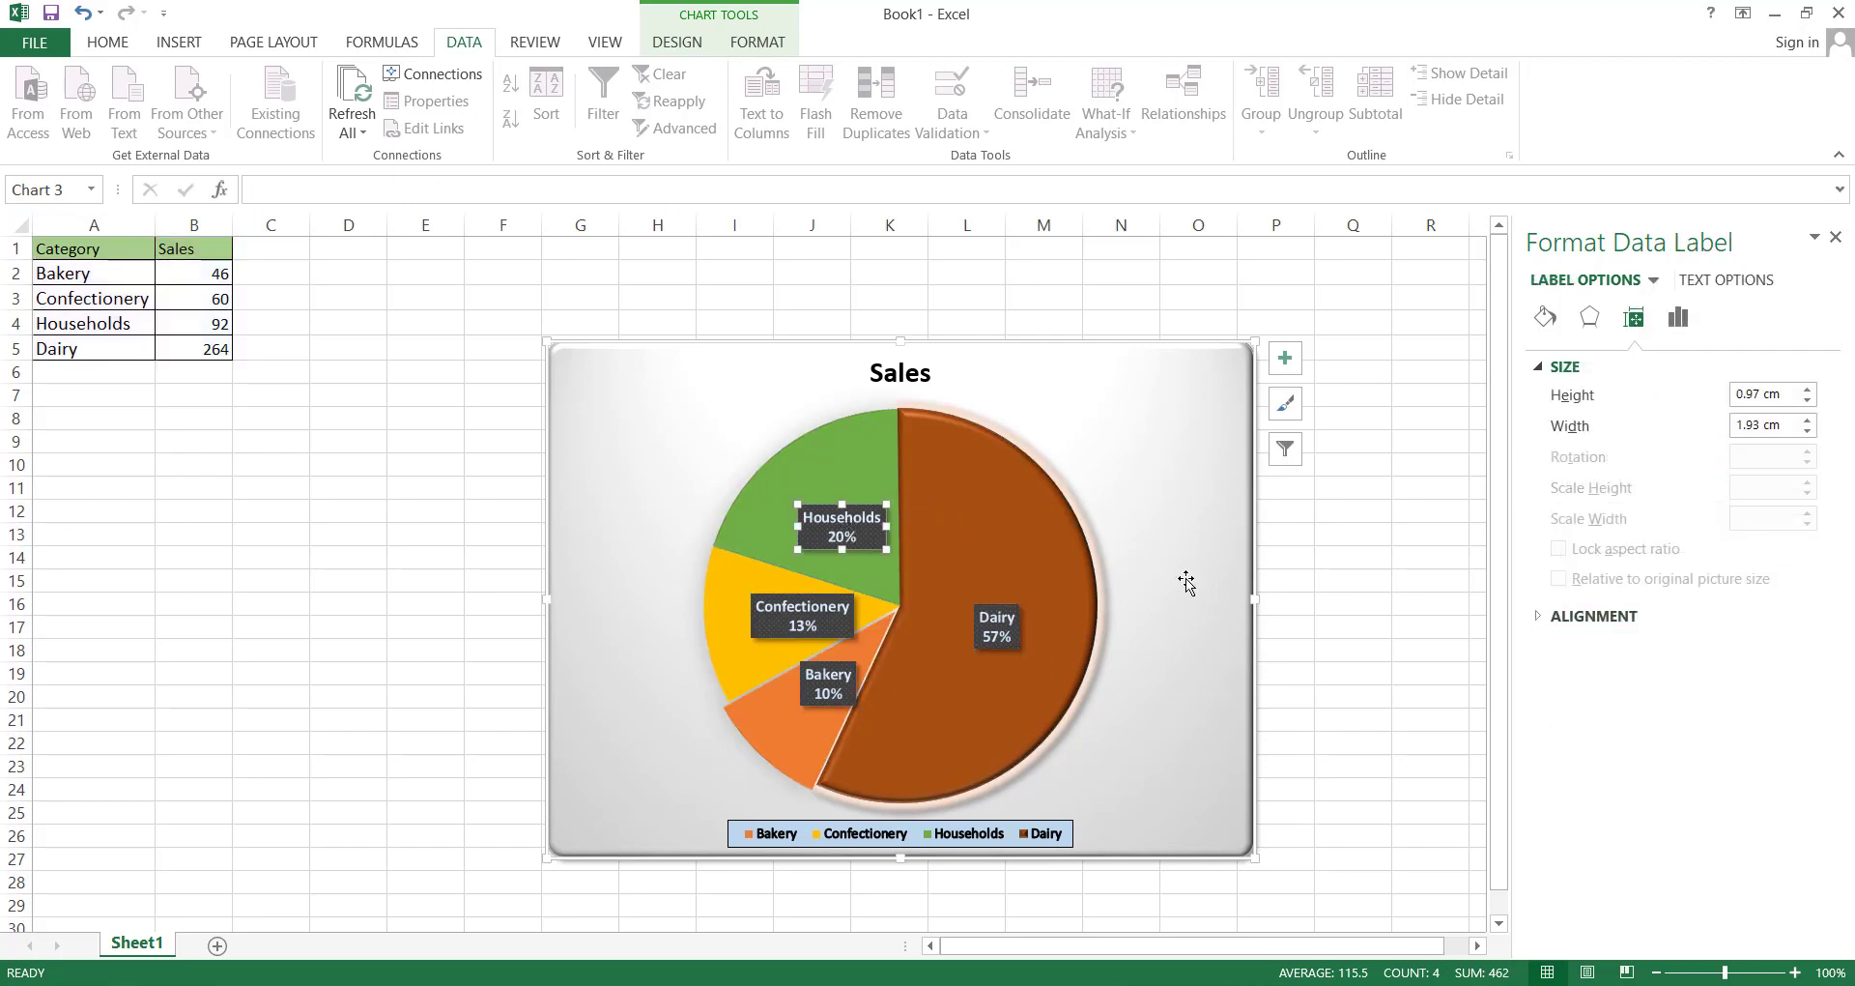
{"action": "left_click", "coordinate": [1545, 317]}
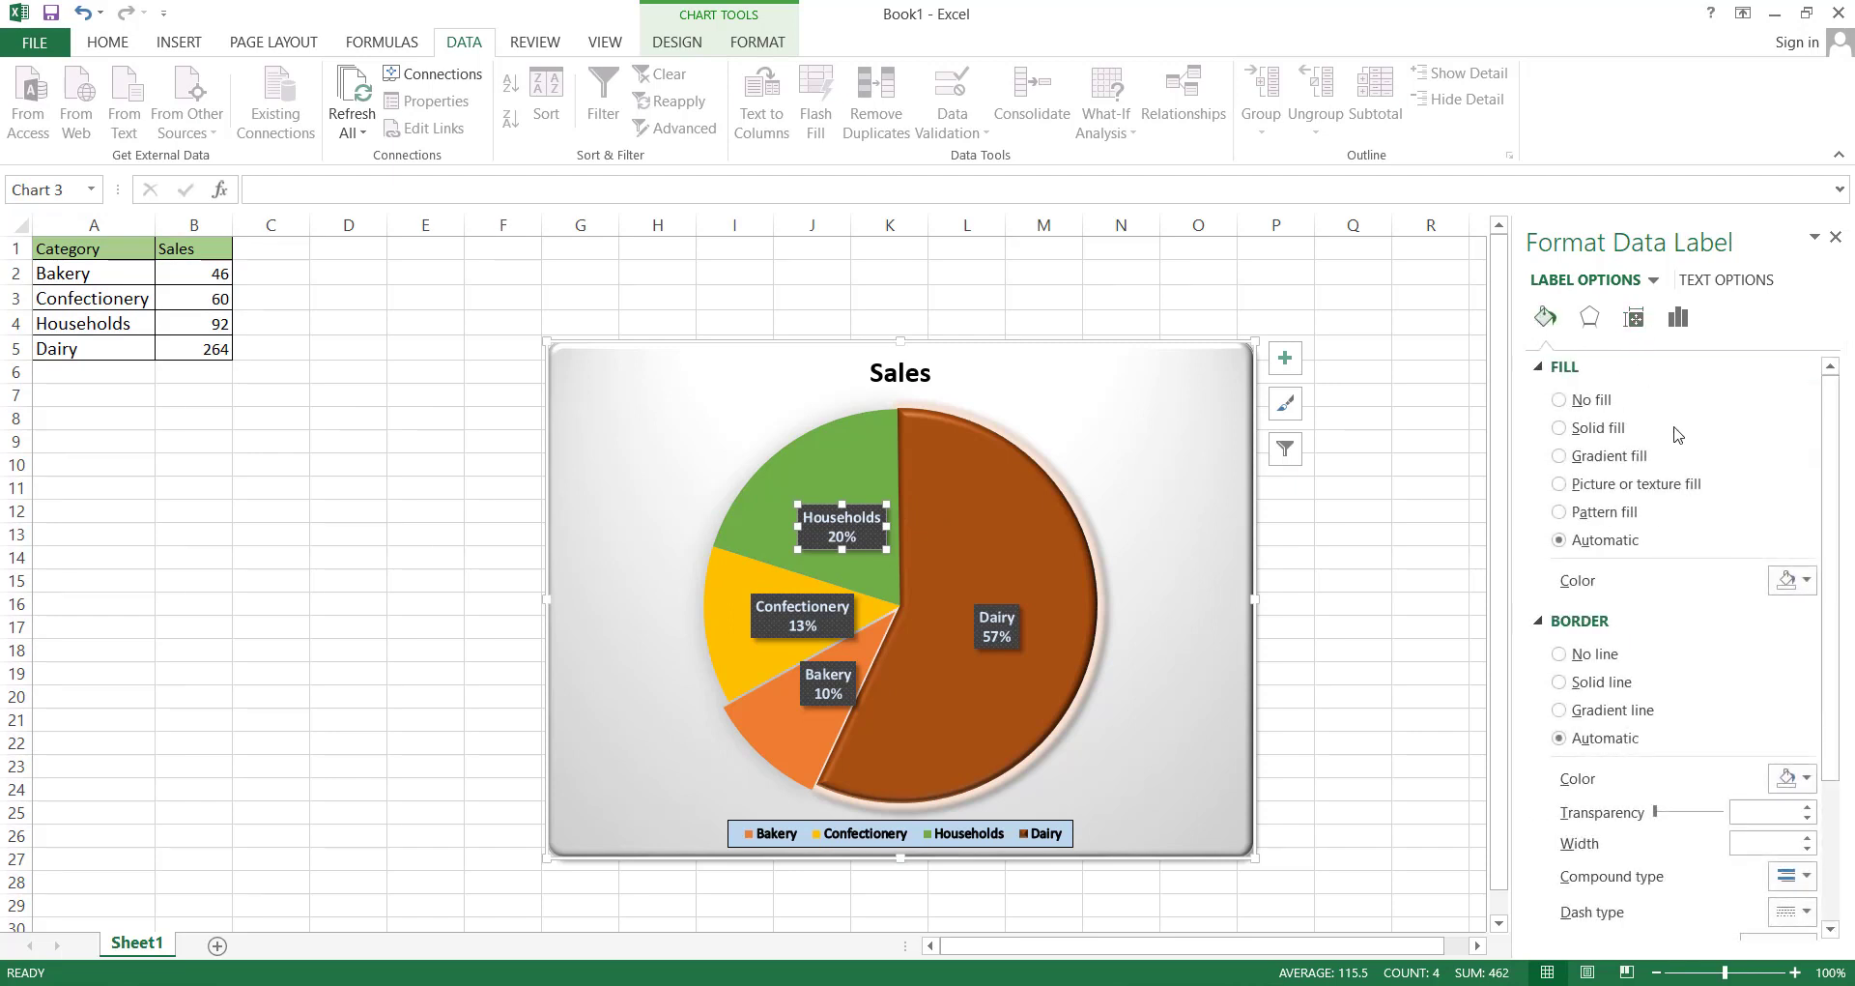
{"action": "left_click", "coordinate": [1559, 427]}
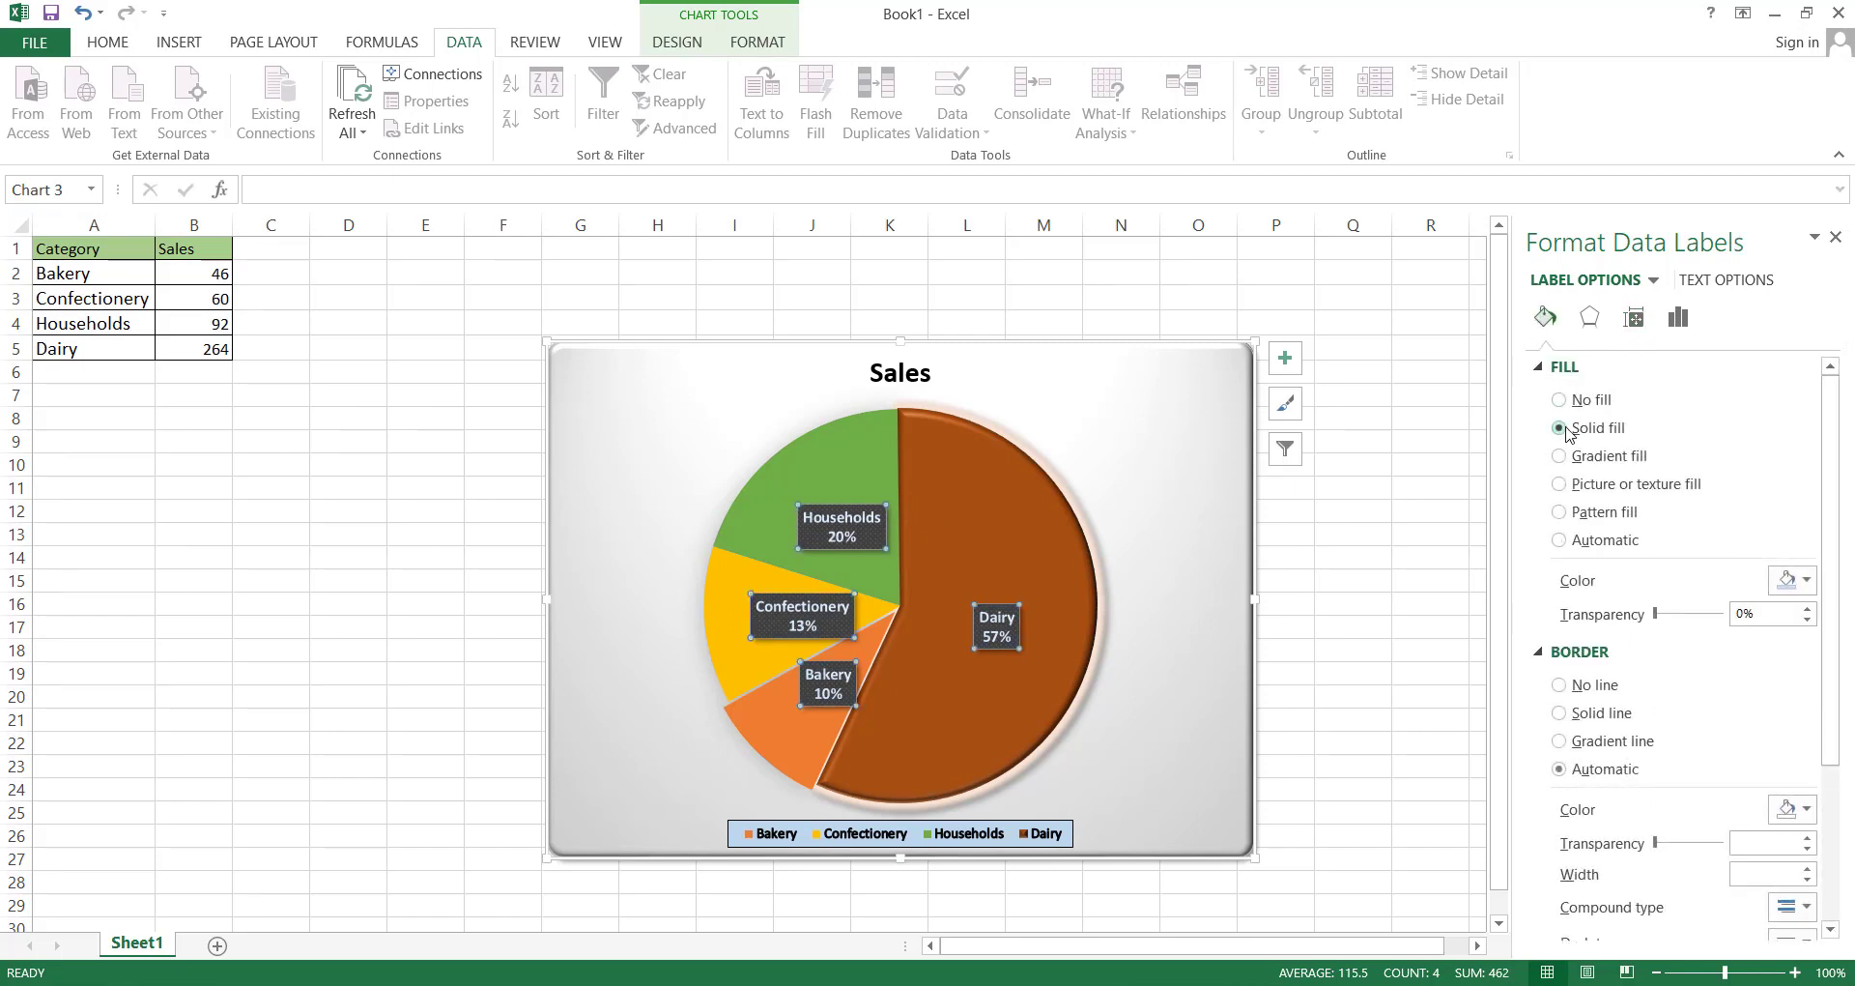
{"action": "left_click", "coordinate": [1575, 456]}
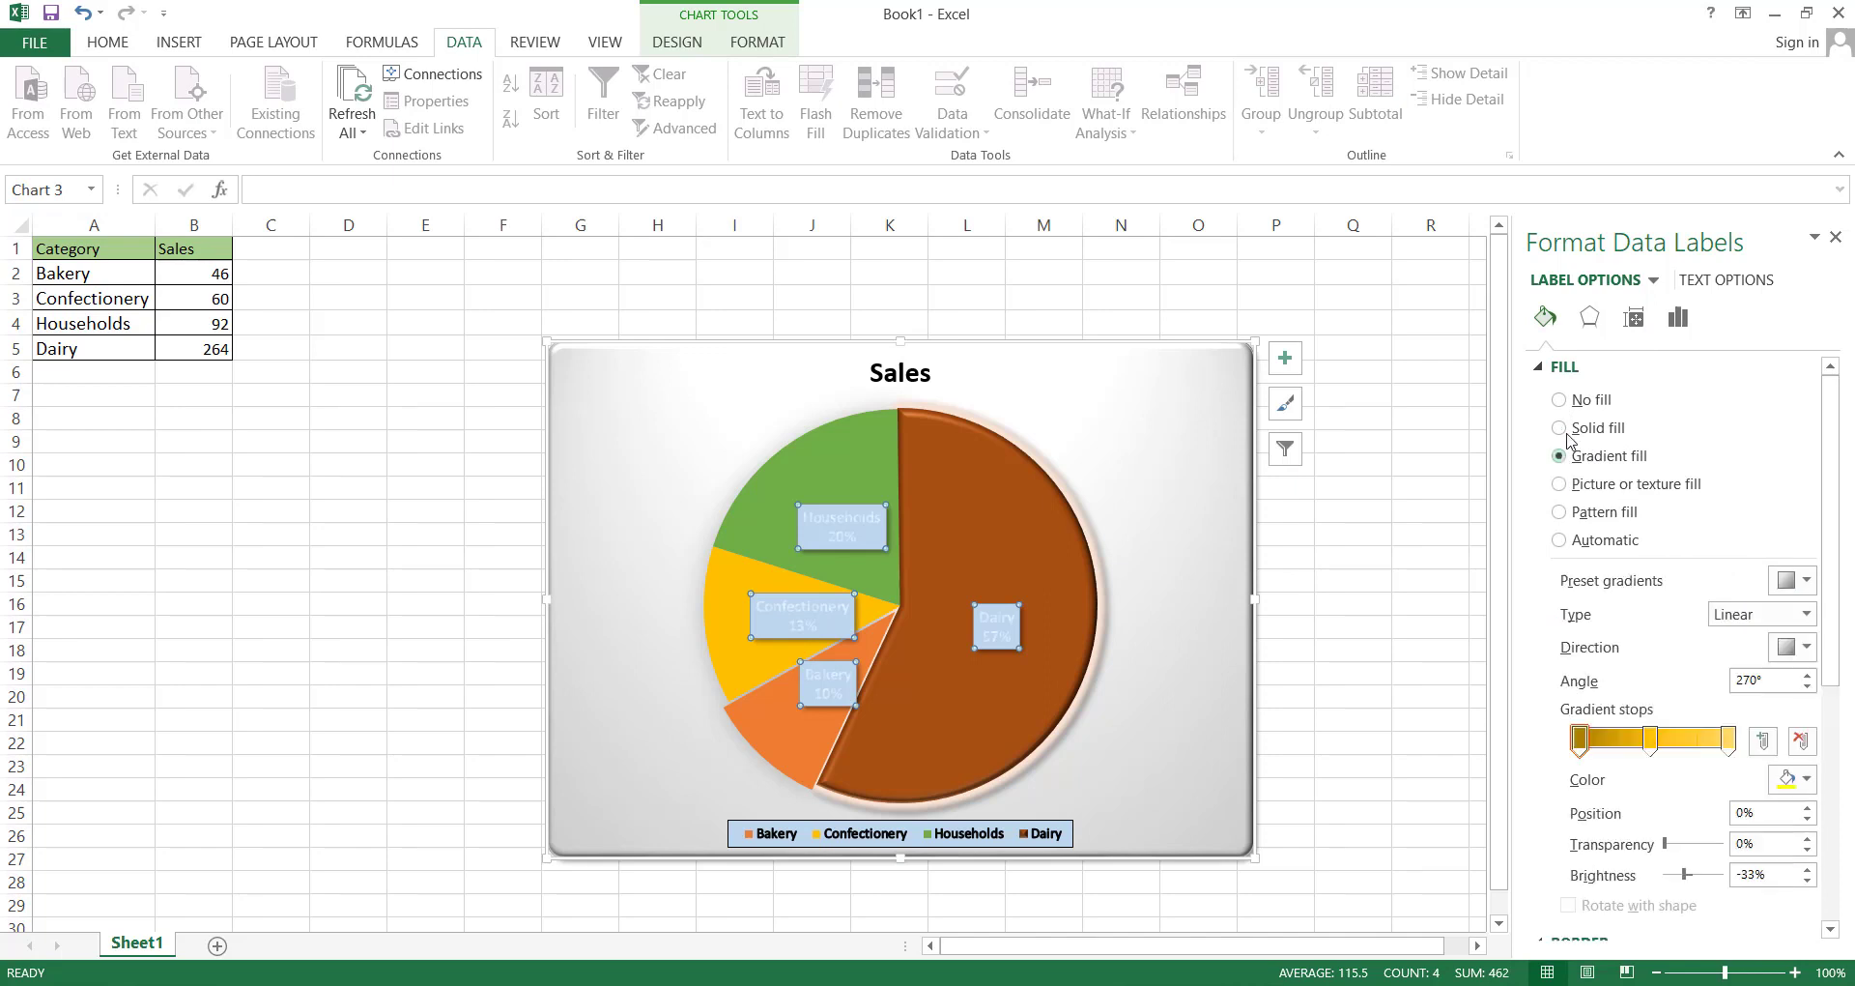
{"action": "left_click", "coordinate": [1559, 399]}
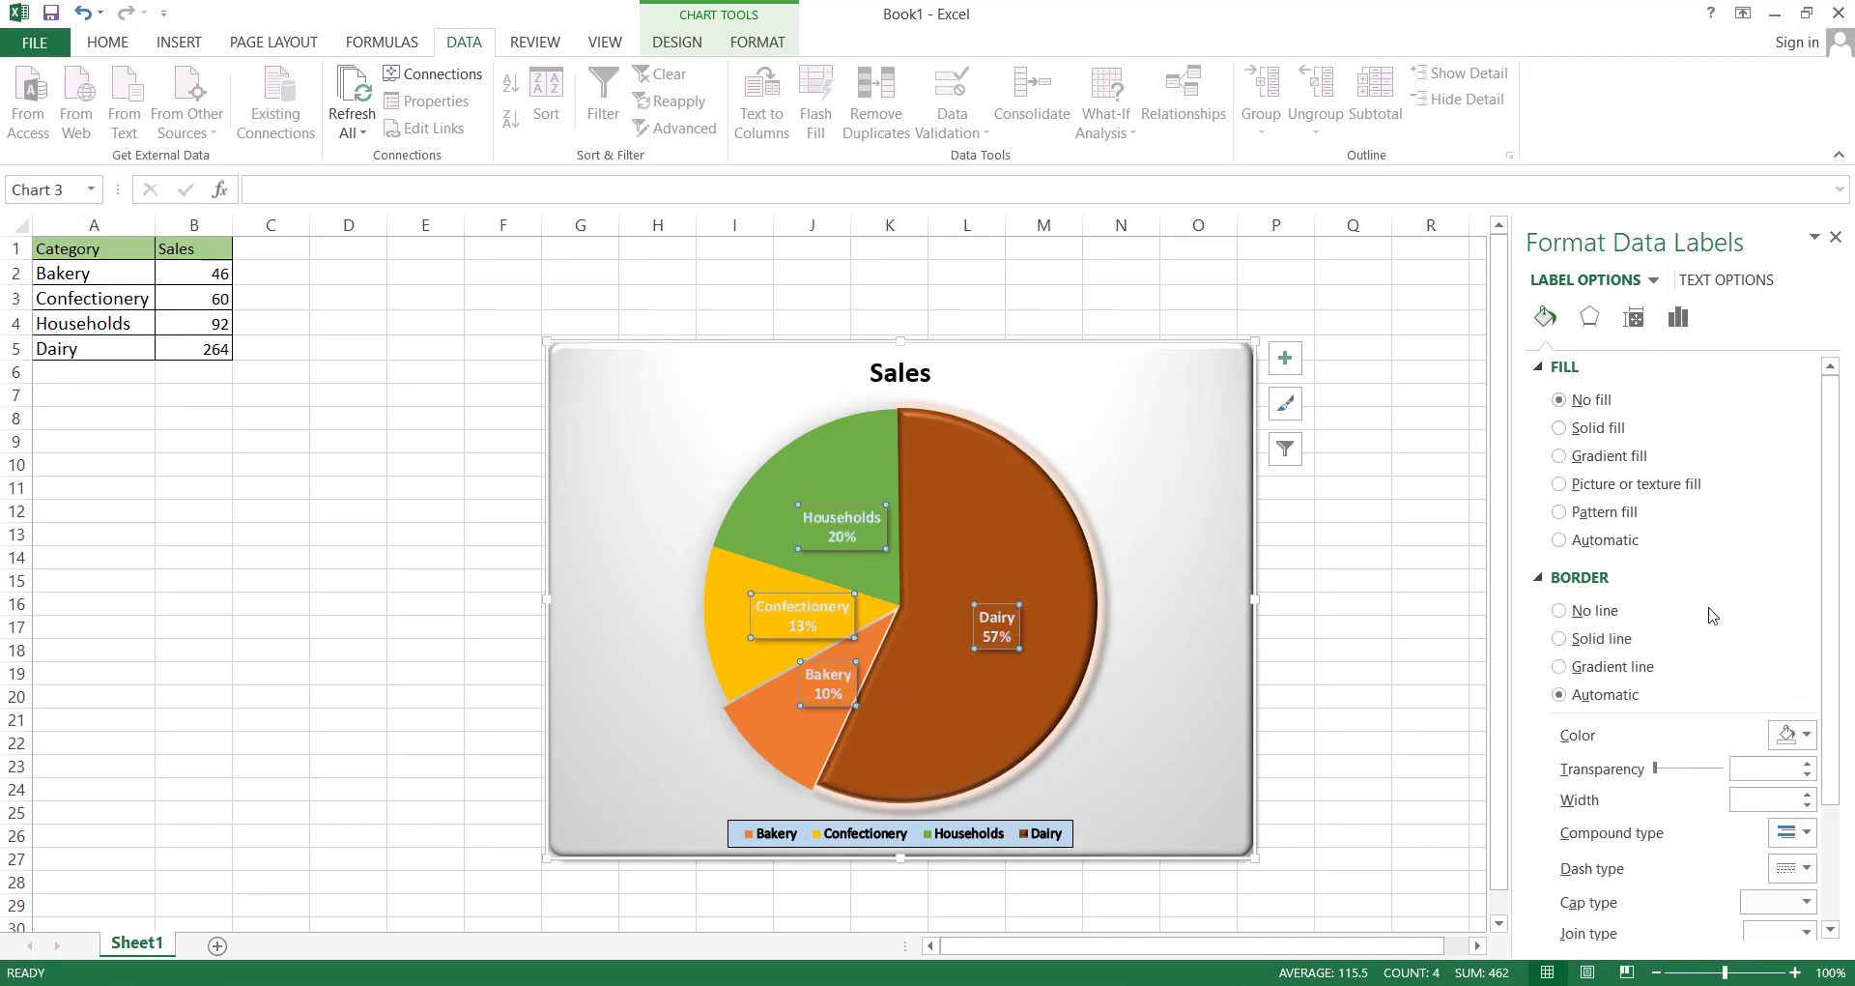
{"action": "left_click", "coordinate": [1560, 639]}
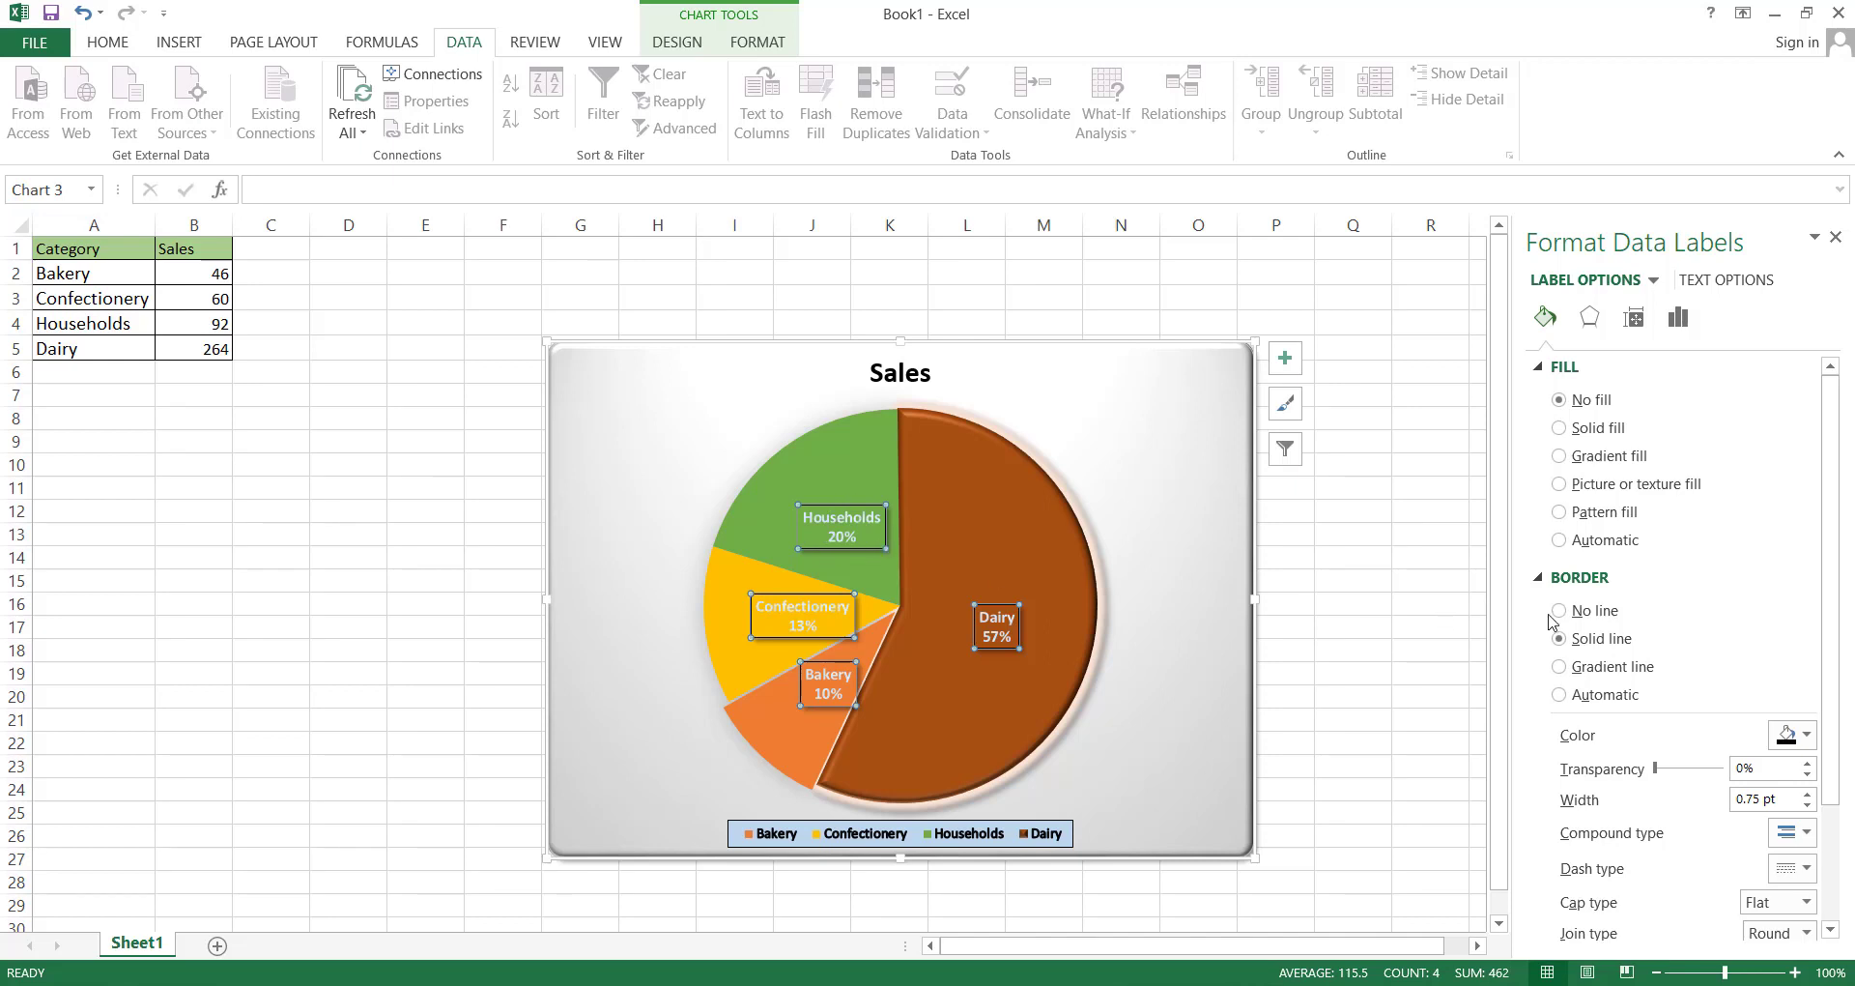
{"action": "left_click", "coordinate": [1552, 612]}
Apply a shadow preset to the data labels with a 90° angle, 60% transparency, 4 pt blur and 3 pt distance
{"action": "left_click", "coordinate": [1592, 316]}
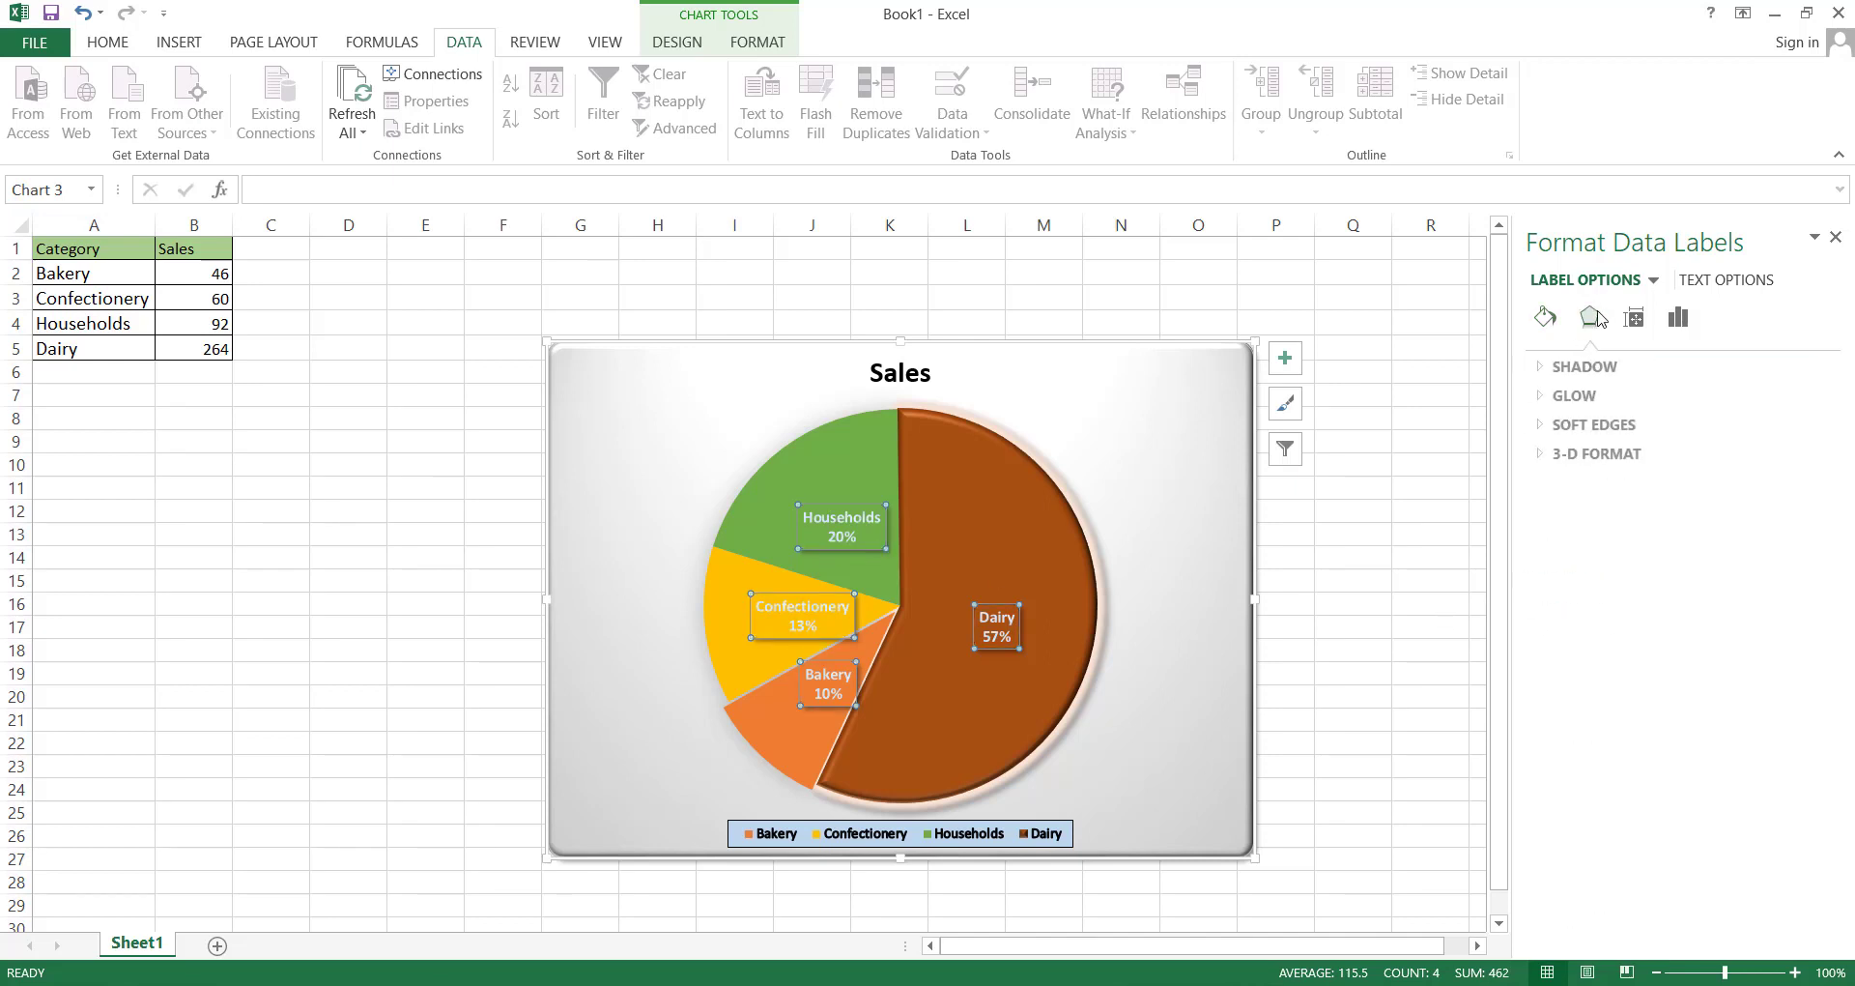
{"action": "left_click", "coordinate": [1570, 366]}
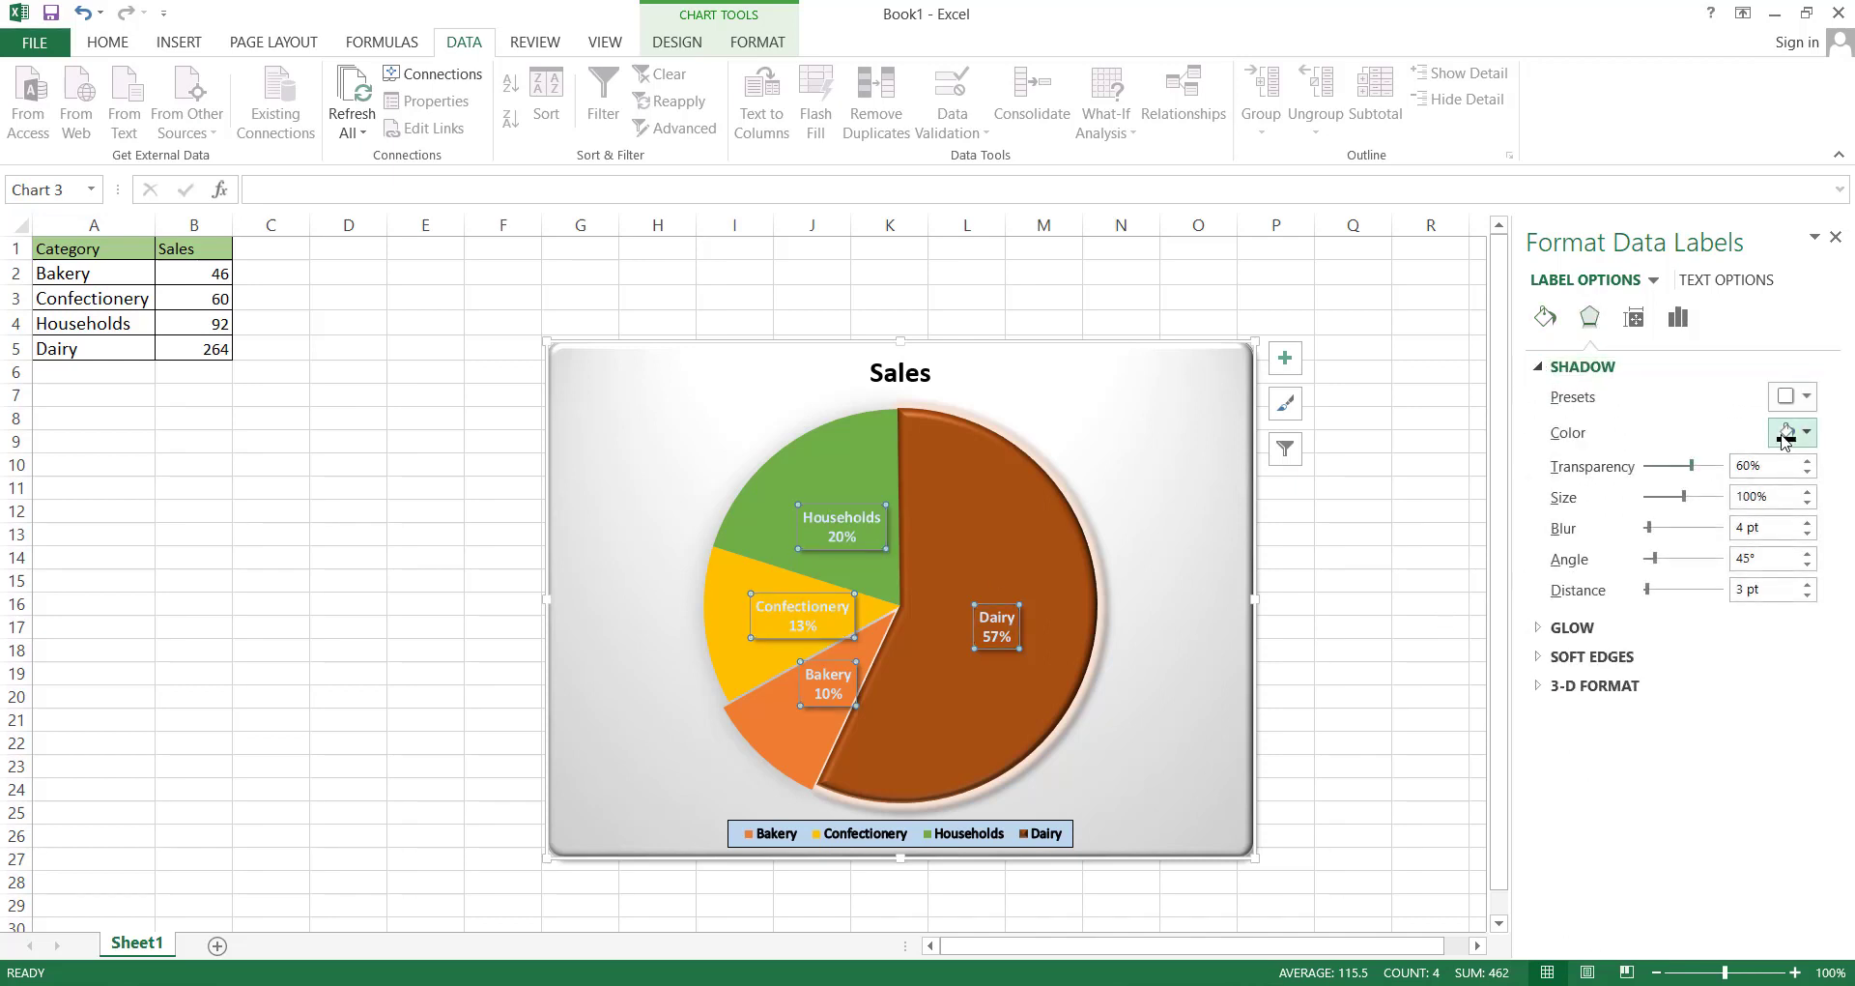
{"action": "left_click", "coordinate": [1796, 396]}
{"action": "left_click", "coordinate": [1731, 556]}
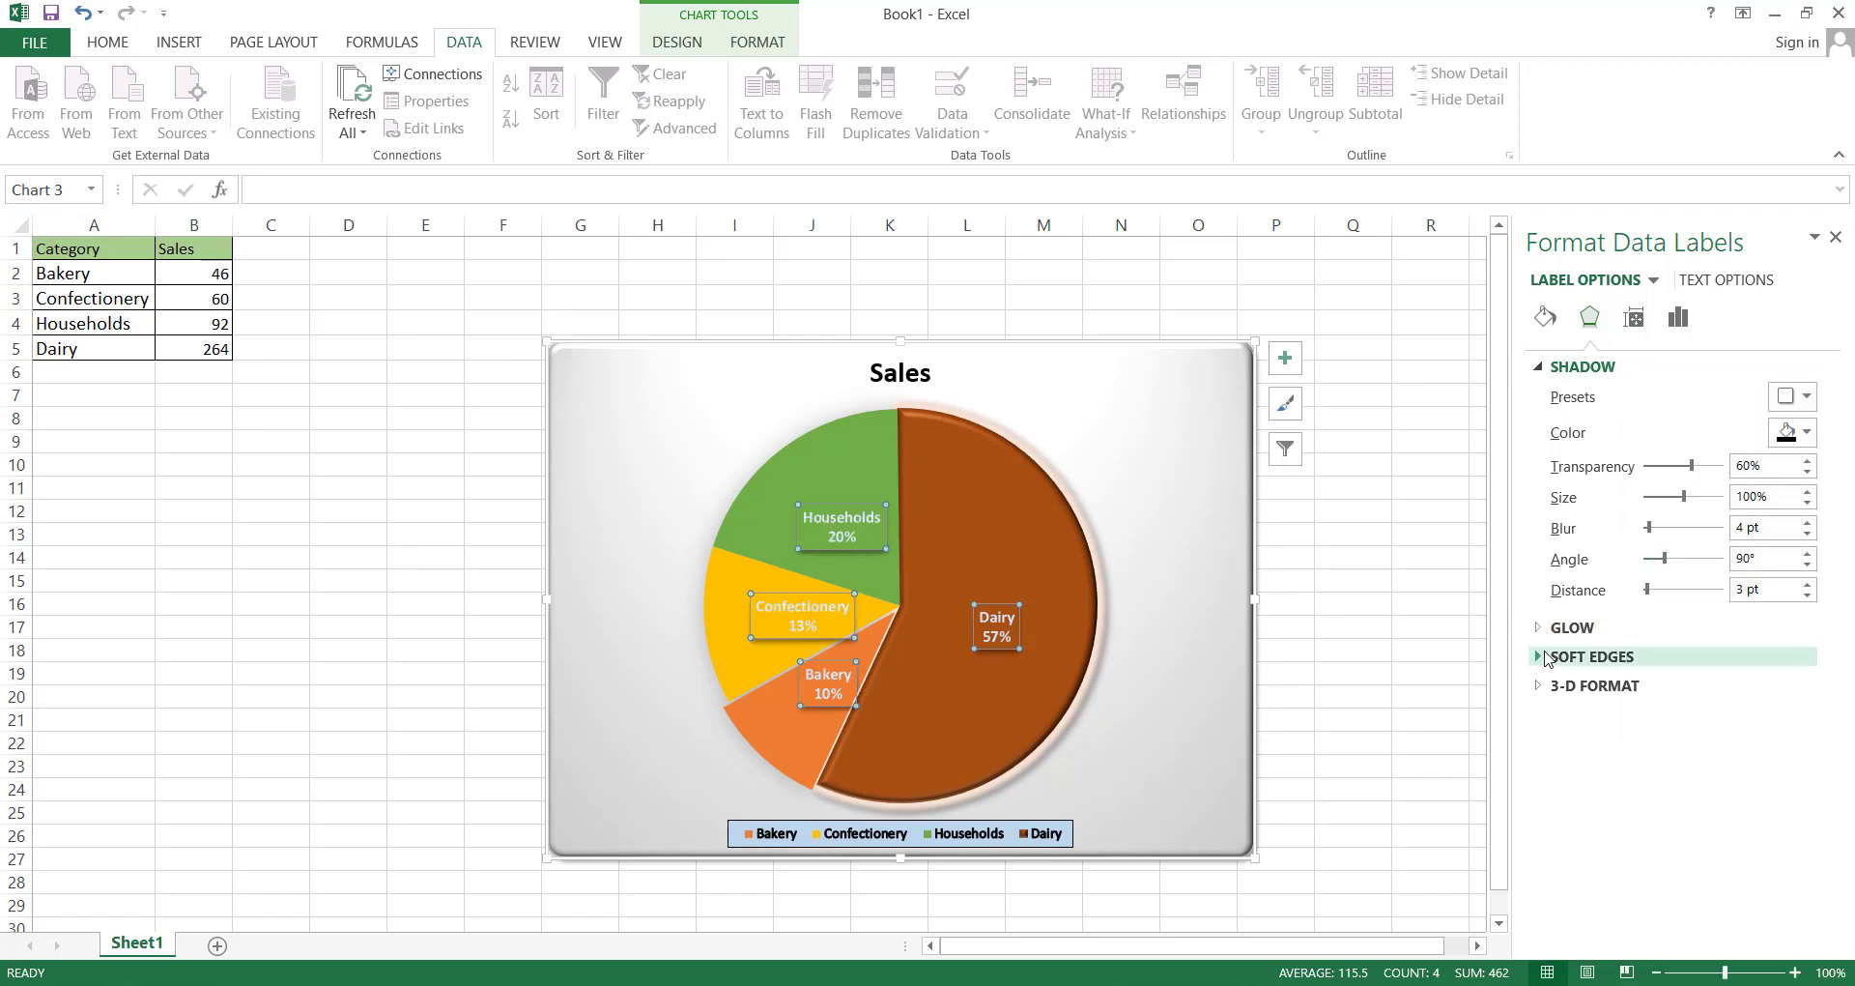
{"action": "left_click", "coordinate": [1546, 685]}
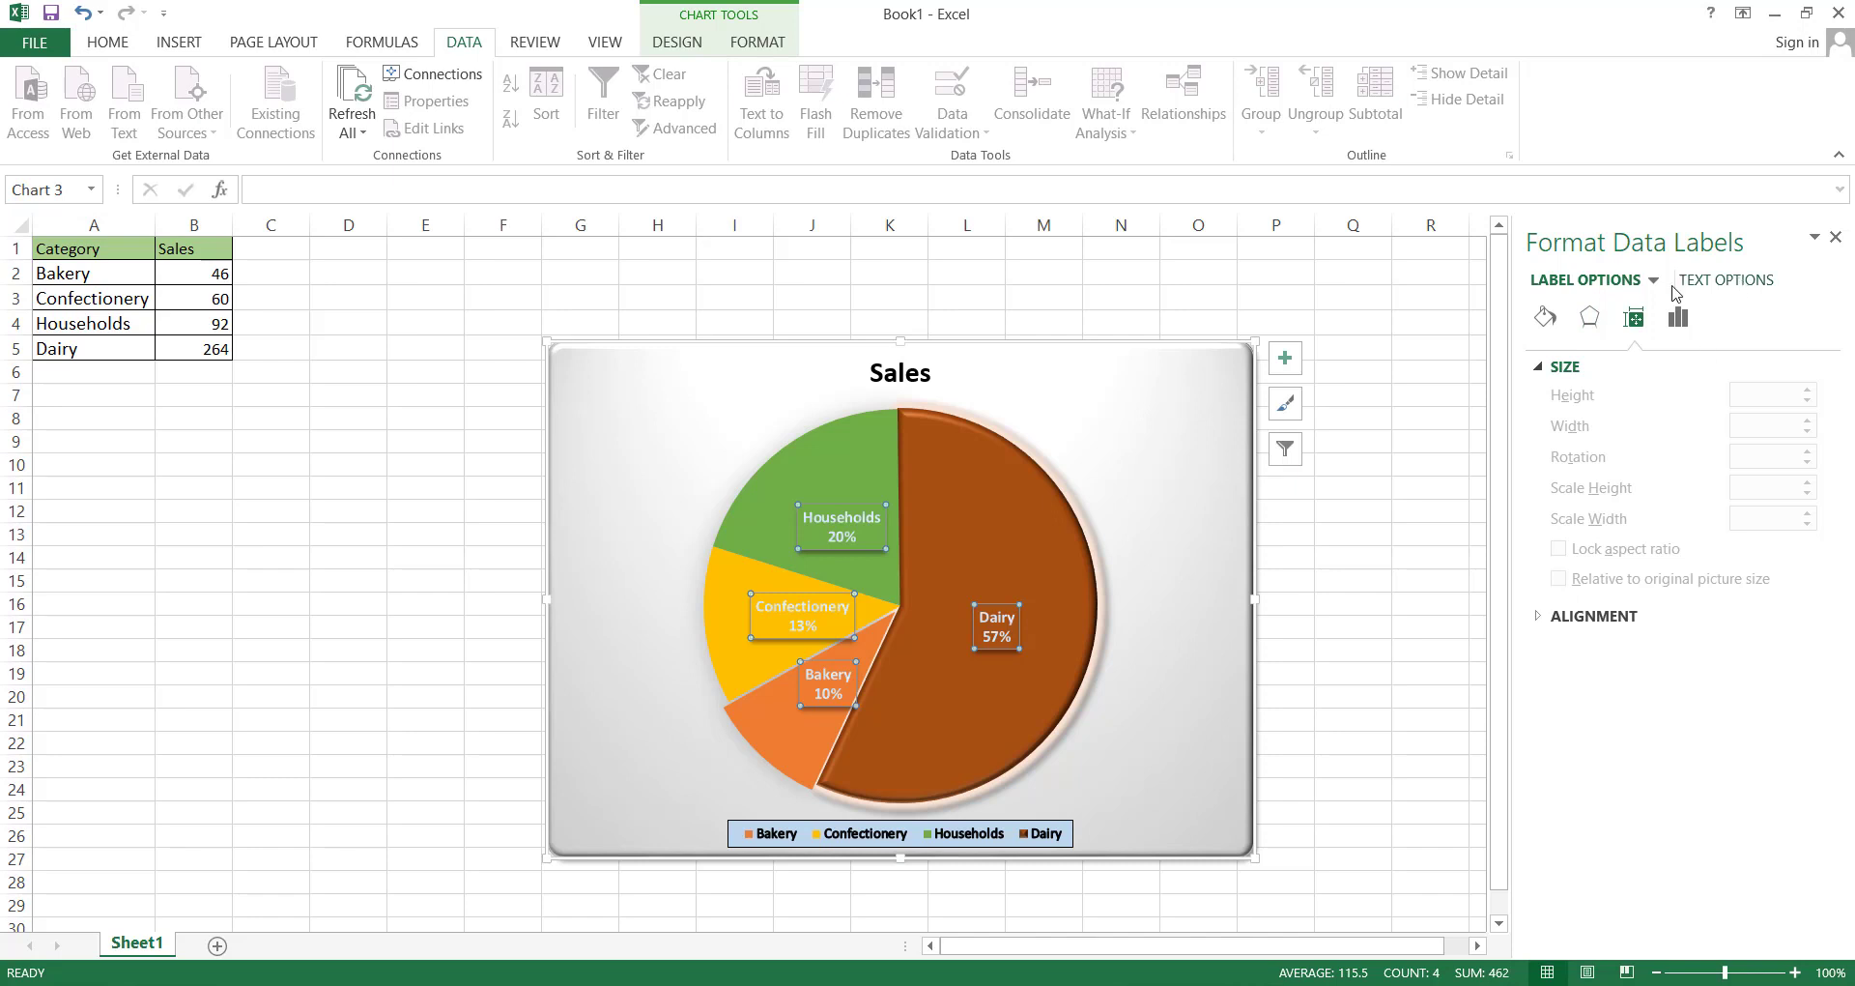
Try showing the sales values in the data labels with and without percentages, and return to category name and percentage
{"action": "left_click", "coordinate": [1678, 317]}
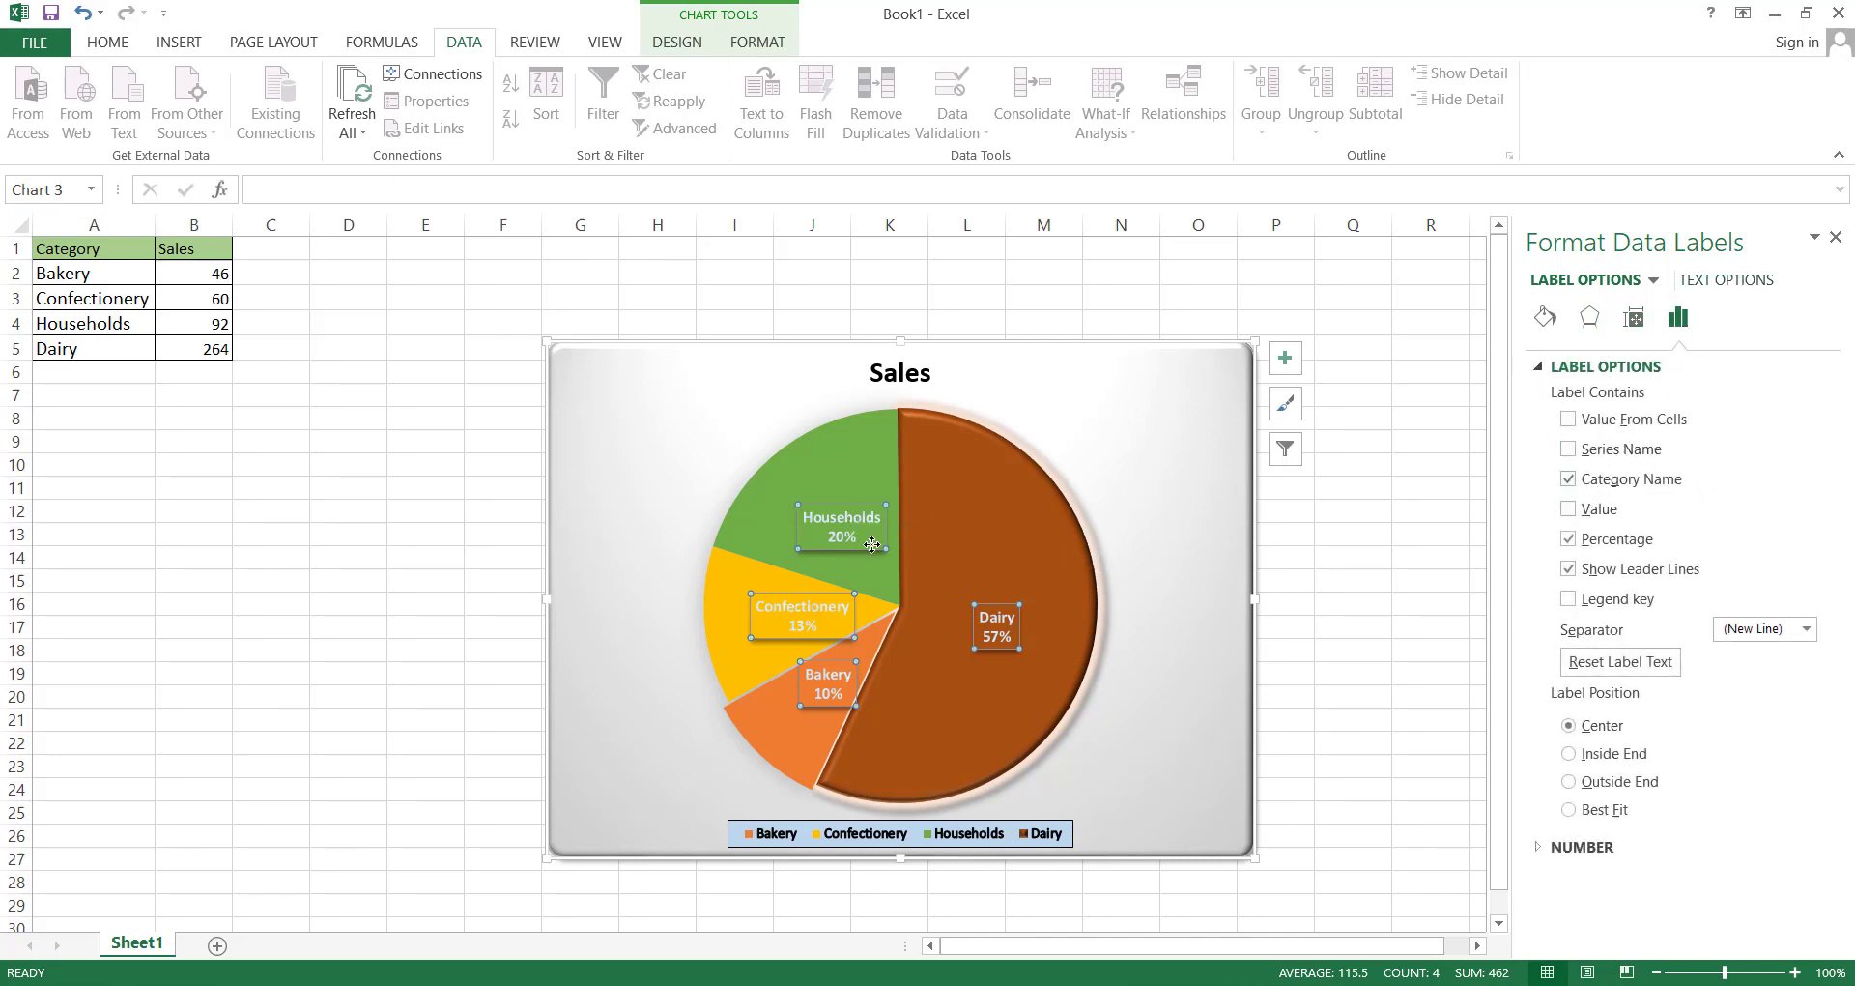
{"action": "left_click", "coordinate": [1569, 510]}
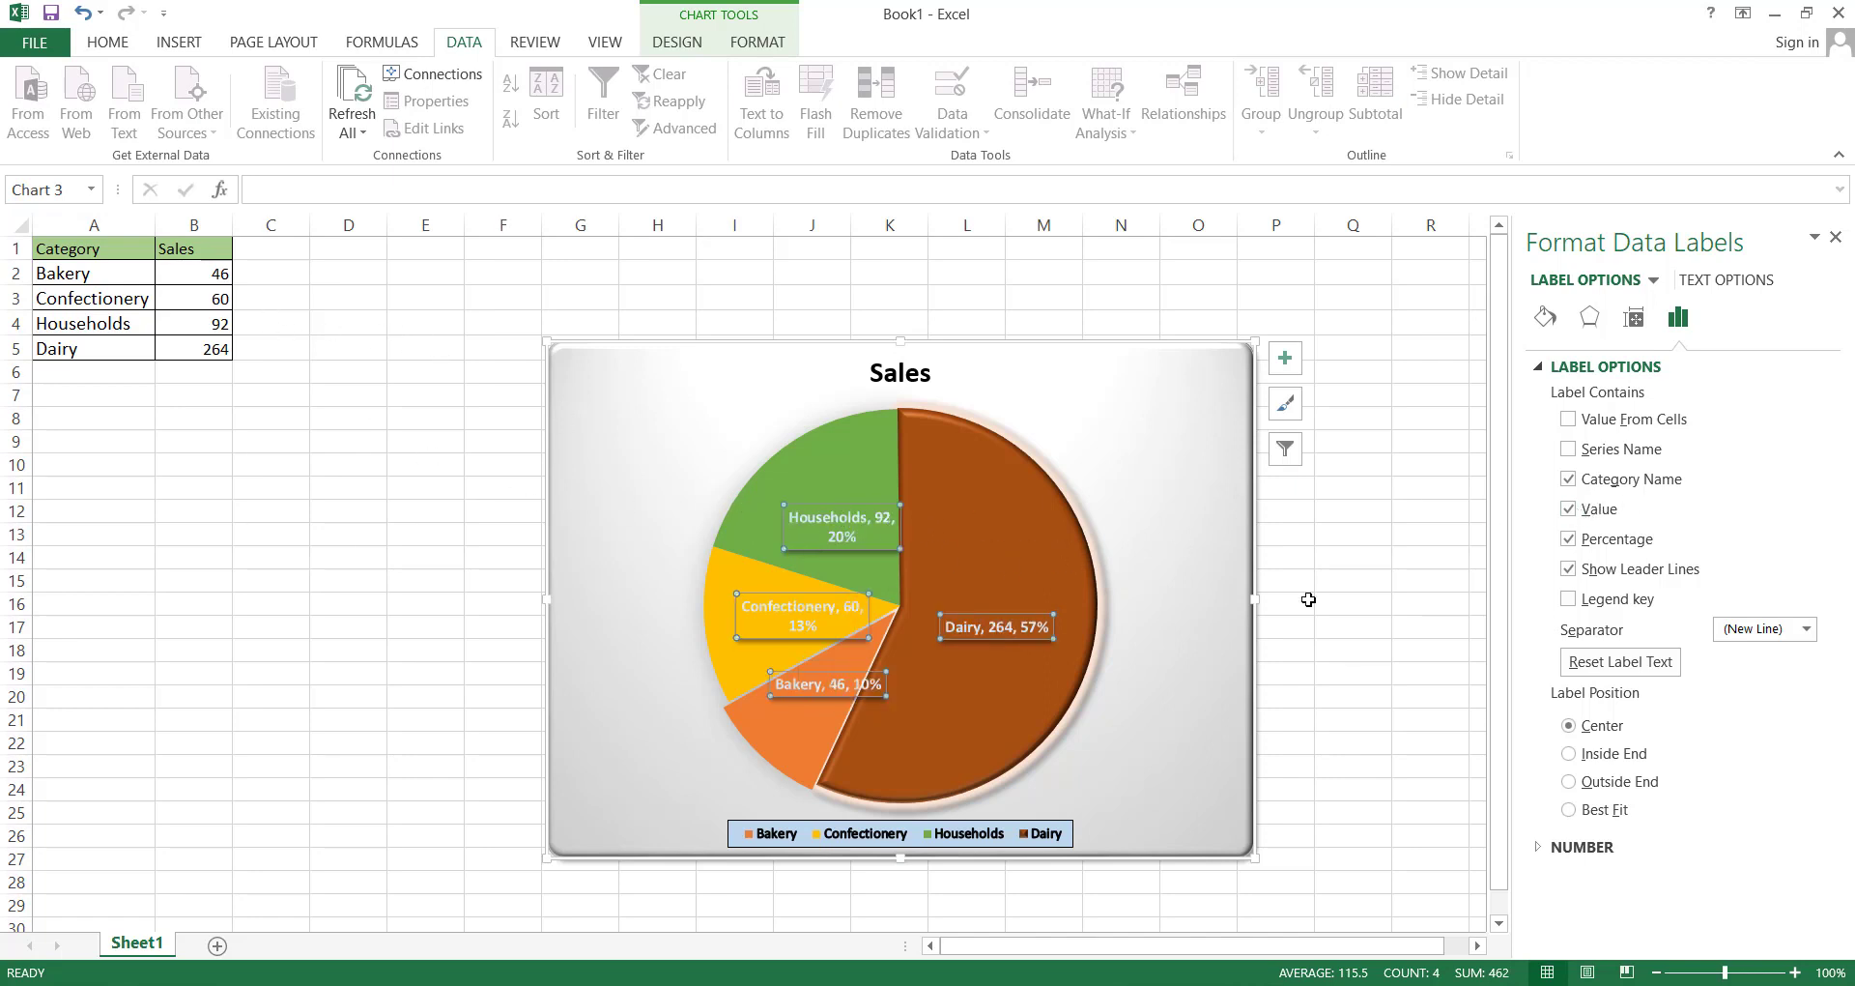
{"action": "left_click", "coordinate": [1568, 540]}
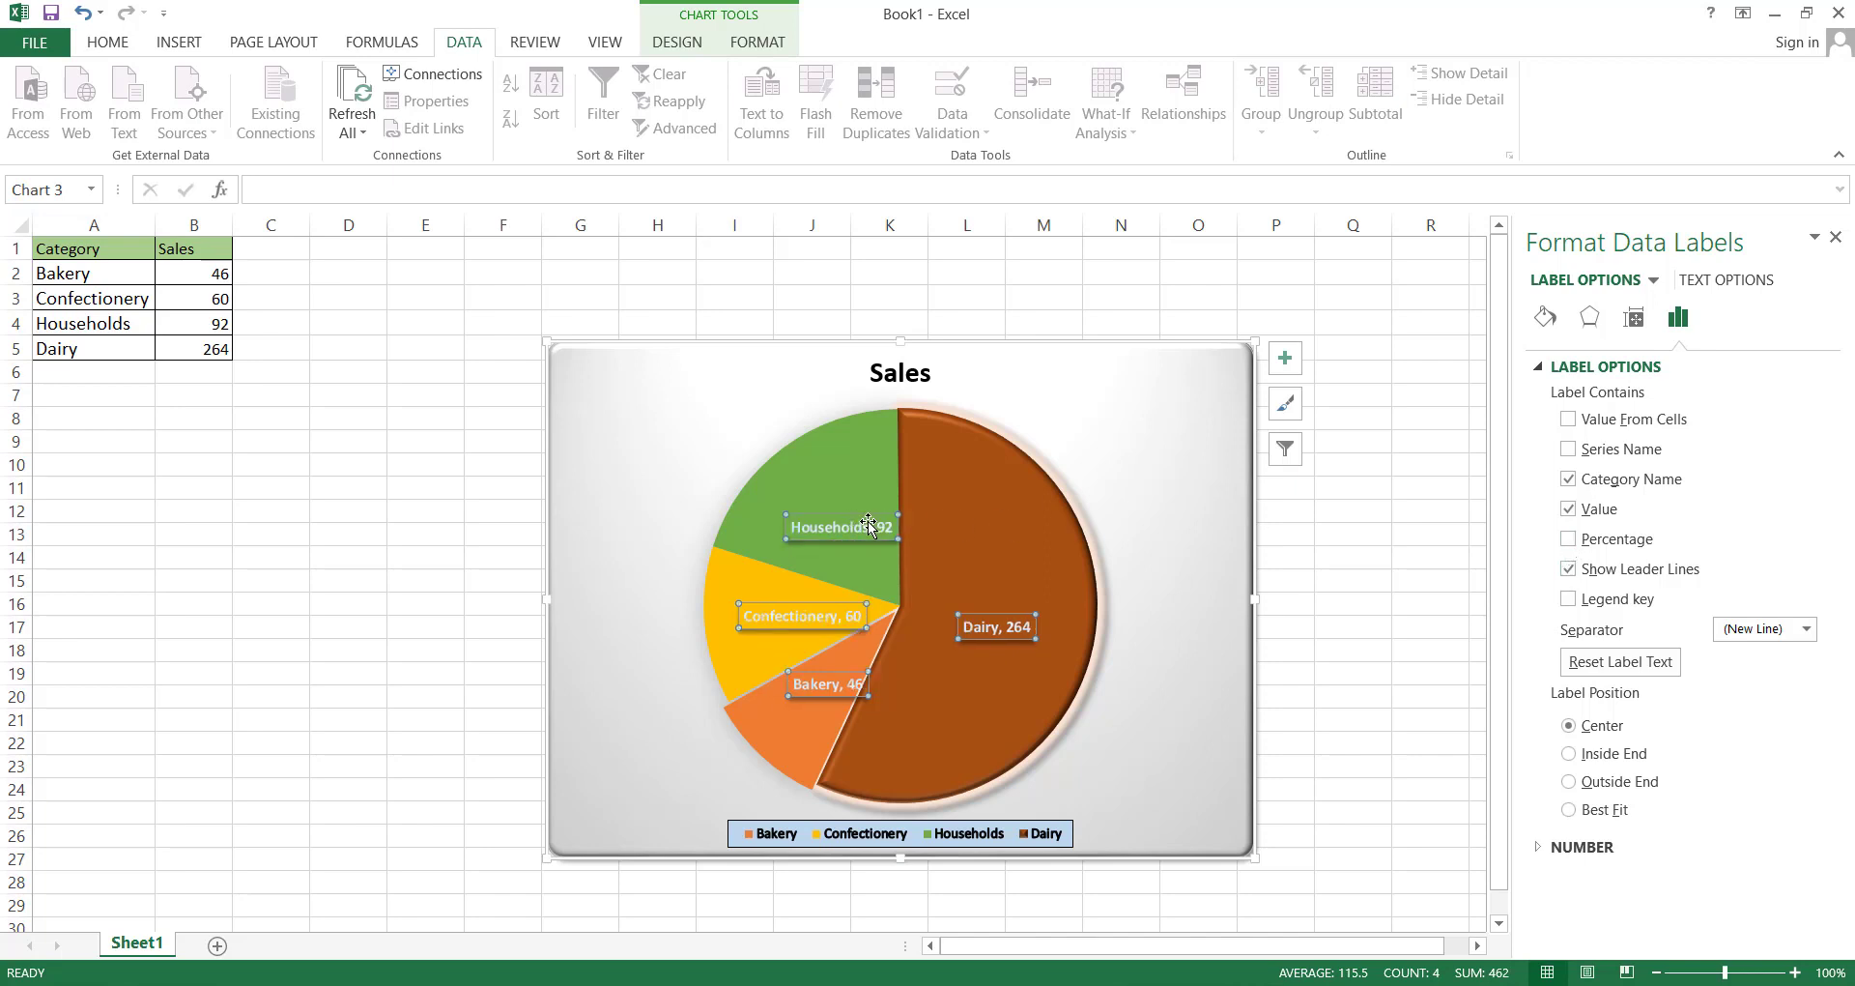
{"action": "left_click", "coordinate": [1569, 539]}
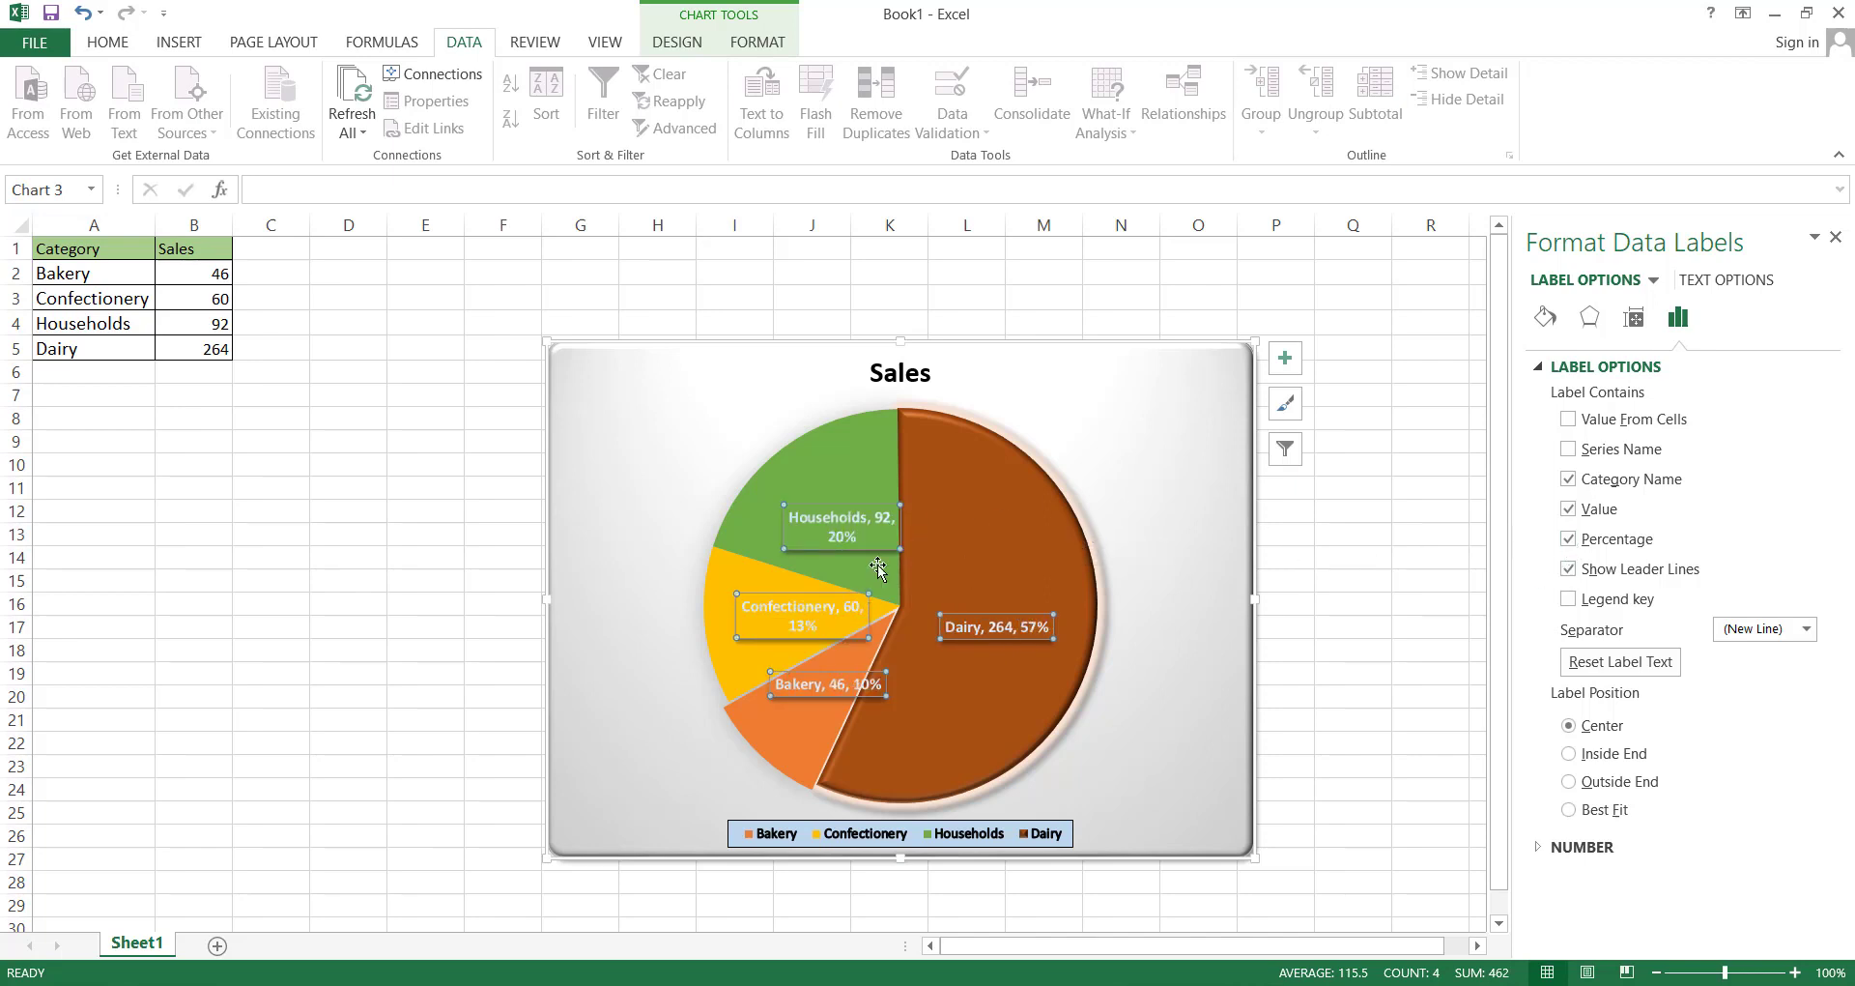
{"action": "left_click", "coordinate": [1568, 510]}
Turn off the data labels' leader lines and set the separator between category name and percentage to a space
{"action": "left_click", "coordinate": [1568, 569]}
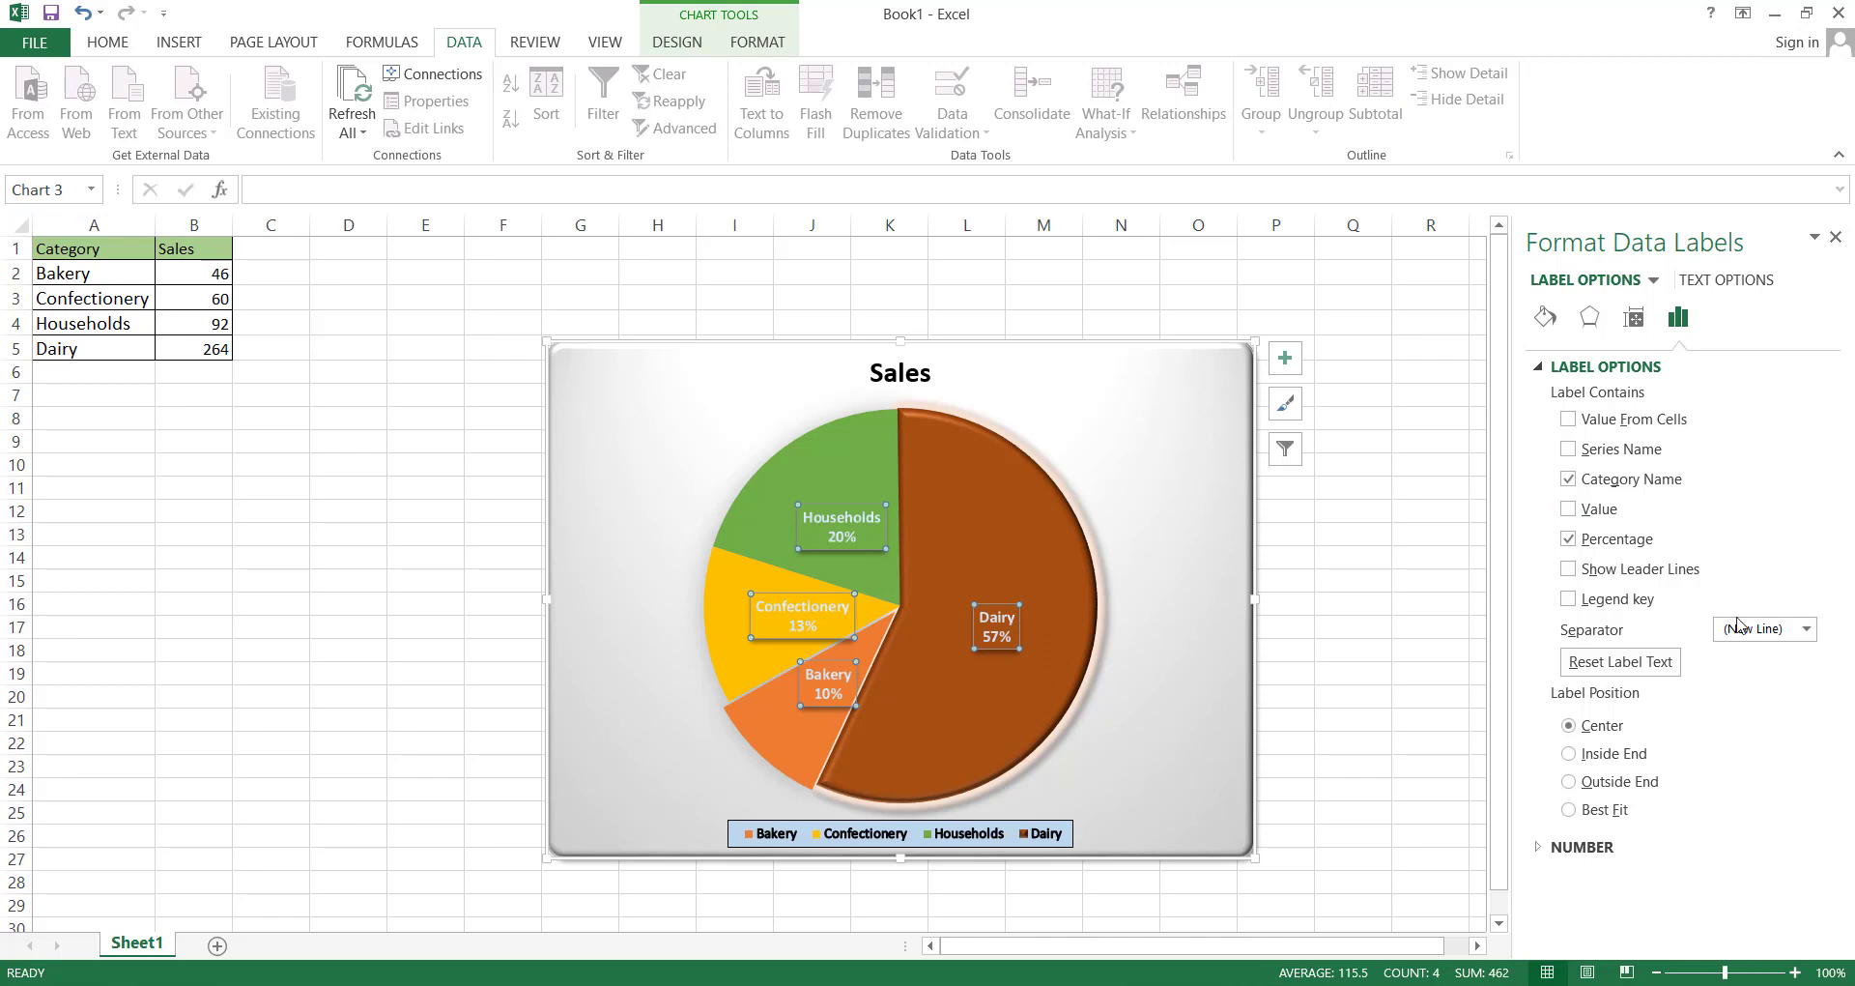
{"action": "left_click", "coordinate": [1805, 633]}
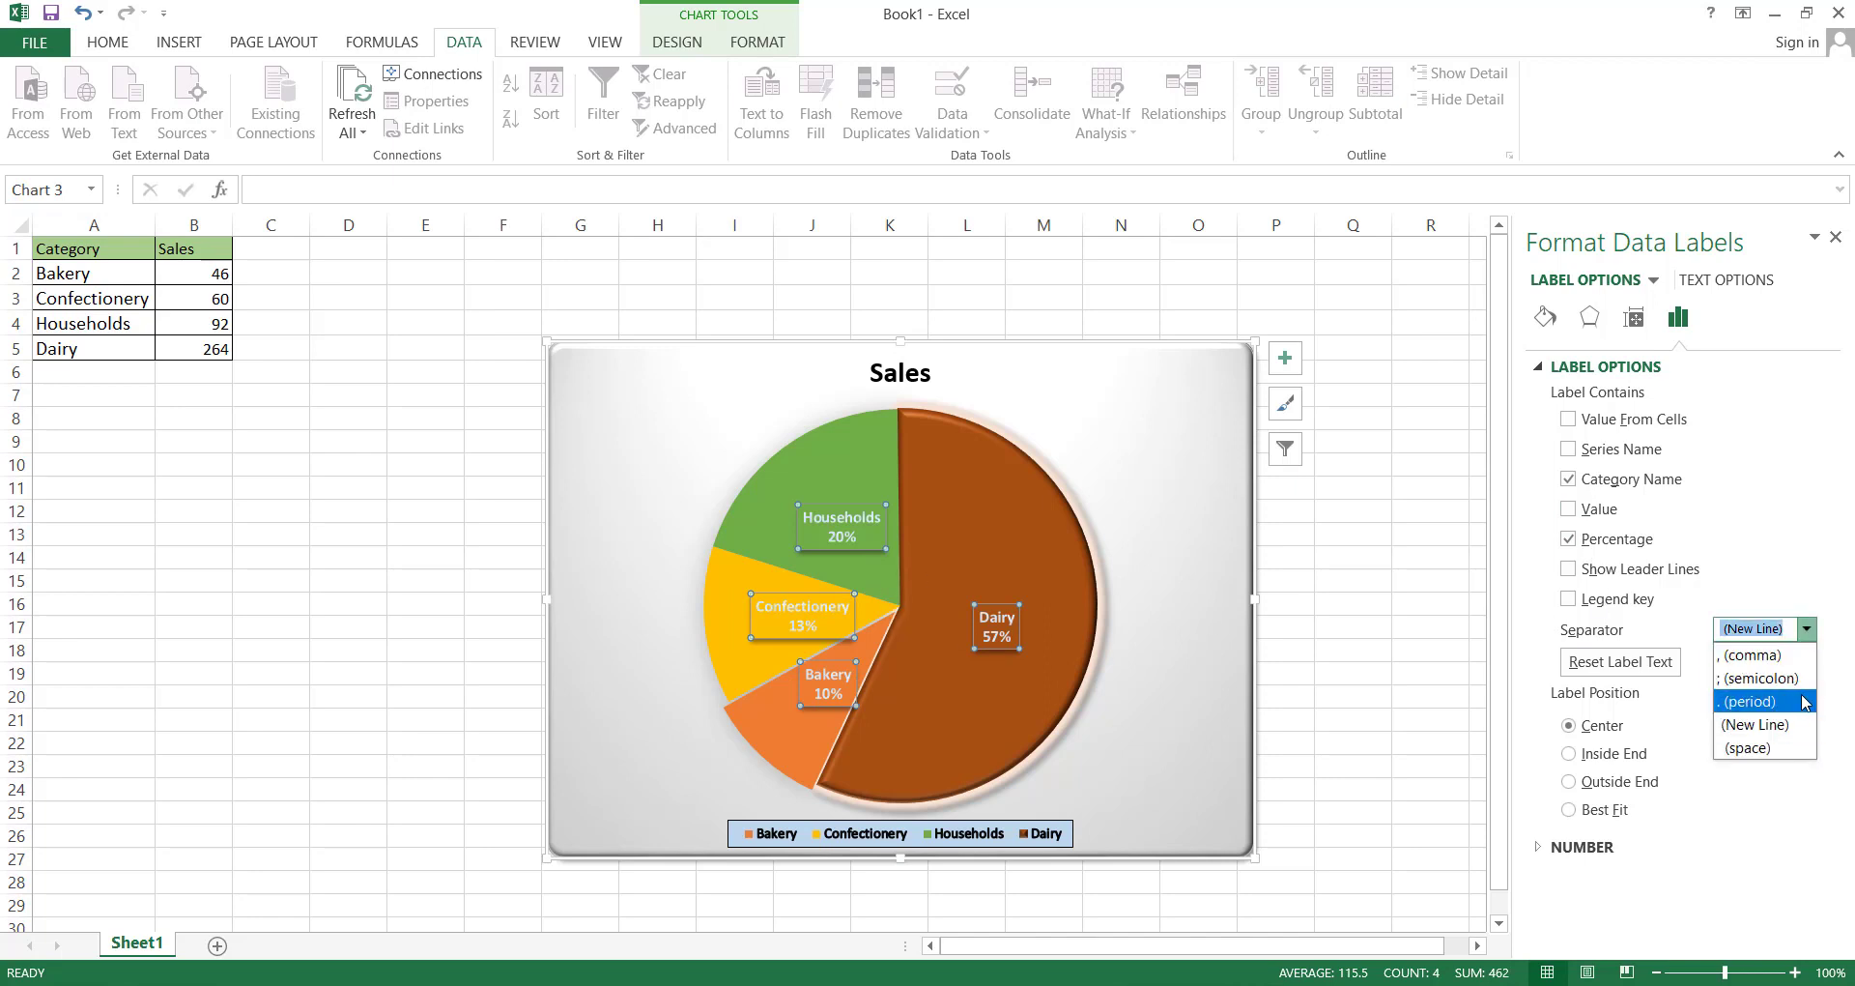
{"action": "left_click", "coordinate": [1797, 750]}
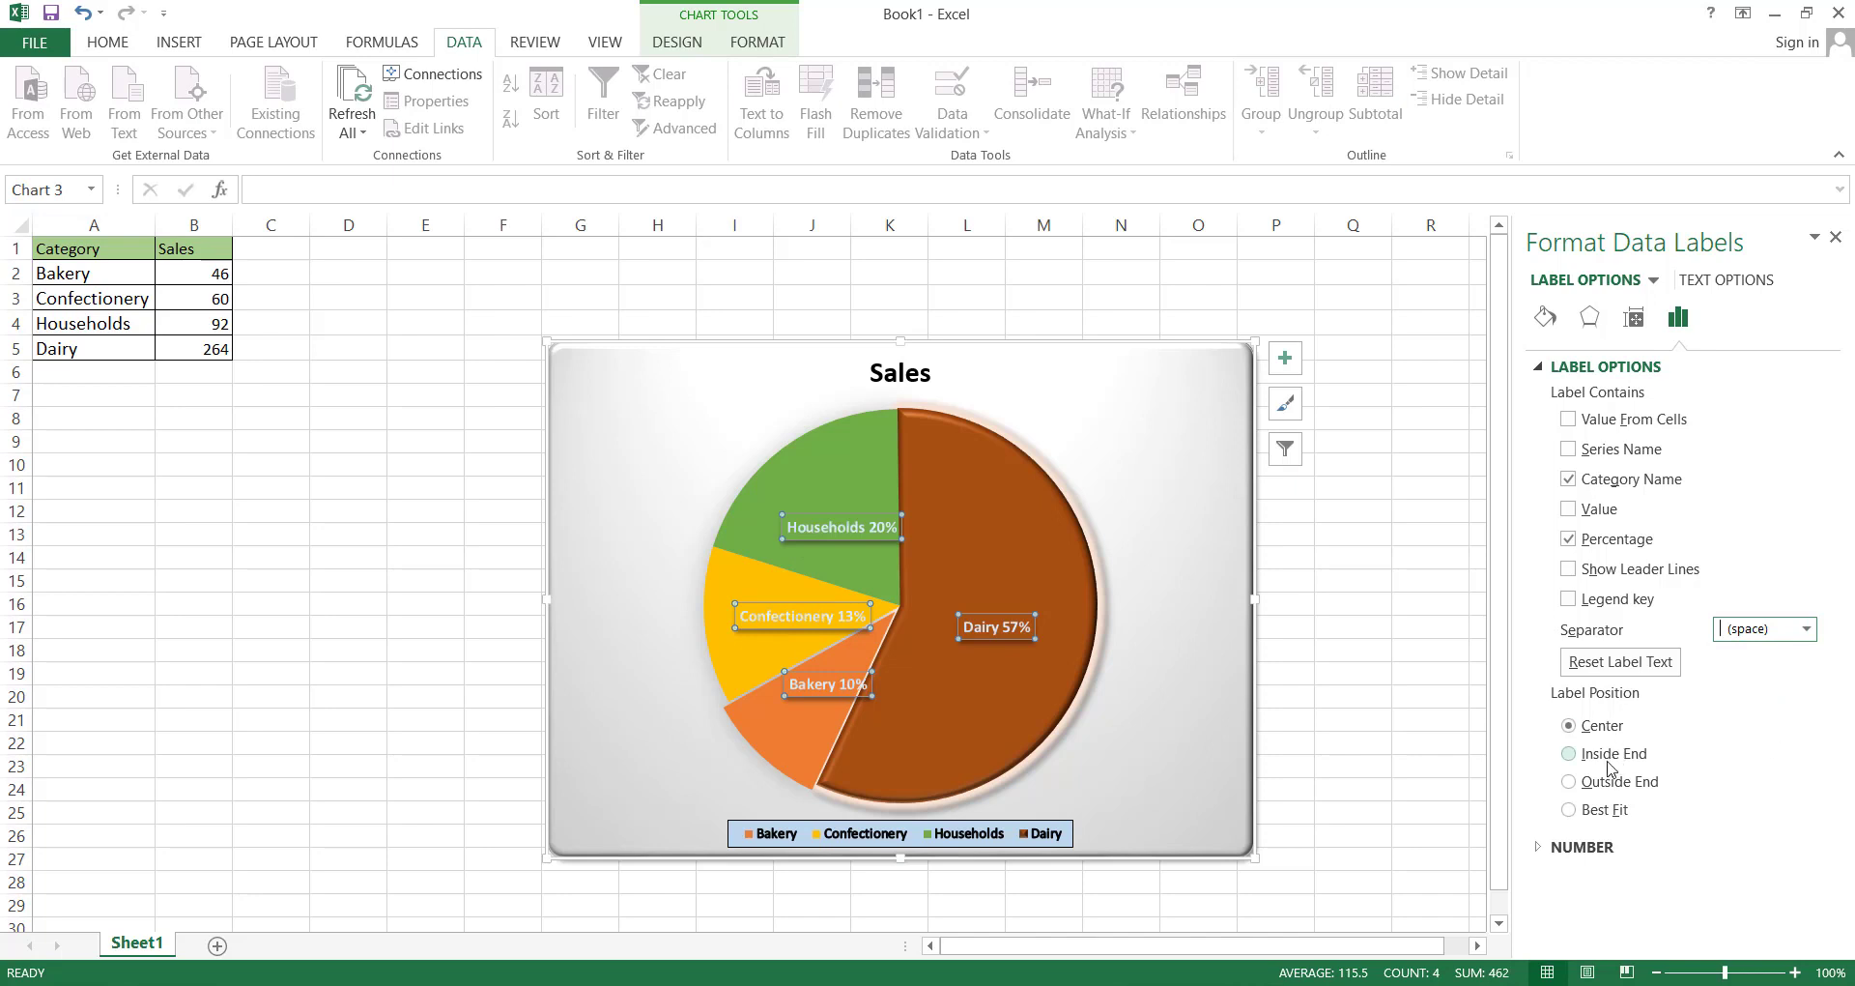
Try the Inside End and Outside End positions for the data labels and settle on Best Fit
{"action": "left_click", "coordinate": [1573, 758]}
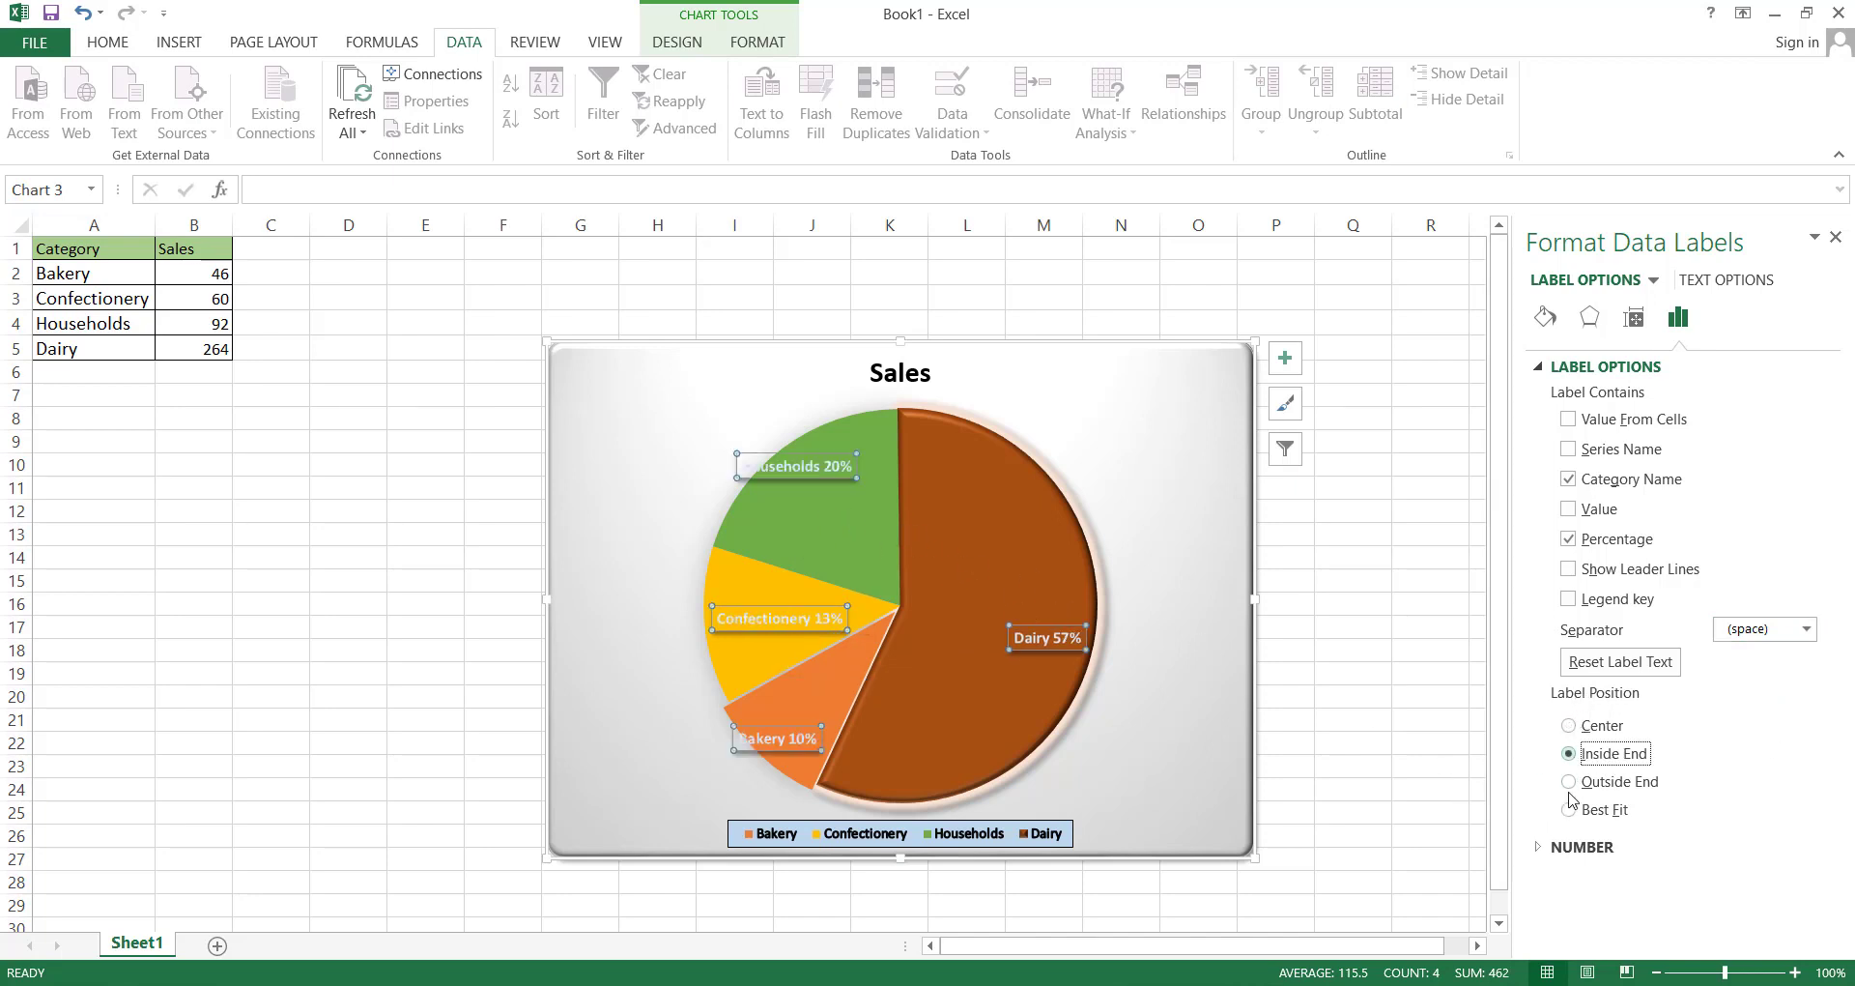
{"action": "left_click", "coordinate": [1570, 783]}
{"action": "left_click", "coordinate": [1569, 809]}
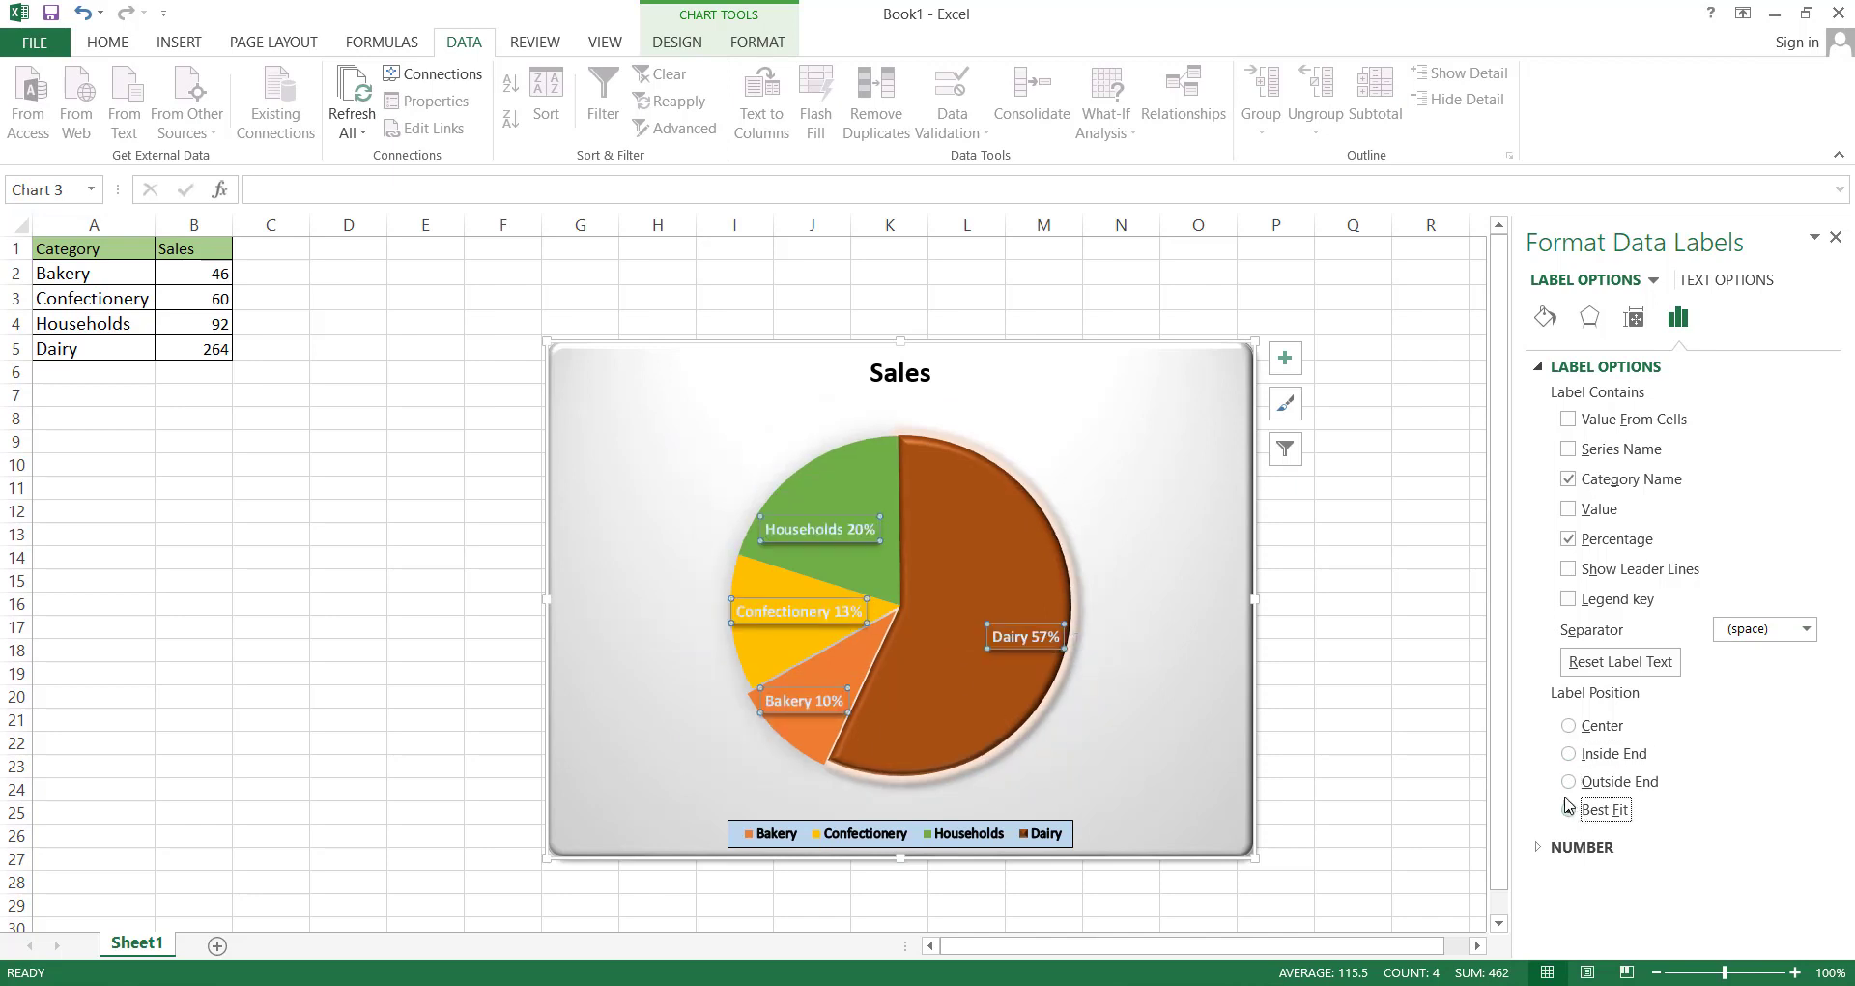
{"action": "left_click", "coordinate": [1541, 369]}
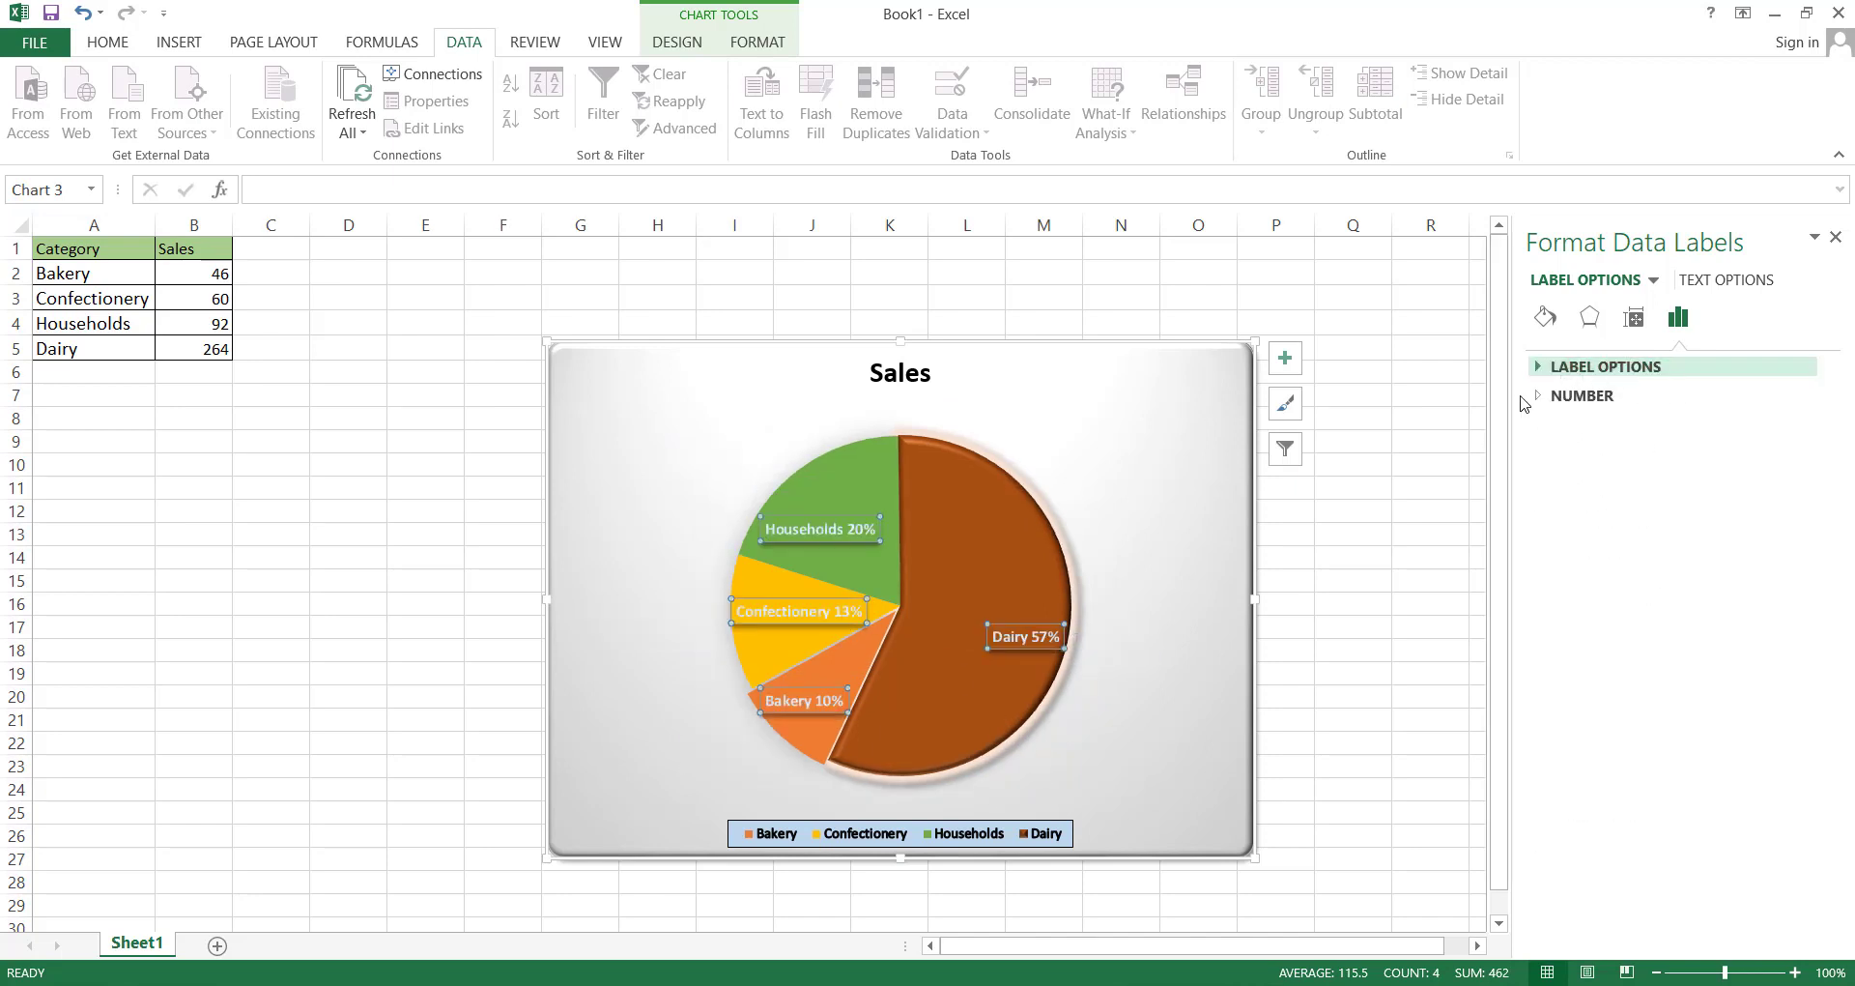
Format the data labels' numbers as Currency with 2 decimal places and the $ English (United States) symbol
{"action": "left_click", "coordinate": [1539, 397]}
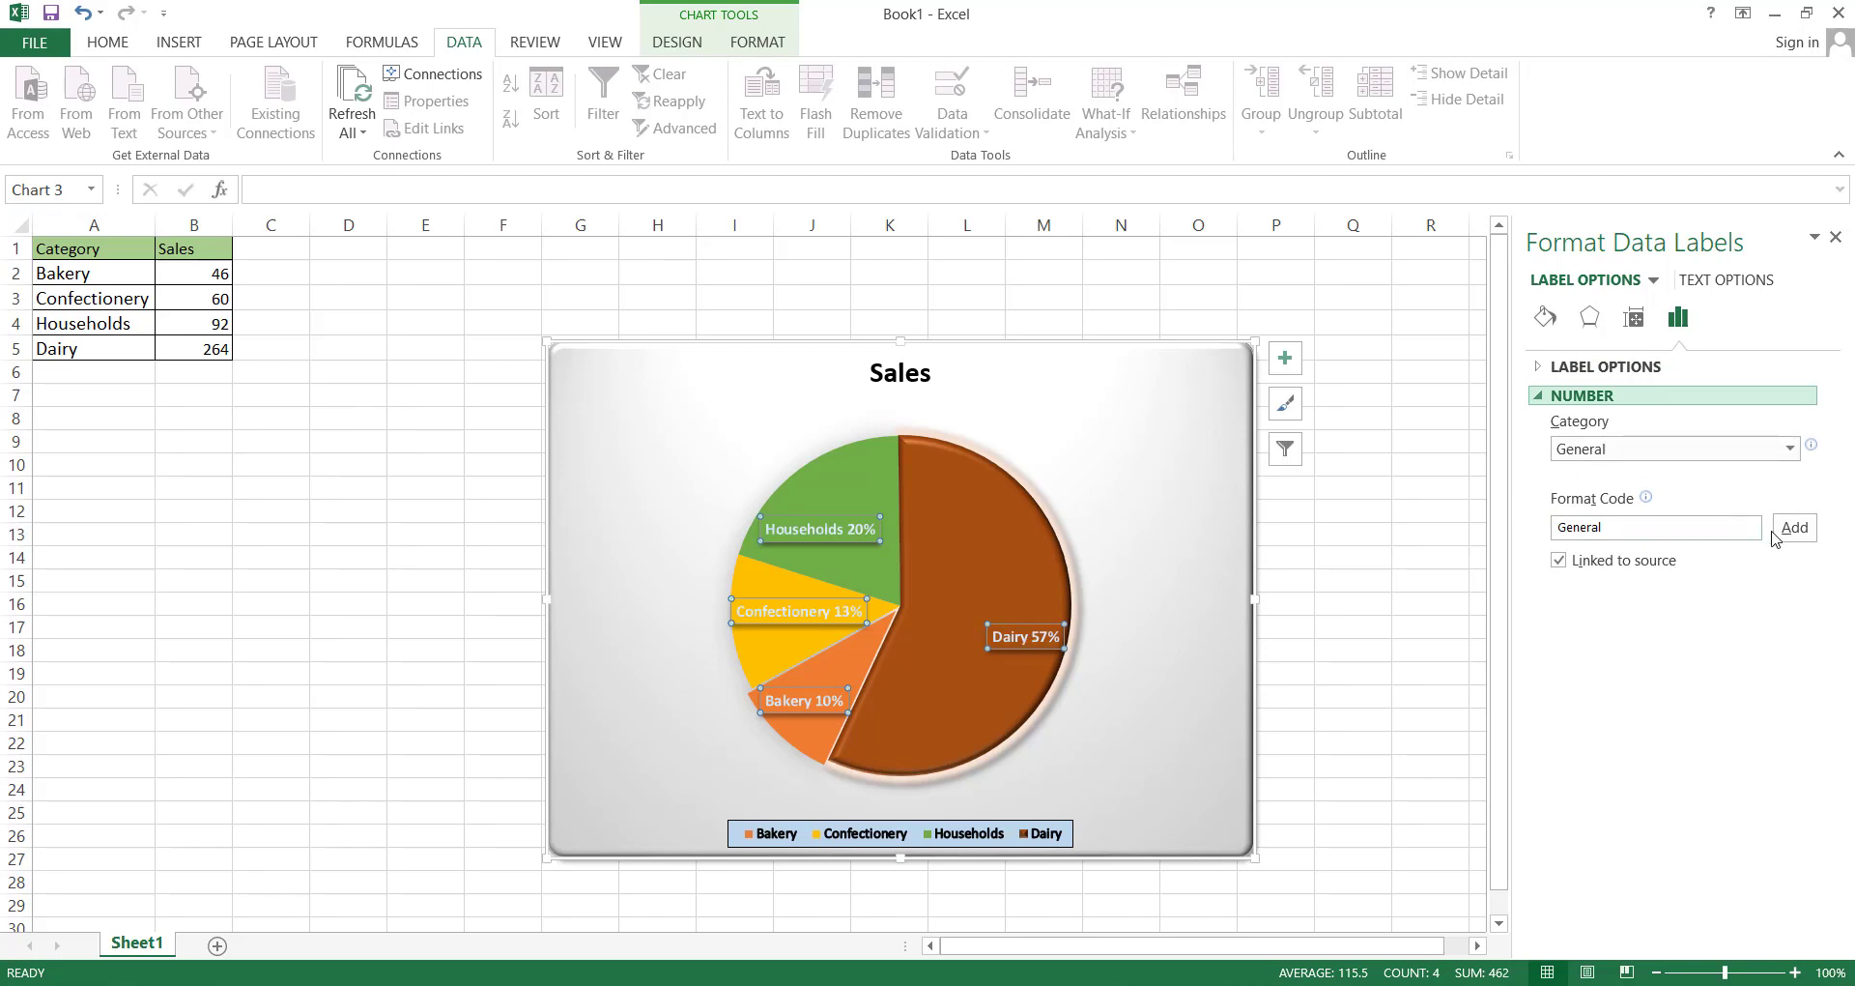
{"action": "left_click", "coordinate": [1790, 447]}
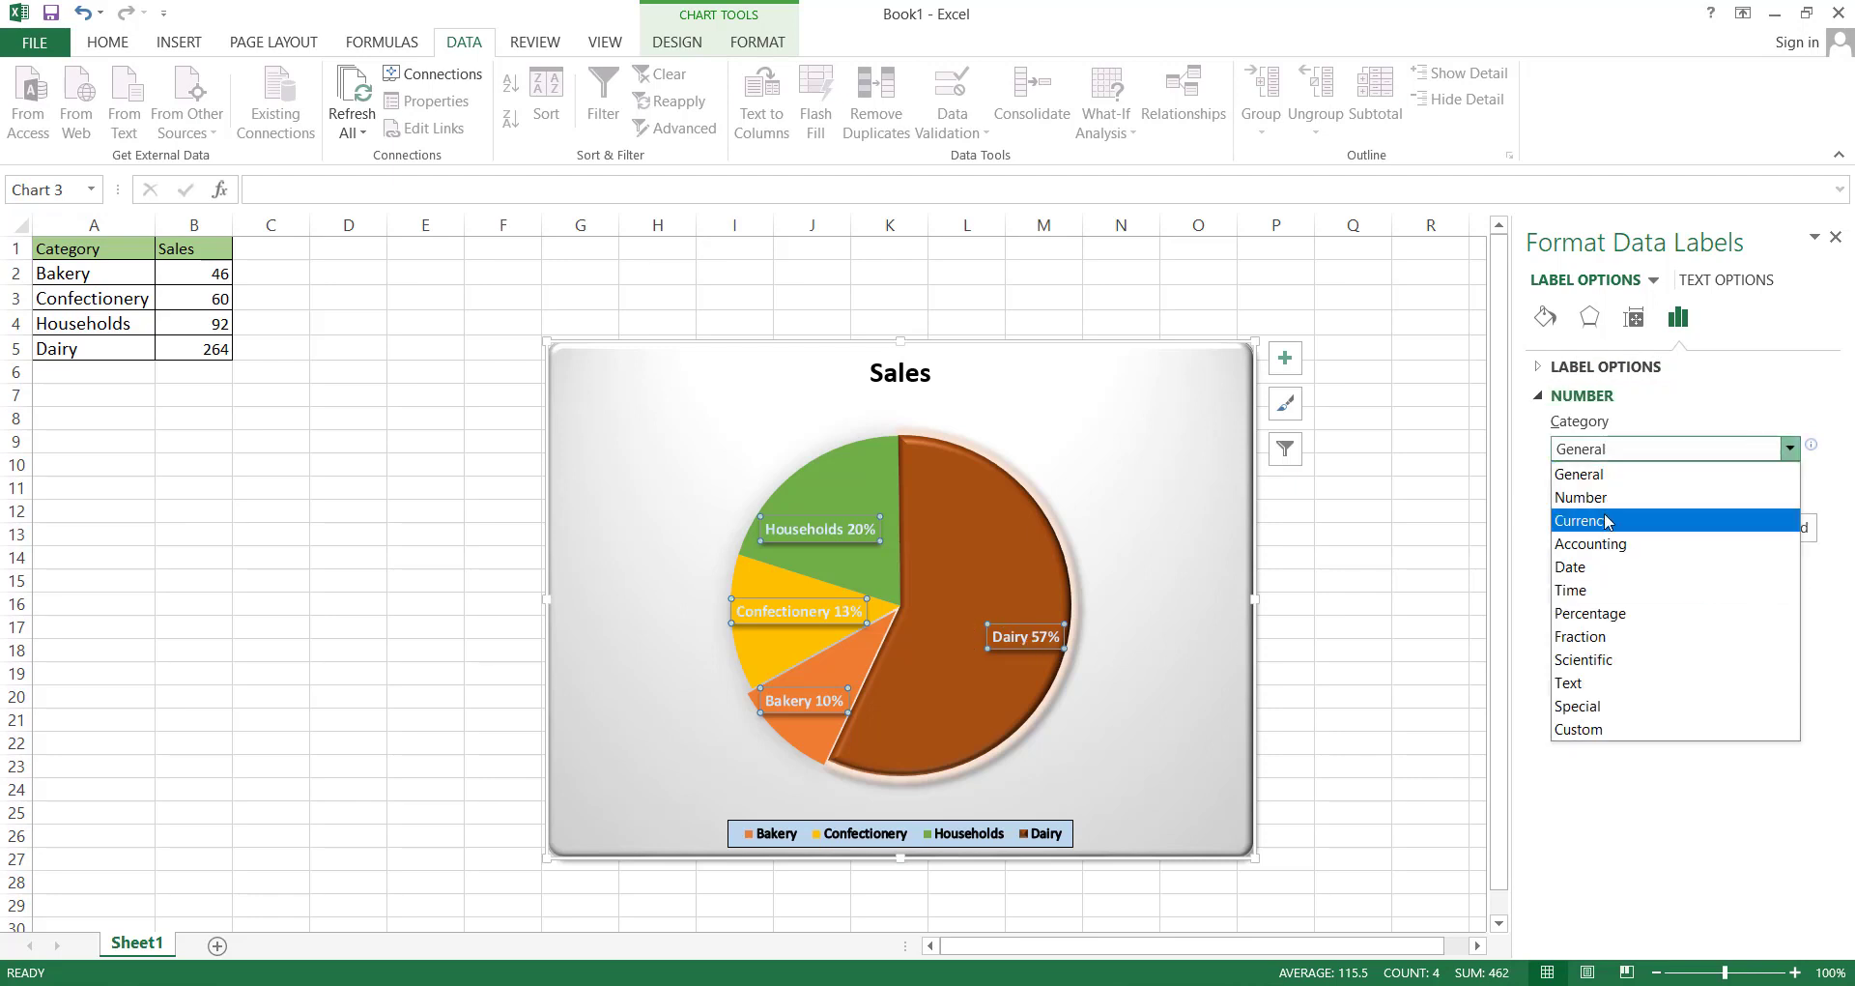
{"action": "left_click", "coordinate": [1662, 520]}
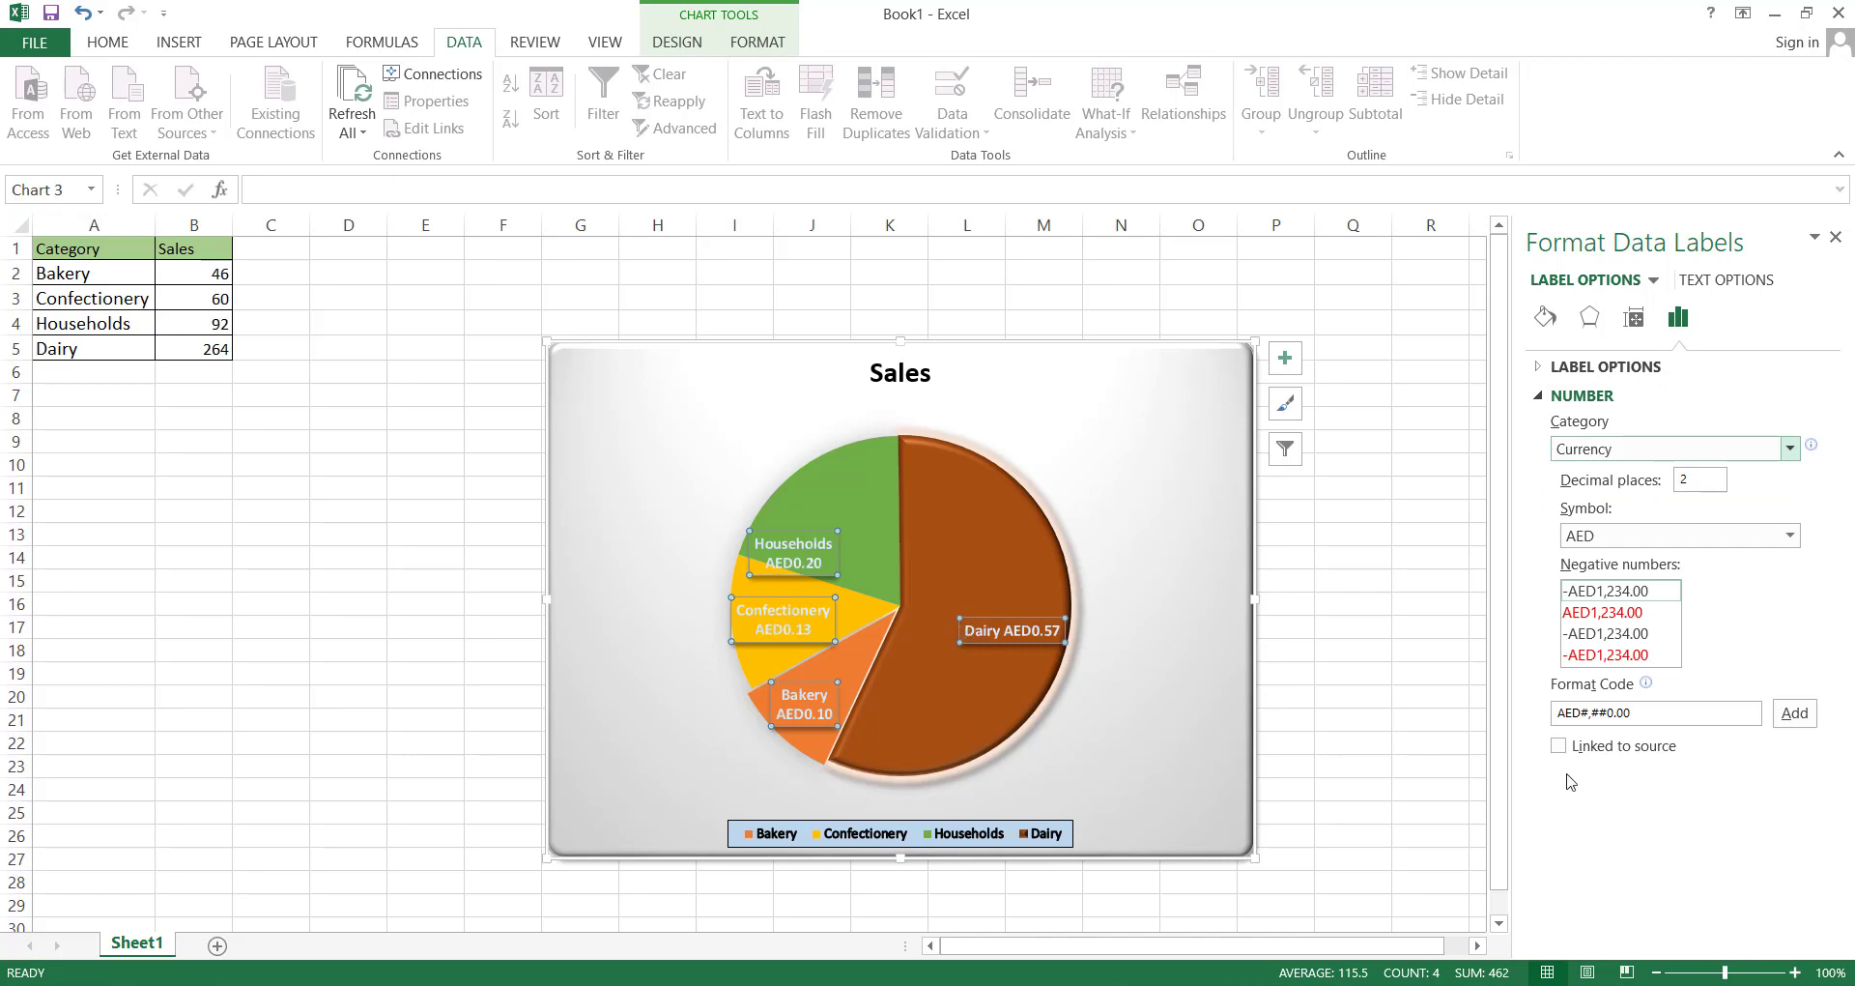
{"action": "left_click", "coordinate": [1749, 716]}
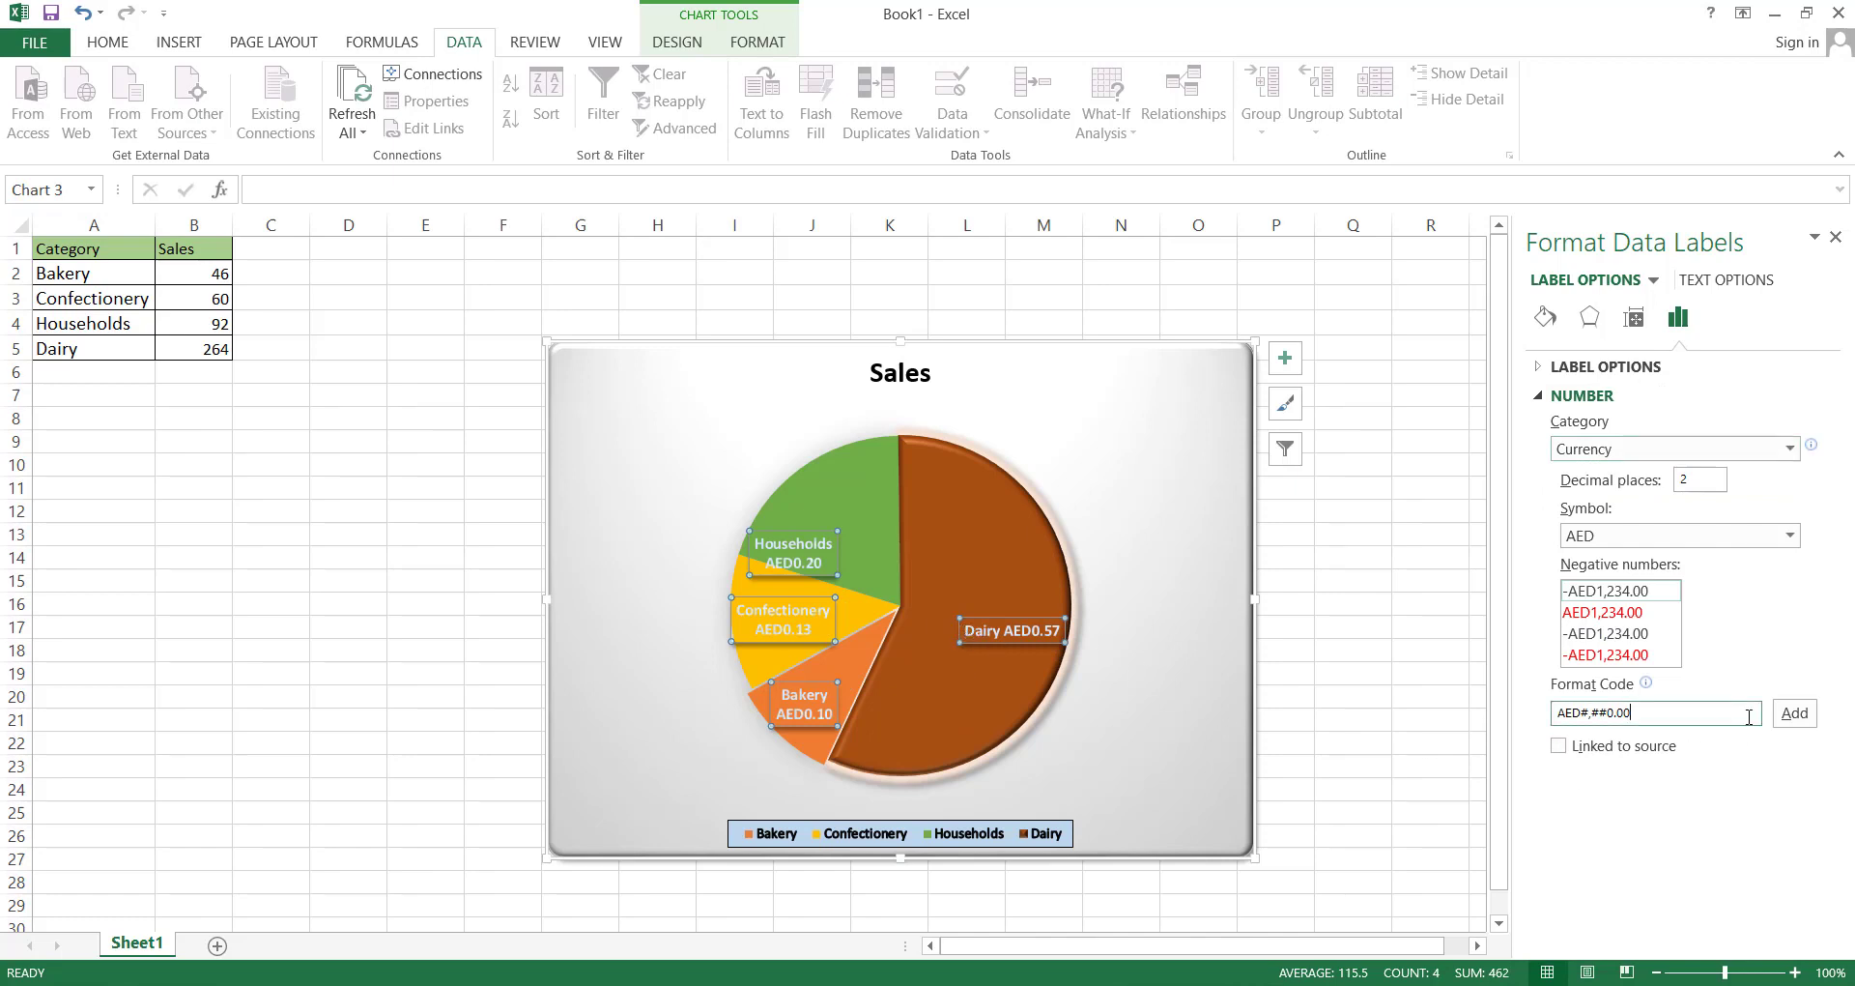
{"action": "left_click", "coordinate": [1790, 535]}
{"action": "left_click", "coordinate": [1633, 499]}
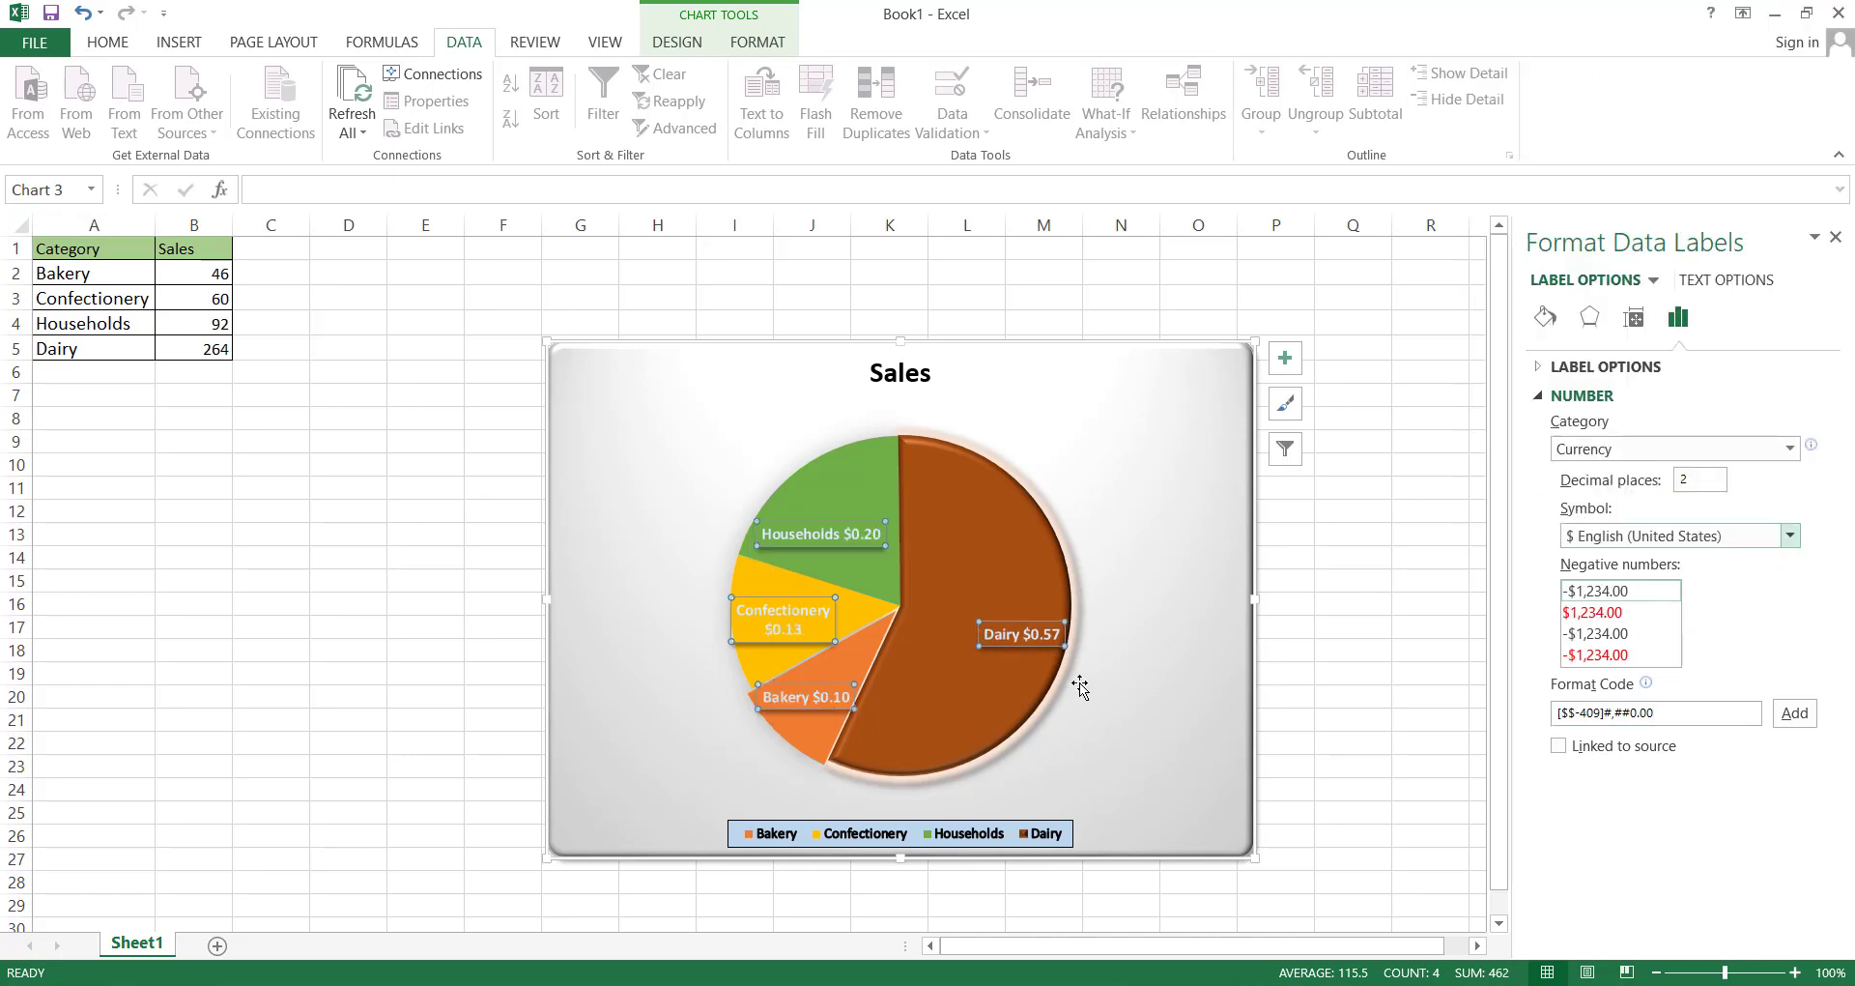
Format the data labels' numbers as Percentage with 2 decimal places
{"action": "left_click", "coordinate": [1790, 448]}
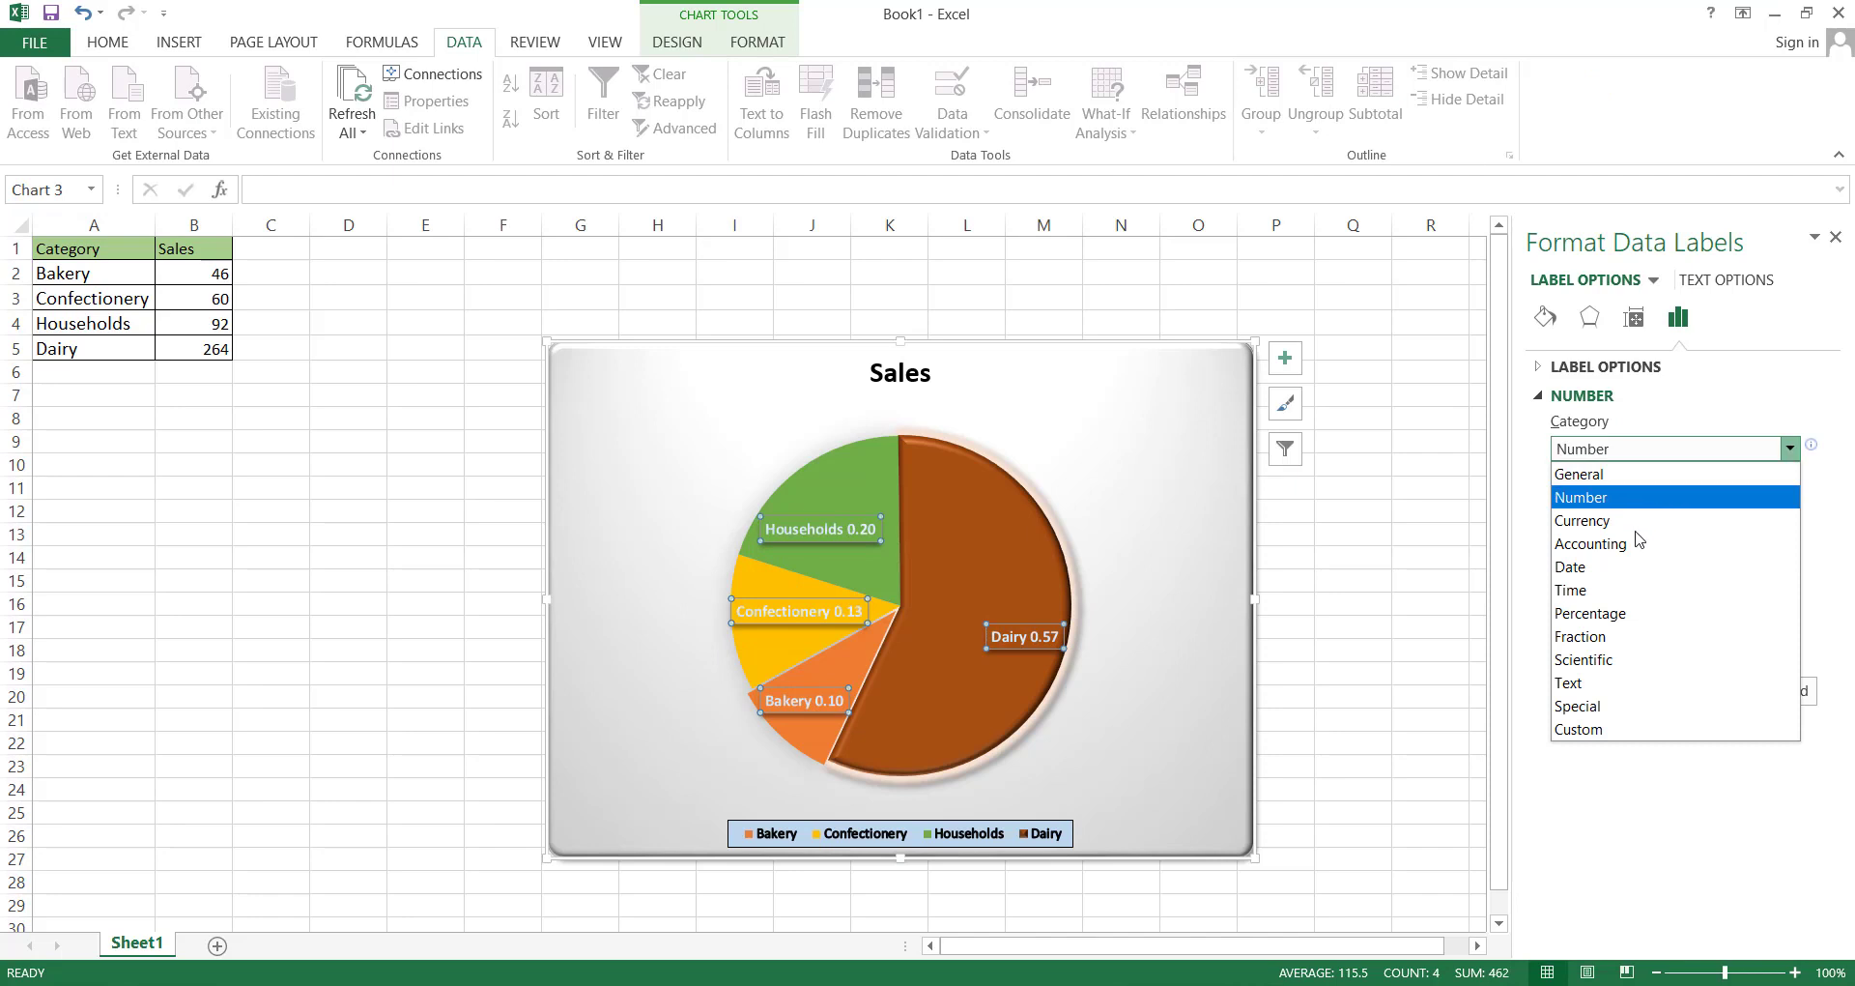
{"action": "left_click", "coordinate": [1618, 614]}
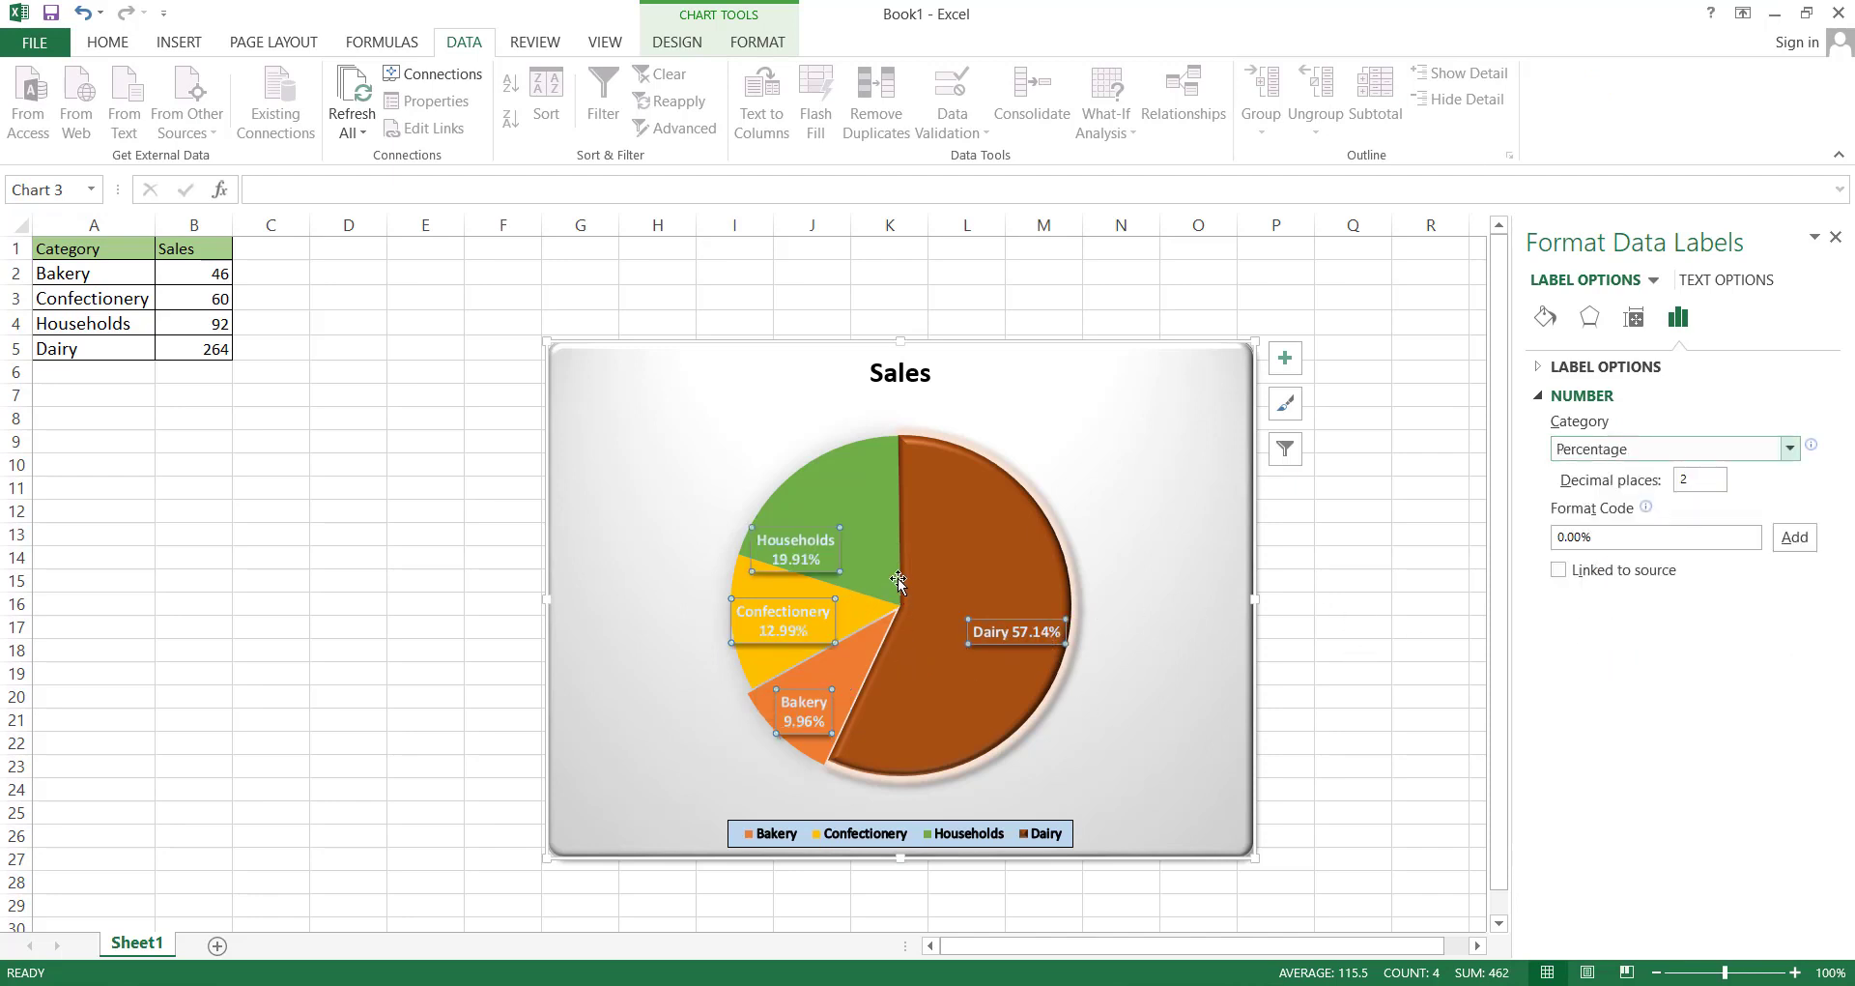
{"action": "left_click", "coordinate": [1554, 398]}
Give the data labels' text a gradient fill and shift the Households and Confectionery labels slightly upward within their slices
{"action": "left_click", "coordinate": [1707, 284]}
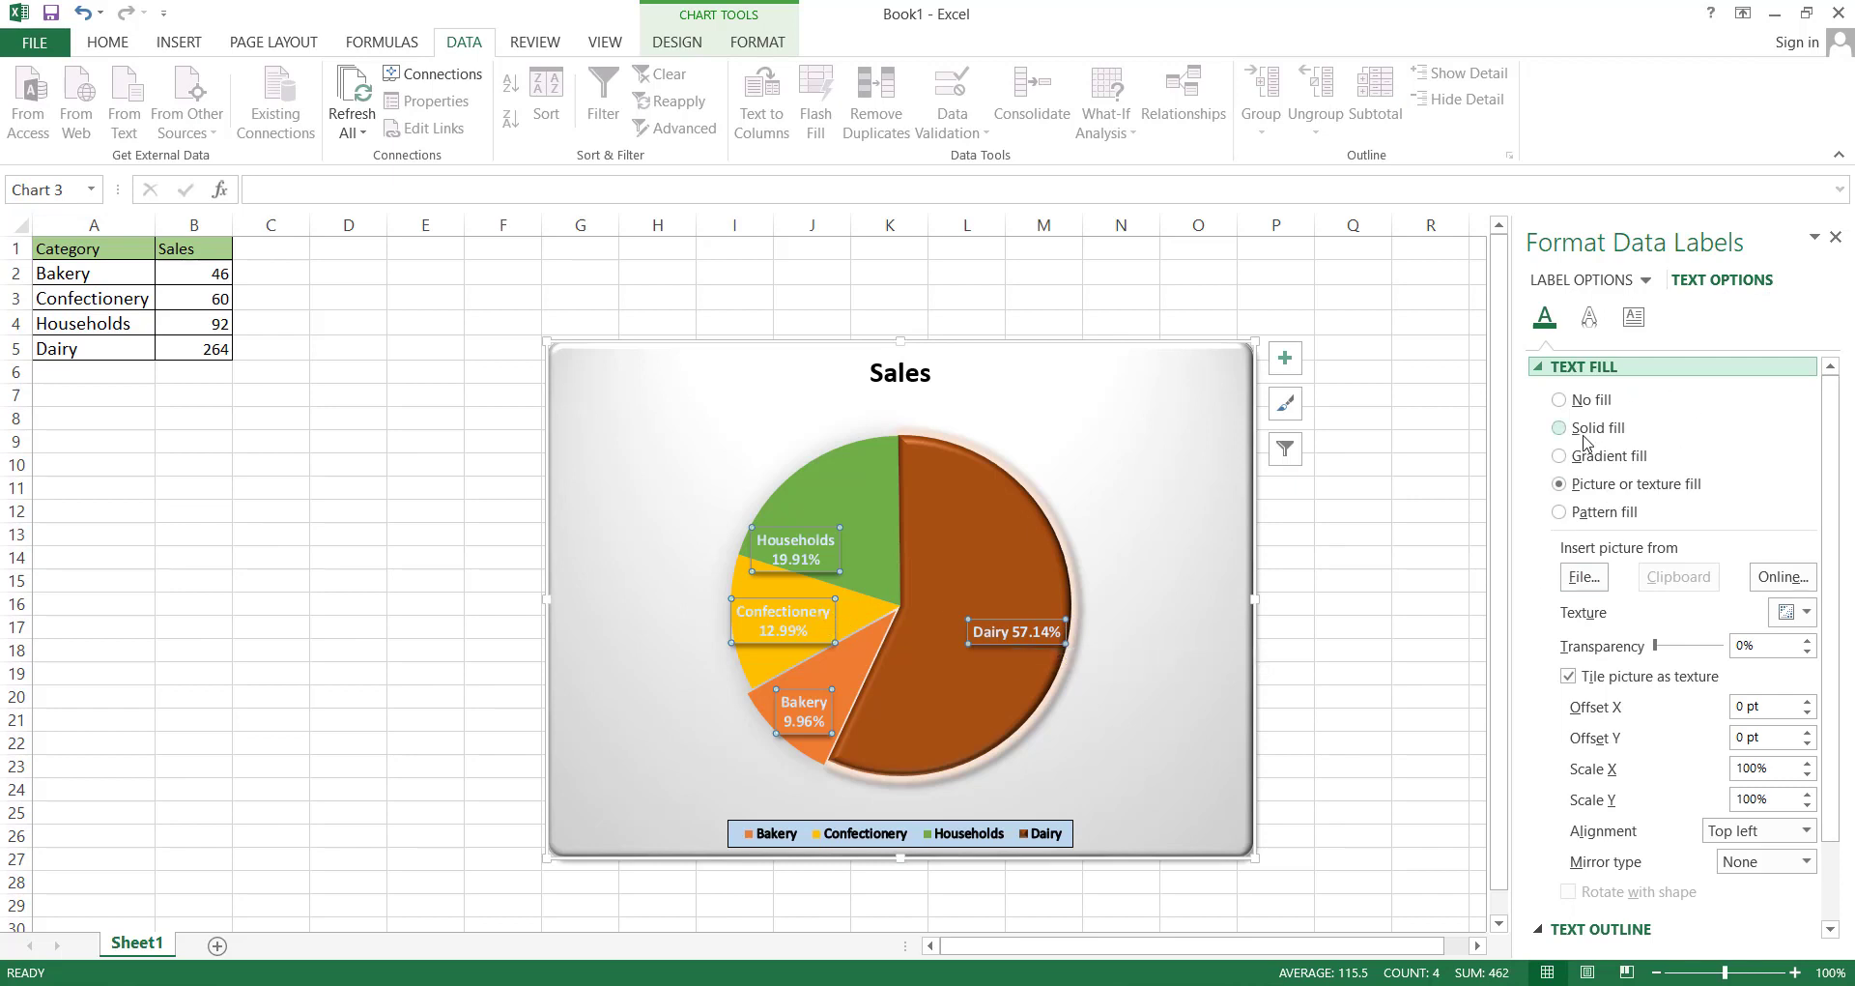
{"action": "left_click", "coordinate": [1561, 458]}
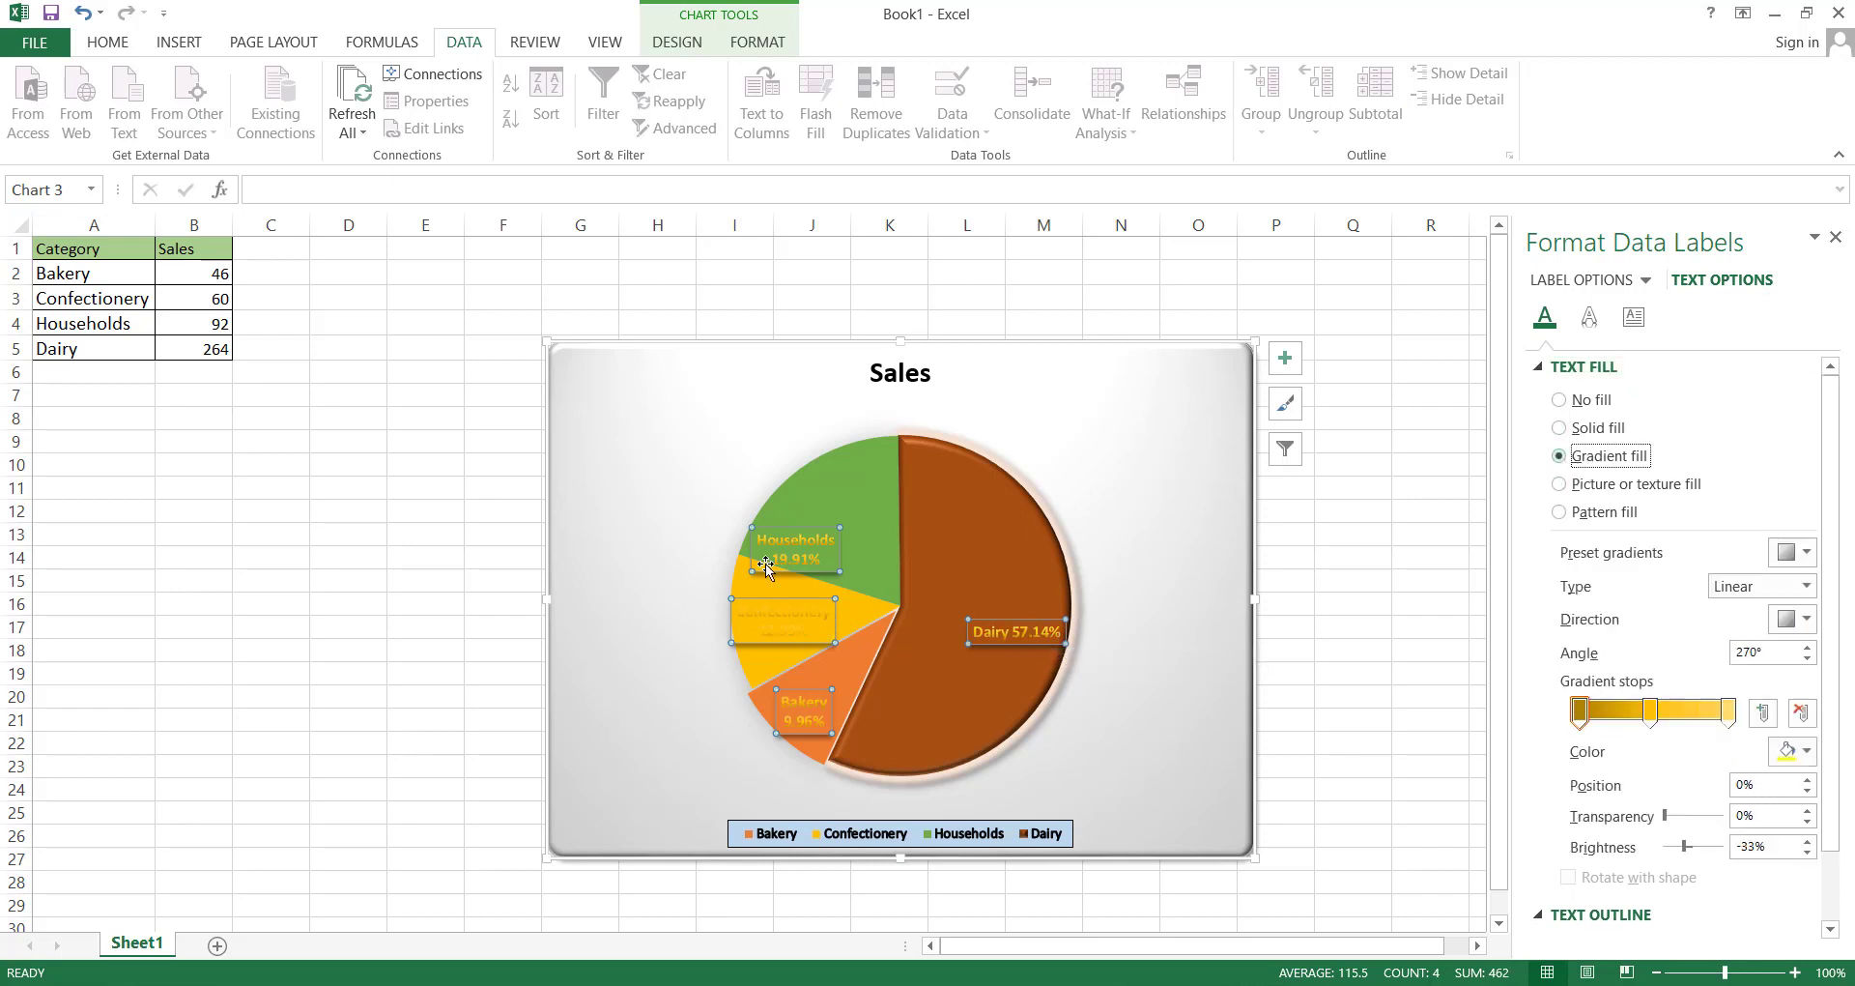
{"action": "left_click", "coordinate": [835, 559]}
{"action": "left_click_drag", "start_coordinate": [836, 559], "coordinate": [838, 535]}
{"action": "left_click_drag", "start_coordinate": [811, 614], "coordinate": [816, 606]}
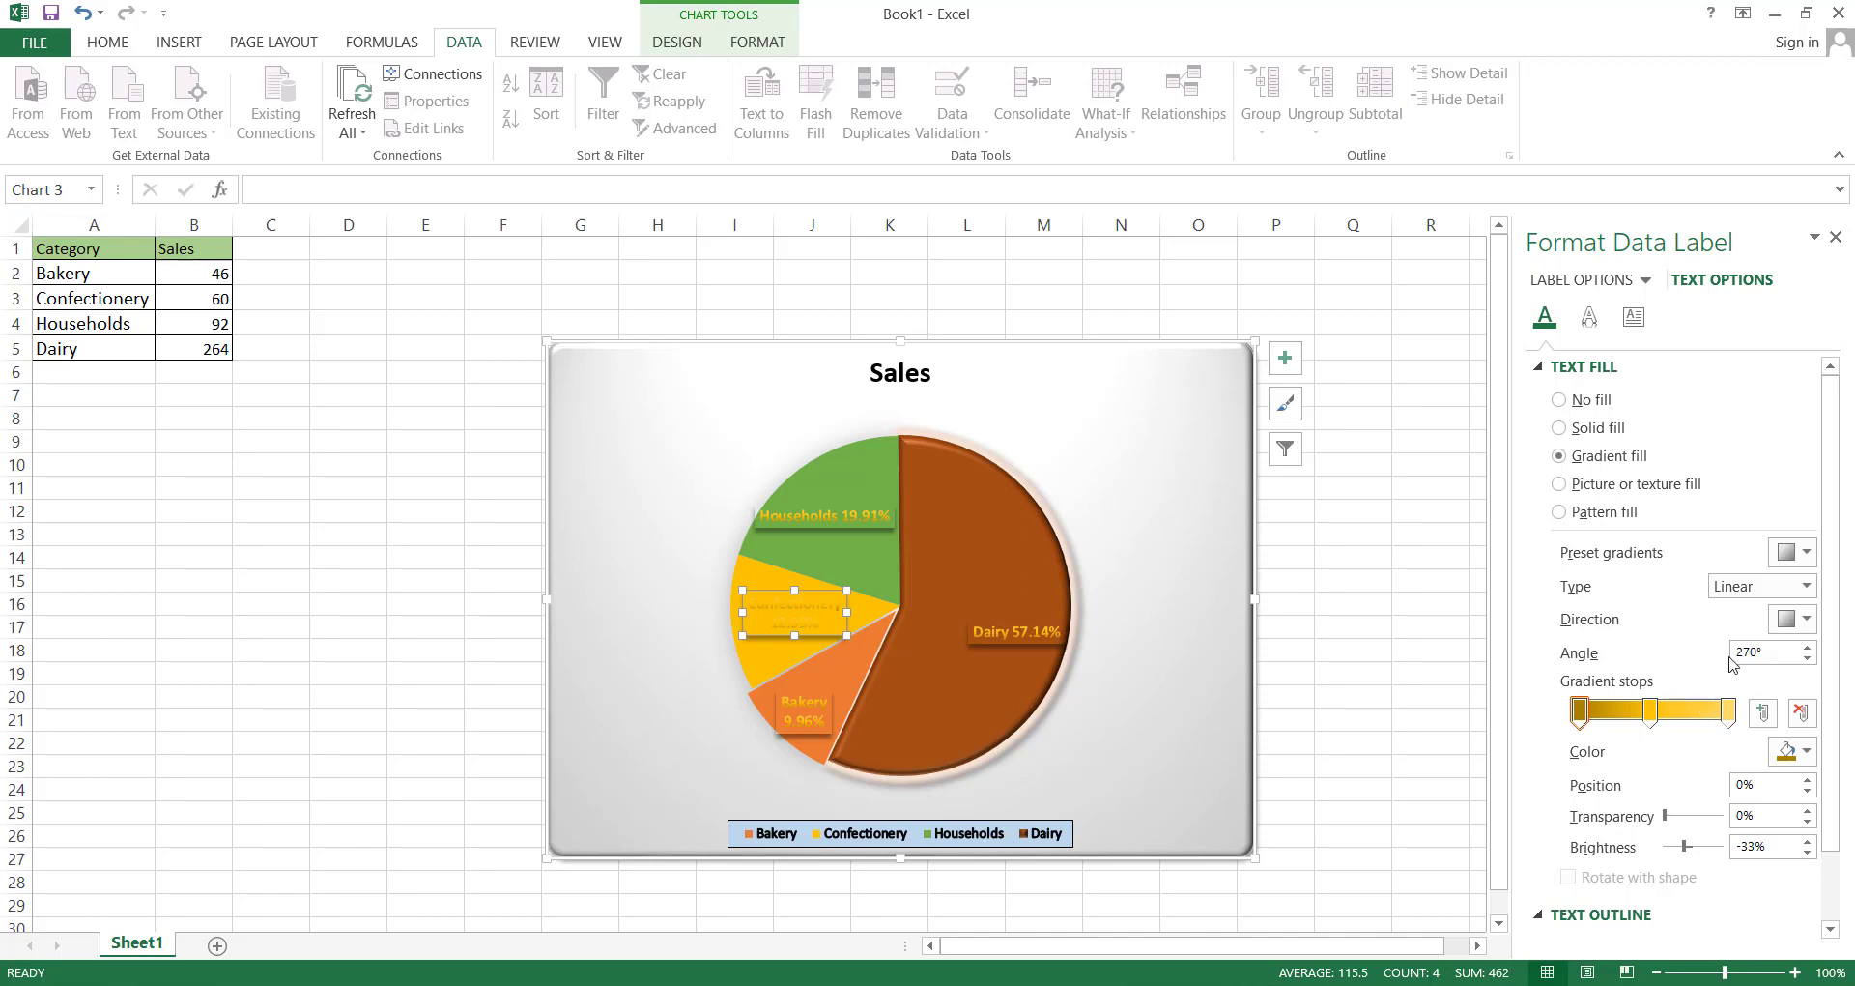
Apply a blue preset gradient to the Confectionery label's text, try a solid text outline and settle on a gradient outline
{"action": "left_click", "coordinate": [1795, 552]}
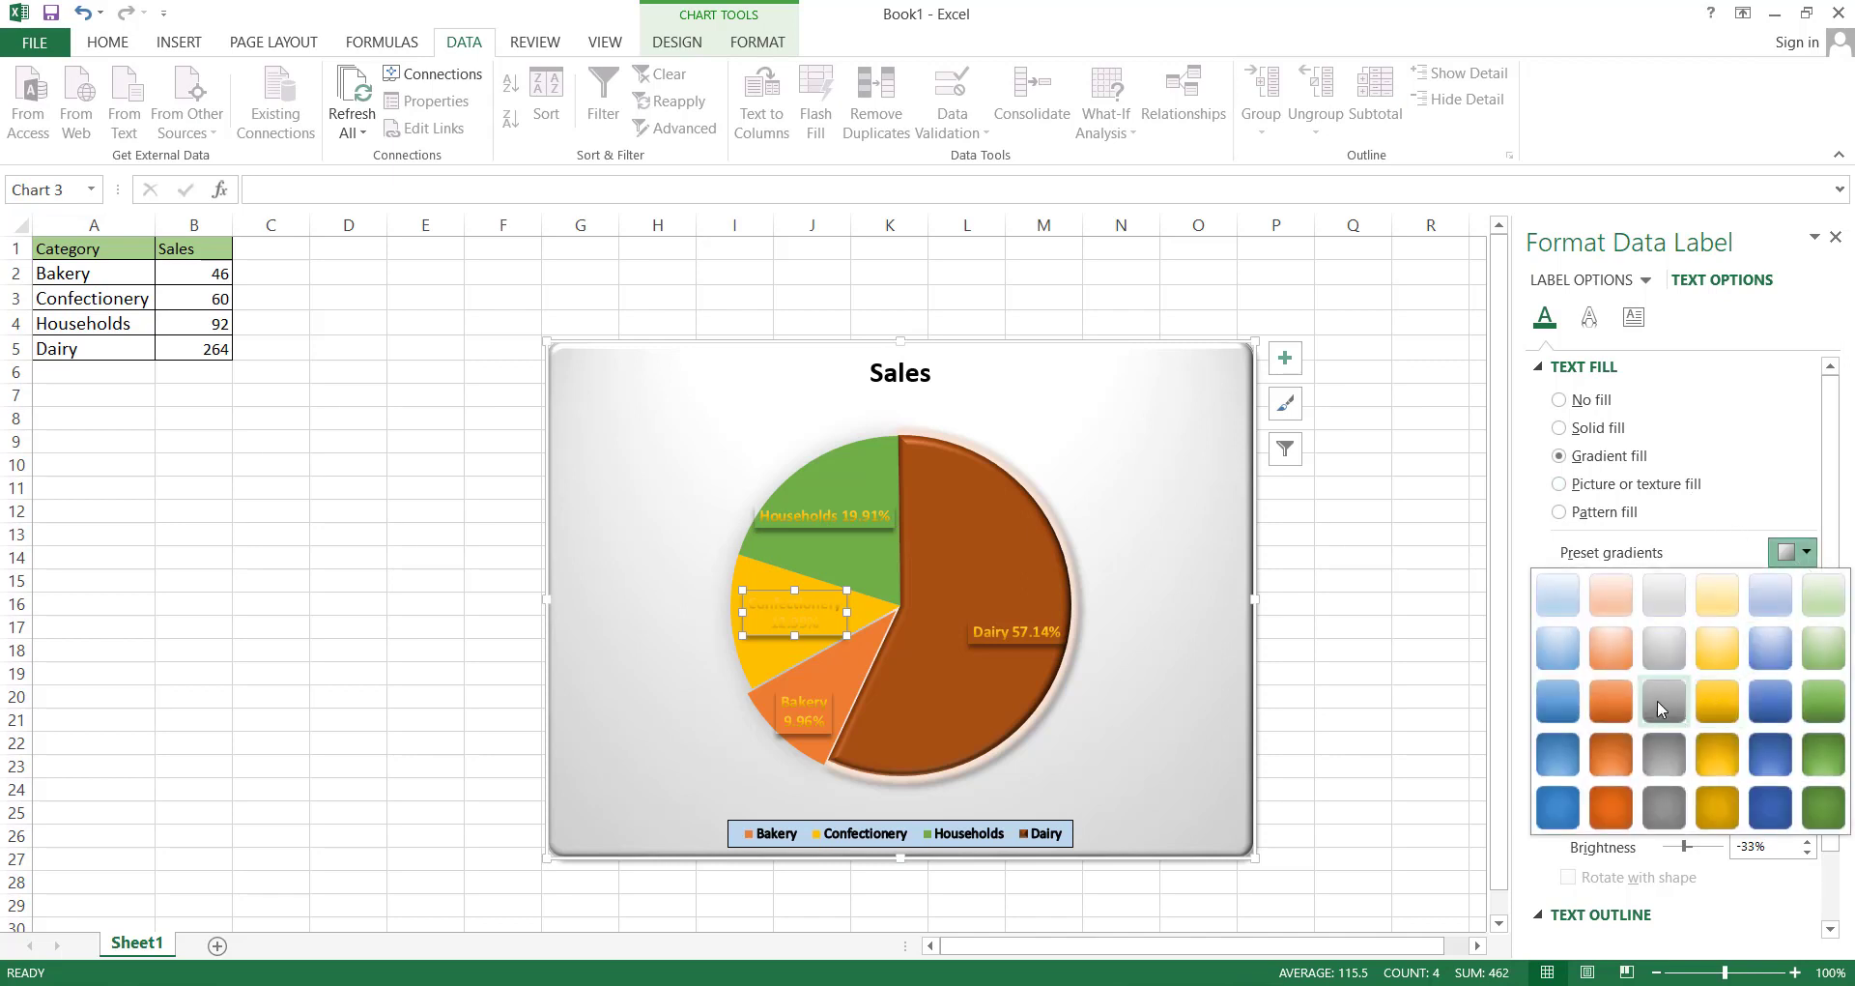
{"action": "left_click", "coordinate": [1562, 699]}
{"action": "left_click", "coordinate": [1559, 372]}
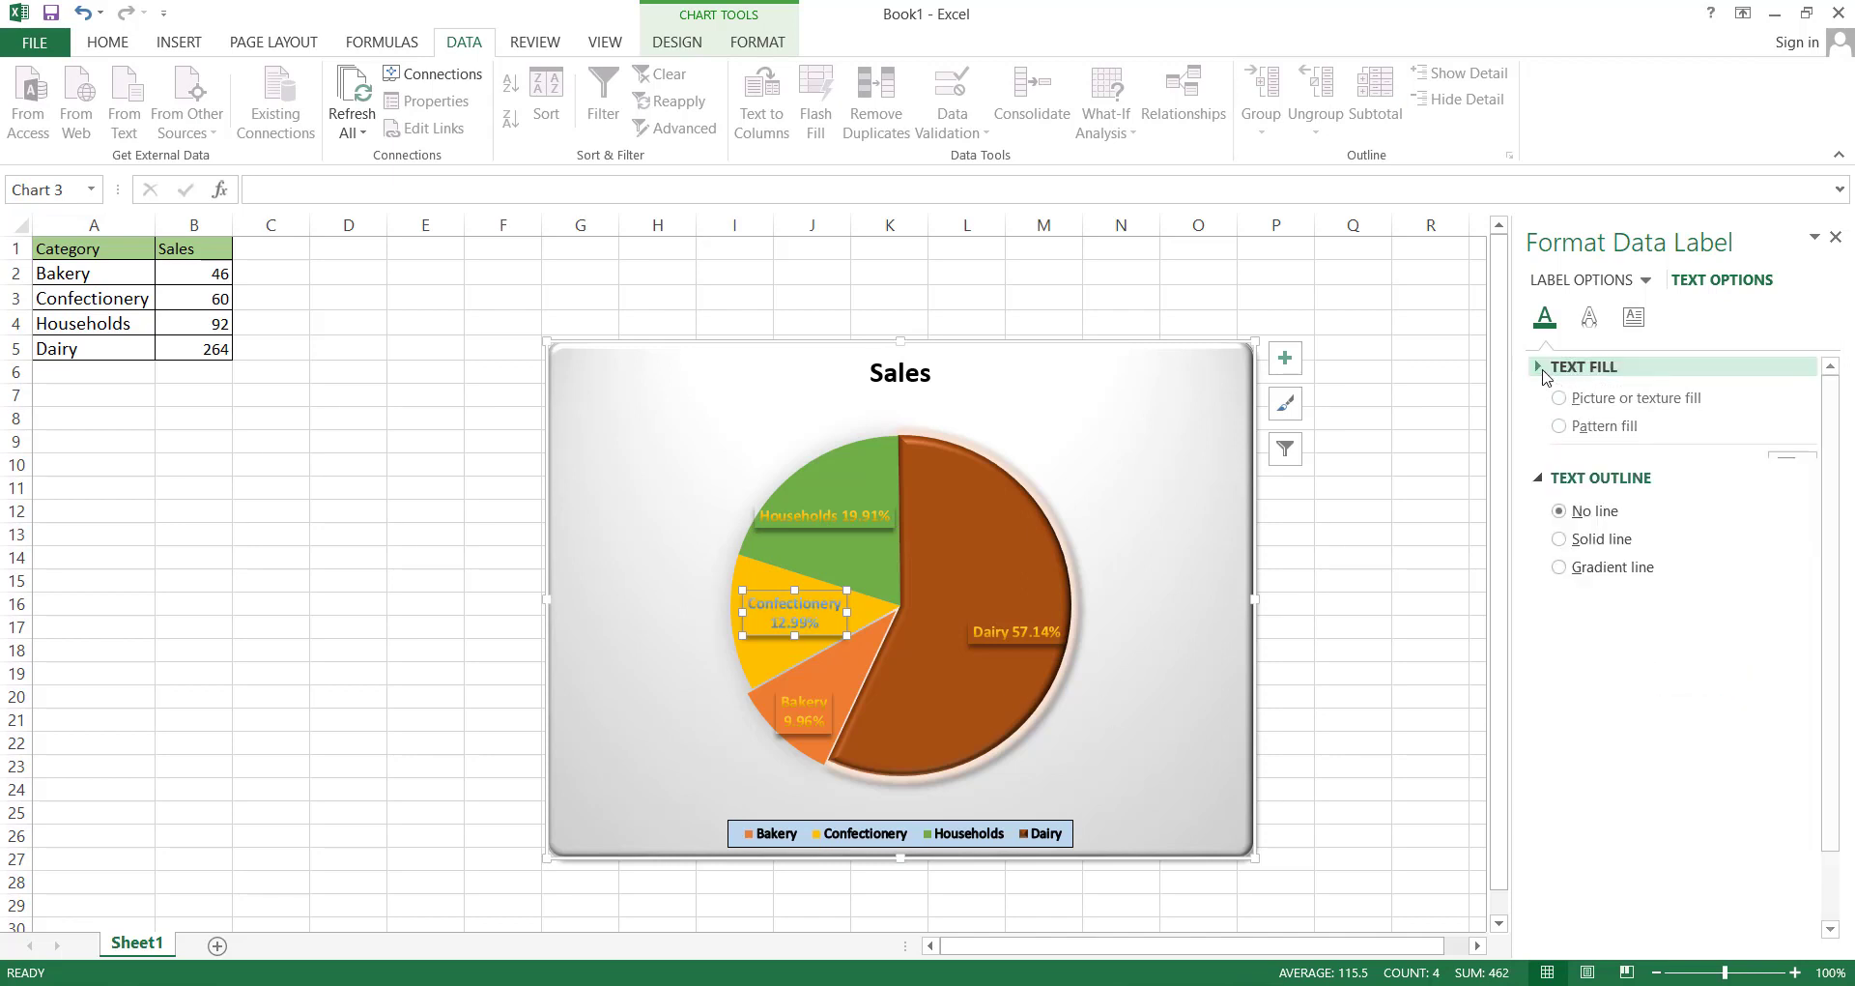
{"action": "left_click", "coordinate": [1566, 459]}
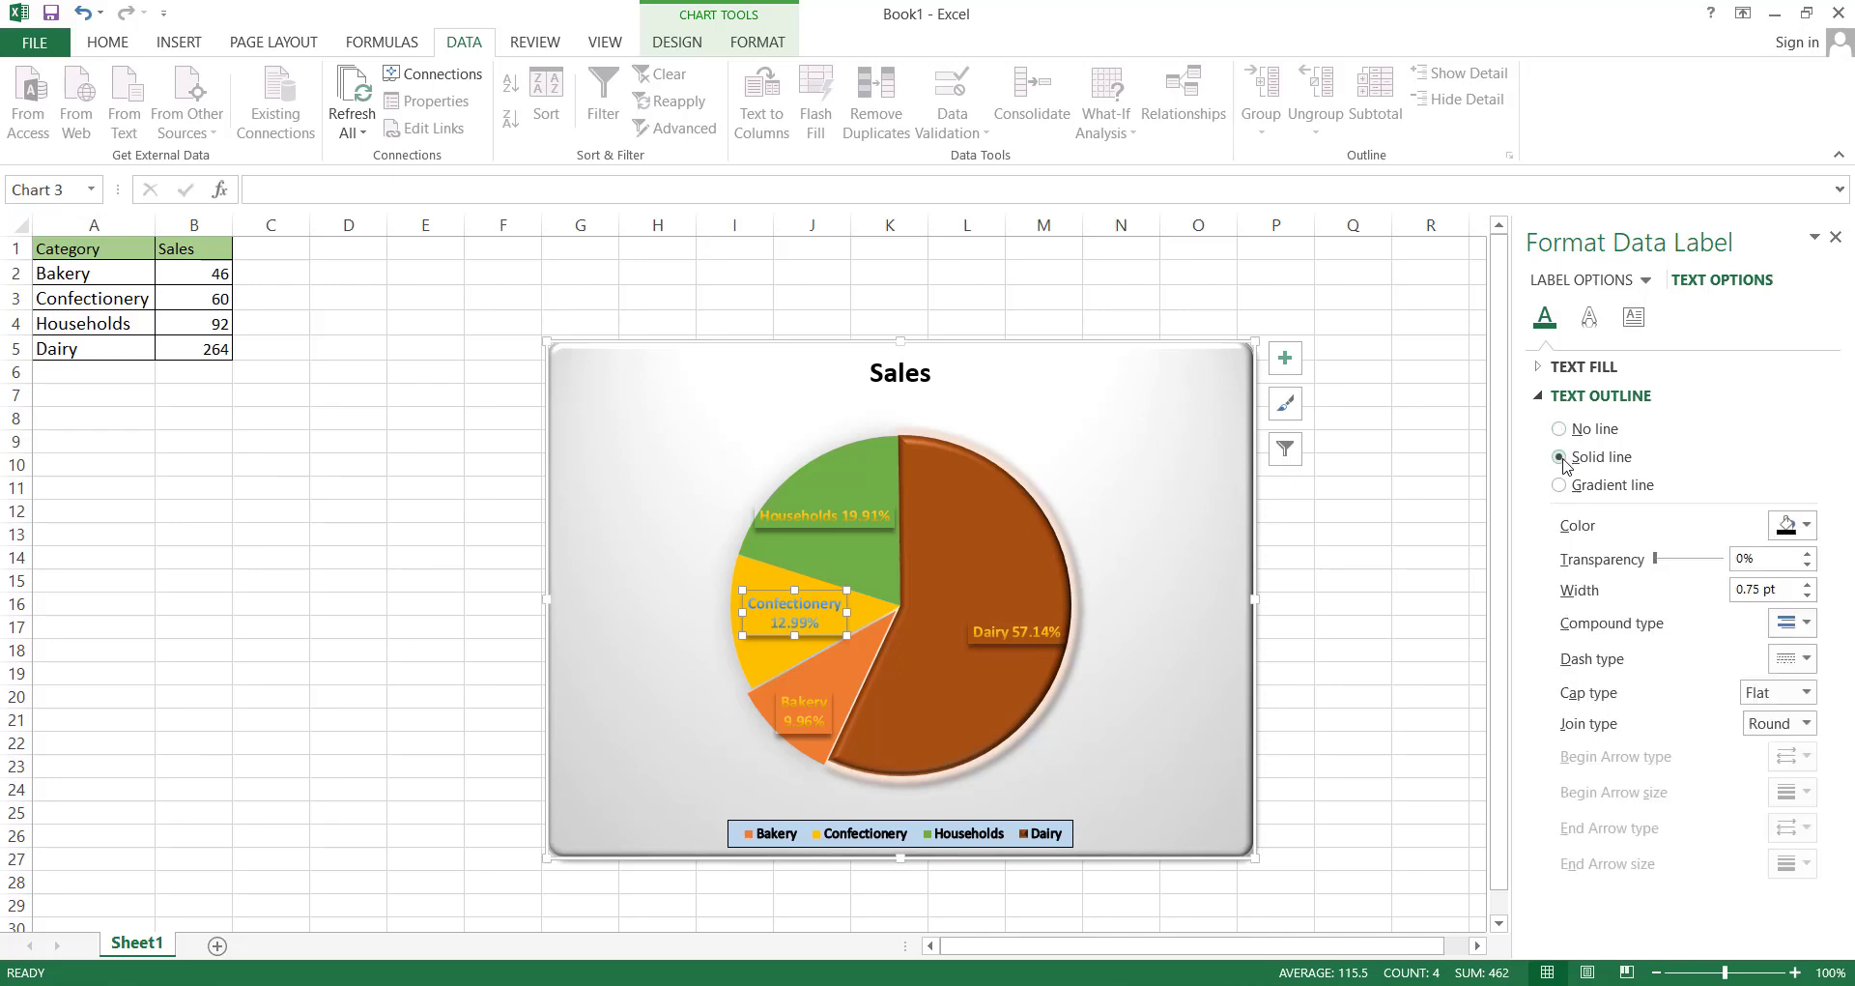
{"action": "left_click", "coordinate": [1559, 484]}
Turn off text wrapping in the shape for the Confectionery label
{"action": "left_click", "coordinate": [1635, 317]}
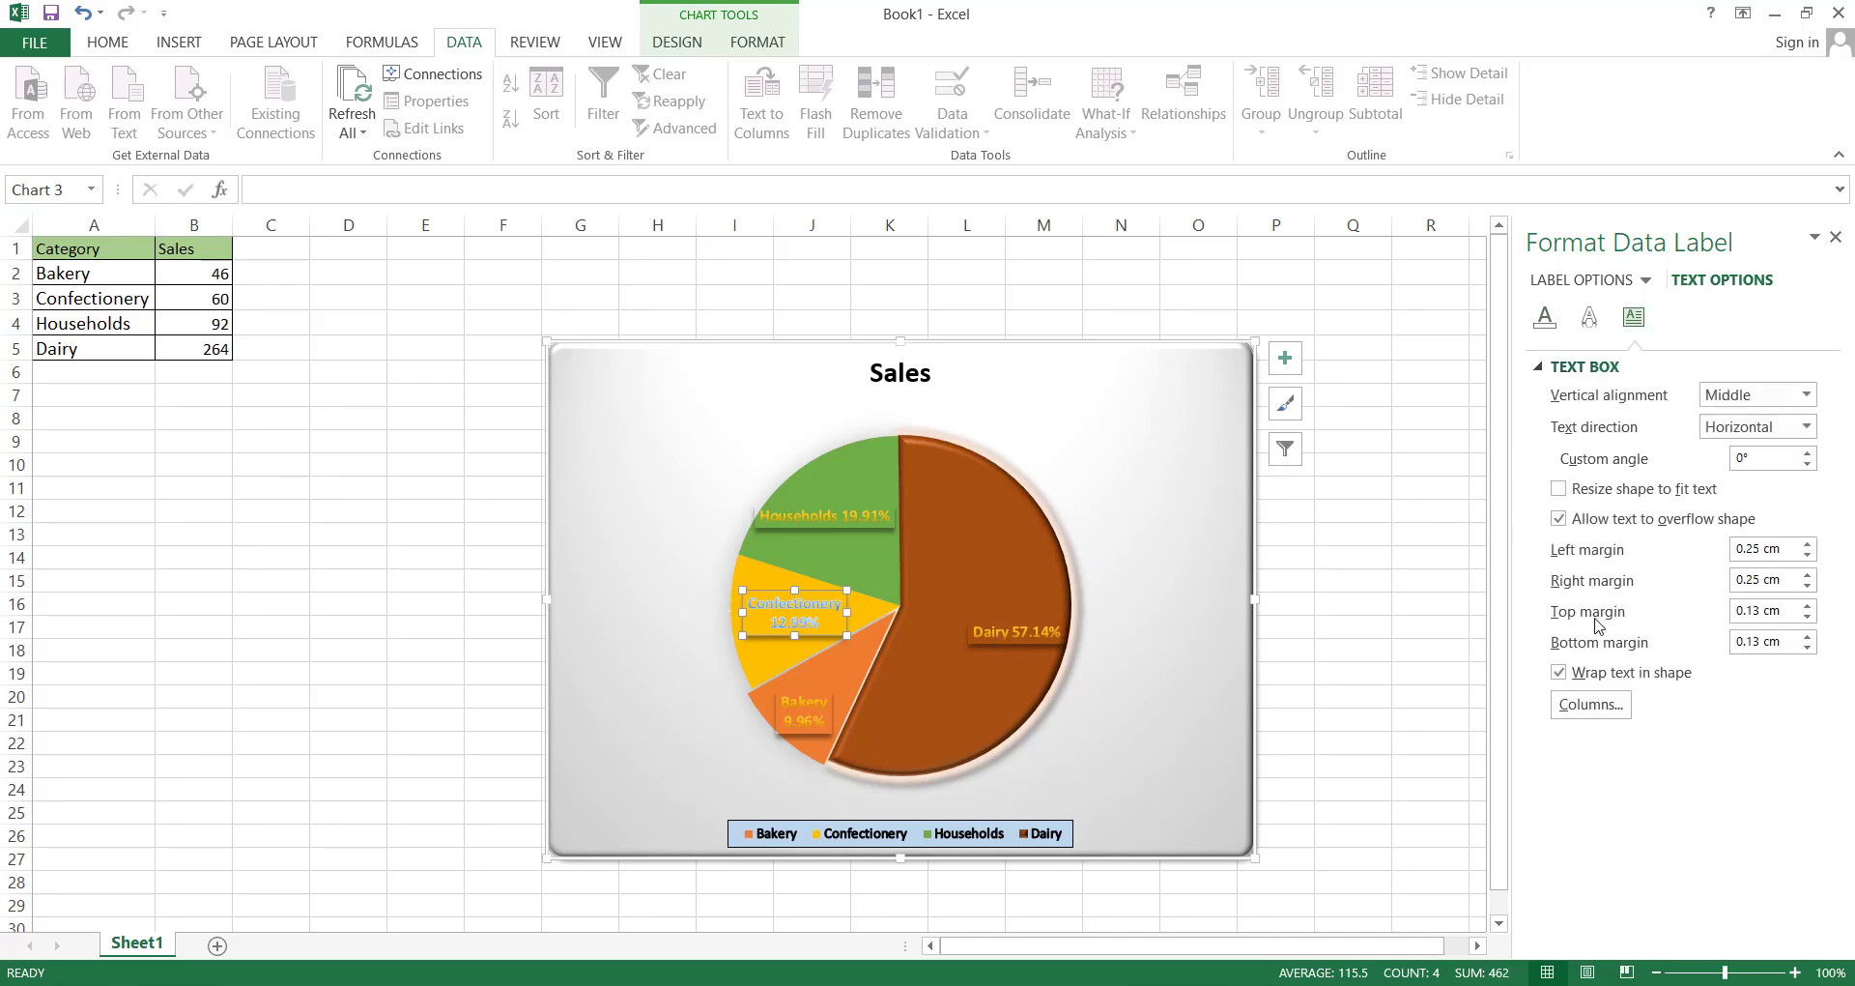
{"action": "left_click", "coordinate": [1559, 672]}
{"action": "left_click", "coordinate": [1559, 673]}
{"action": "left_click", "coordinate": [1559, 674]}
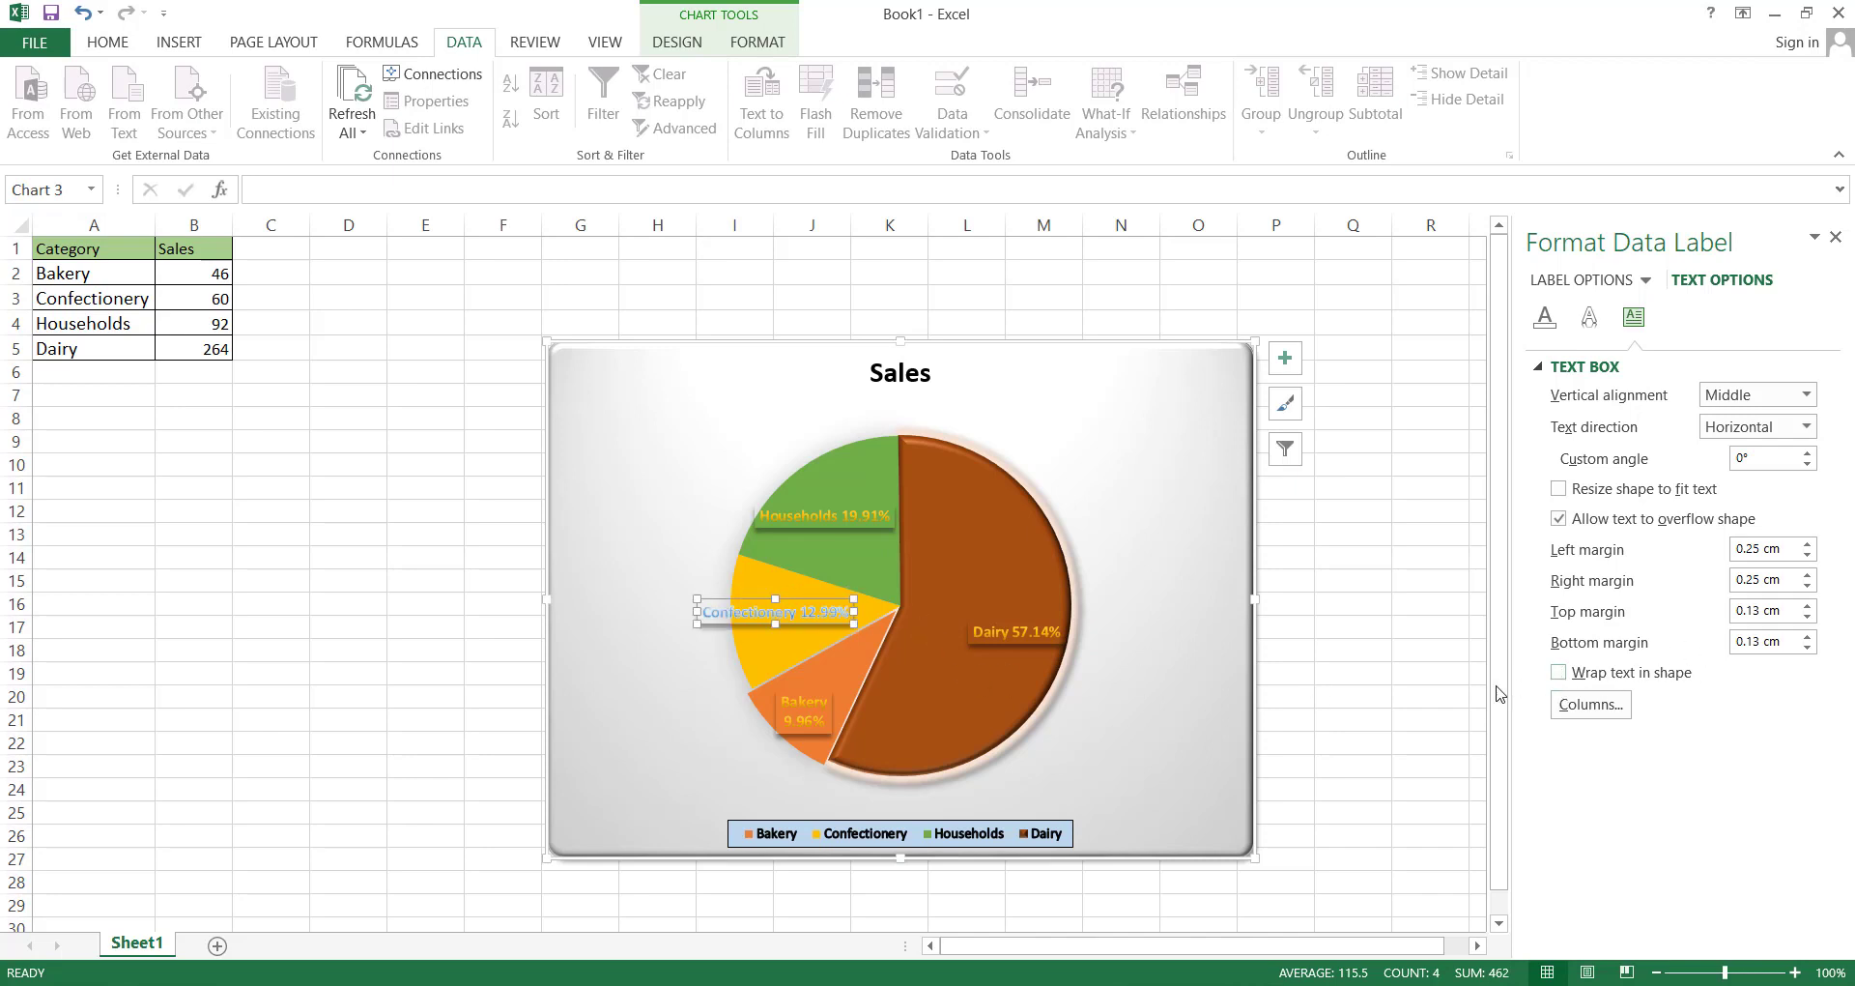